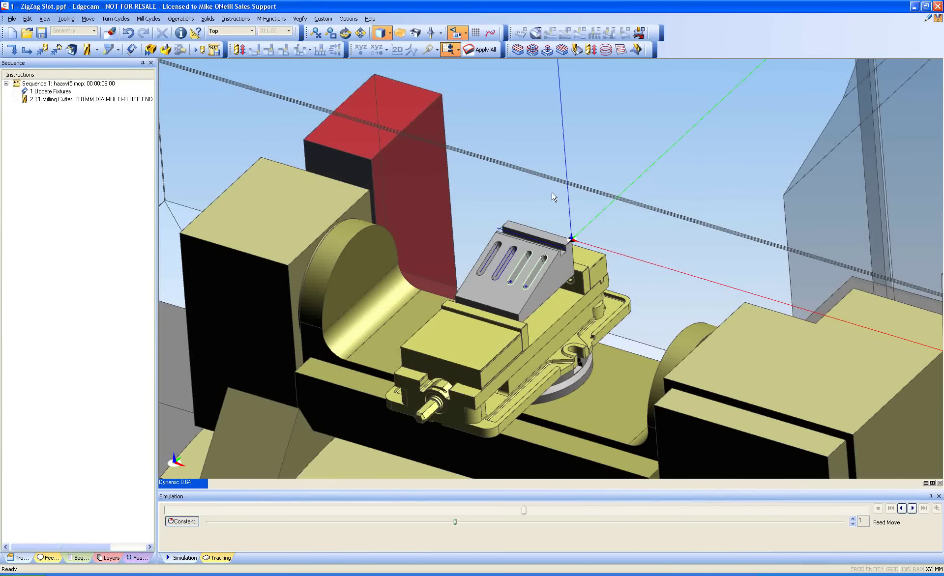
pyautogui.scroll(5, 554, 197)
pyautogui.moveTo(578, 134); pyautogui.dragTo(612, 140, button='middle')
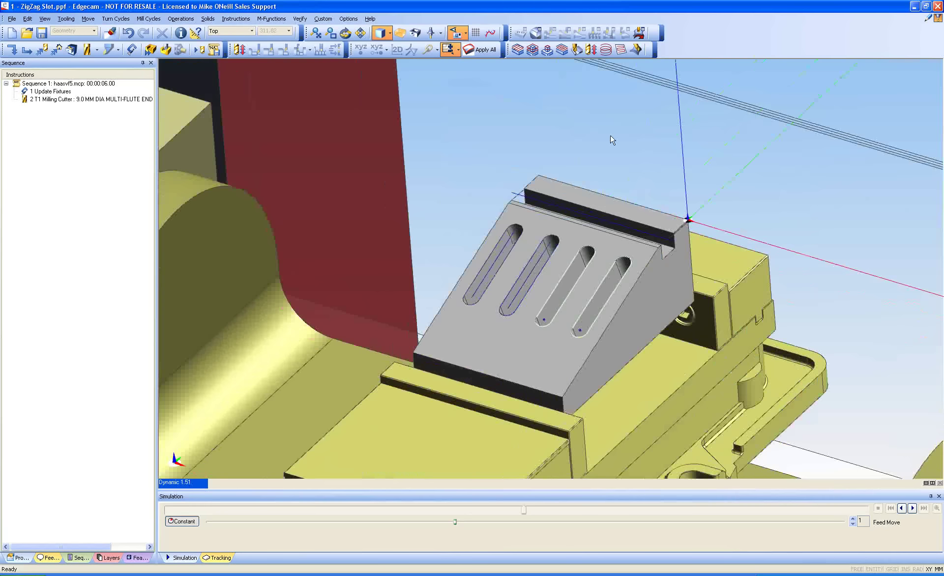
pyautogui.scroll(-8, 617, 145)
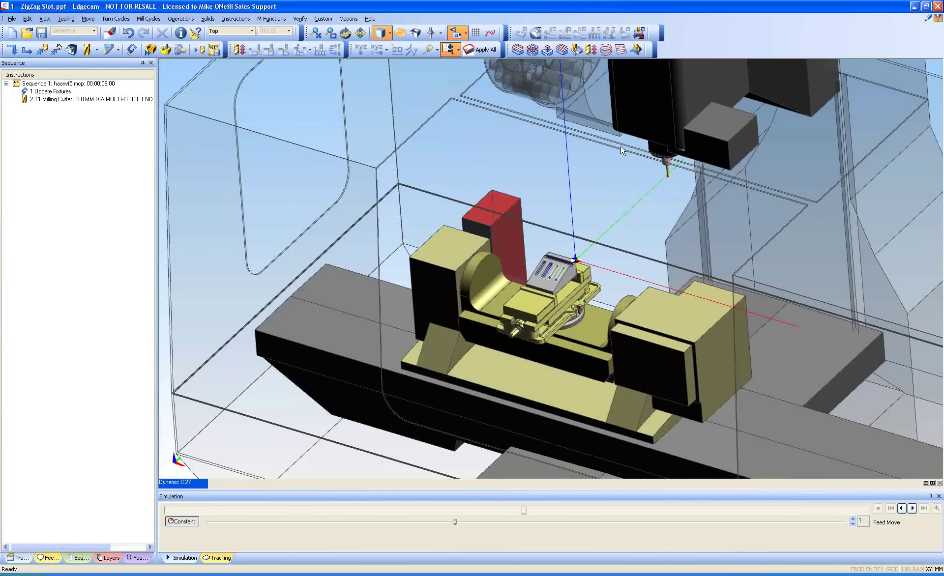
pyautogui.scroll(12, 622, 151)
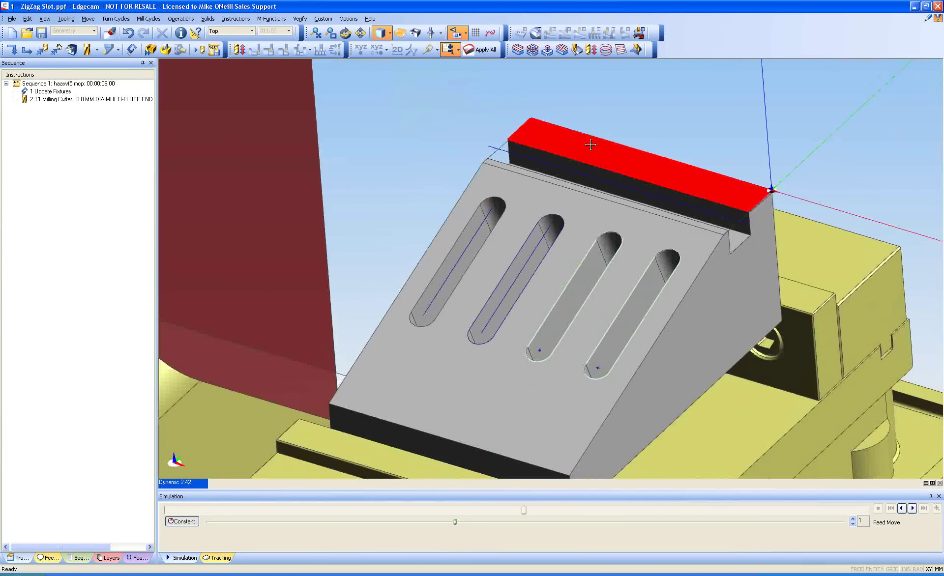
pyautogui.moveTo(470, 89); pyautogui.dragTo(491, 133, button='middle')
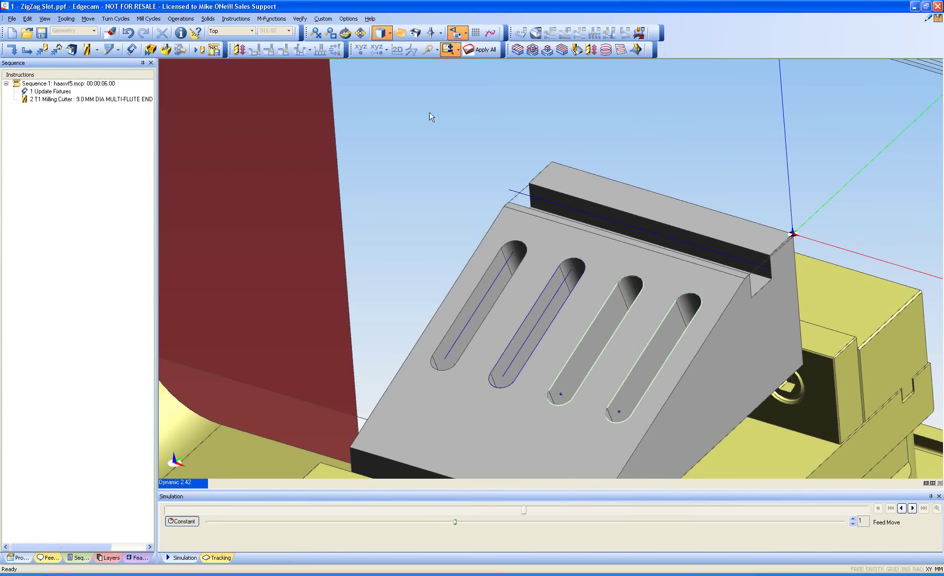
# Start a Trochoidal Mill Slot operation with label number 1 and a depth of -12.
pyautogui.click(323, 19)
pyautogui.moveTo(343, 137)
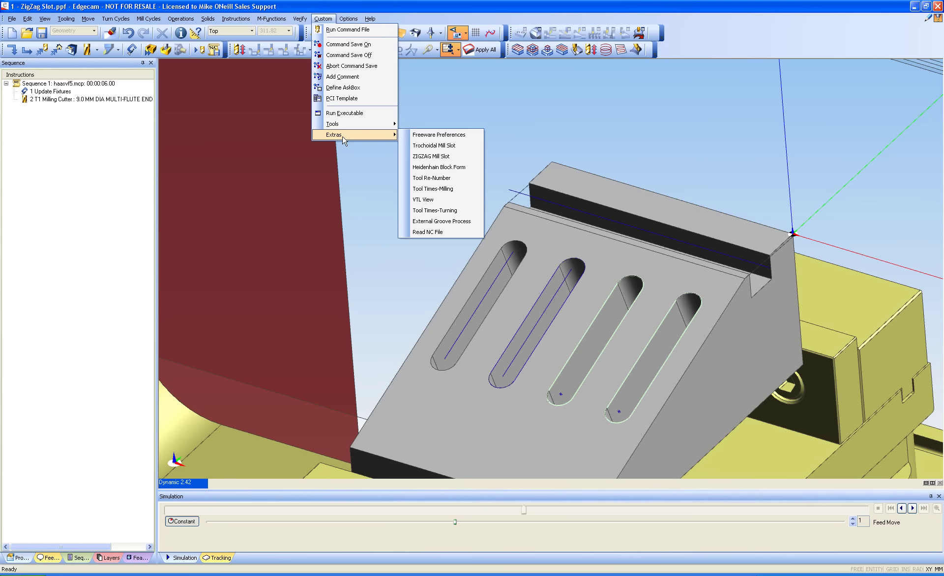
pyautogui.click(441, 145)
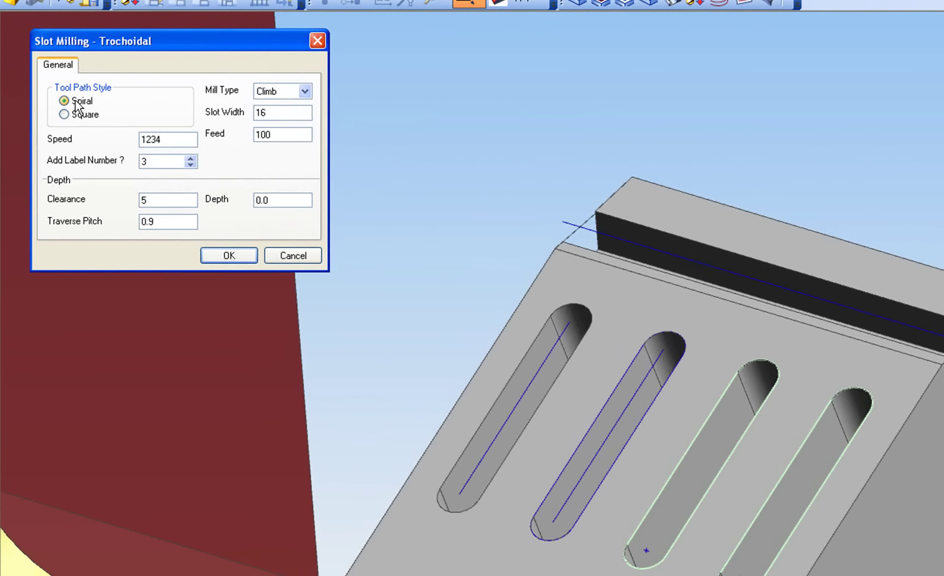
pyautogui.click(269, 110)
pyautogui.click(190, 165)
pyautogui.click(155, 161)
pyautogui.click(281, 199)
pyautogui.write('-12')
# Try to run the trochoidal slot milling with a traverse pitch of 6.
pyautogui.click(166, 221)
pyautogui.doubleClick(167, 221)
pyautogui.write('6')
pyautogui.click(228, 255)
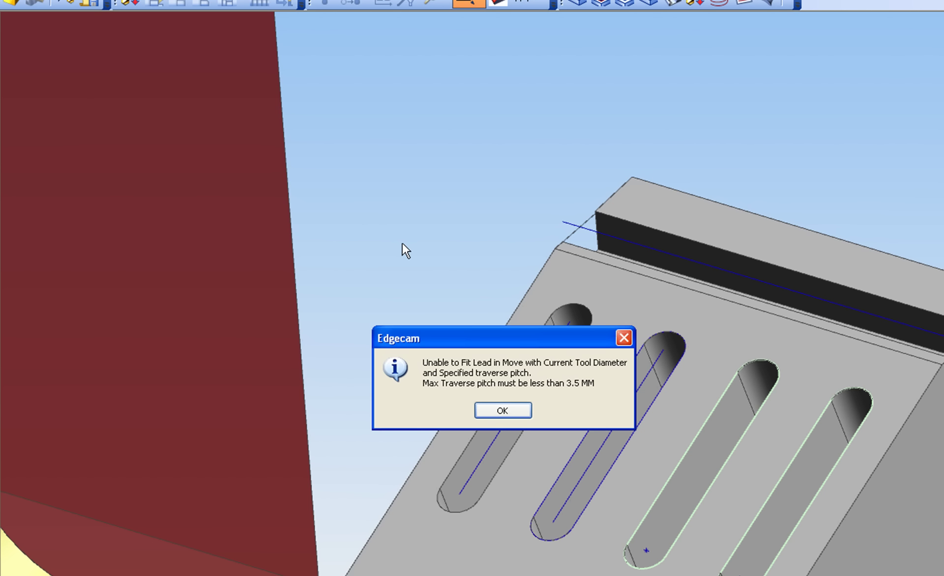
pyautogui.click(498, 411)
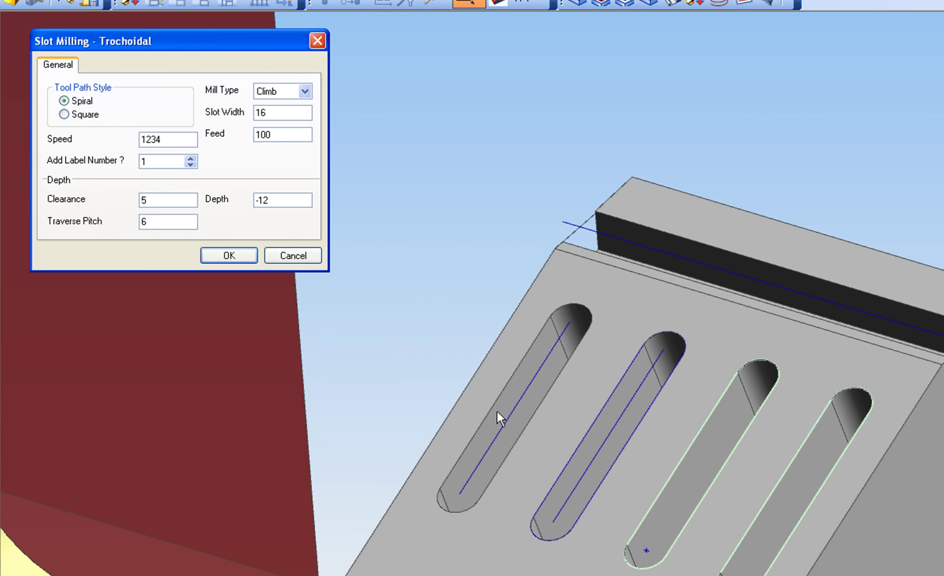
# Set the trochoidal slot's traverse pitch to 3 and accept the settings with the Spiral tool path style.
pyautogui.doubleClick(168, 224)
pyautogui.write('3')
pyautogui.click(233, 258)
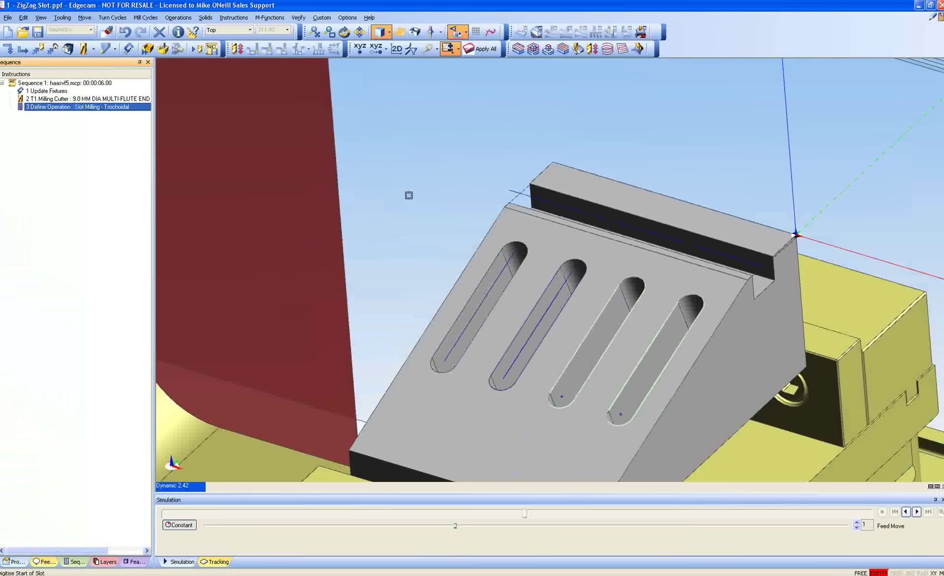
# Define the open slot along the block's upper step from the line's far end to its end nearest the origin, and finish the profile selection.
pyautogui.moveTo(421, 161); pyautogui.dragTo(472, 156, button='middle')
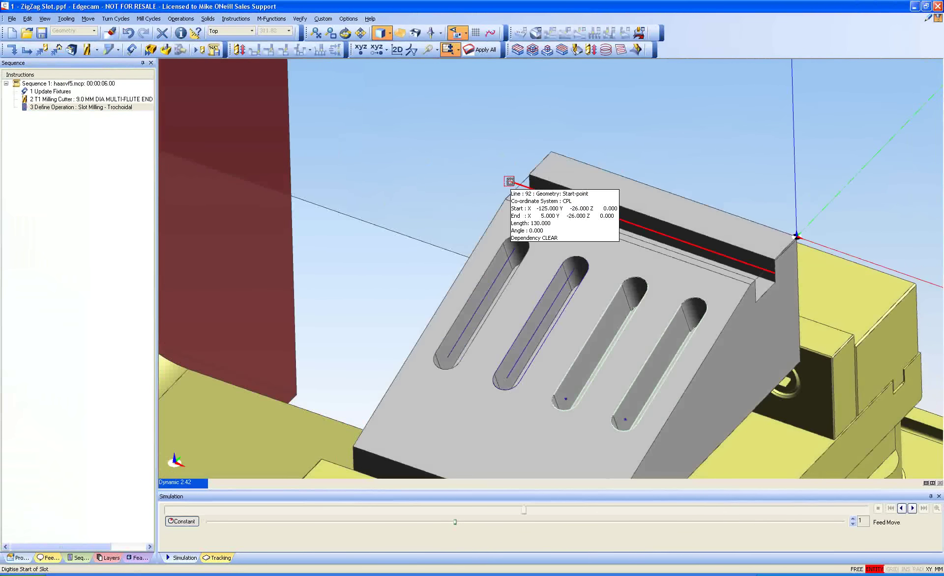
pyautogui.click(509, 181)
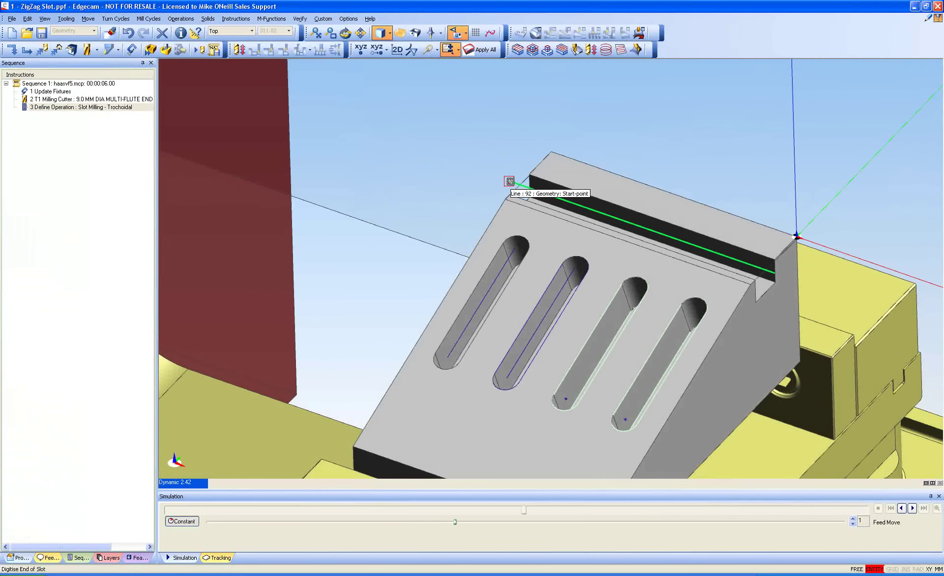
pyautogui.click(781, 268)
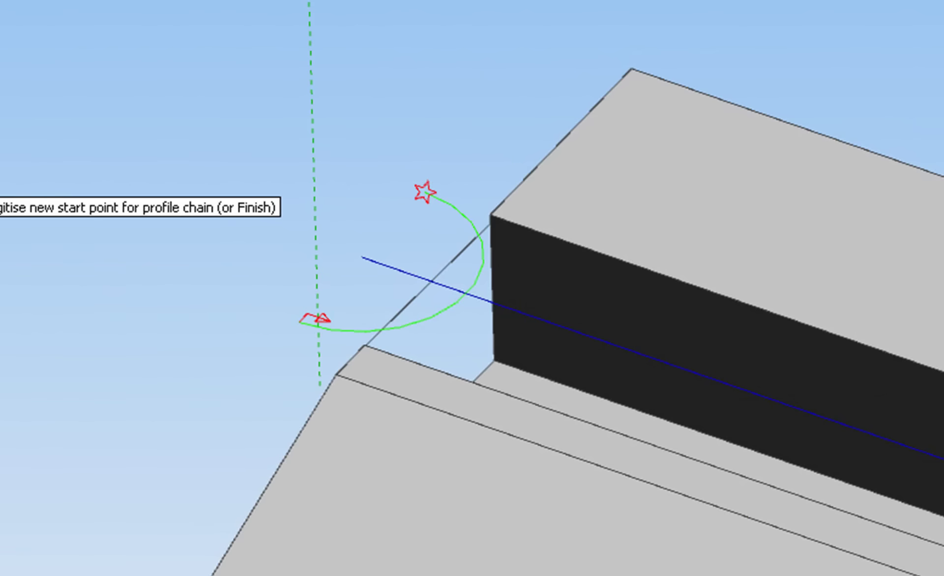
pyautogui.press('Return')
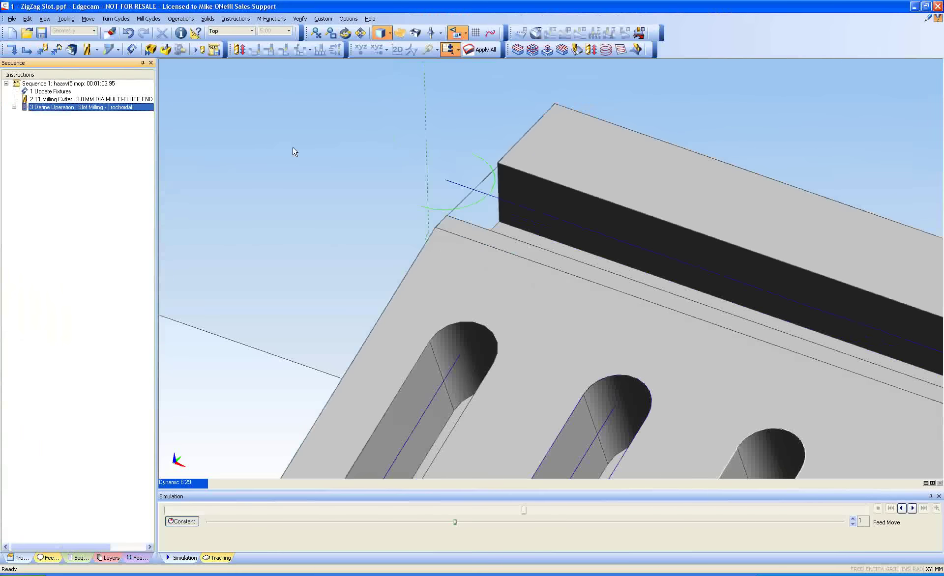
# Simulate the spiral trochoidal operation along the step, raising and lowering the playback speed to examine the cutter's motion.
pyautogui.scroll(-3, 224, 154)
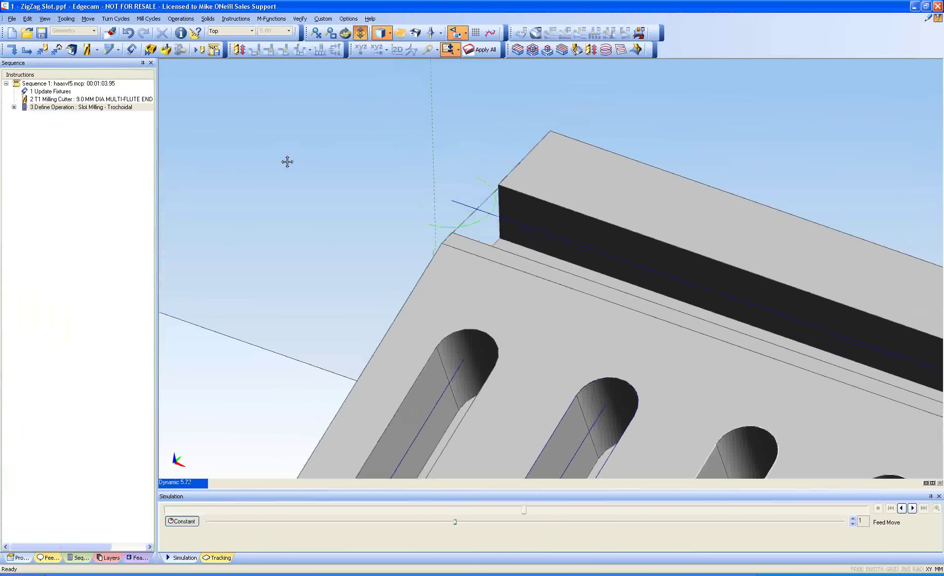
pyautogui.moveTo(216, 168); pyautogui.dragTo(368, 188, button='middle')
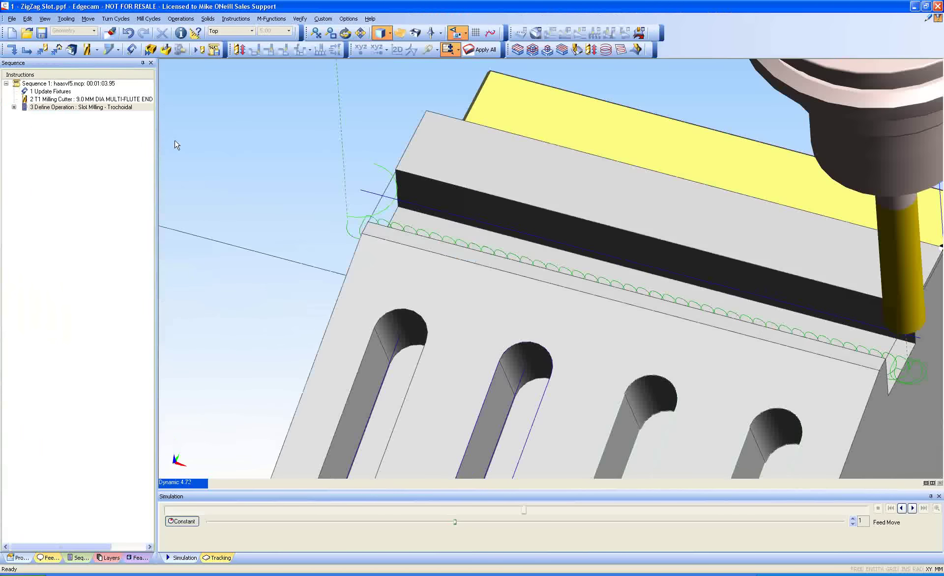
pyautogui.rightClick(140, 110)
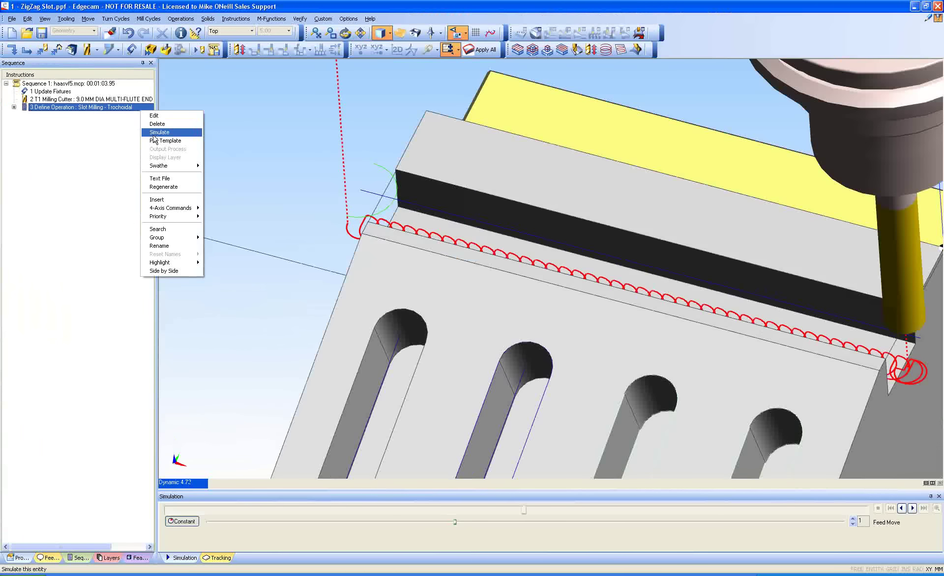
pyautogui.click(158, 132)
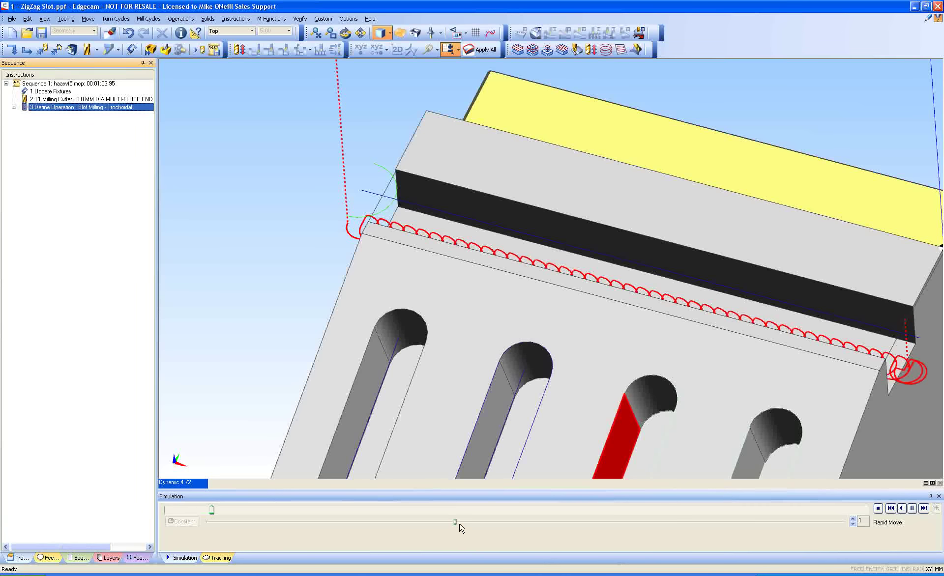
pyautogui.moveTo(456, 525); pyautogui.dragTo(833, 523)
pyautogui.click(853, 520)
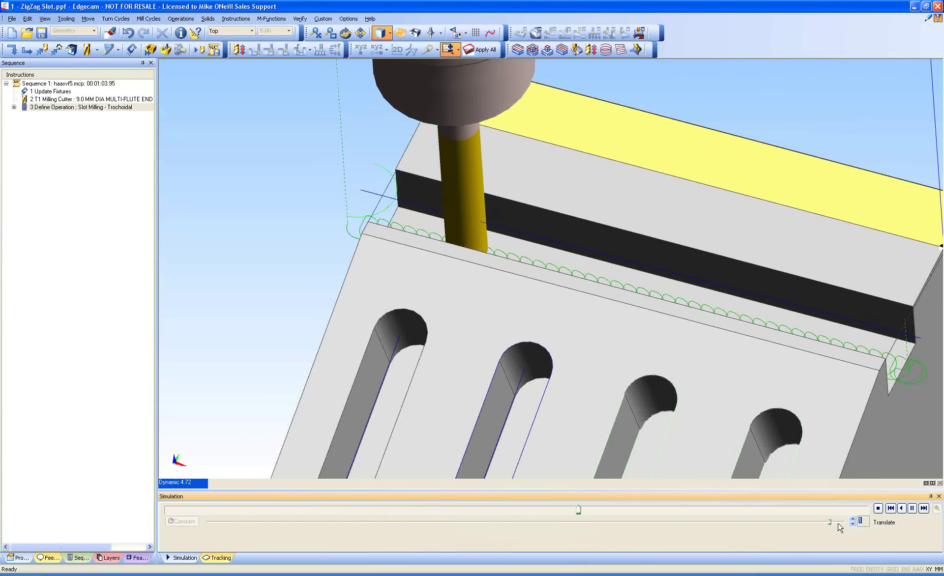
pyautogui.click(829, 522)
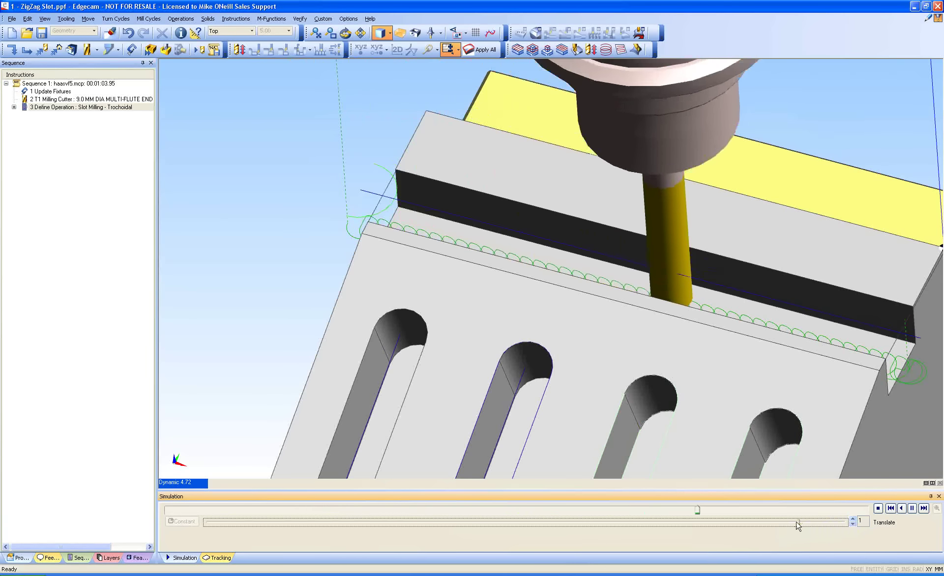
pyautogui.moveTo(798, 523); pyautogui.dragTo(464, 531)
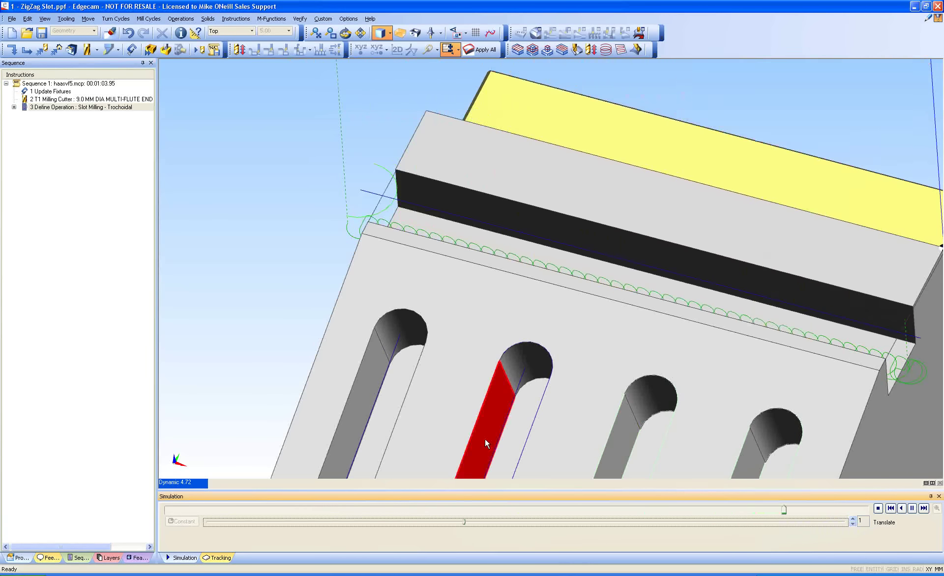
pyautogui.moveTo(485, 442); pyautogui.dragTo(426, 314, button='middle')
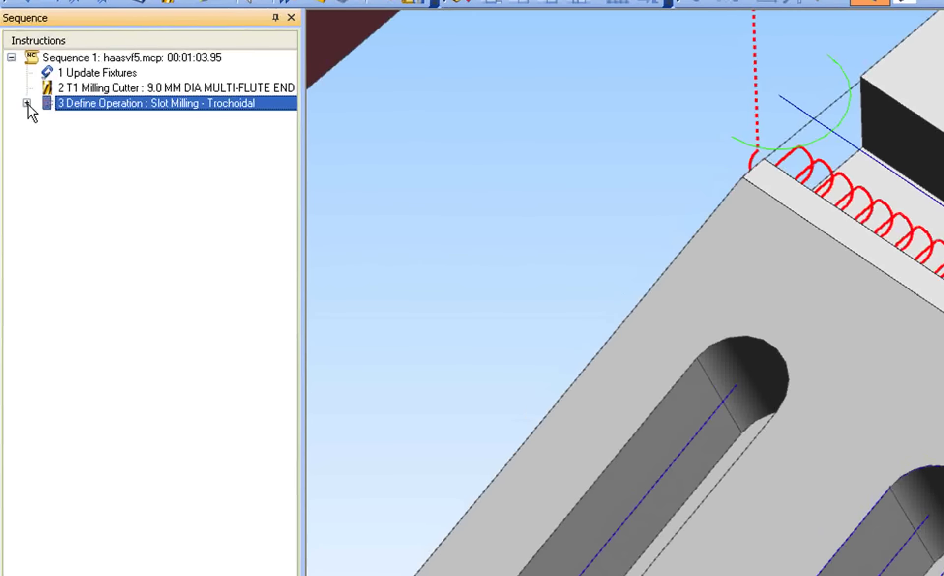
# Examine the moves and Profile Milling cycle inside the spiral trochoidal operation, and delete that operation.
pyautogui.click(14, 107)
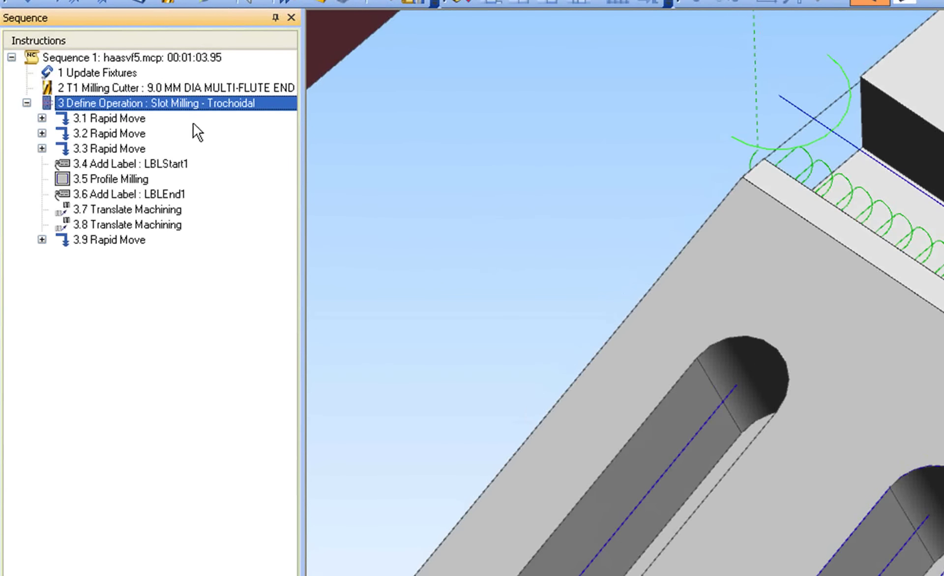
pyautogui.click(119, 182)
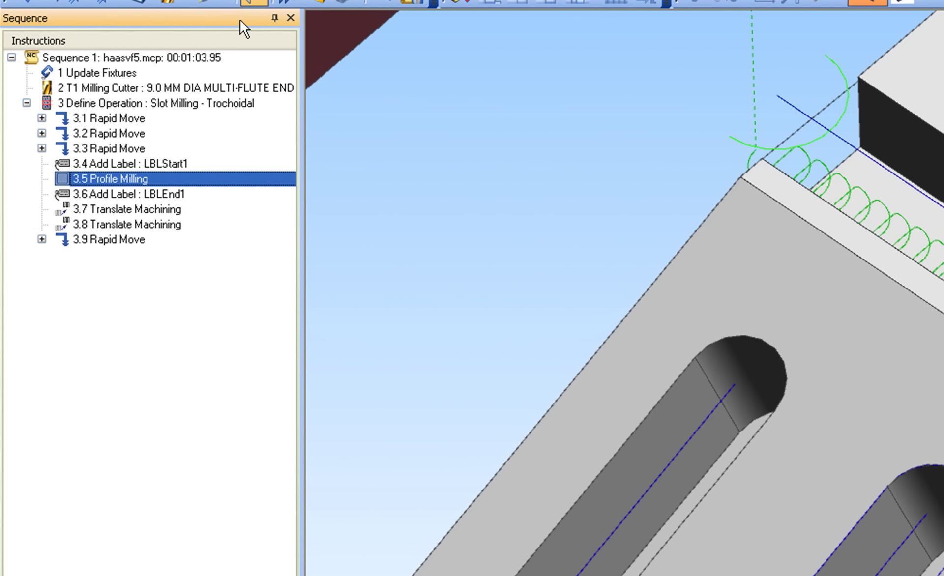
pyautogui.click(209, 103)
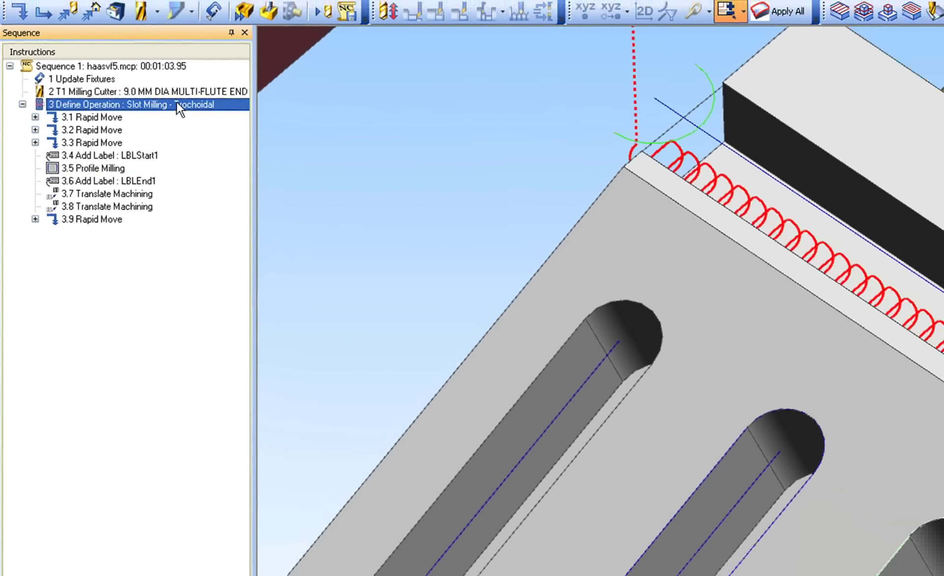
# Create a Square-style trochoidal slot operation with traverse pitch 3 along the step's line, from the end nearest the origin to the far end.
pyautogui.rightClick(236, 104)
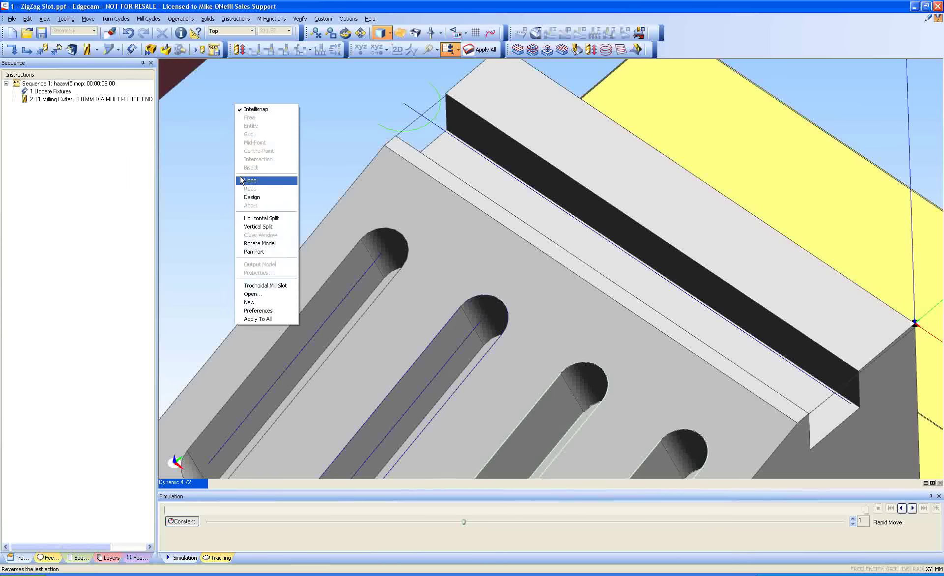
pyautogui.click(253, 285)
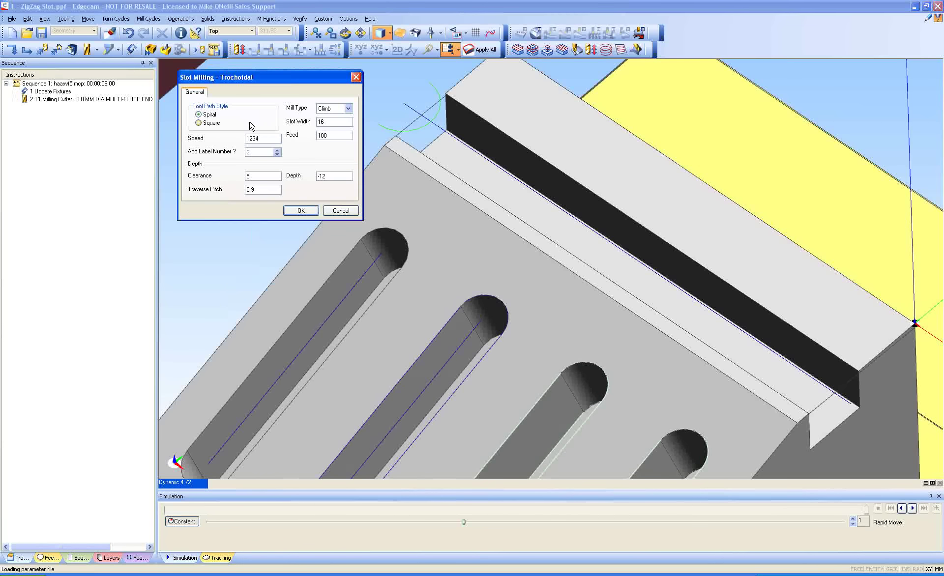
pyautogui.click(211, 123)
pyautogui.doubleClick(264, 190)
pyautogui.write('3')
pyautogui.click(301, 210)
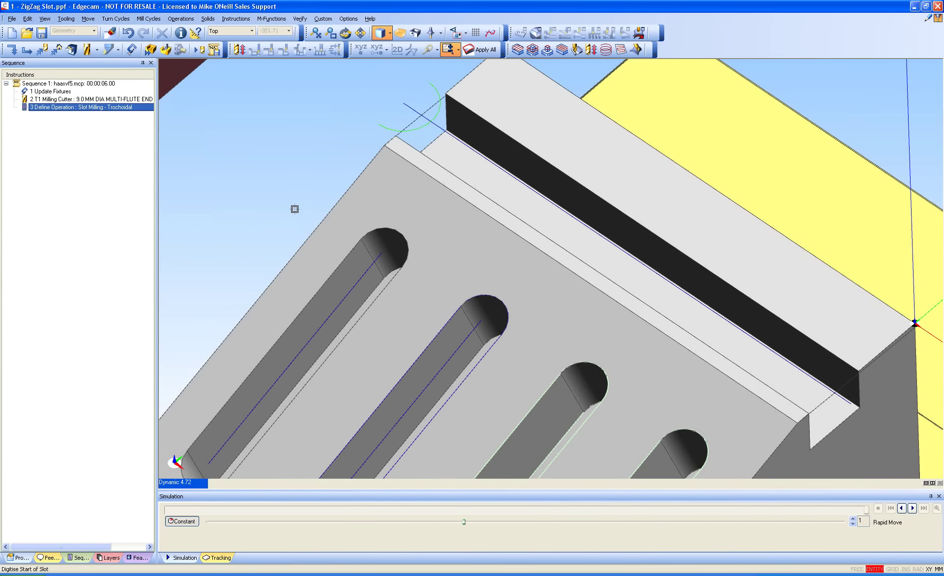
pyautogui.click(851, 404)
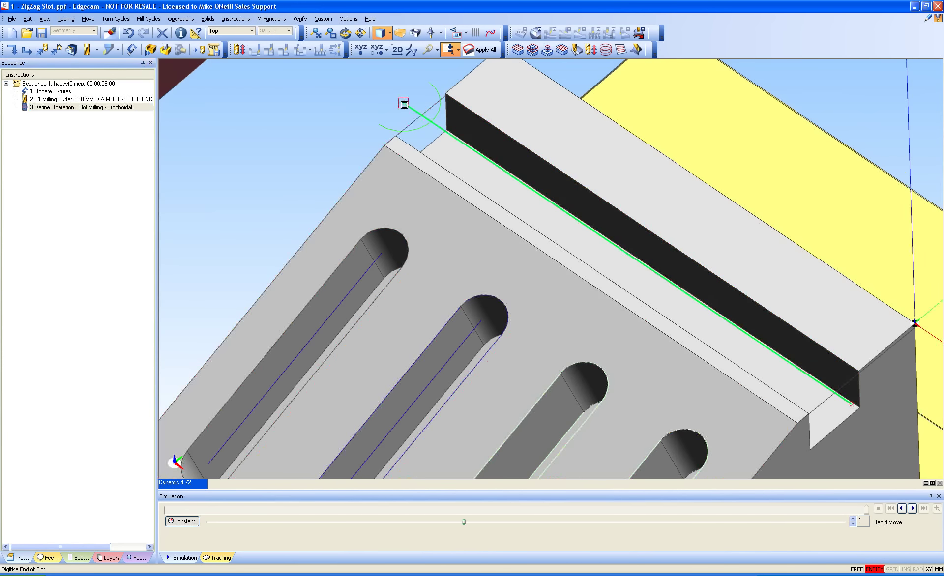
pyautogui.click(404, 103)
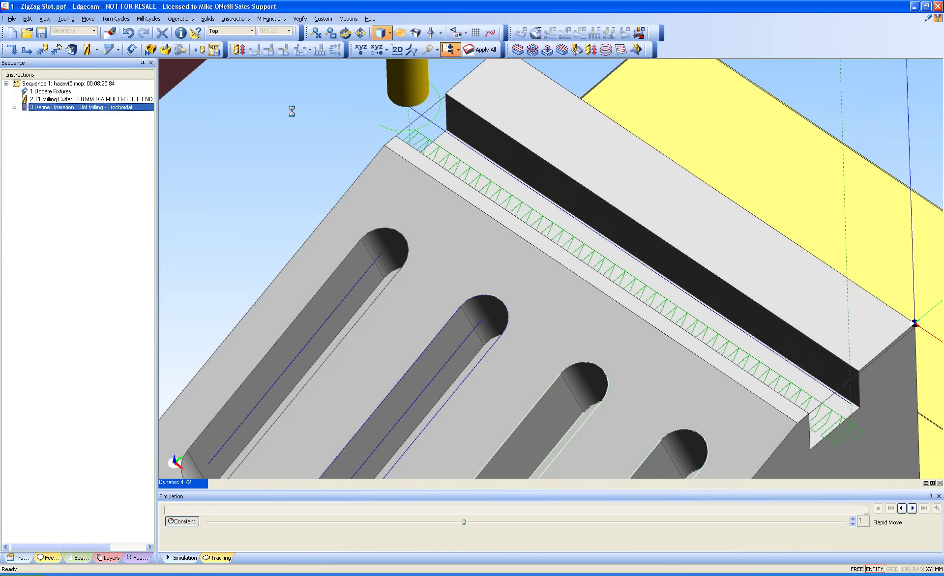
# Simulate the square-style trochoidal operation, raising and lowering the playback speed to examine its toolpath along the step.
pyautogui.click(150, 107)
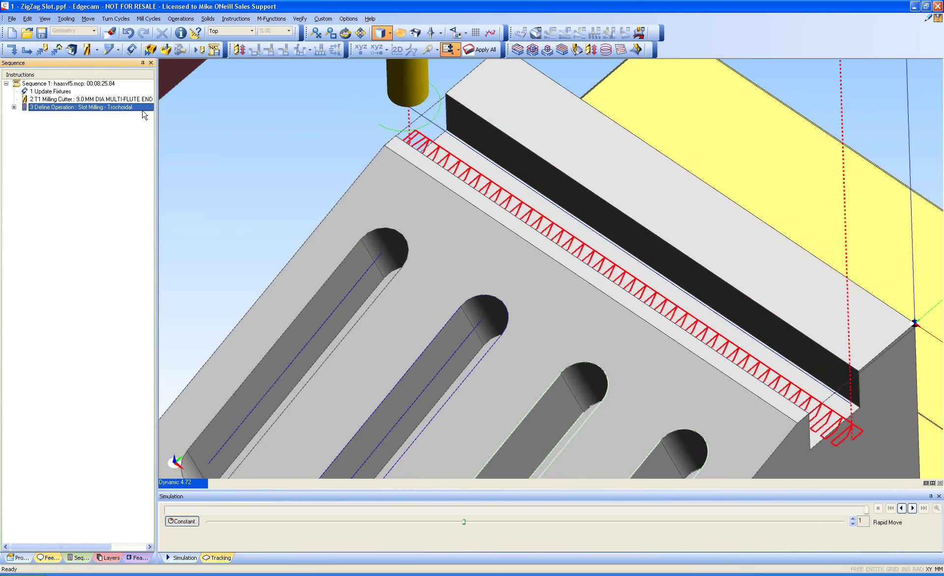
pyautogui.press('space')
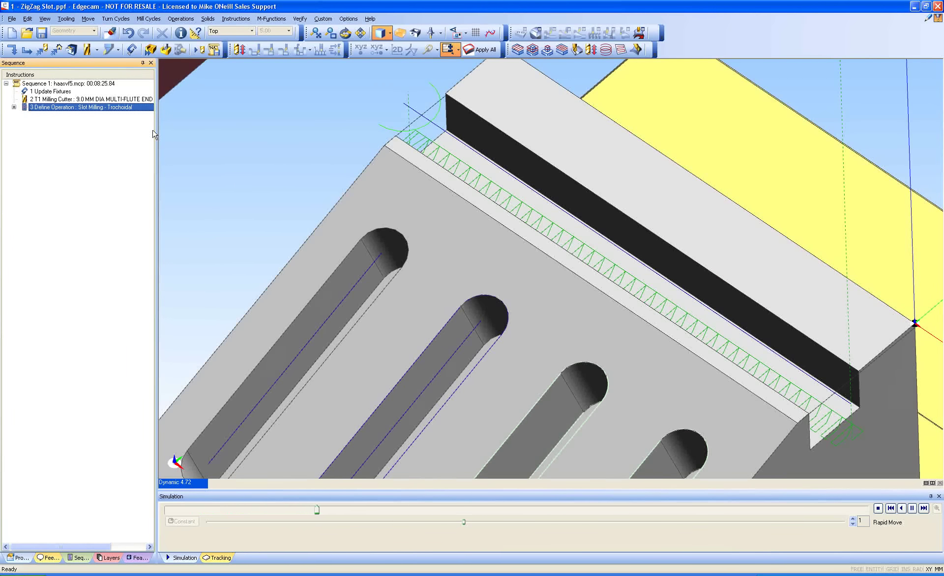
pyautogui.click(375, 510)
pyautogui.moveTo(464, 522); pyautogui.dragTo(844, 523)
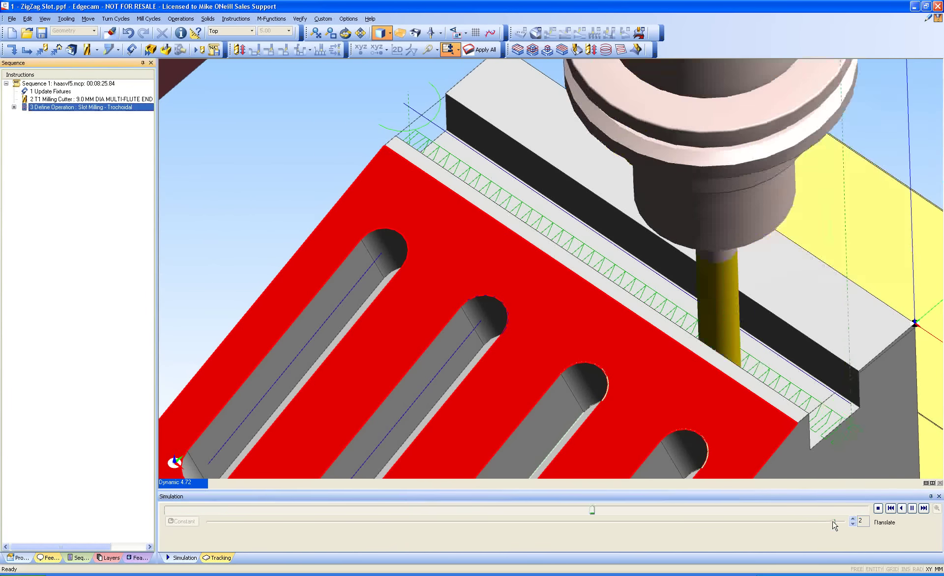
pyautogui.moveTo(834, 522); pyautogui.dragTo(279, 523)
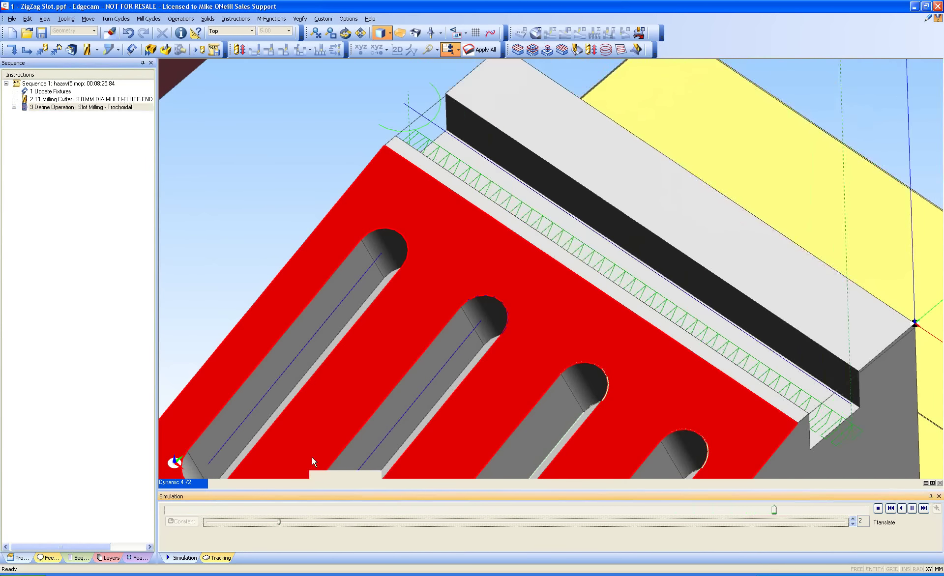
pyautogui.scroll(-3, 325, 414)
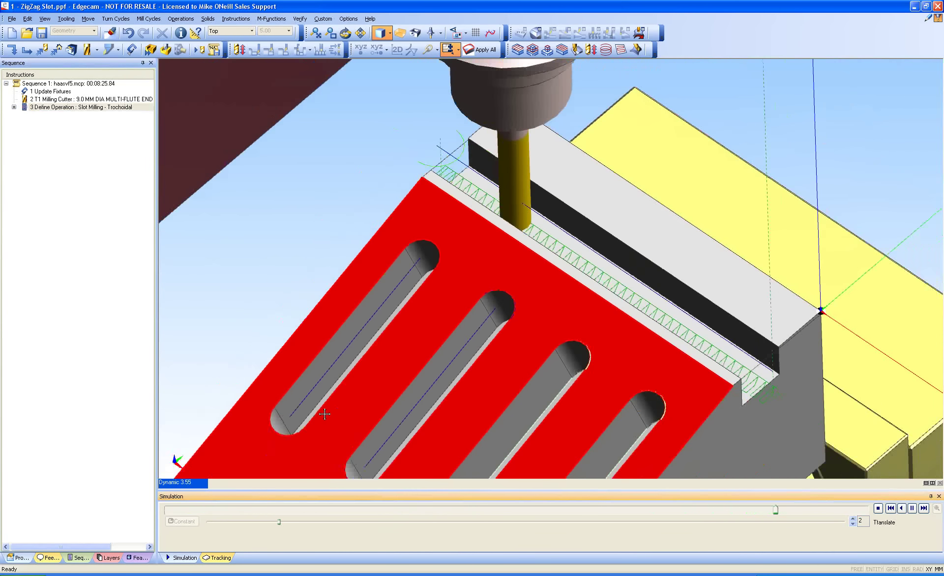
pyautogui.scroll(-1, 324, 414)
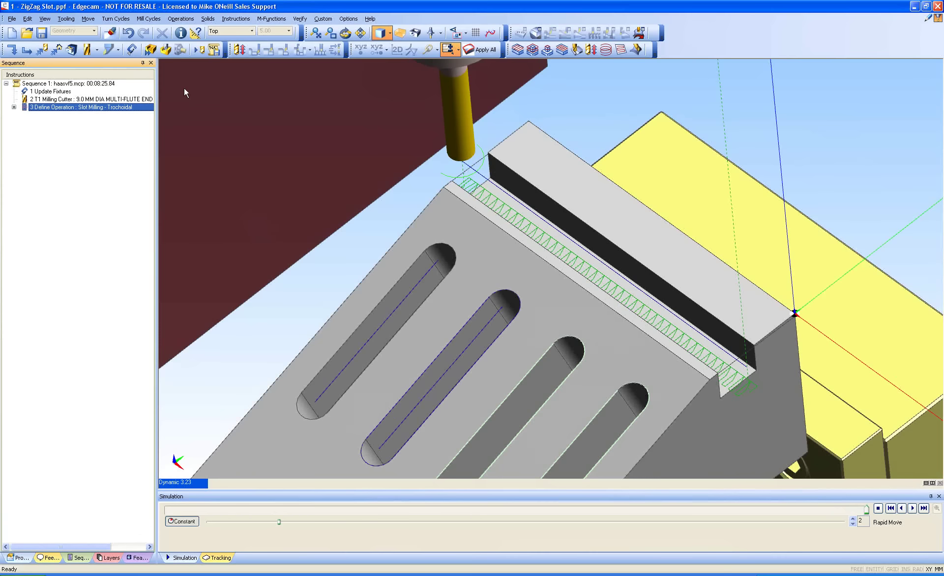
# Add an absolute Index move to Face A after the trochoidal slot operation, using the shortest direction.
pyautogui.click(88, 19)
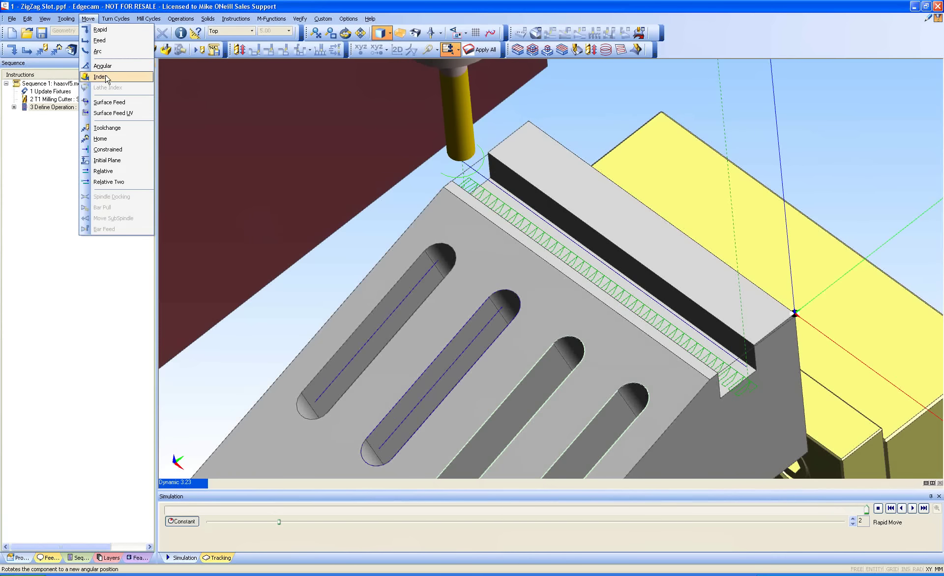
pyautogui.click(100, 77)
pyautogui.click(264, 157)
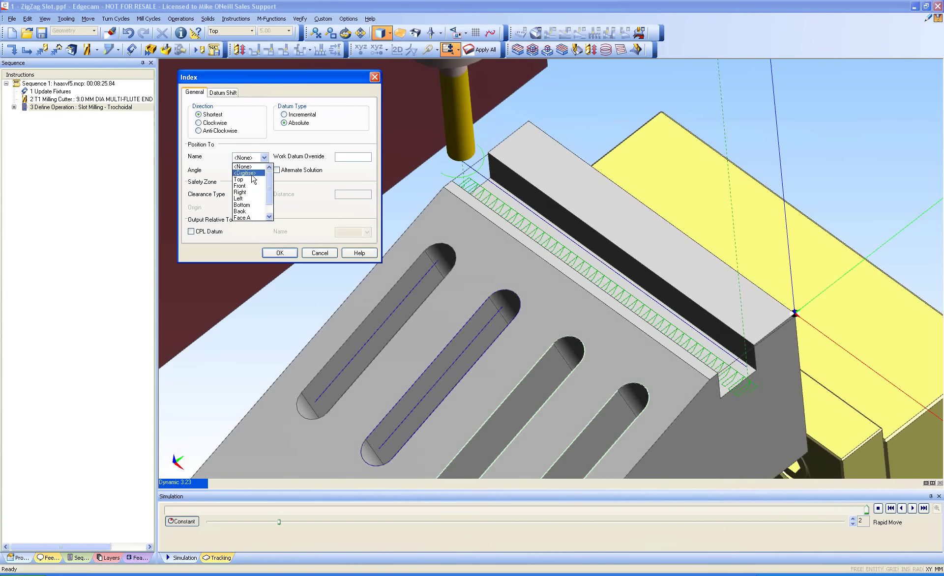
pyautogui.click(251, 218)
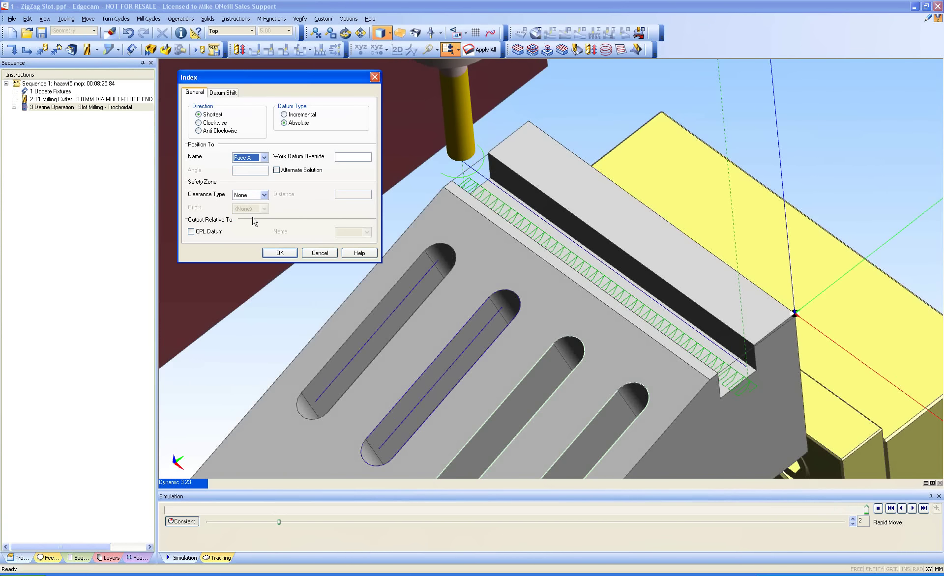
pyautogui.click(280, 253)
pyautogui.moveTo(337, 288); pyautogui.dragTo(404, 263, button='middle')
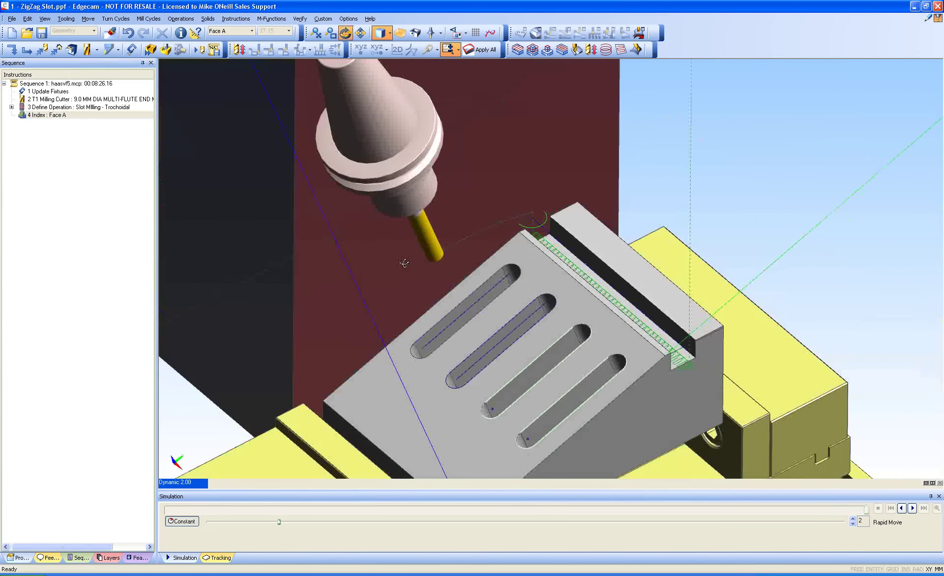
# Run the machine simulation starting from the front view, slowing playback to examine the cutter machining the step slot up close.
pyautogui.click(165, 49)
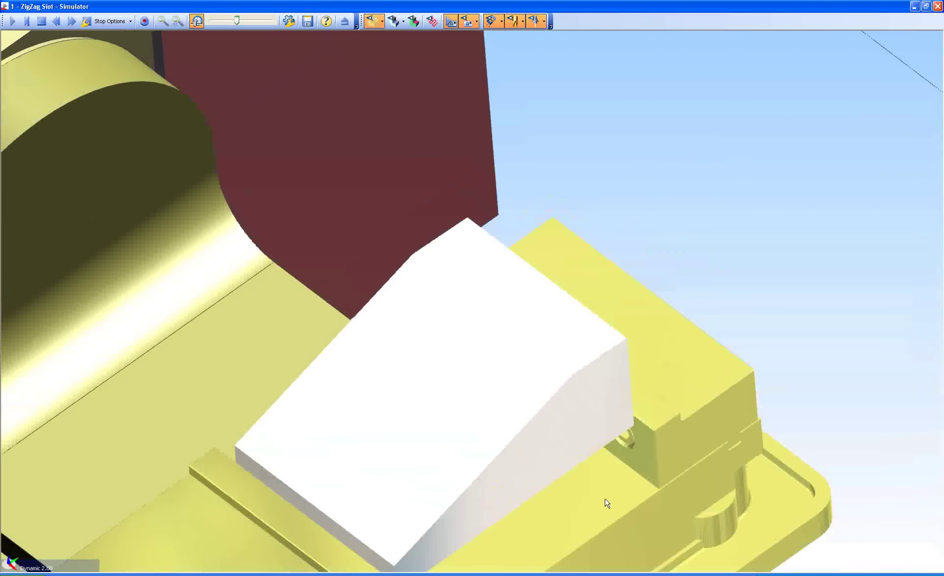
pyautogui.click(85, 565)
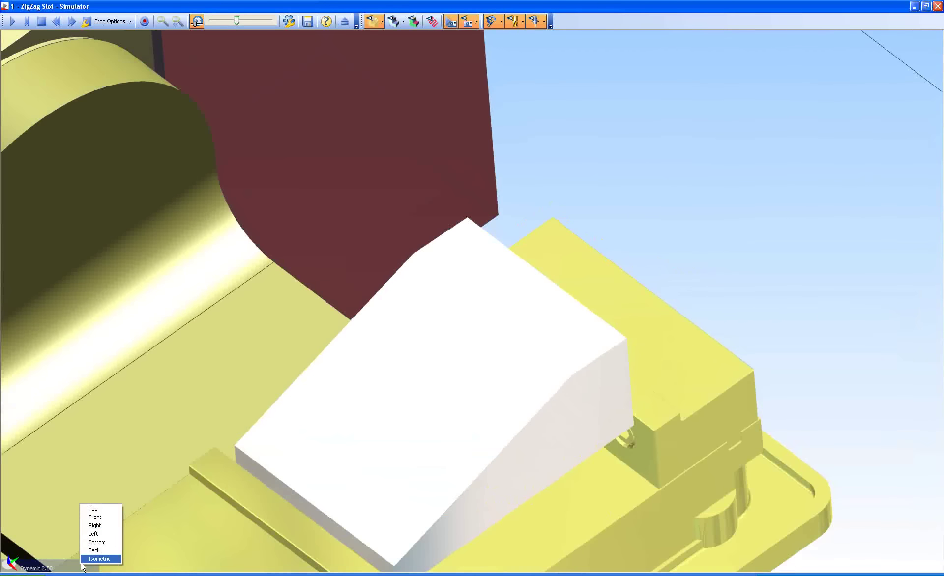
pyautogui.click(97, 517)
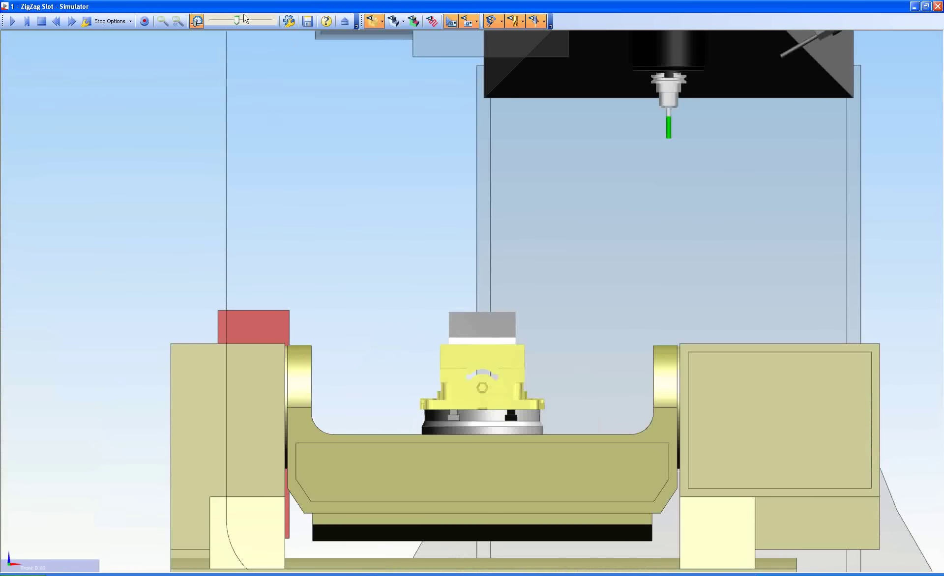
pyautogui.moveTo(236, 20); pyautogui.dragTo(223, 20)
pyautogui.click(12, 21)
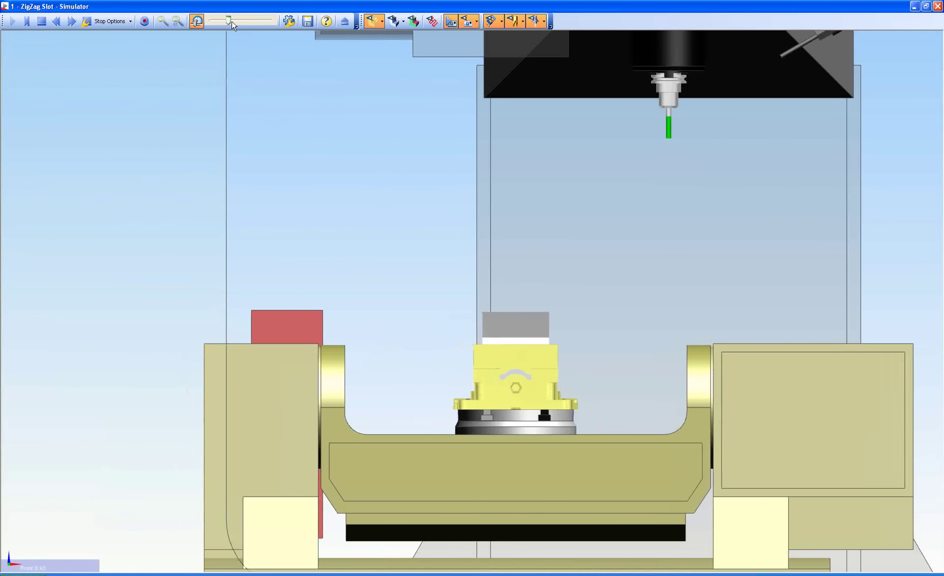
pyautogui.moveTo(366, 213); pyautogui.dragTo(413, 270, button='middle')
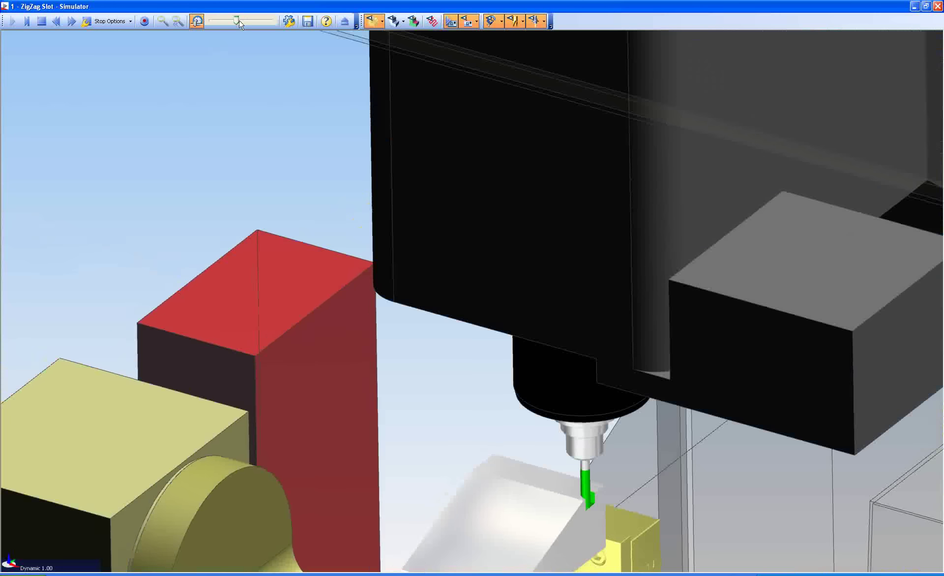
pyautogui.moveTo(236, 21); pyautogui.dragTo(197, 25)
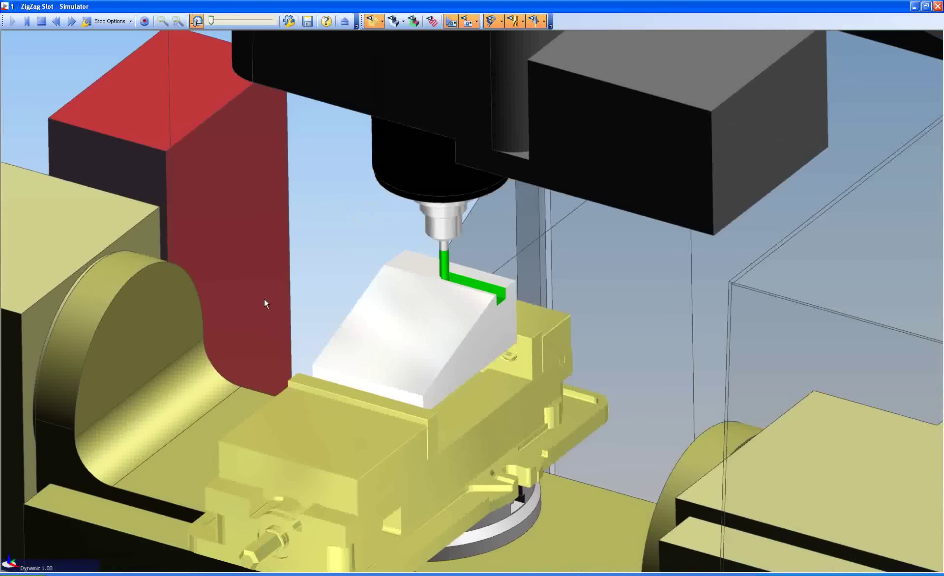
pyautogui.scroll(5, 264, 299)
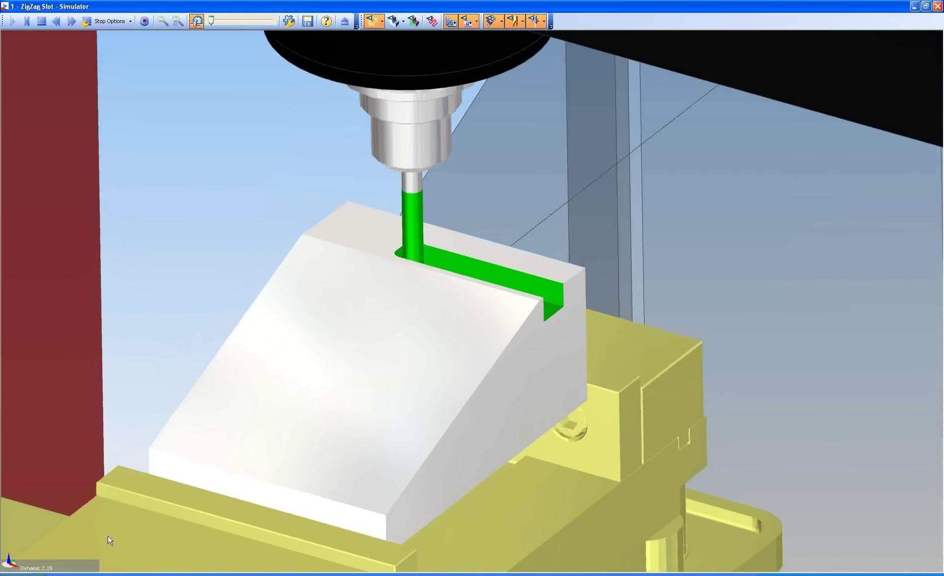
# Play the index move from the front at a higher speed, inspect the tool, vise and part from several angles, and exit the simulator.
pyautogui.rightClick(90, 558)
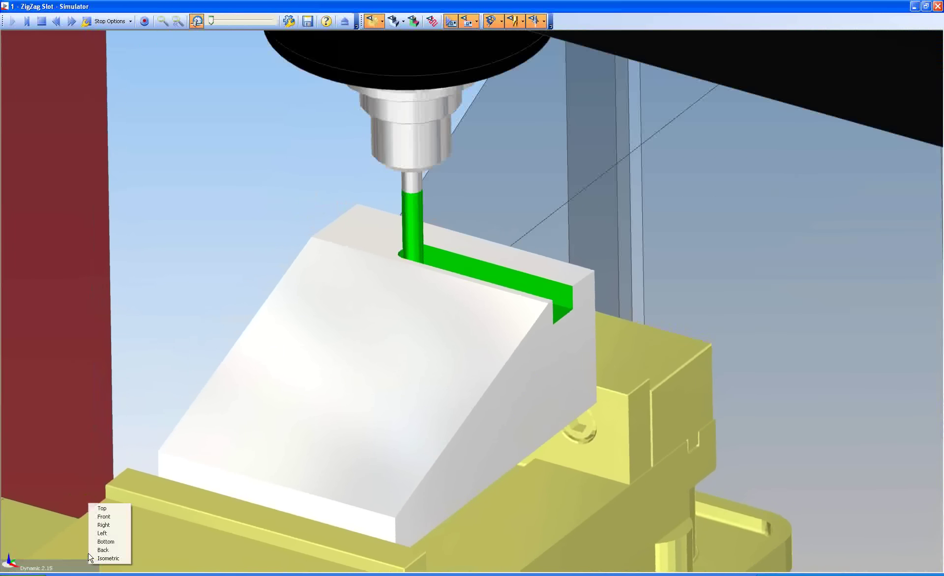
pyautogui.click(104, 517)
pyautogui.scroll(-5, 172, 265)
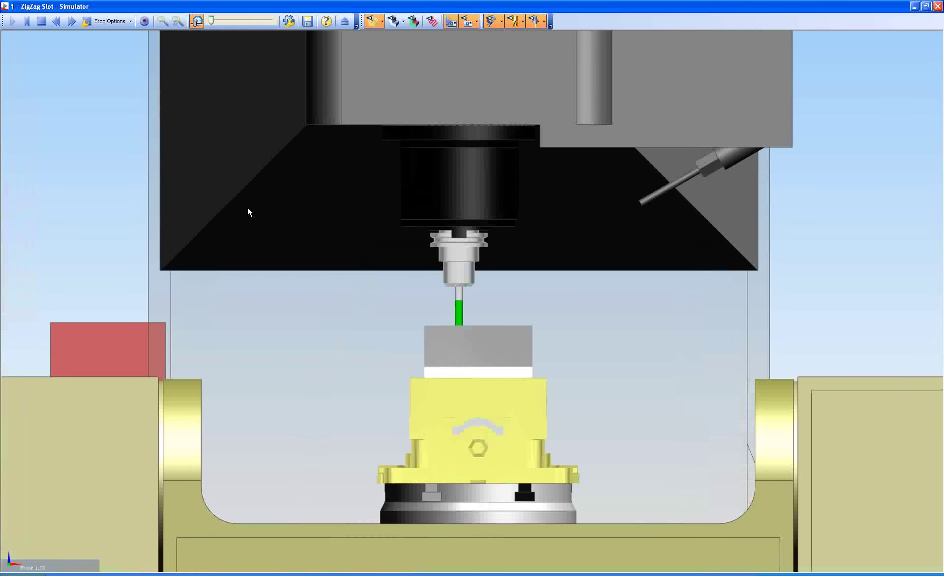
pyautogui.moveTo(210, 21); pyautogui.dragTo(228, 21)
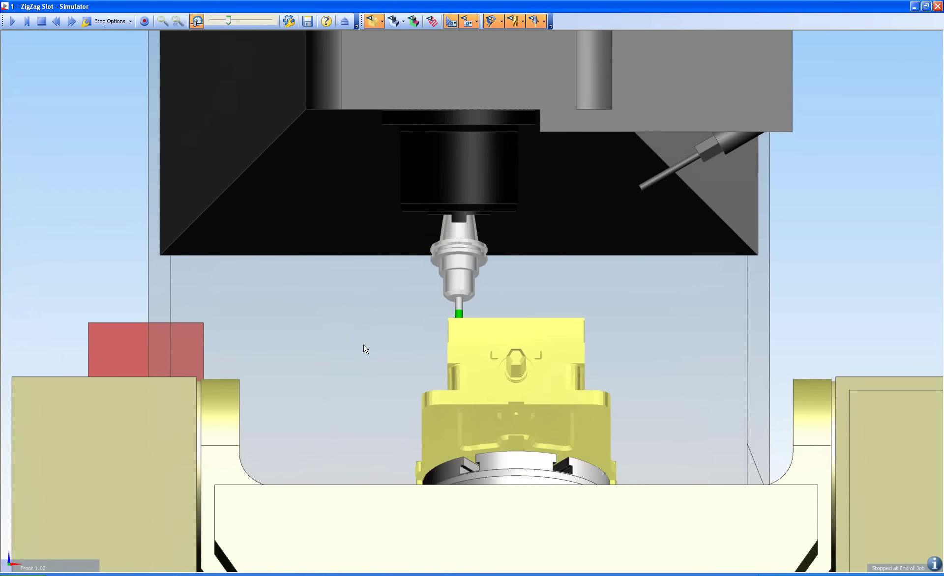
pyautogui.moveTo(365, 348); pyautogui.dragTo(488, 384, button='middle')
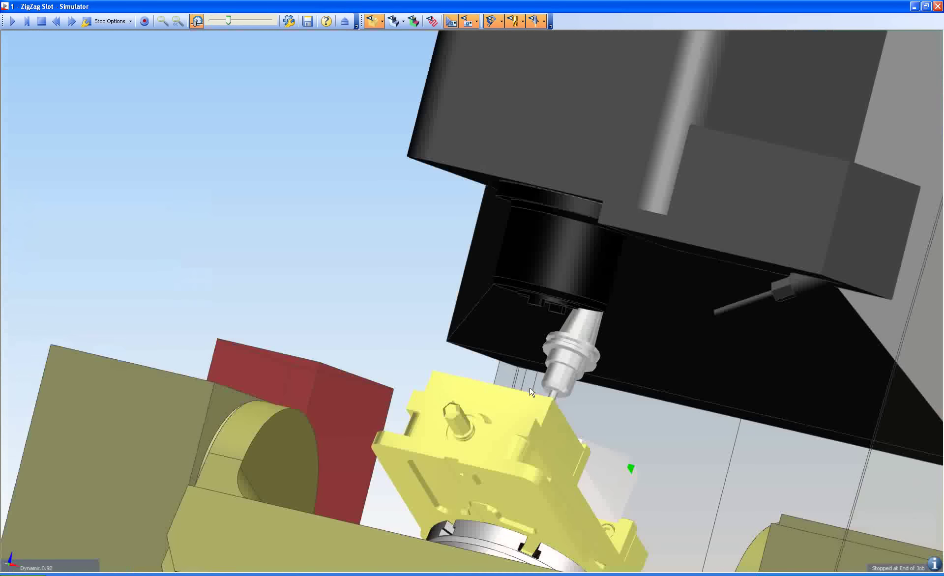
pyautogui.scroll(3, 531, 391)
pyautogui.scroll(2, 615, 303)
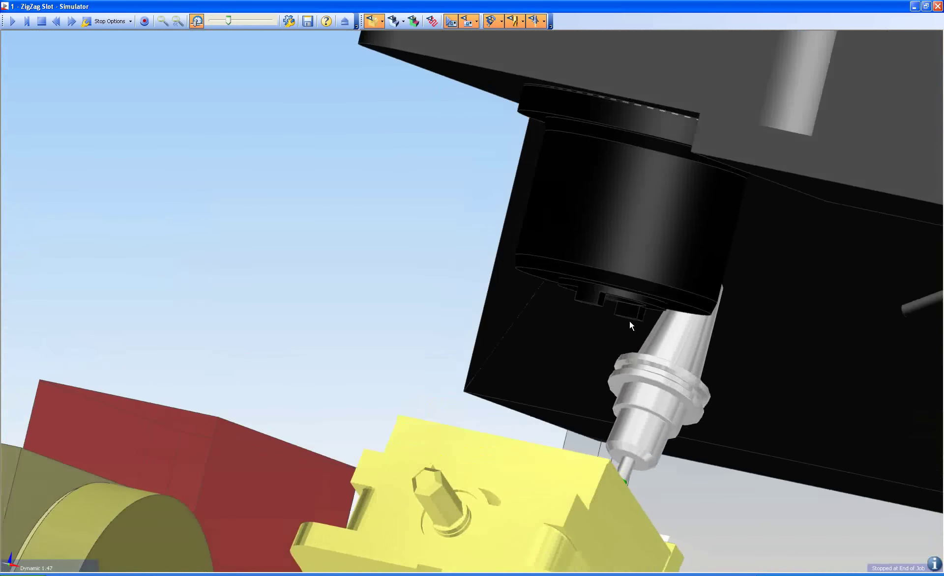
pyautogui.moveTo(629, 321); pyautogui.dragTo(552, 310, button='middle')
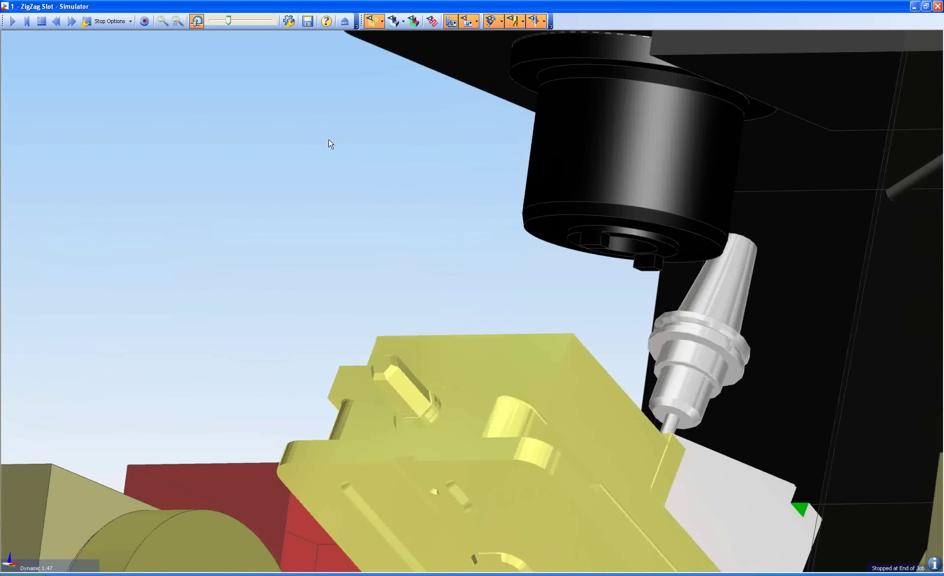
pyautogui.click(345, 21)
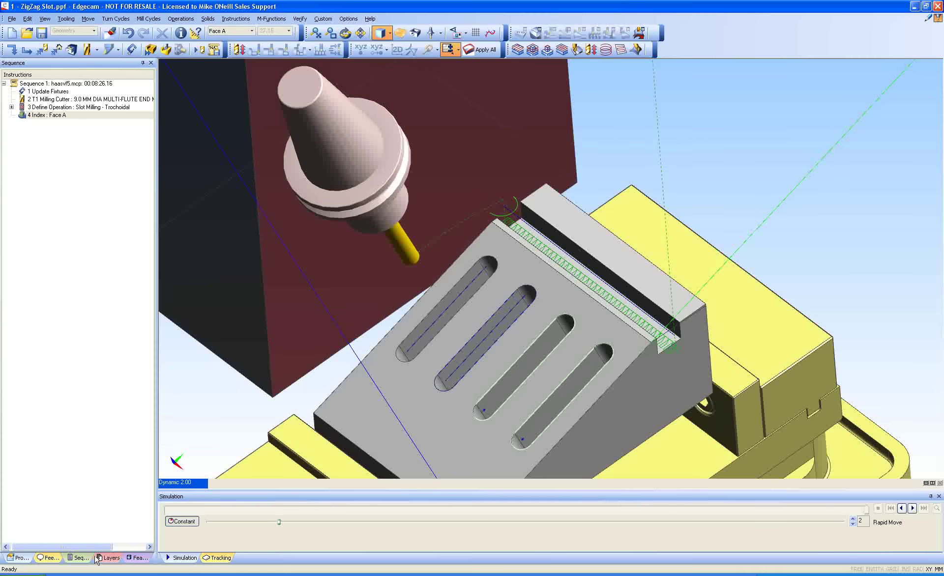
# Assign the stock to the Secondary Rotary Axis.
pyautogui.click(138, 557)
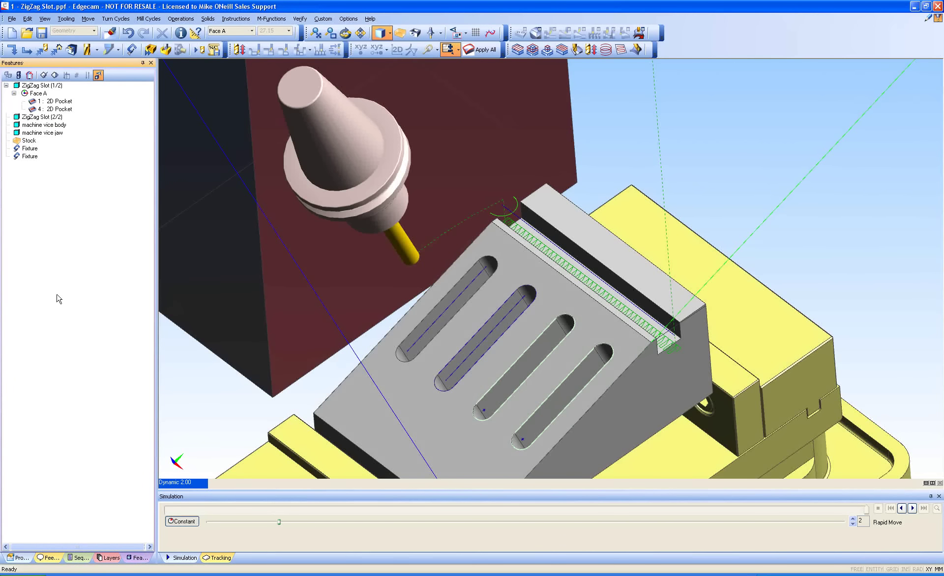
pyautogui.rightClick(29, 142)
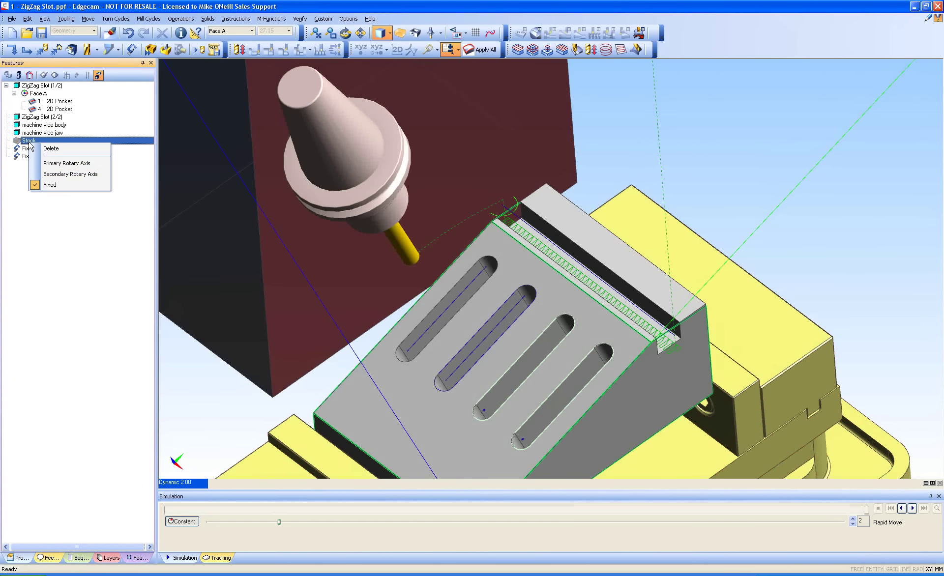
pyautogui.click(70, 175)
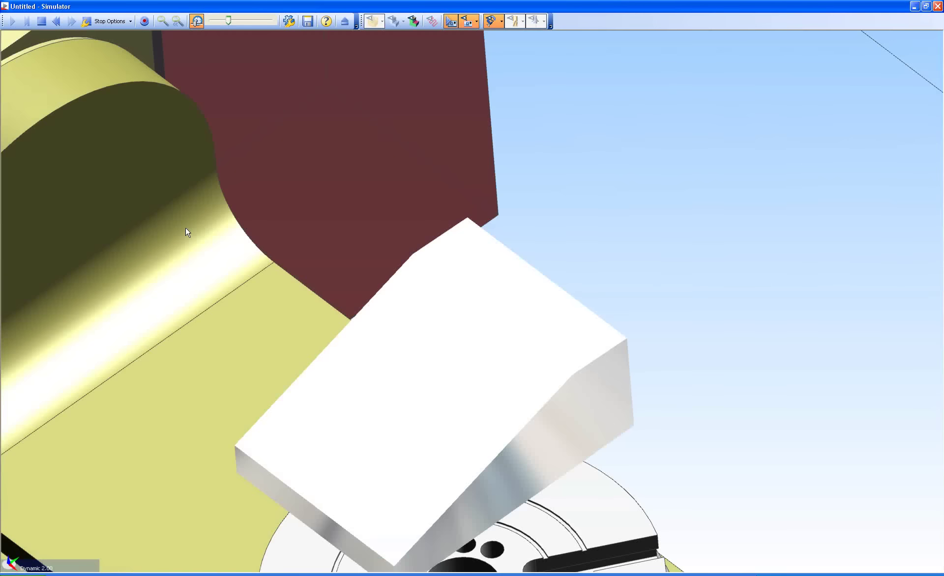
# Replay the machine simulation at a higher speed, examine the indexed stock against the vise, and exit the simulator.
pyautogui.click(10, 22)
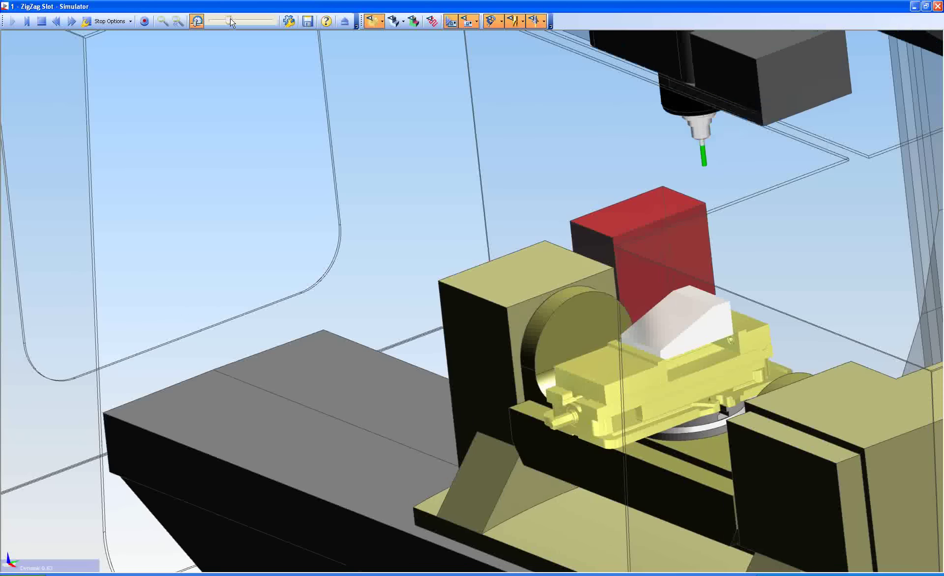
pyautogui.moveTo(228, 22); pyautogui.dragTo(264, 22)
pyautogui.moveTo(317, 124); pyautogui.dragTo(313, 126, button='middle')
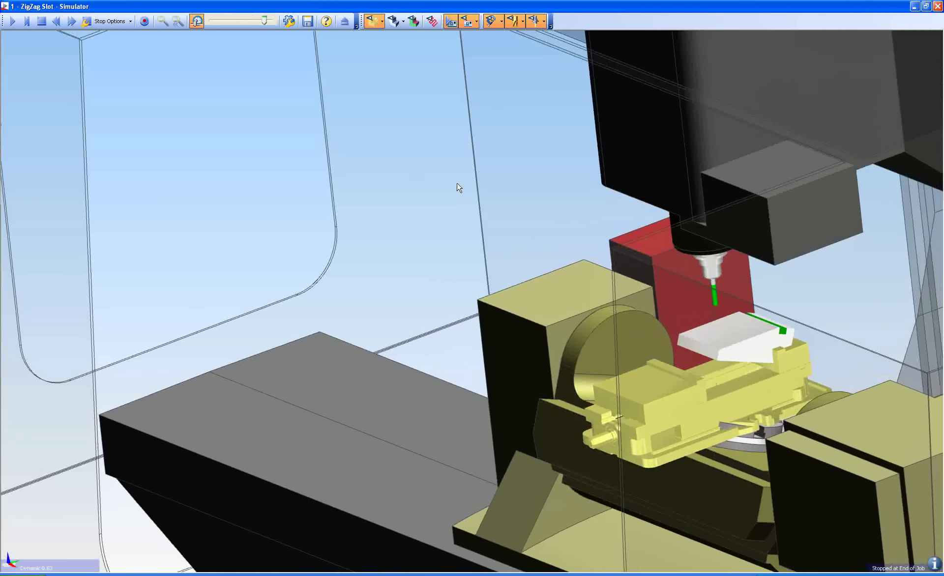
pyautogui.moveTo(457, 184); pyautogui.dragTo(171, 239, button='middle')
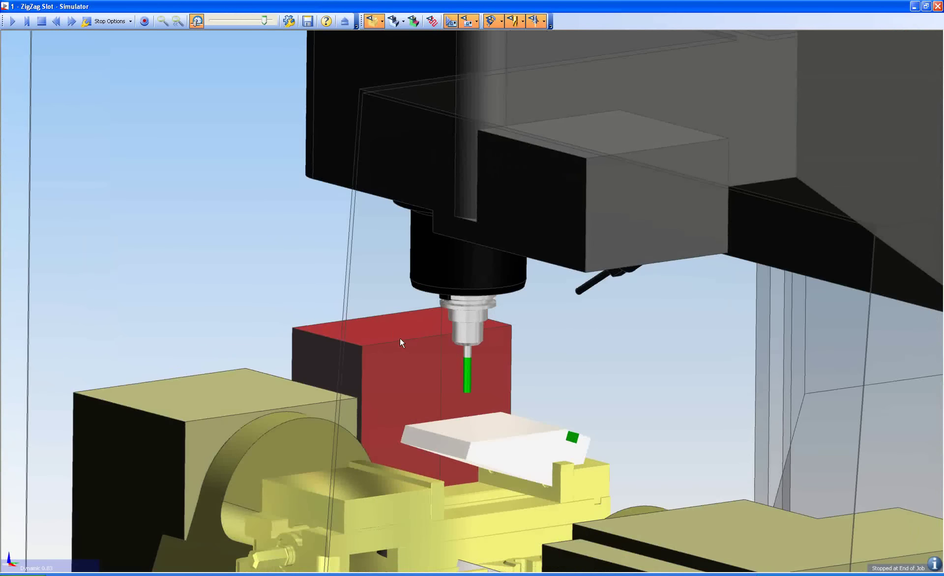
pyautogui.moveTo(401, 344); pyautogui.dragTo(269, 377, button='middle')
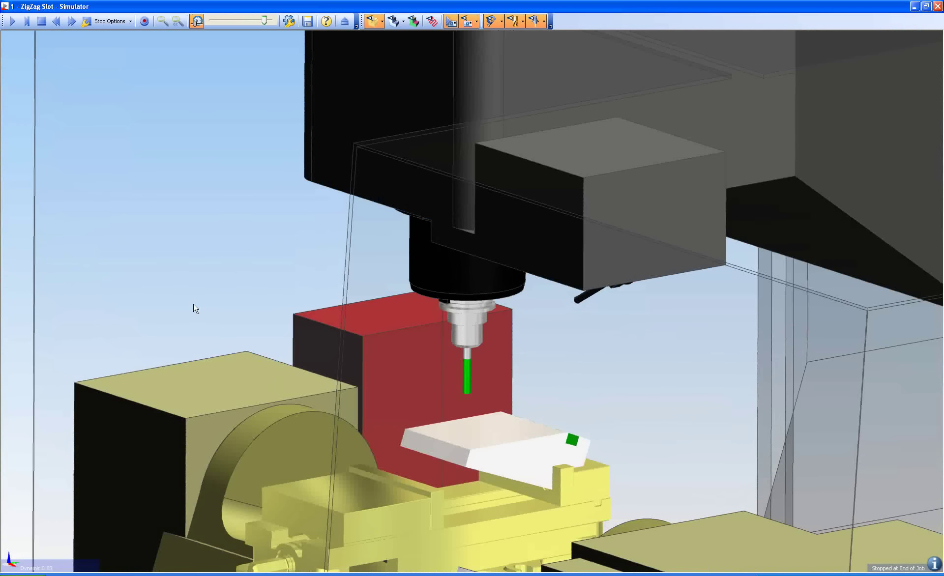
pyautogui.click(344, 22)
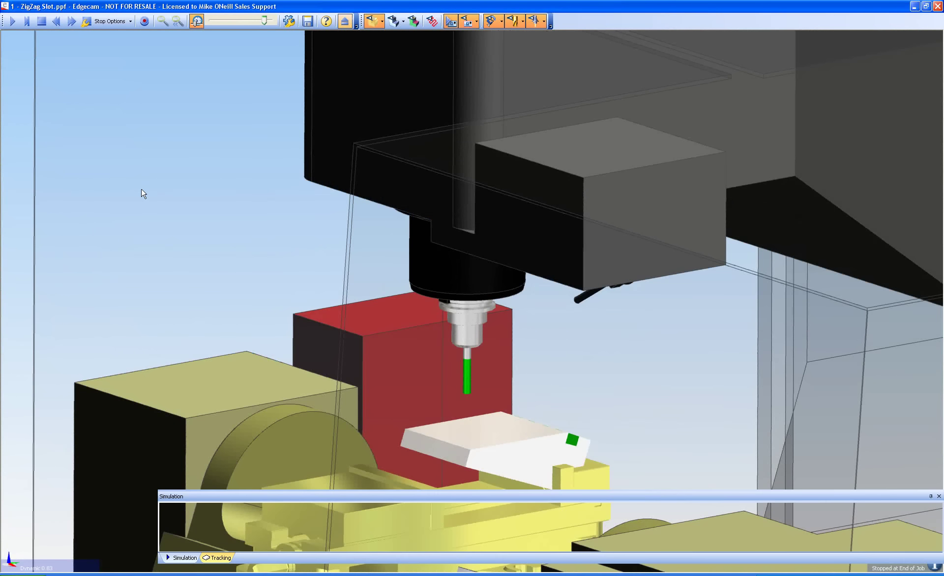
# Assign the second fixture, the front vise jaw, to the Secondary Rotary Axis.
pyautogui.click(29, 156)
pyautogui.rightClick(36, 156)
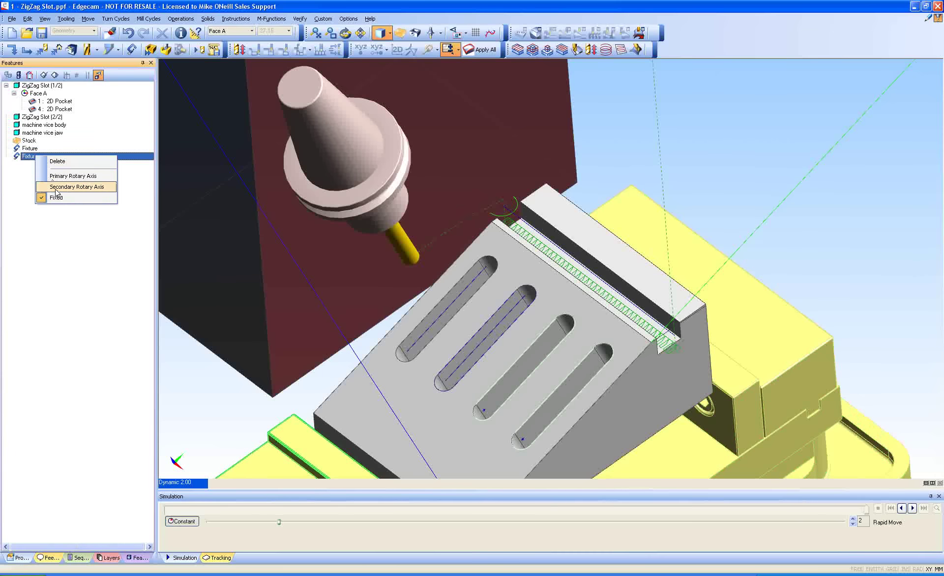
pyautogui.click(88, 188)
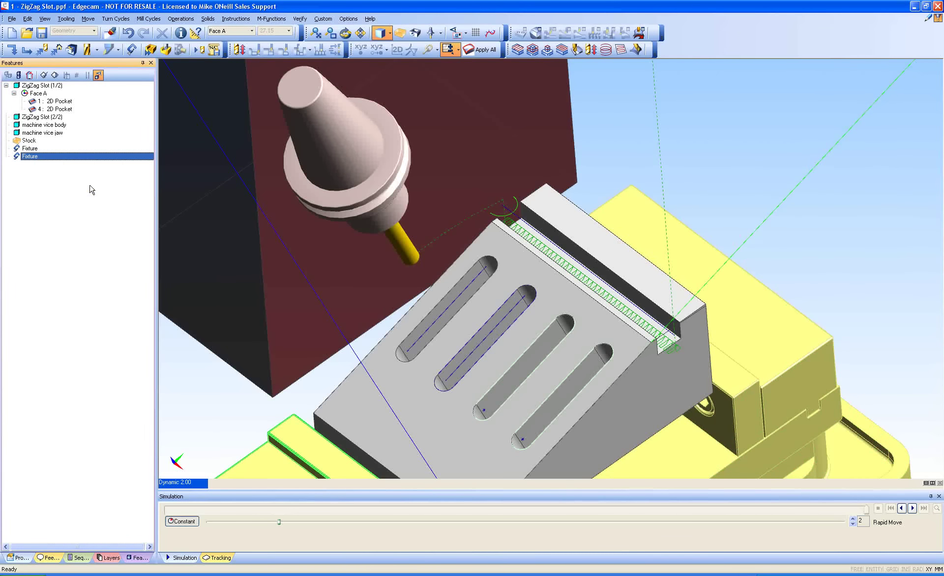
# Rerun the machine simulation from the front view to check the vise, jaw and stock during indexing, and return to the machining sequence.
pyautogui.click(166, 49)
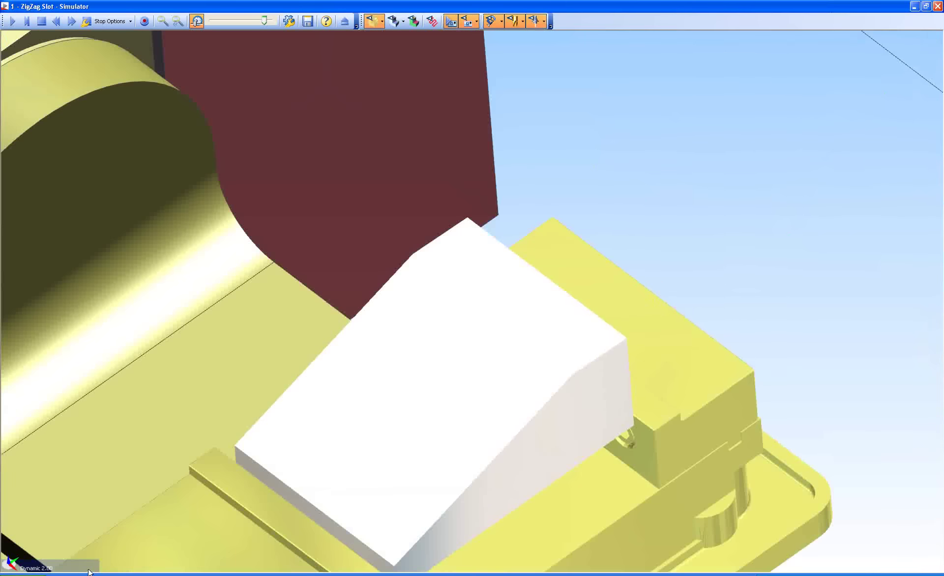
pyautogui.click(89, 569)
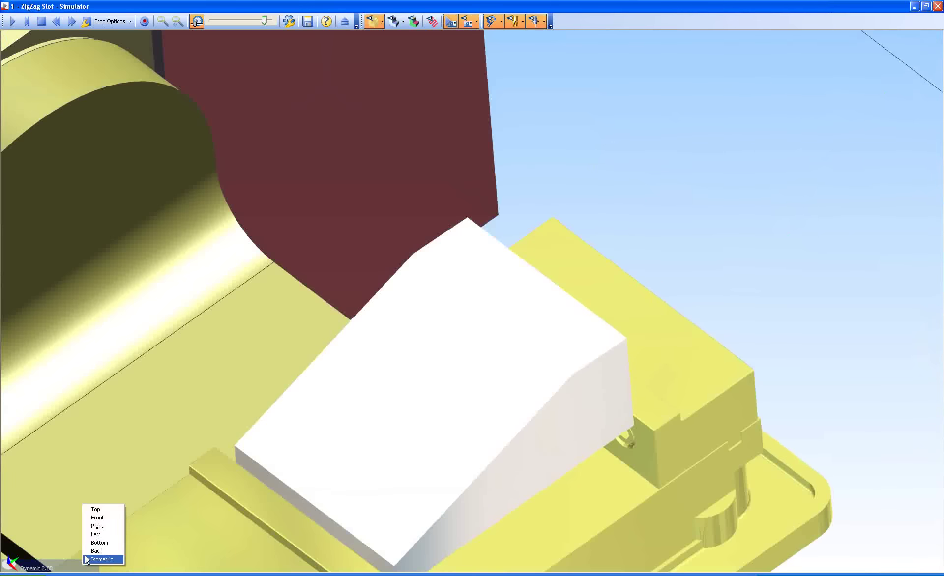
pyautogui.click(97, 519)
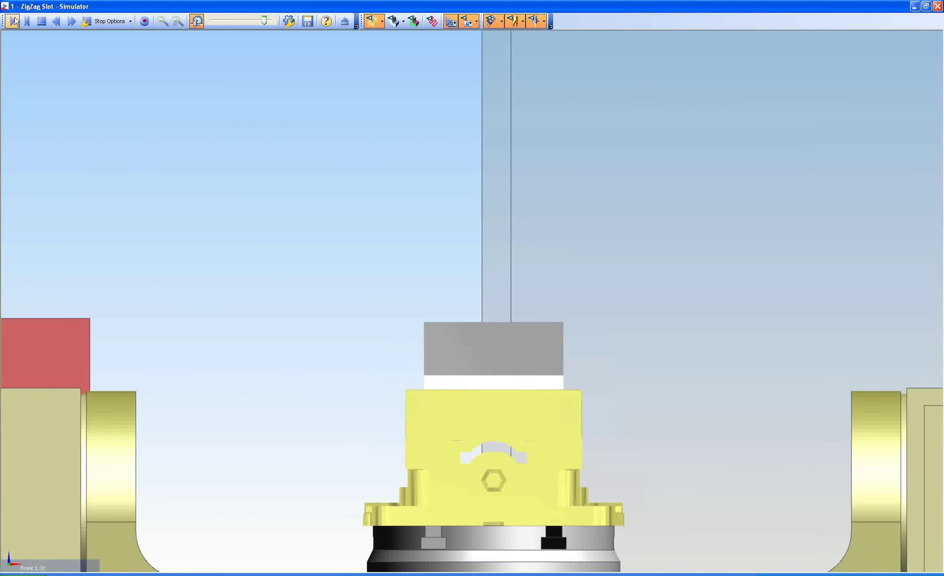
pyautogui.click(14, 21)
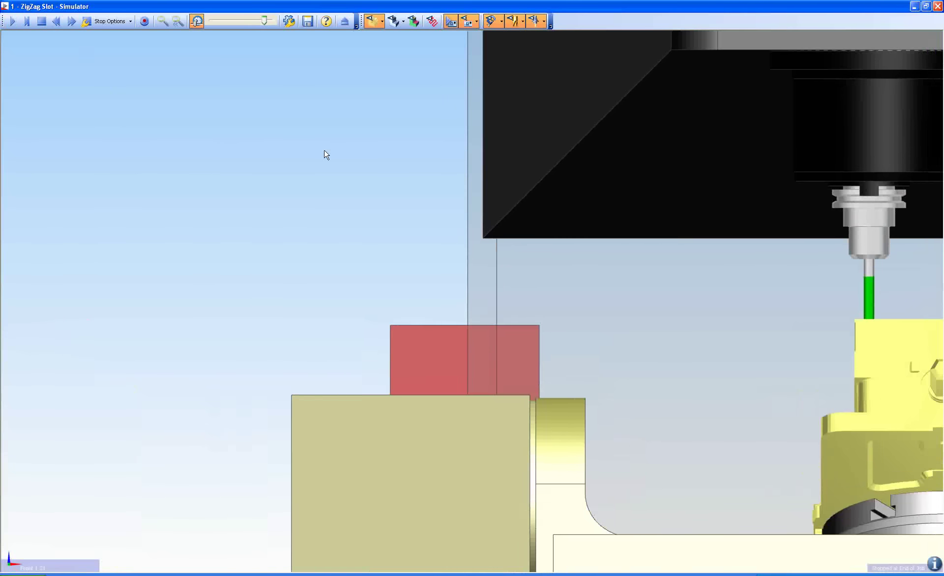
pyautogui.moveTo(325, 152); pyautogui.dragTo(2, 155, button='middle')
pyautogui.scroll(-5, 160, 265)
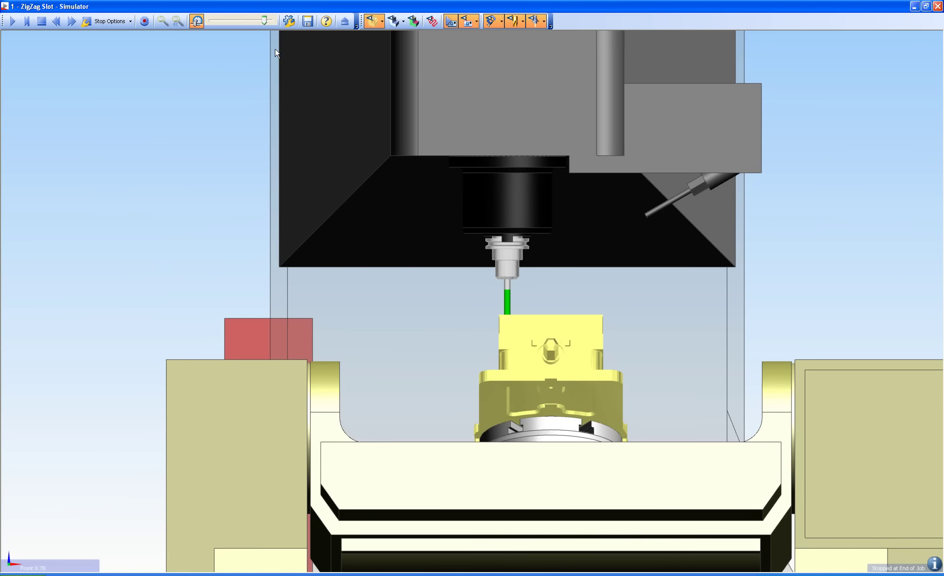
pyautogui.click(346, 22)
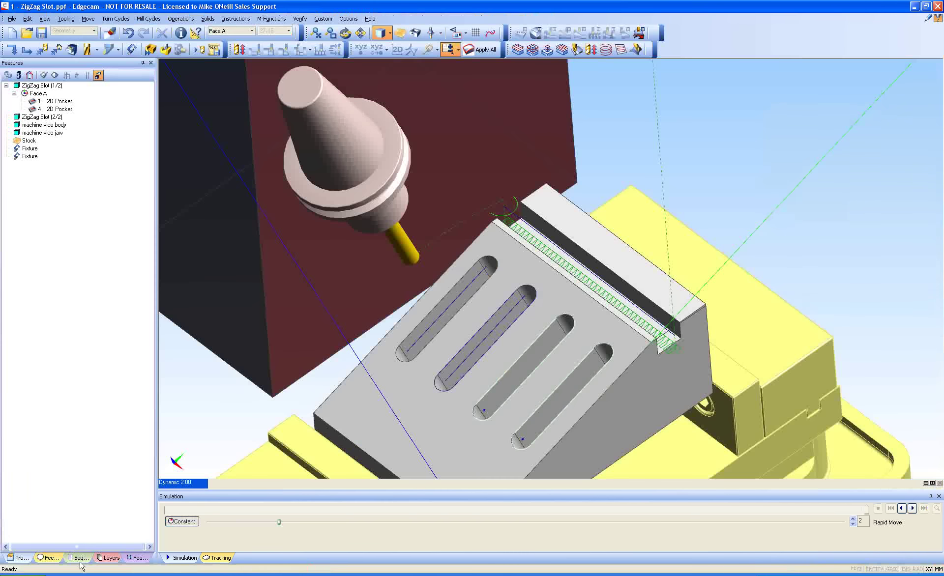
pyautogui.click(80, 558)
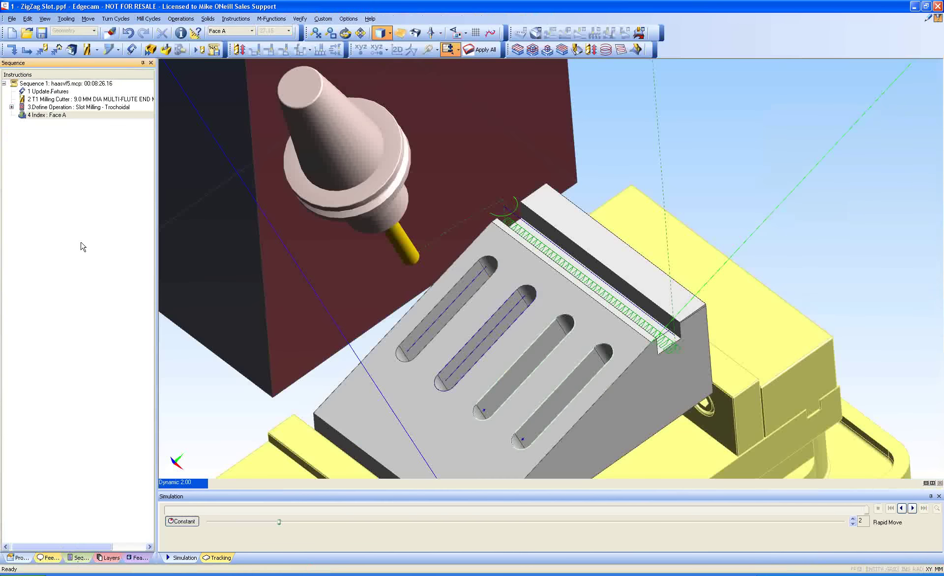
# Reapply the Face A index using the shortest direction and absolute datum type.
pyautogui.click(52, 115)
pyautogui.doubleClick(51, 115)
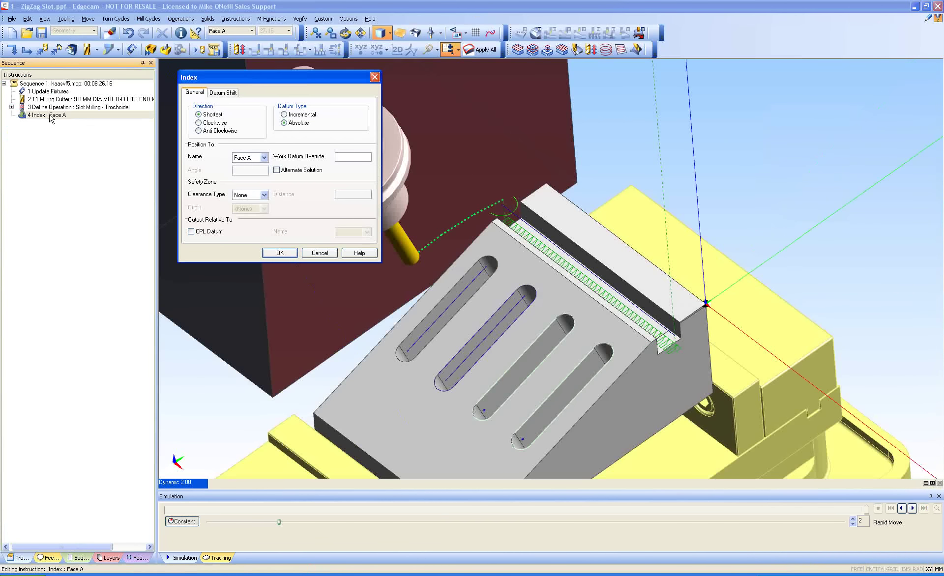
pyautogui.click(280, 253)
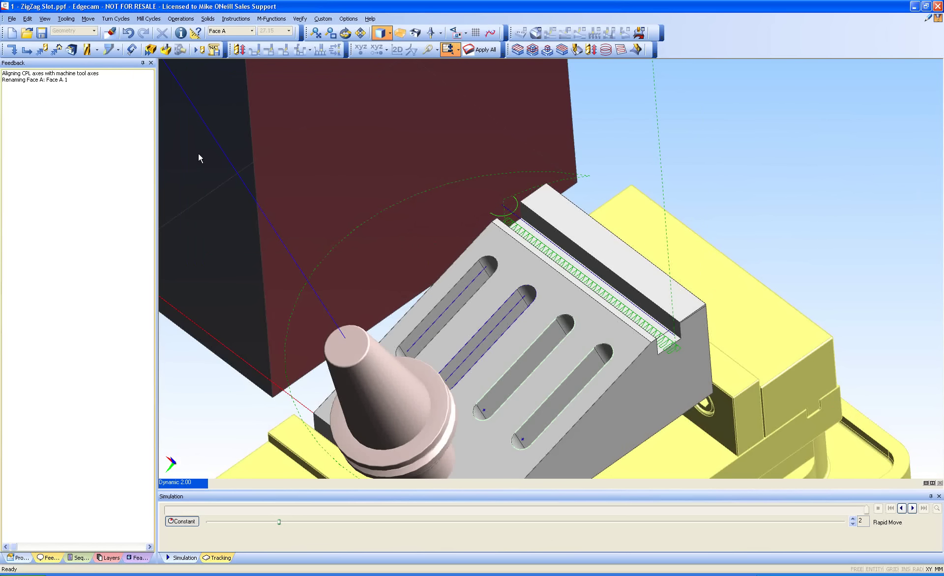
pyautogui.moveTo(98, 127); pyautogui.dragTo(2, 74)
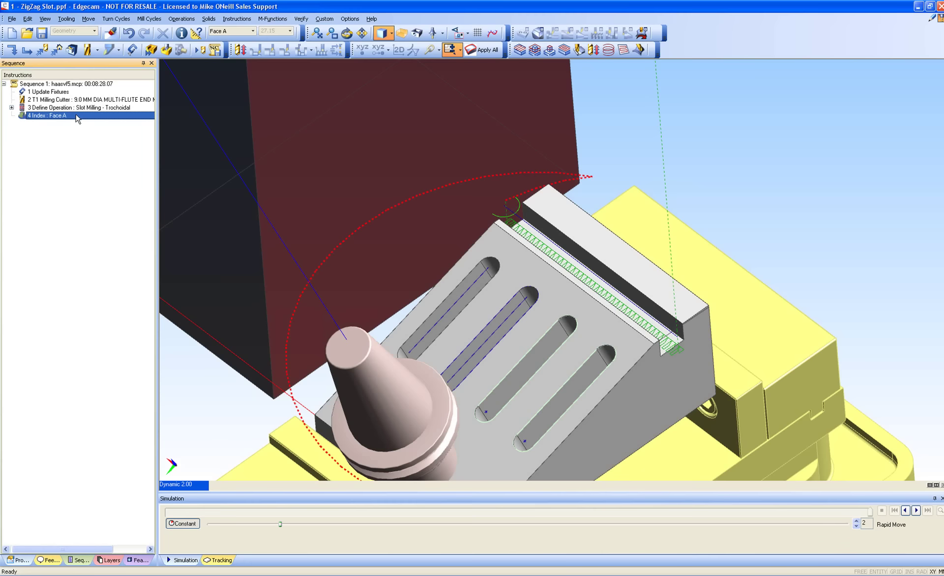
# Review the position names available in the Face A index instruction and close it without changing anything.
pyautogui.doubleClick(76, 116)
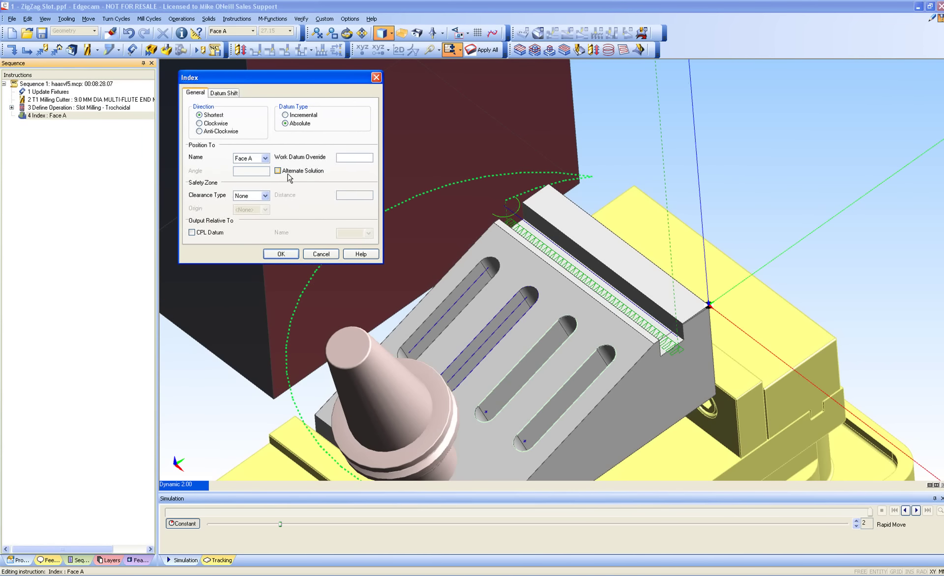
pyautogui.click(265, 158)
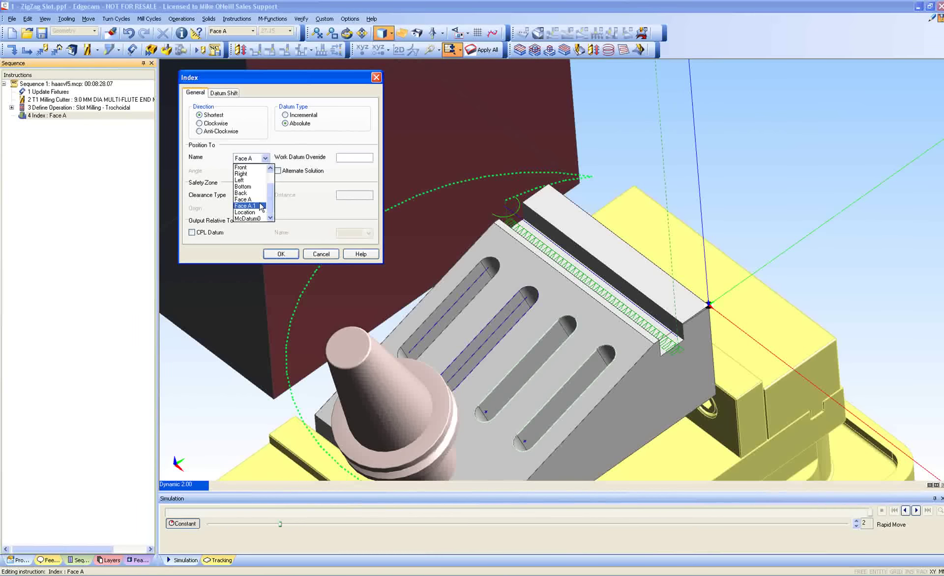
pyautogui.click(251, 199)
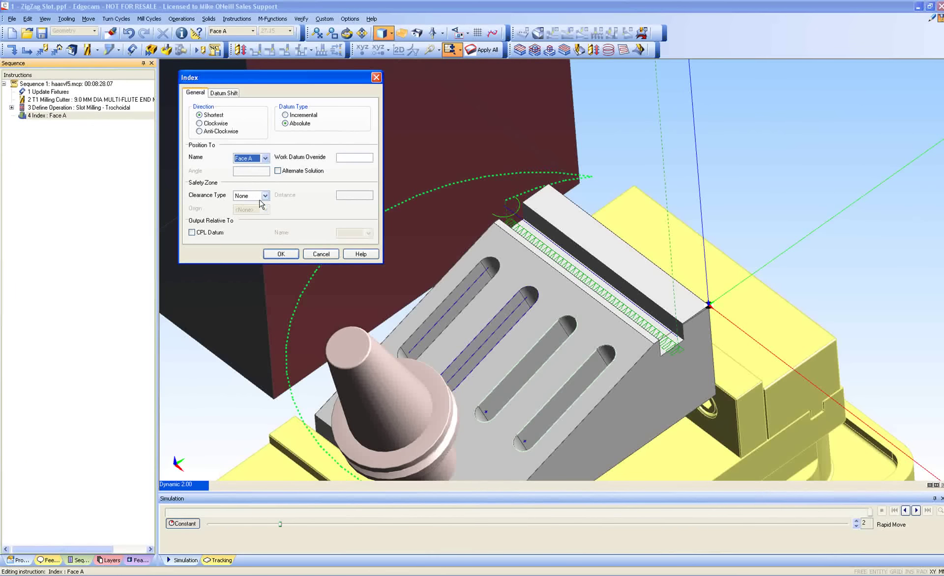
pyautogui.click(322, 253)
# Run the machine simulation of the full sequence from the front view.
pyautogui.click(166, 50)
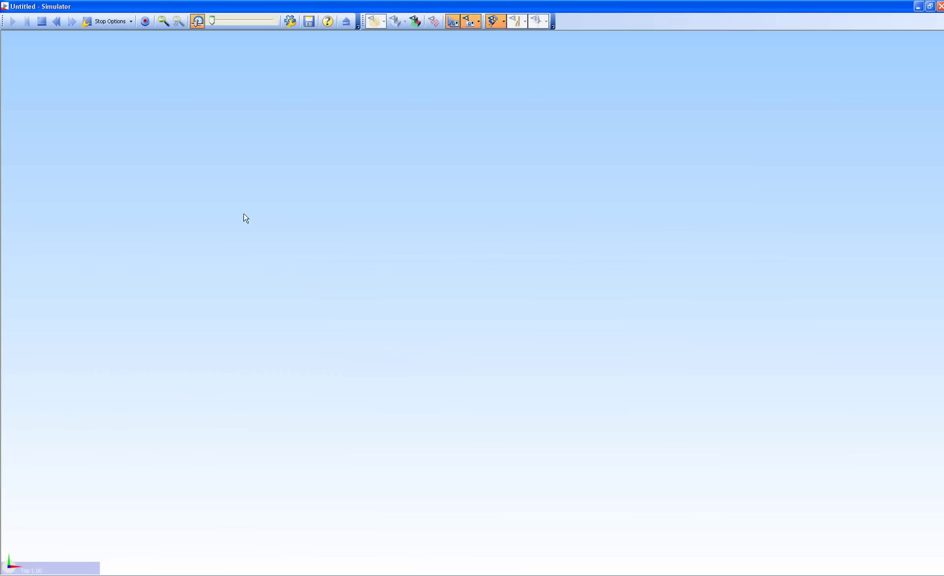
pyautogui.click(89, 570)
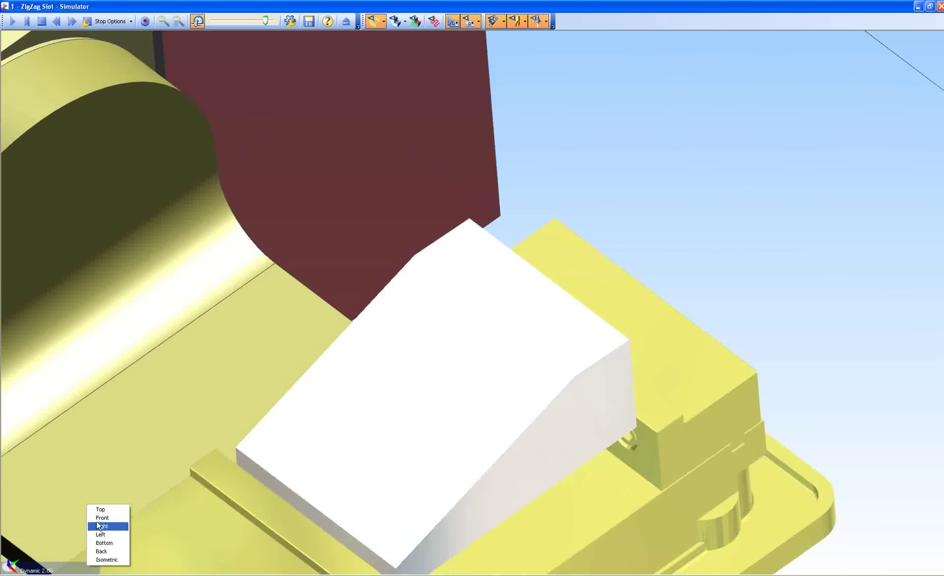
pyautogui.click(106, 516)
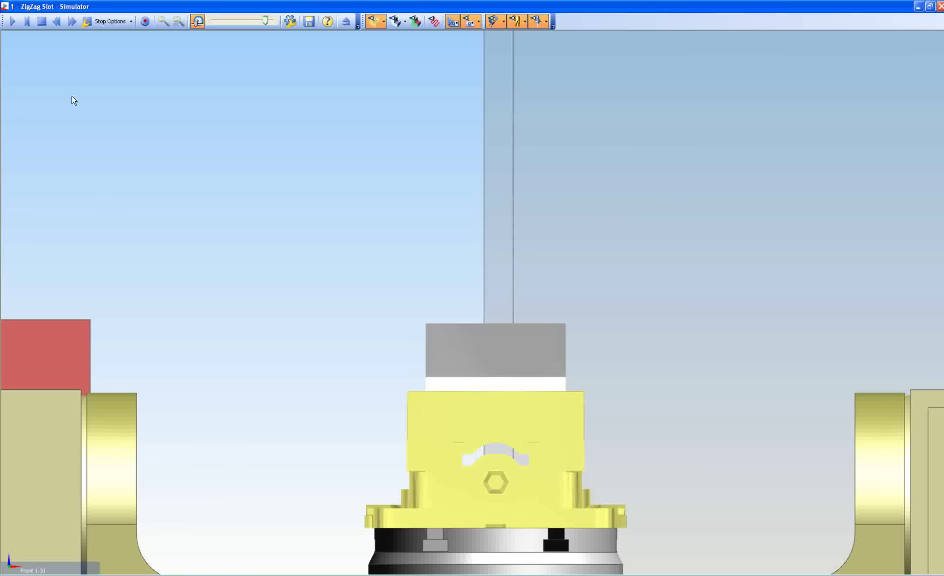
pyautogui.click(12, 21)
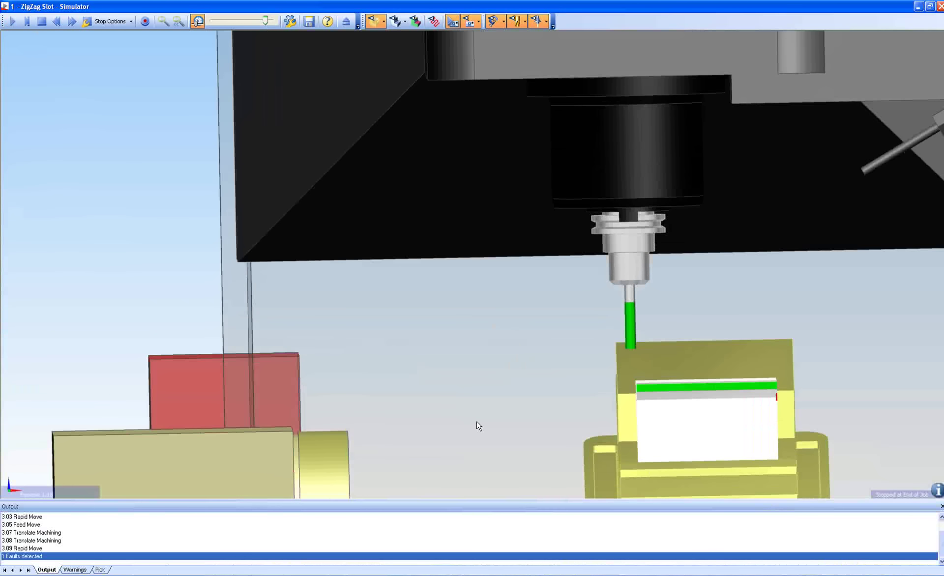
# Inspect the milled slot and the red fault mark at its end, check the whole machine from the front, and exit the simulator.
pyautogui.moveTo(479, 426); pyautogui.dragTo(437, 377, button='middle')
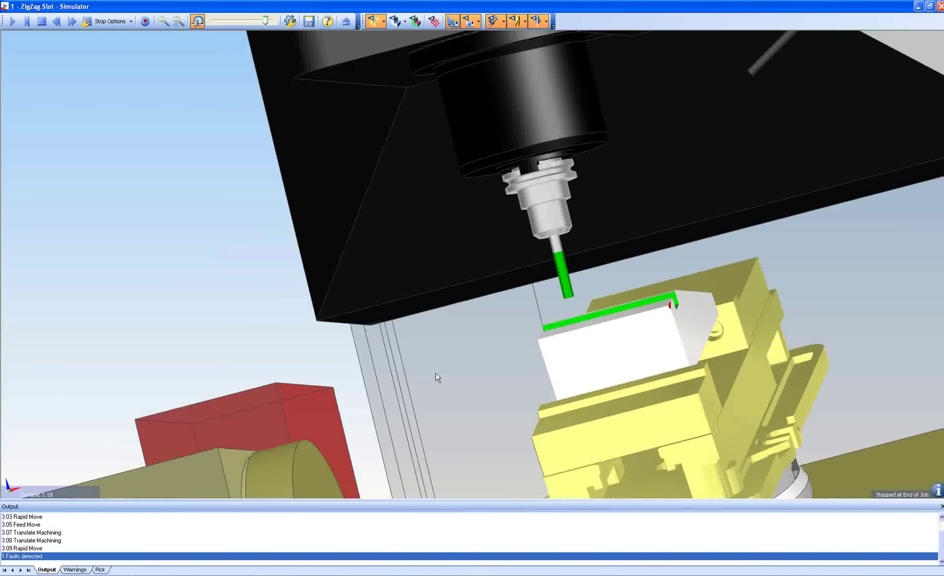
pyautogui.scroll(5, 436, 374)
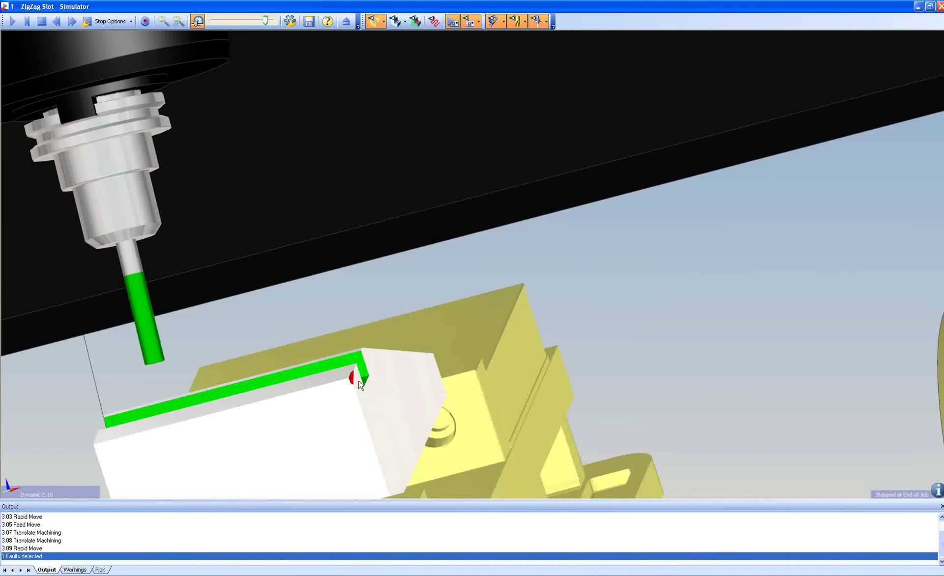
pyautogui.click(84, 491)
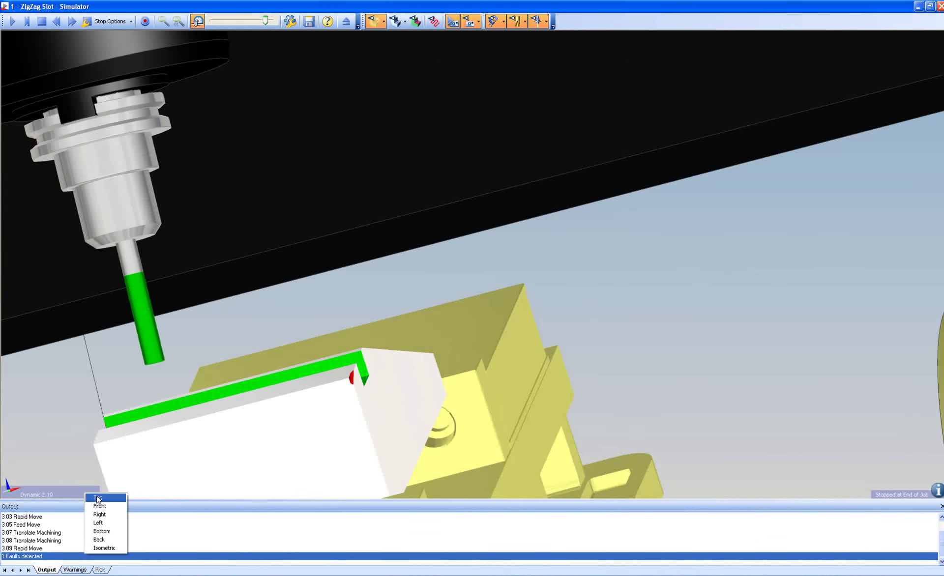
pyautogui.click(100, 506)
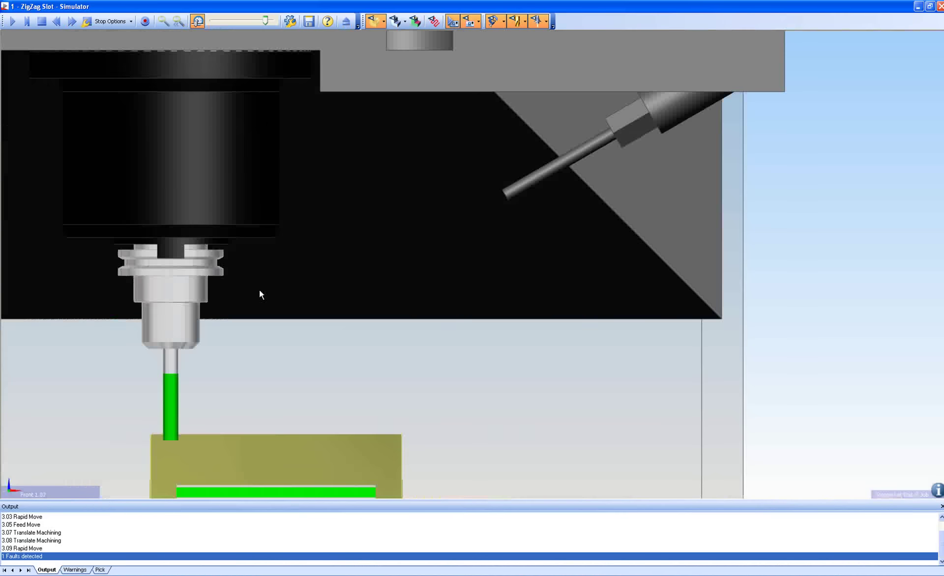
pyautogui.scroll(-5, 258, 290)
pyautogui.moveTo(68, 303); pyautogui.dragTo(158, 306, button='middle')
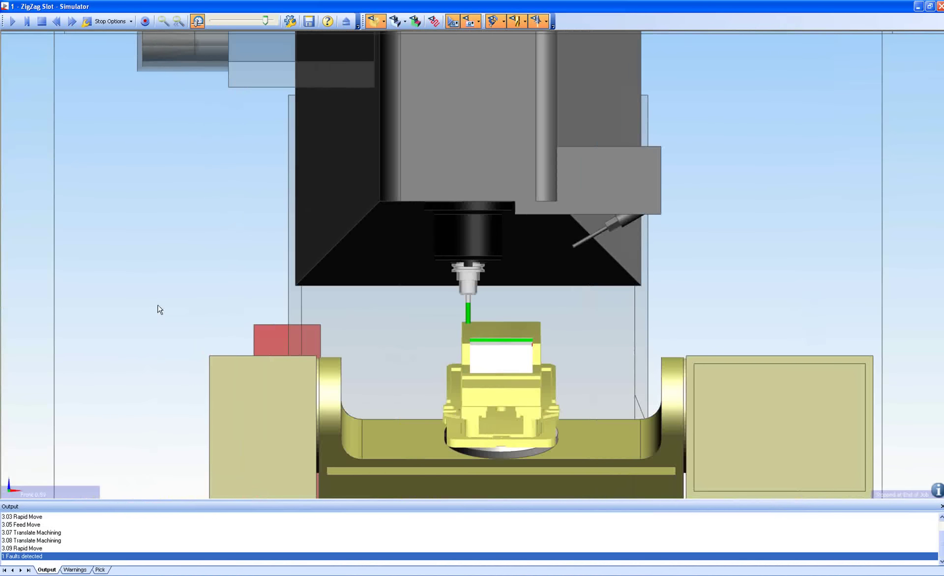
pyautogui.click(346, 22)
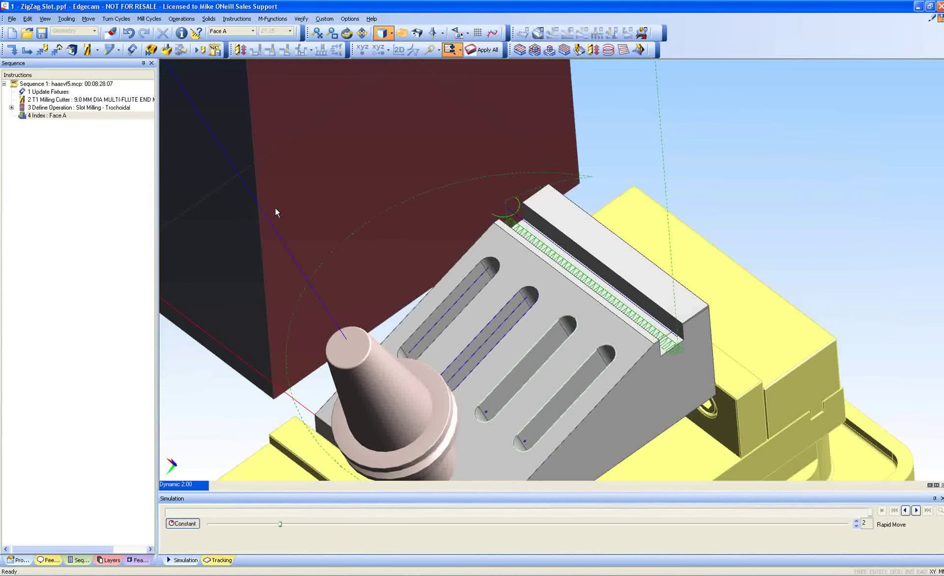
# Set the Face A index's safety zone to a Level clearance with a distance of 200.
pyautogui.doubleClick(89, 116)
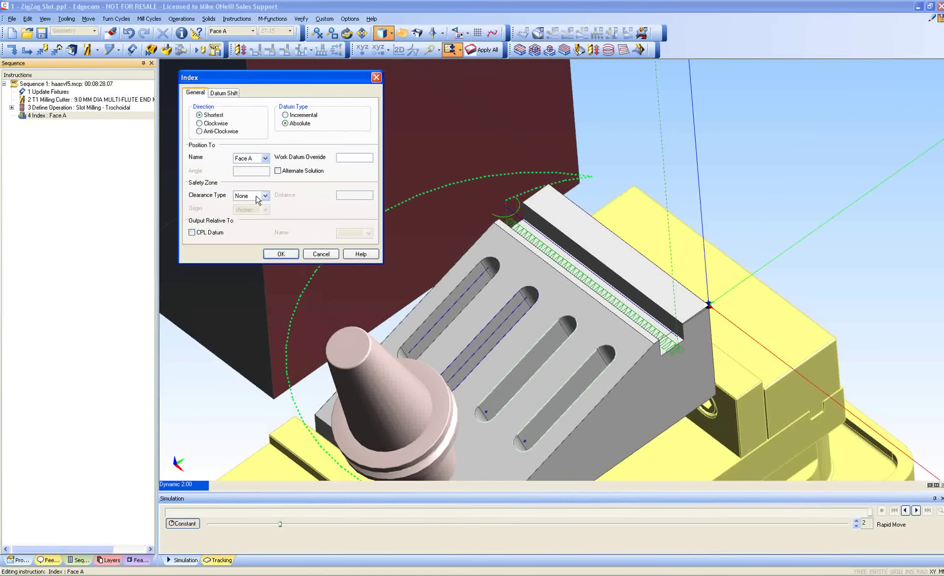
pyautogui.click(257, 198)
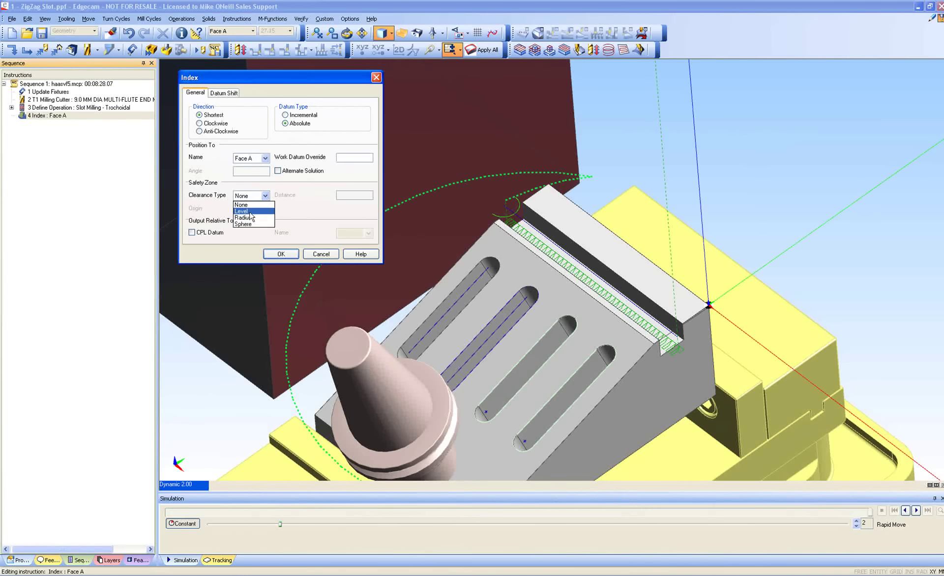
pyautogui.click(250, 211)
pyautogui.click(350, 196)
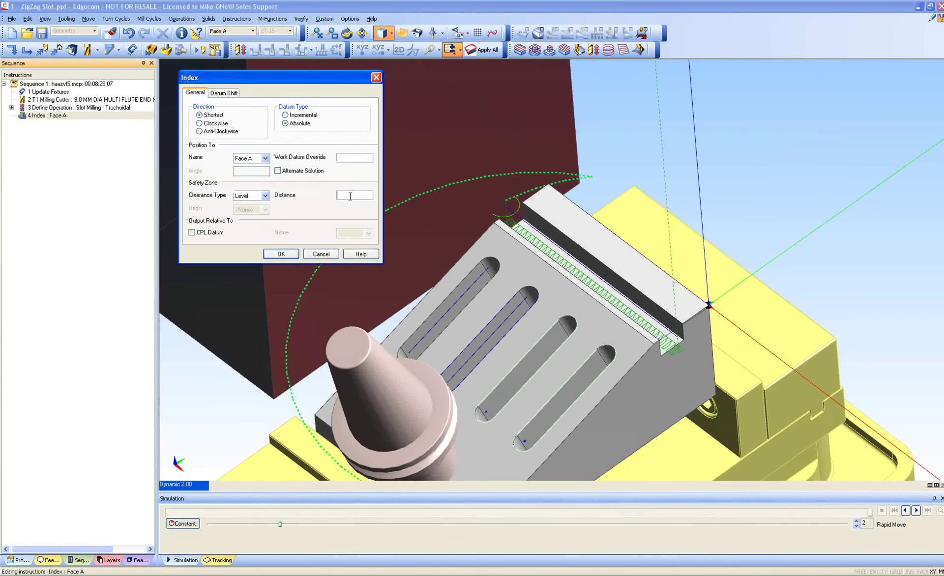
pyautogui.write('200')
pyautogui.press('Return')
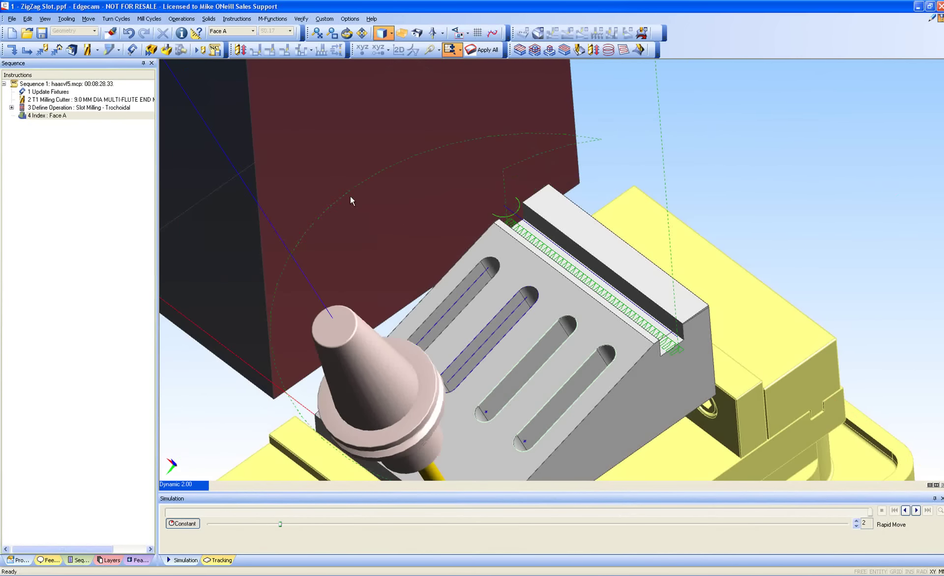
# Examine the index toolpath and review the Face A index settings without changing them.
pyautogui.click(403, 158)
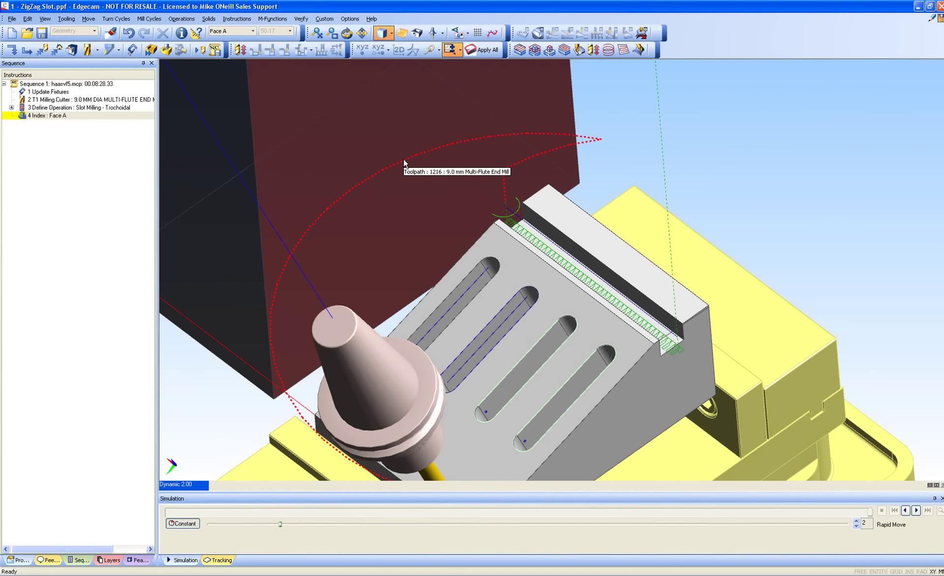
pyautogui.doubleClick(47, 115)
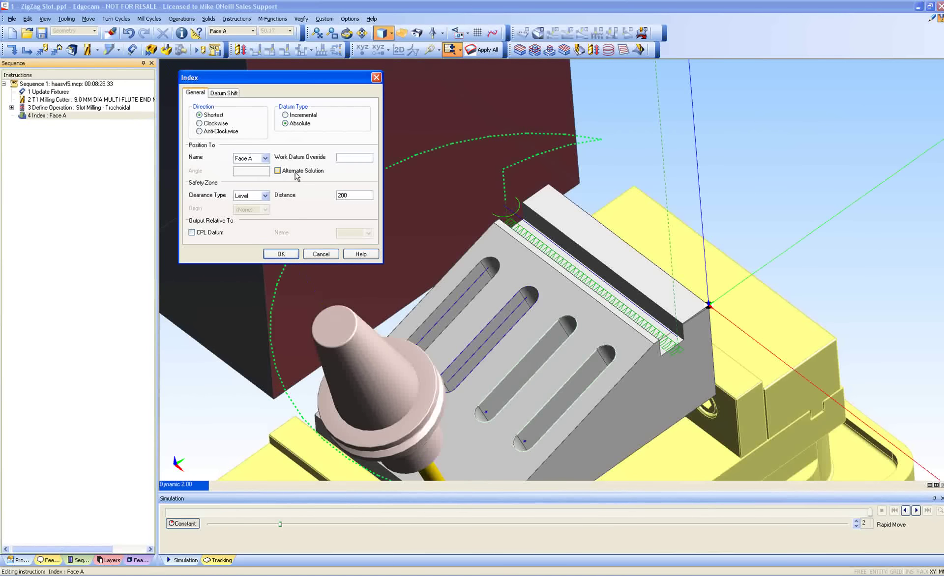
pyautogui.click(320, 254)
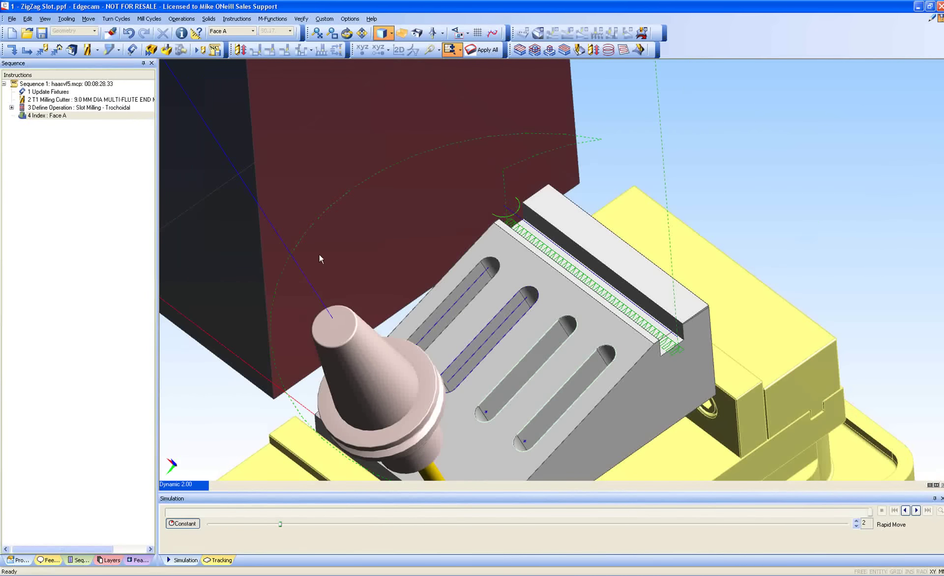
# Define a ZIGZAG Mill Slot operation on wireframe without a finish pass, turning off depth digitising and keeping depth -20 and zig zag increment 5.
pyautogui.scroll(5, 392, 229)
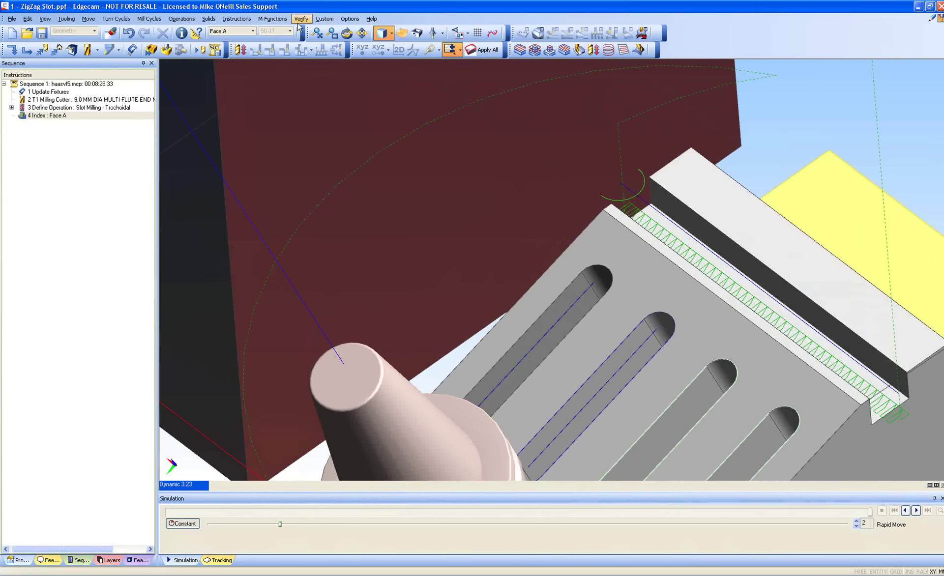
pyautogui.click(325, 19)
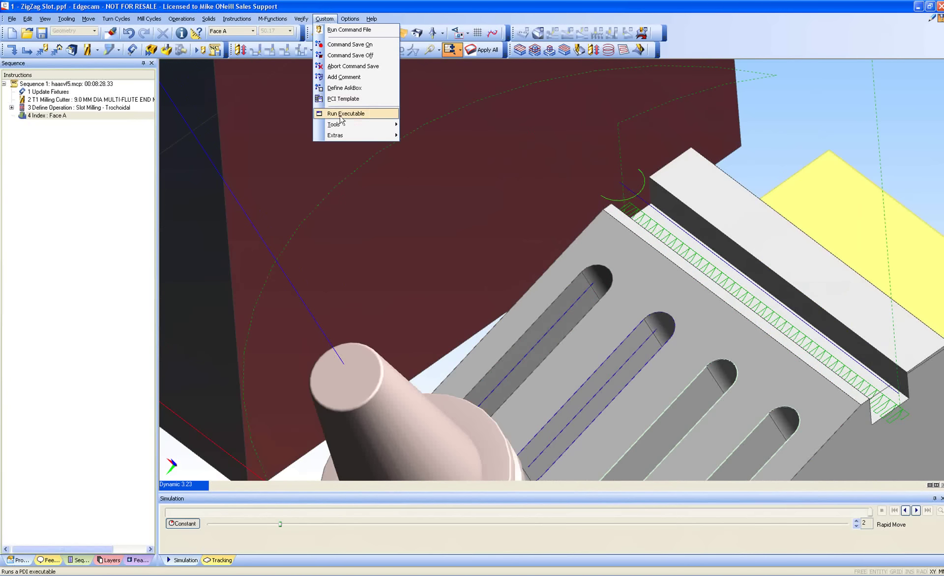
pyautogui.moveTo(345, 135)
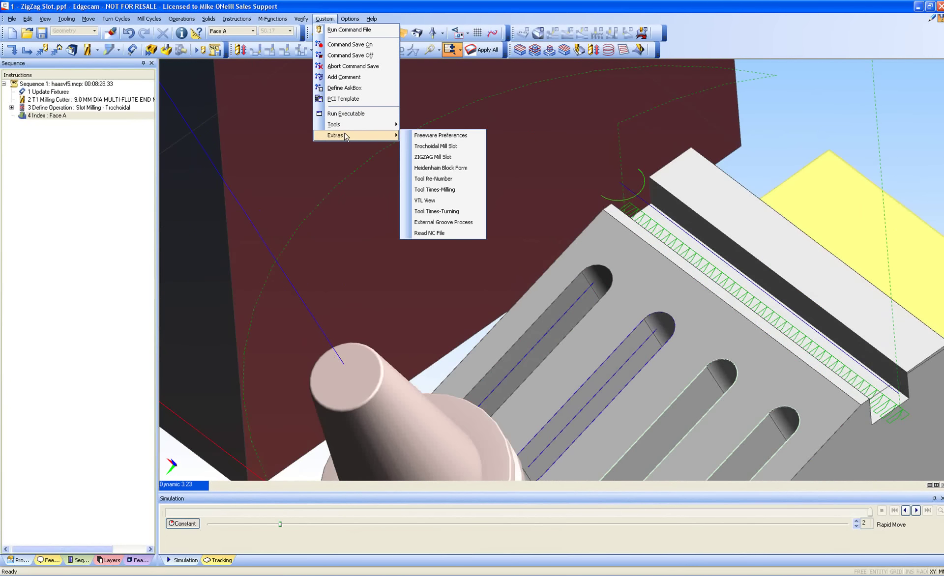
pyautogui.click(429, 162)
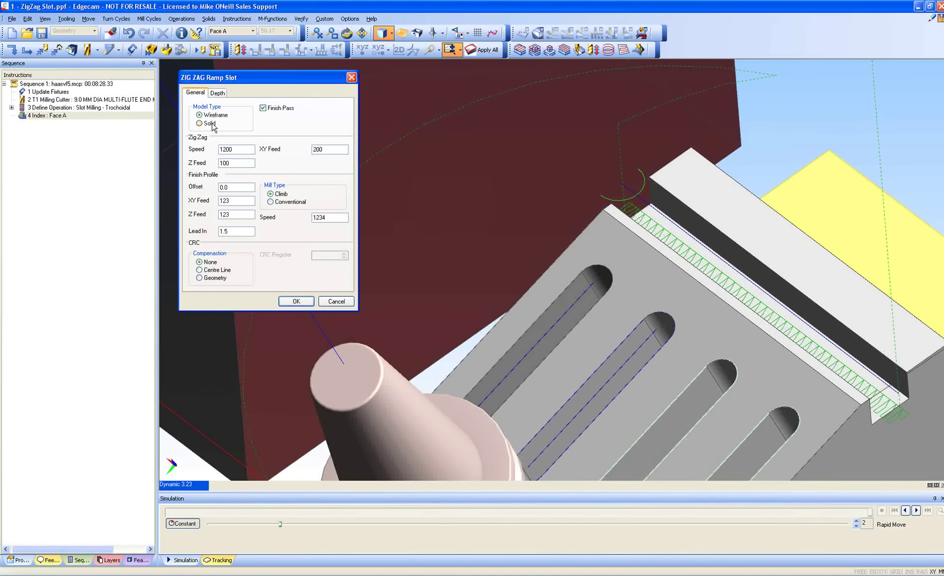
pyautogui.click(281, 109)
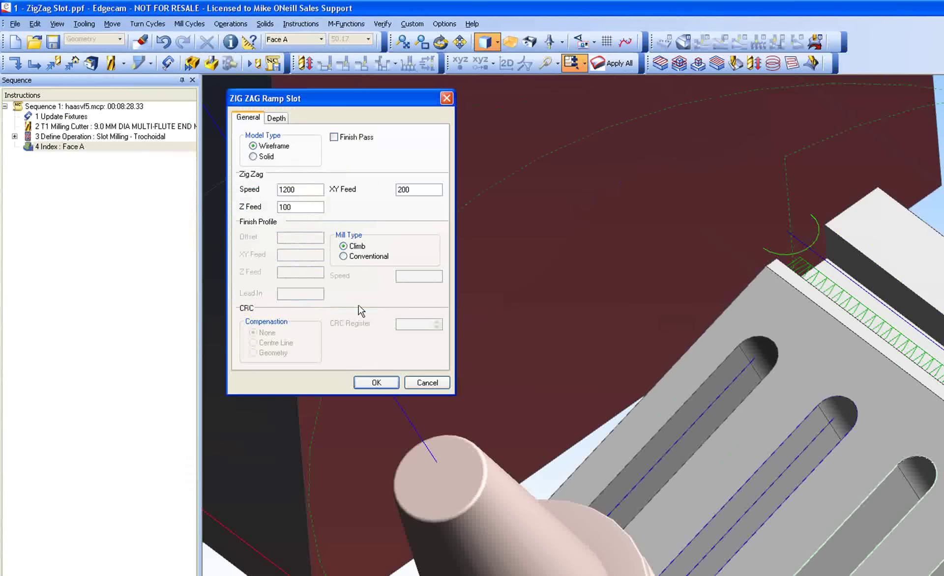
pyautogui.click(276, 119)
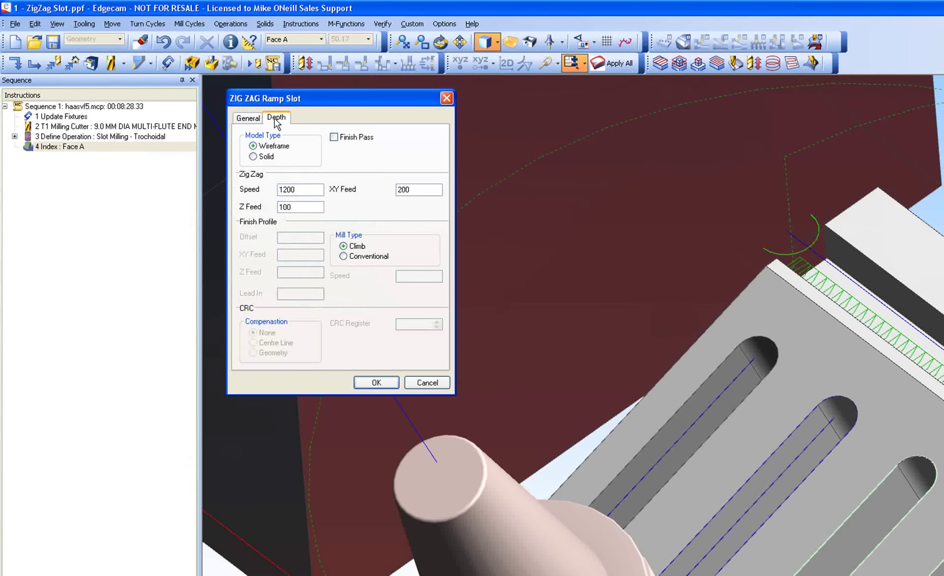
pyautogui.click(334, 211)
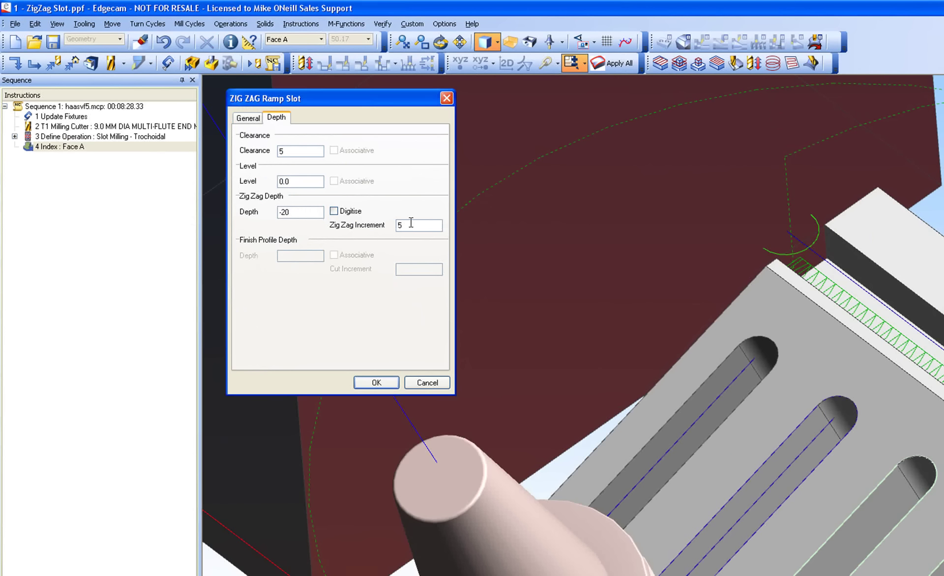
pyautogui.click(372, 383)
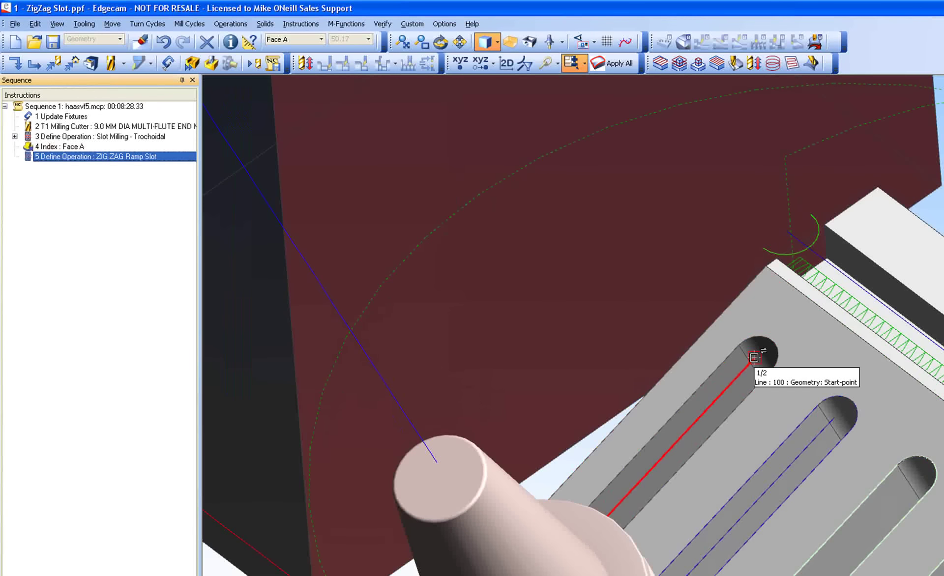
# Digitise the start and end points of the first angled slot's centre line to generate its zigzag toolpath.
pyautogui.click(754, 357)
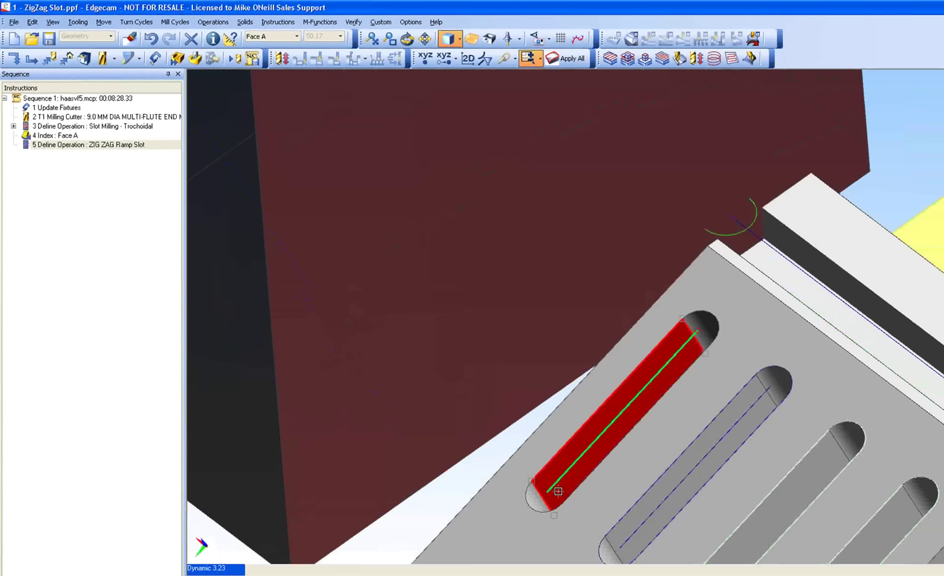
pyautogui.click(558, 492)
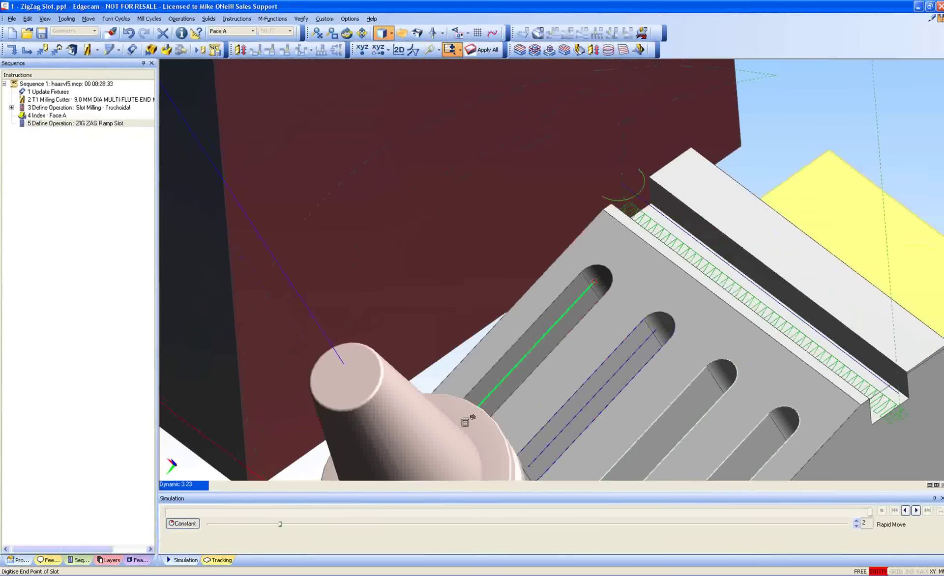
pyautogui.click(466, 422)
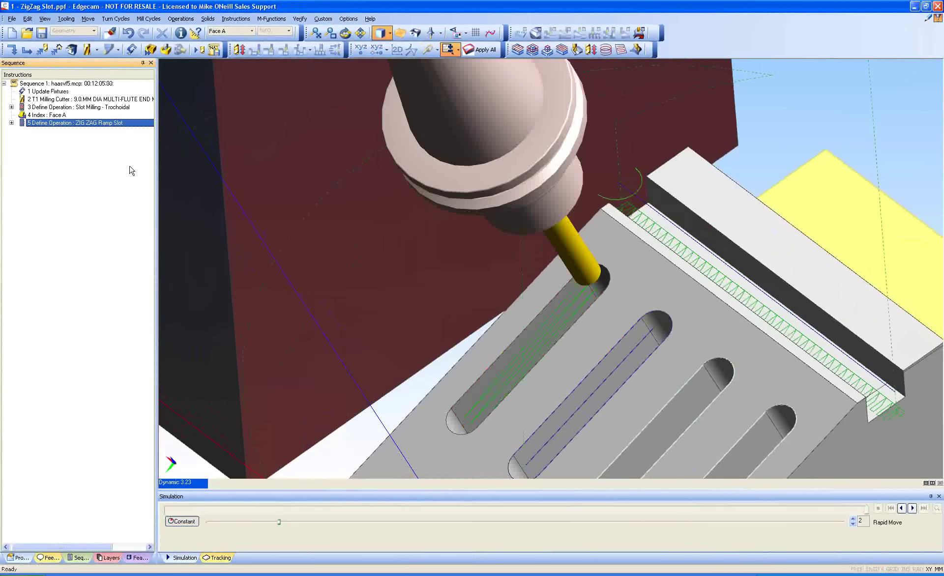
# Simulate the first slot's ZIG ZAG Ramp Slot operation and expand its individual rapid and feed moves for review.
pyautogui.rightClick(114, 123)
pyautogui.click(126, 147)
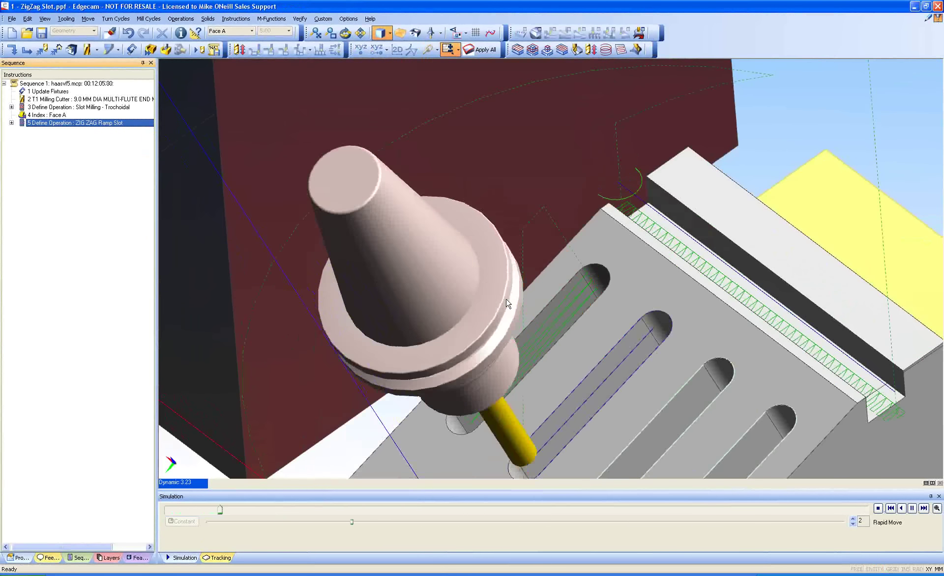
pyautogui.moveTo(508, 301); pyautogui.dragTo(512, 134, button='middle')
pyautogui.scroll(2, 530, 261)
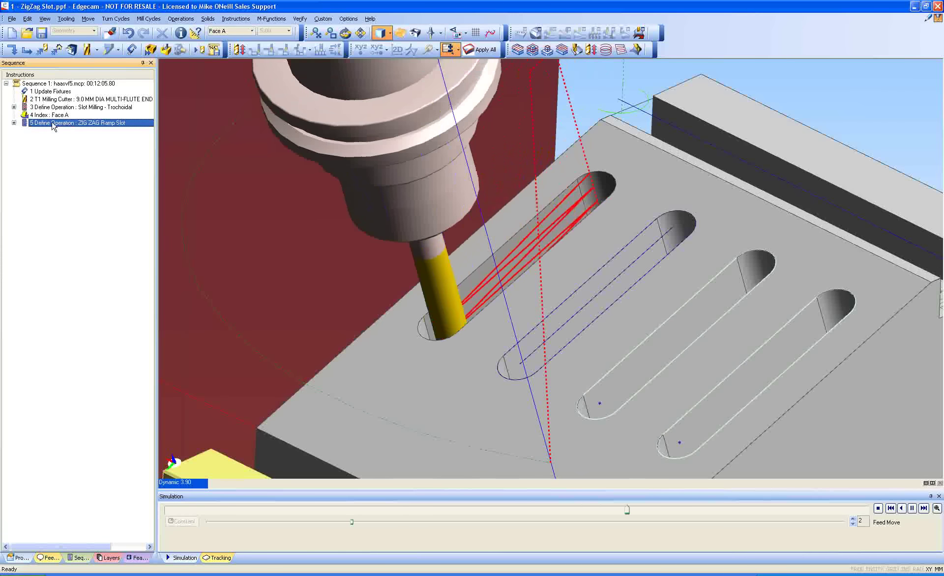
pyautogui.click(14, 123)
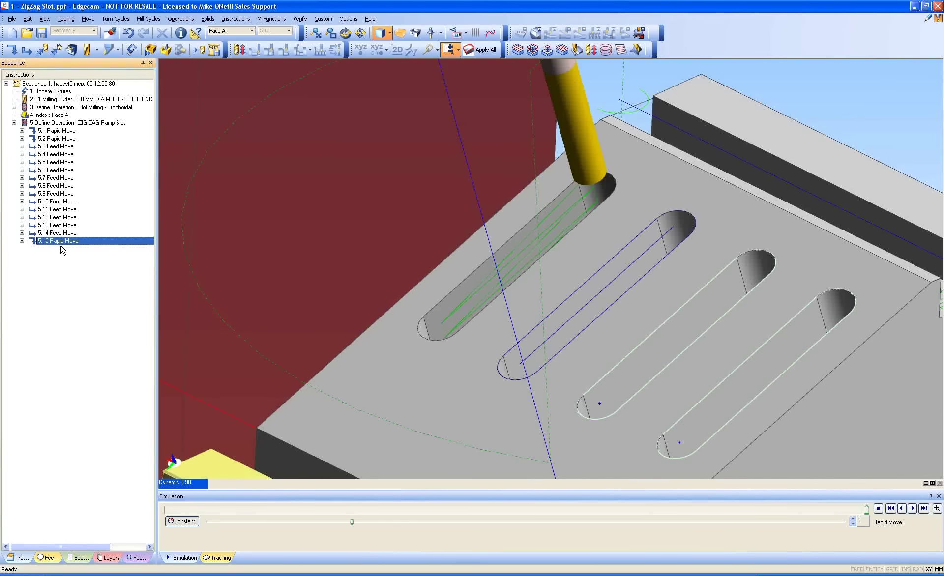
# Start a wireframe ZIGZAG Mill Slot operation with a finish pass, setting the finish profile's offset to 0 and XY feed to 234.
pyautogui.click(282, 221)
pyautogui.moveTo(282, 221); pyautogui.dragTo(316, 131, button='middle')
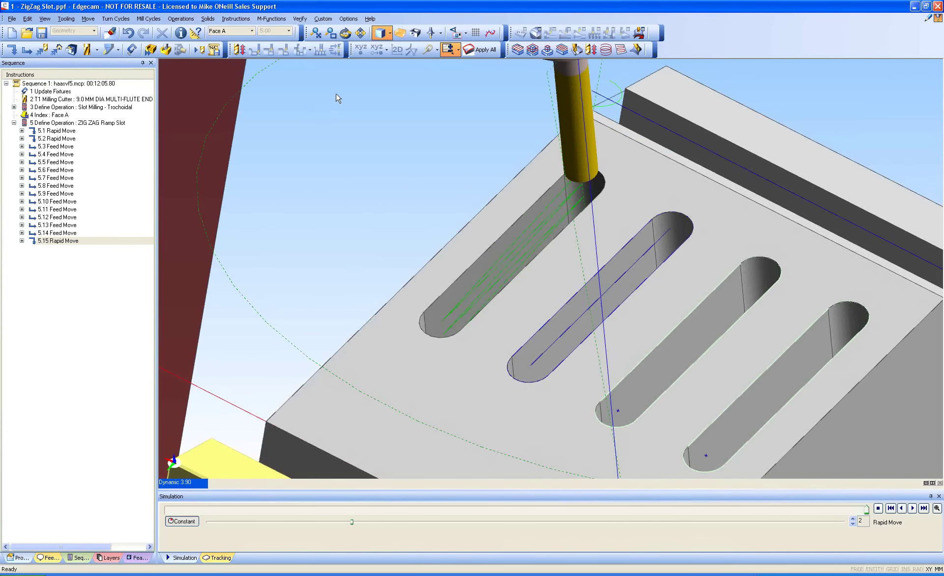
pyautogui.click(323, 19)
pyautogui.moveTo(350, 135)
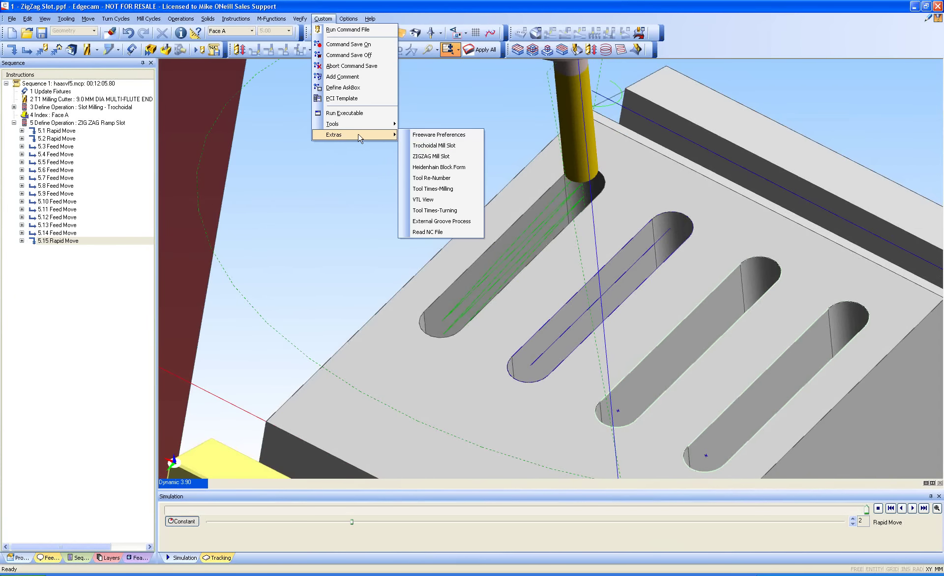
pyautogui.click(426, 156)
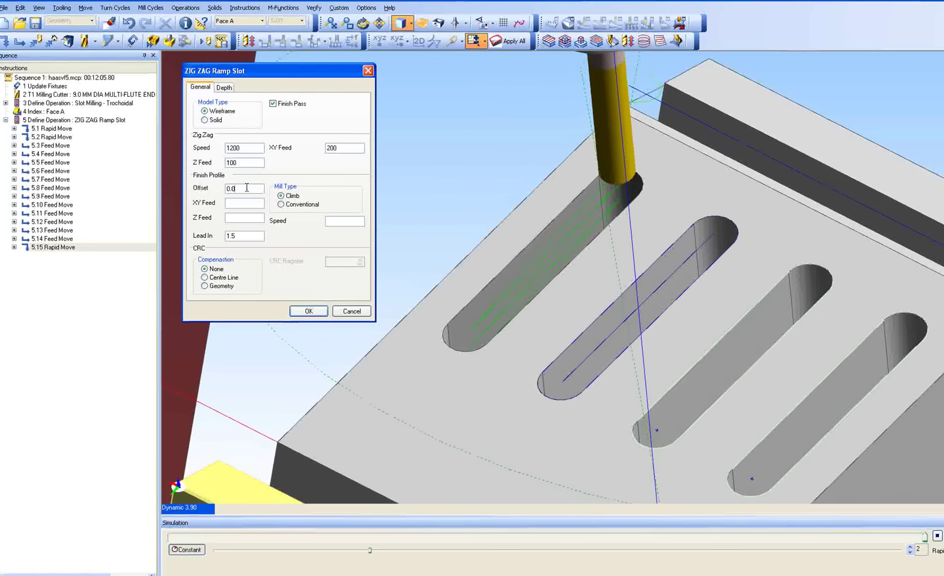
pyautogui.doubleClick(237, 186)
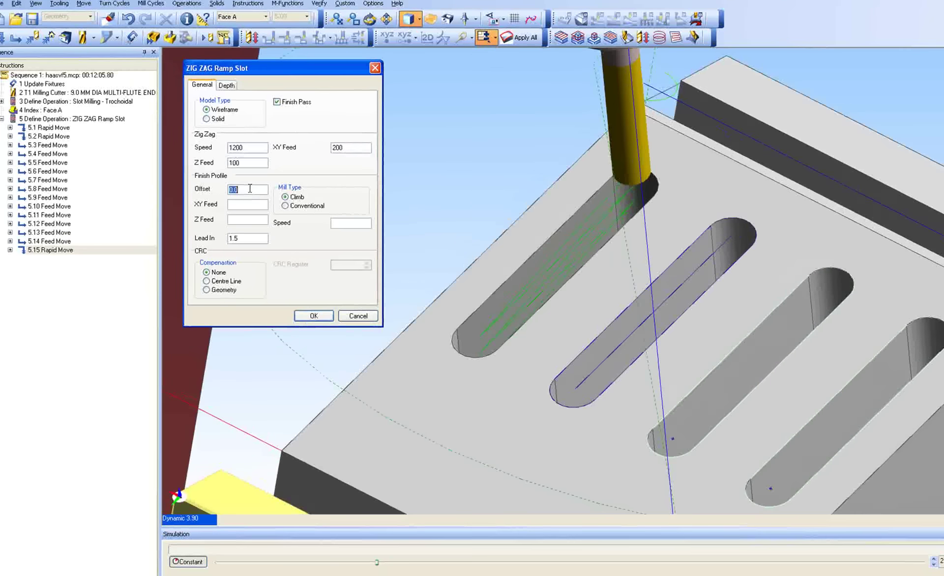
pyautogui.write('234')
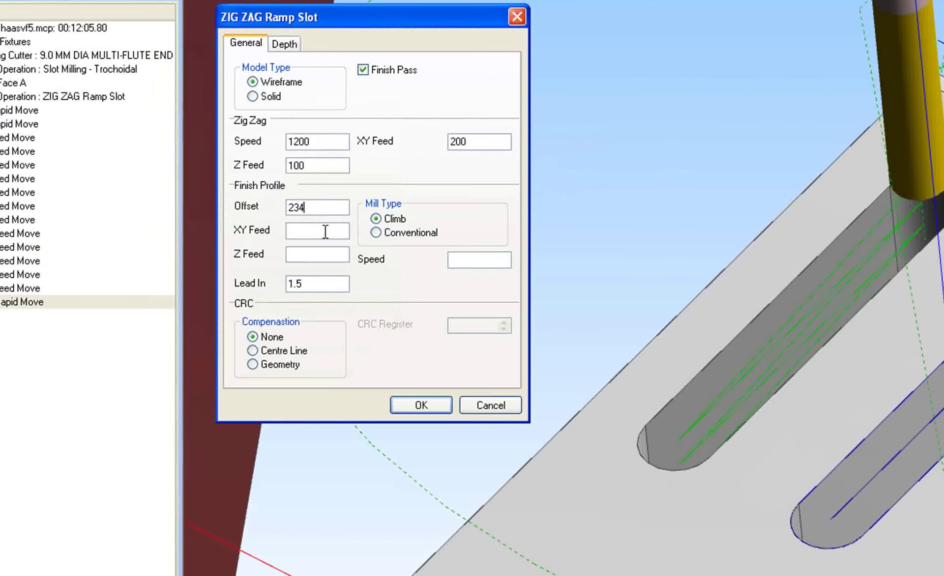
pyautogui.click(254, 204)
pyautogui.write('234')
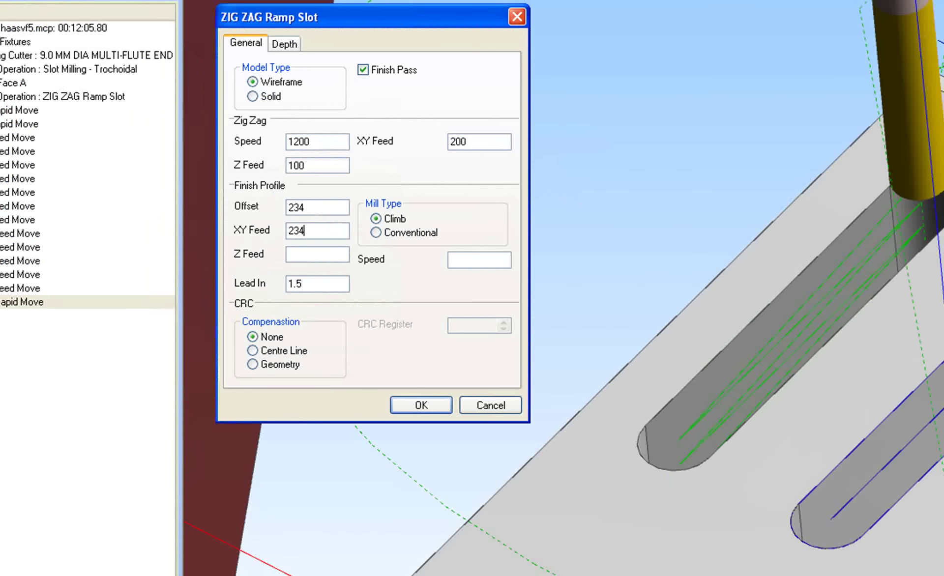
pyautogui.doubleClick(295, 207)
pyautogui.write('0')
# Set the finish profile's Z feed to 123, speed to 1200 and lead in to 0.5.
pyautogui.click(290, 253)
pyautogui.write('123')
pyautogui.click(474, 259)
pyautogui.write('1200')
pyautogui.moveTo(309, 283); pyautogui.dragTo(287, 283)
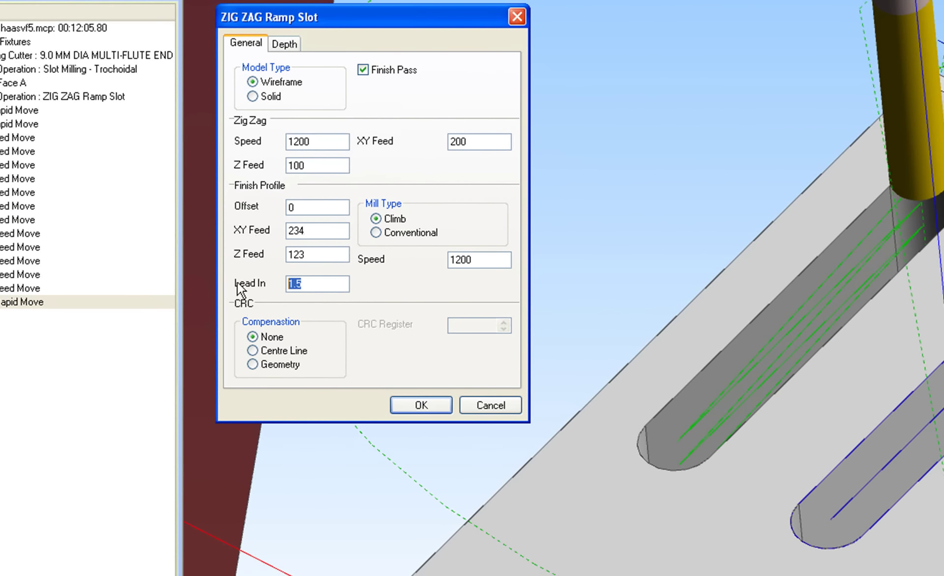
pyautogui.write('0.5')
# Turn off zigzag depth digitising, set the finish profile depth to -20, and accept the operation settings.
pyautogui.click(276, 44)
pyautogui.click(363, 172)
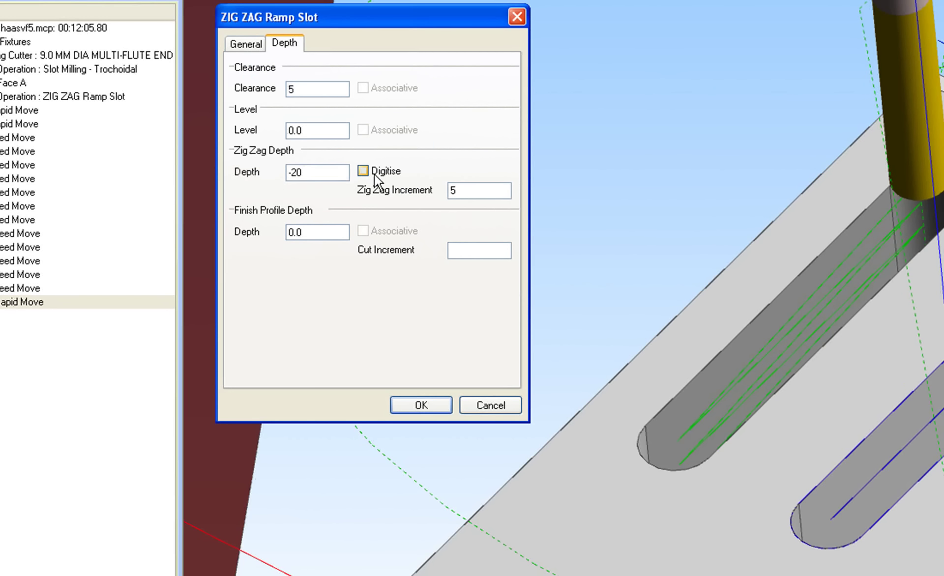
pyautogui.doubleClick(323, 230)
pyautogui.write('-20')
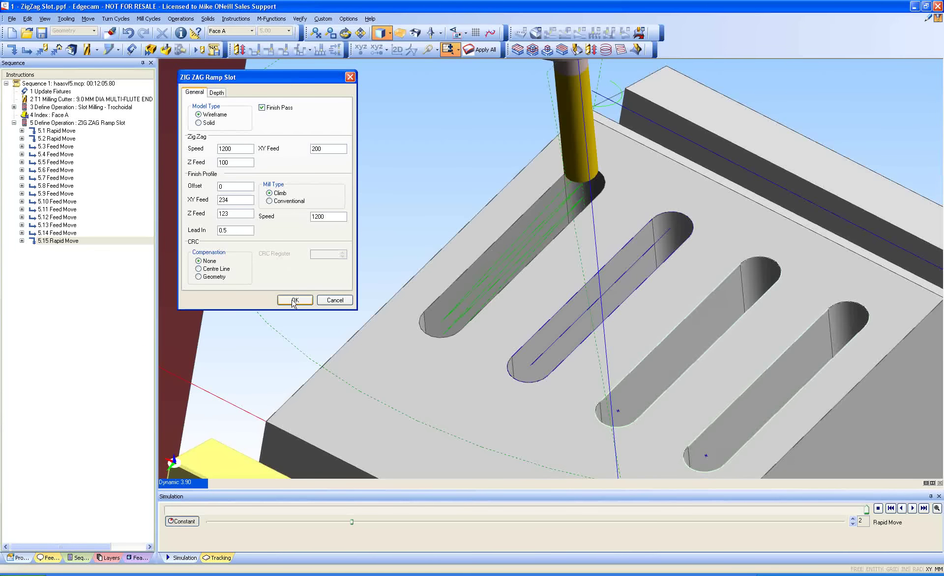
pyautogui.click(294, 300)
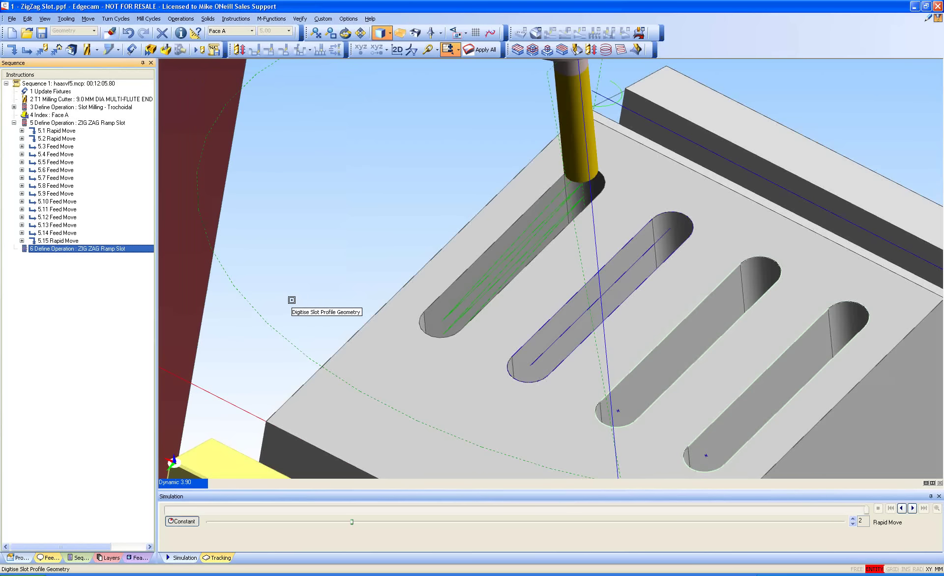
# Digitise the second slot's profile geometry and its centre line's start and end points to generate the toolpath.
pyautogui.click(567, 300)
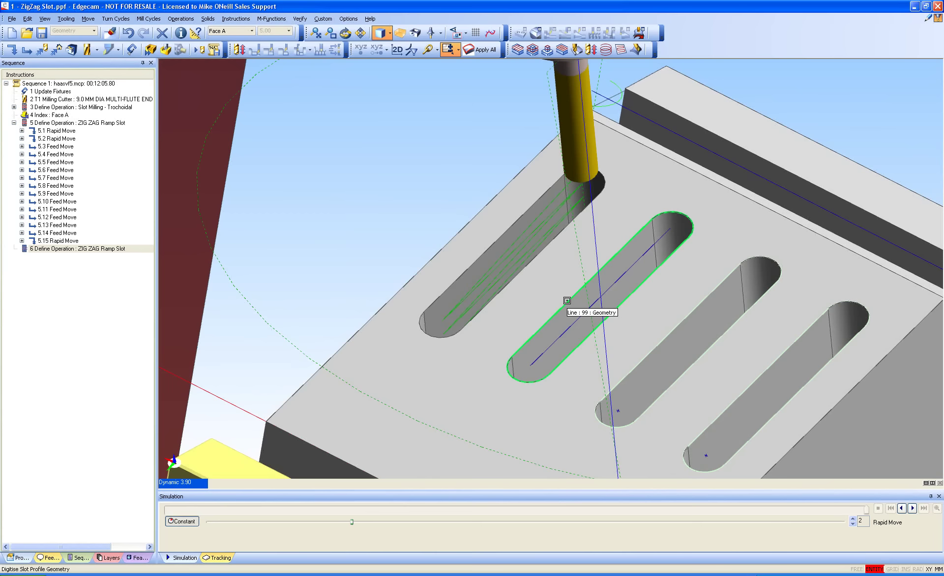
pyautogui.rightClick(365, 188)
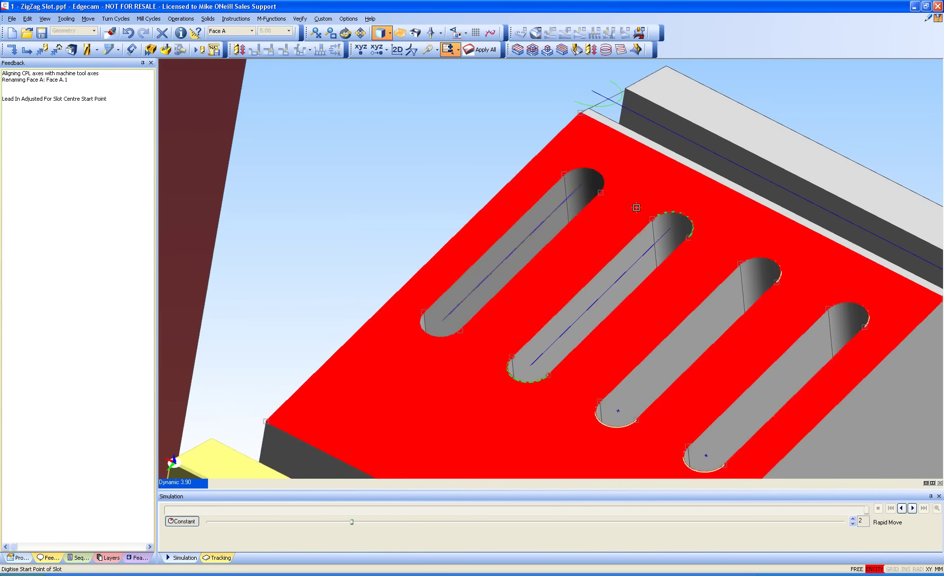
pyautogui.click(670, 229)
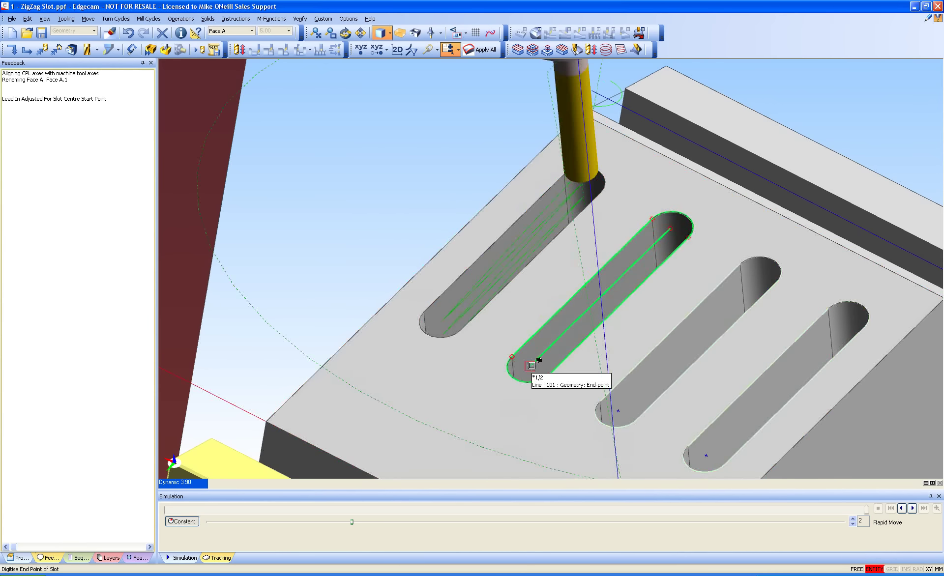
pyautogui.click(532, 366)
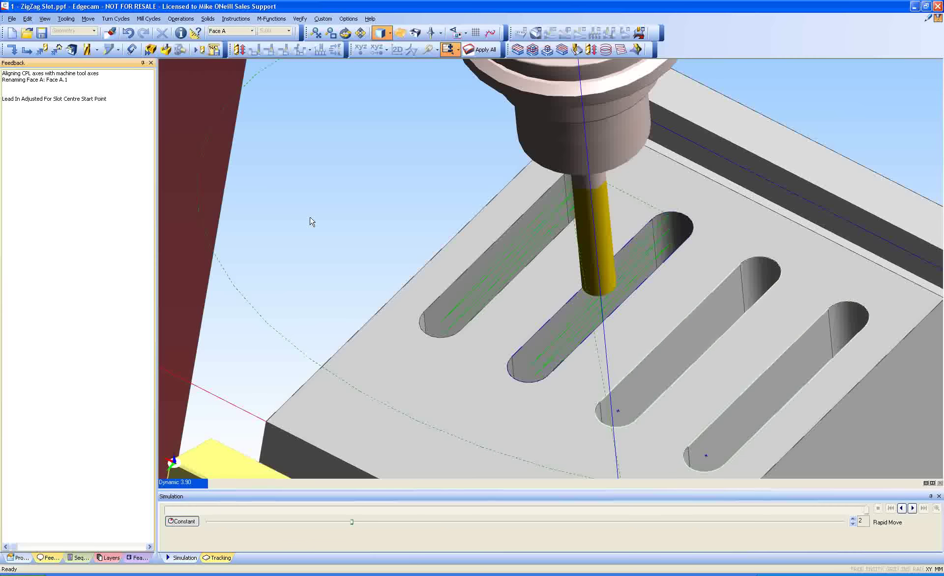
# Expand the second slot's operation in the sequence, then simulate its profiling cycle and the whole zigzag operation.
pyautogui.click(79, 557)
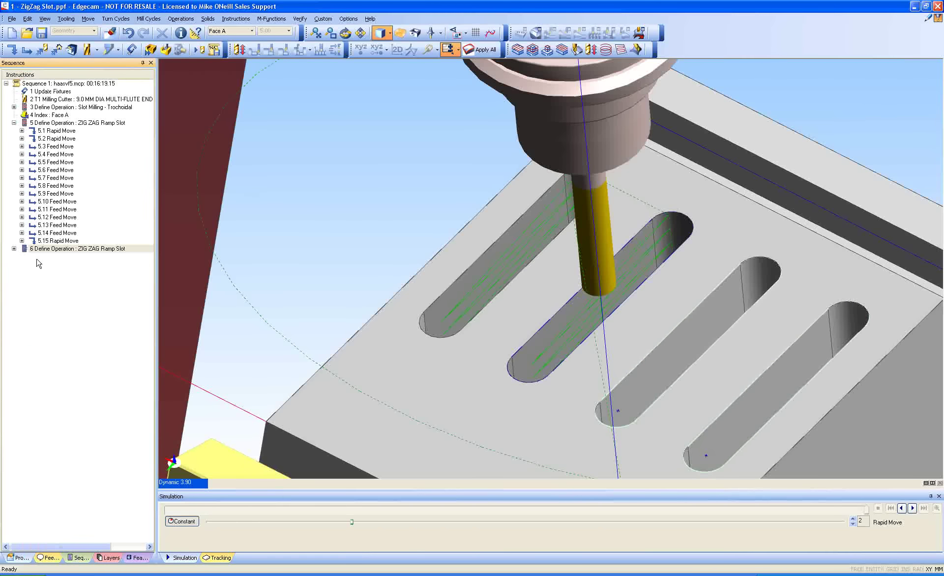
pyautogui.click(15, 249)
pyautogui.click(13, 249)
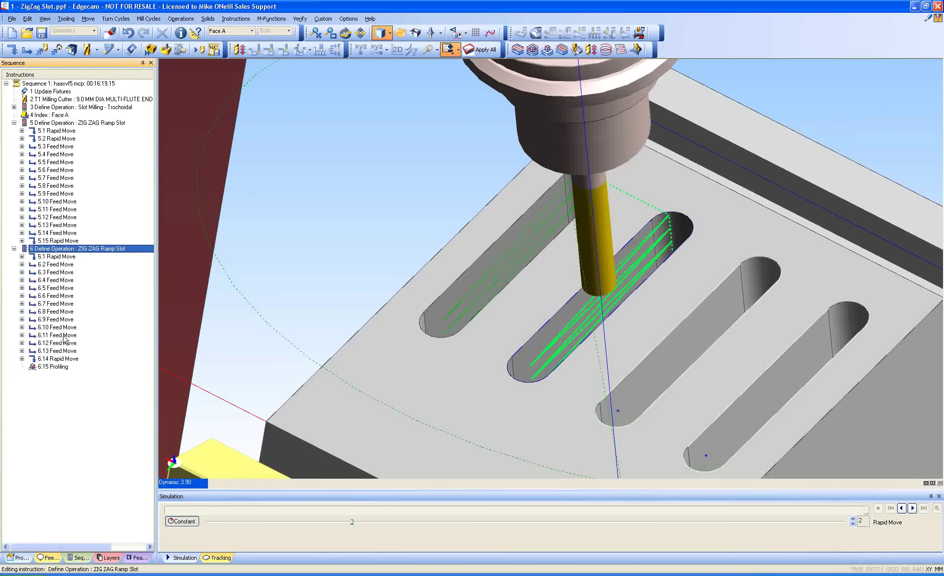
pyautogui.rightClick(57, 368)
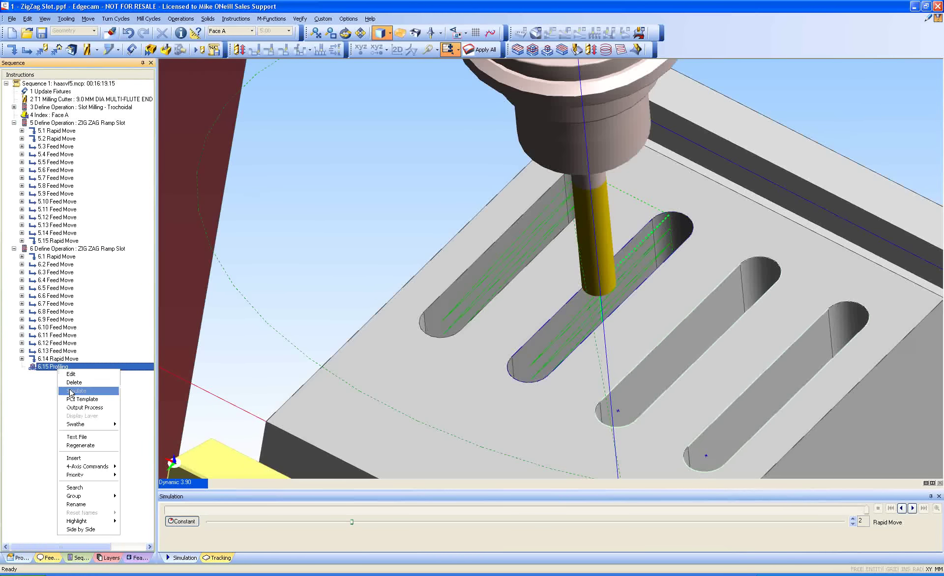
pyautogui.click(74, 391)
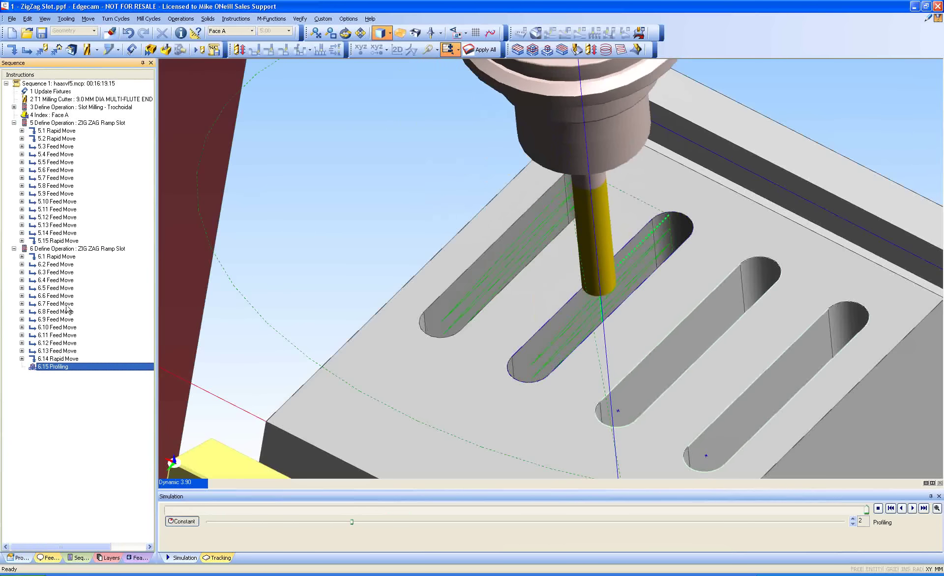
pyautogui.click(82, 250)
pyautogui.rightClick(81, 254)
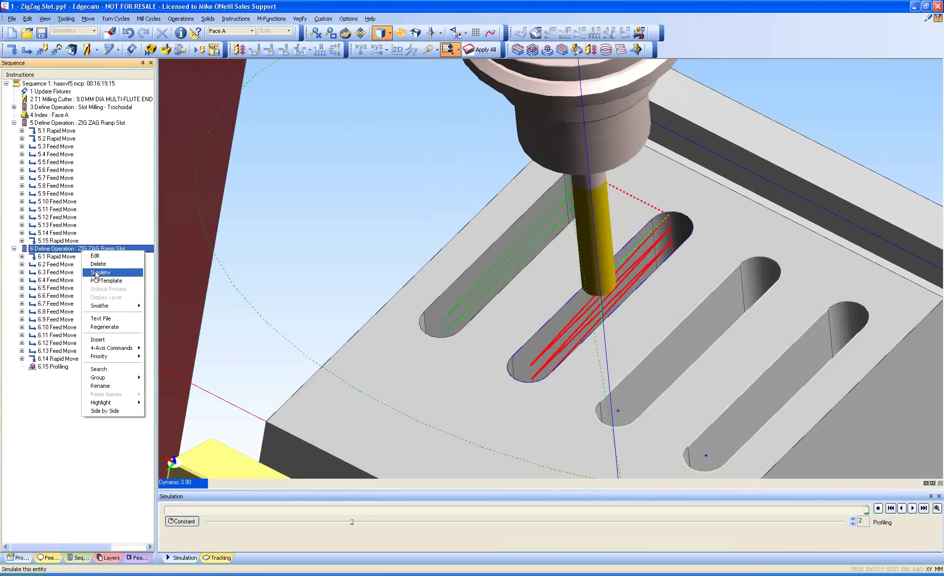
pyautogui.click(106, 271)
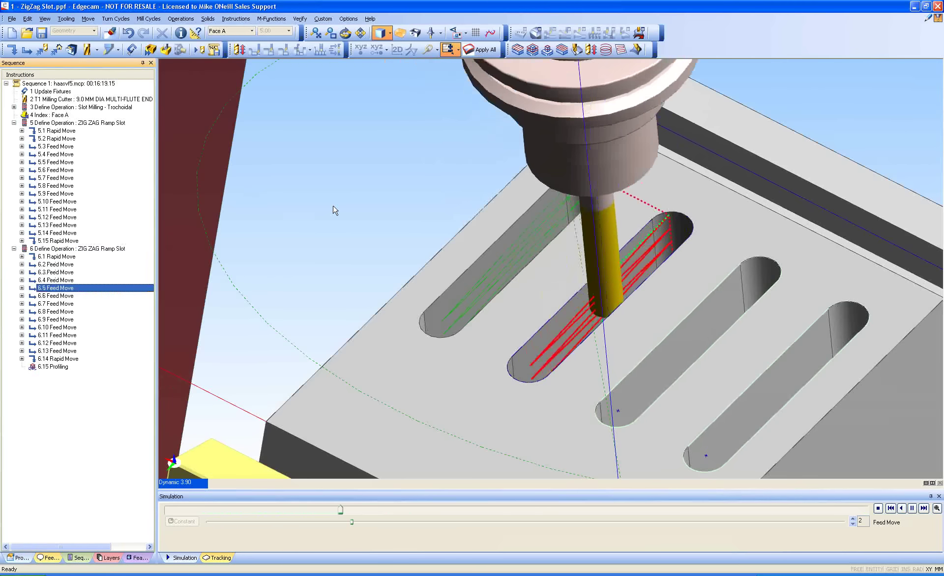
pyautogui.moveTo(408, 199); pyautogui.dragTo(268, 143, button='middle')
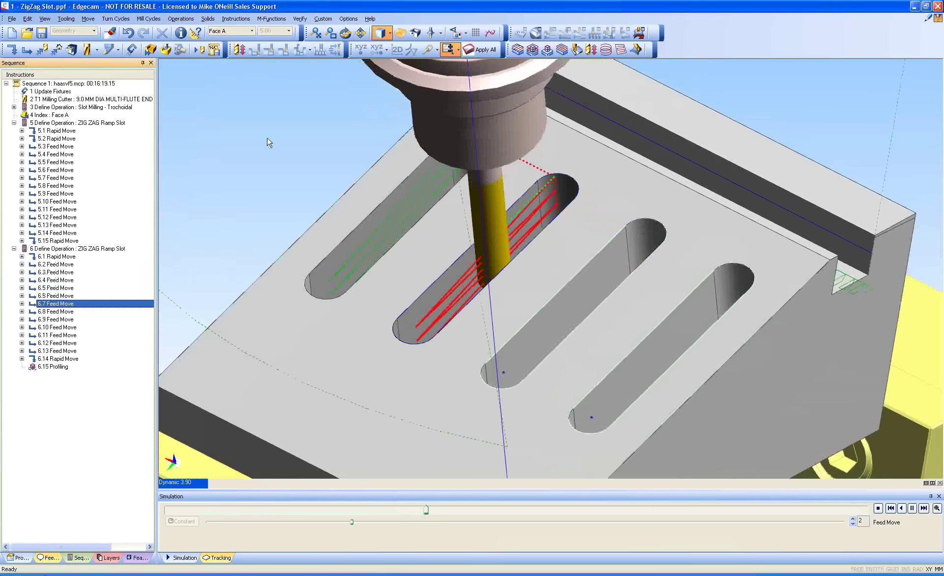
# Define a ZIGZAG Mill Slot operation on the solid without a finish pass, turning off depth digitising and keeping depth -20 and increment 5.
pyautogui.rightClick(254, 129)
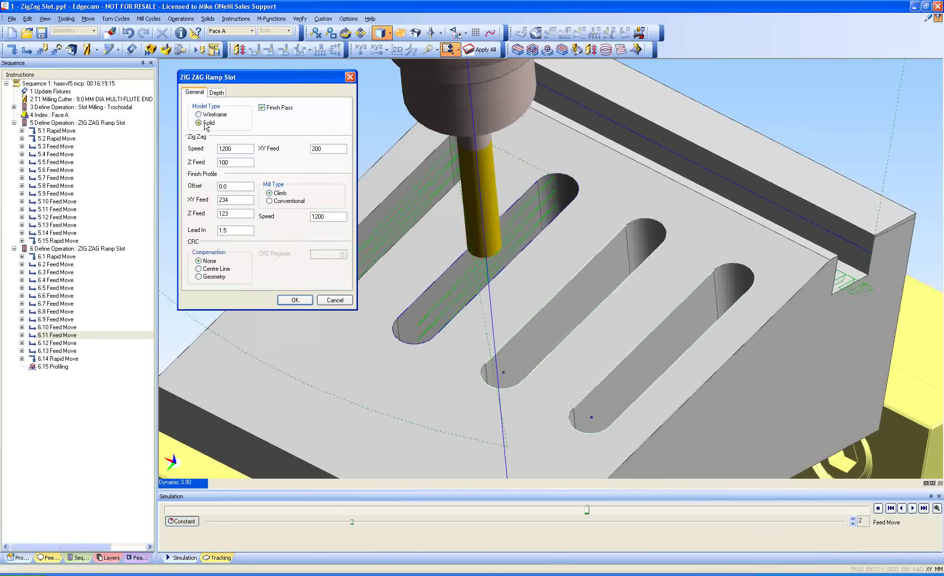
pyautogui.click(270, 112)
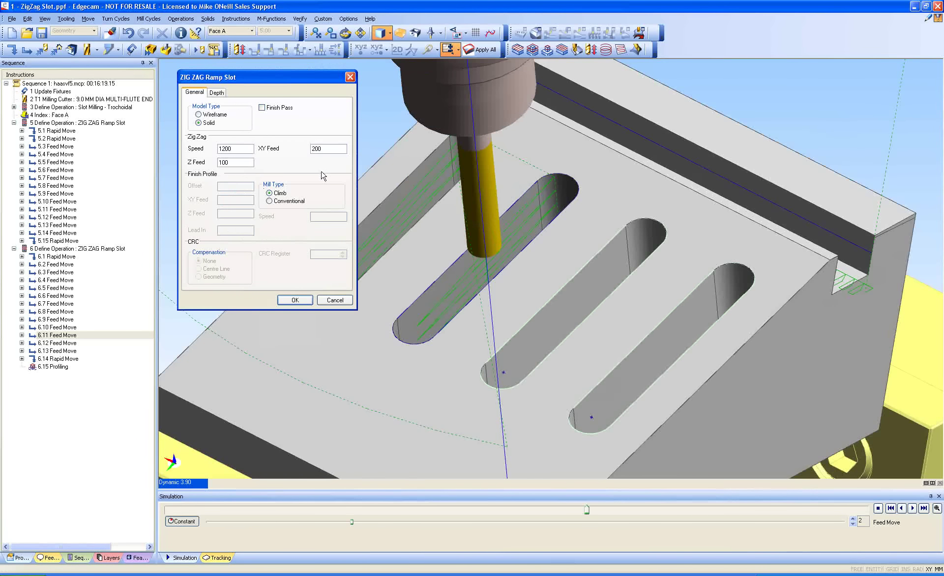
pyautogui.click(221, 94)
pyautogui.click(264, 166)
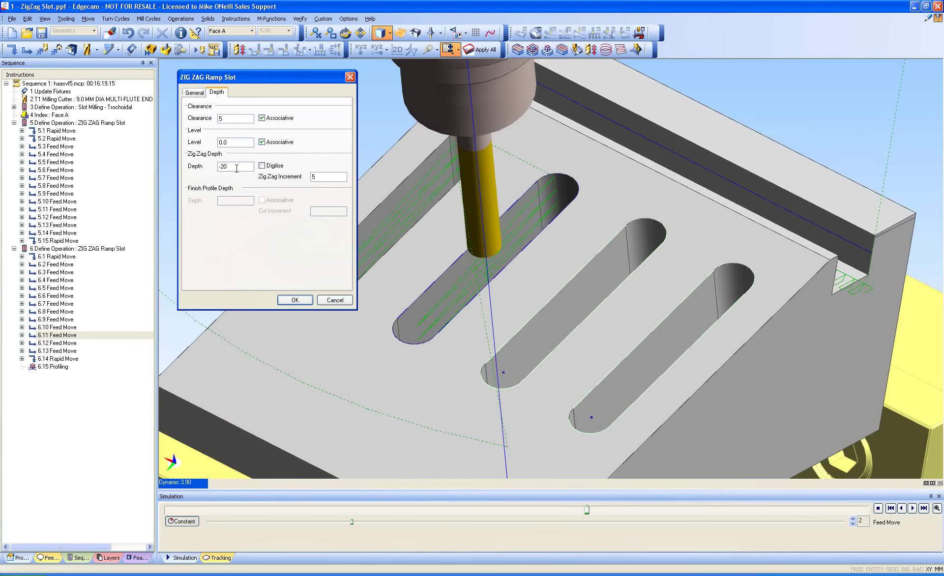
pyautogui.click(295, 300)
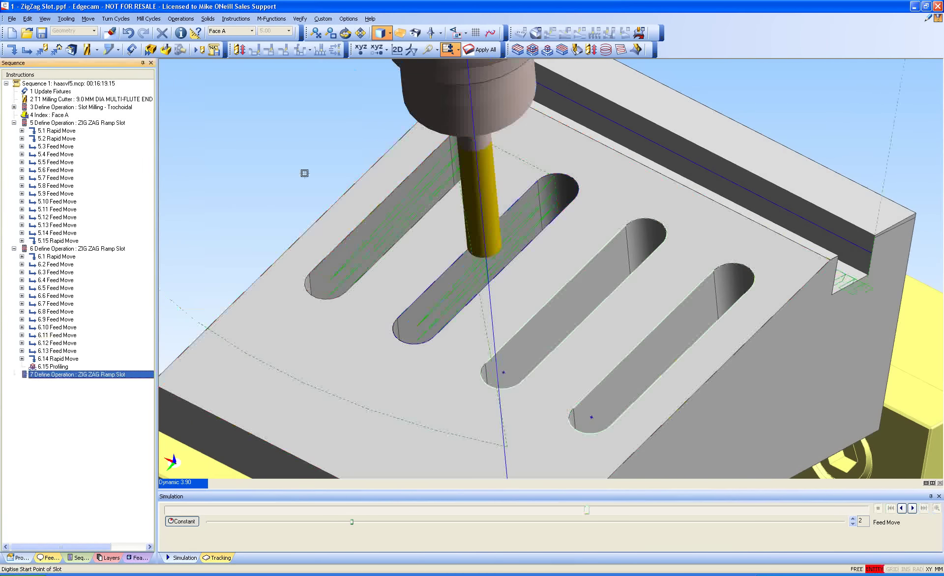
# Digitise the third slot's start and end points on the solid, and collapse the two earlier ZIG ZAG operations in the sequence.
pyautogui.click(644, 236)
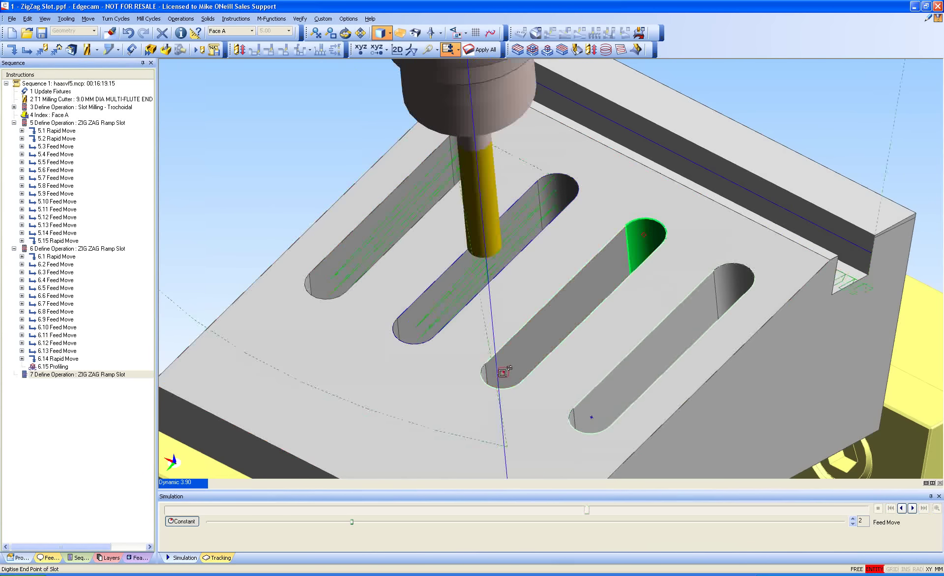
pyautogui.click(502, 372)
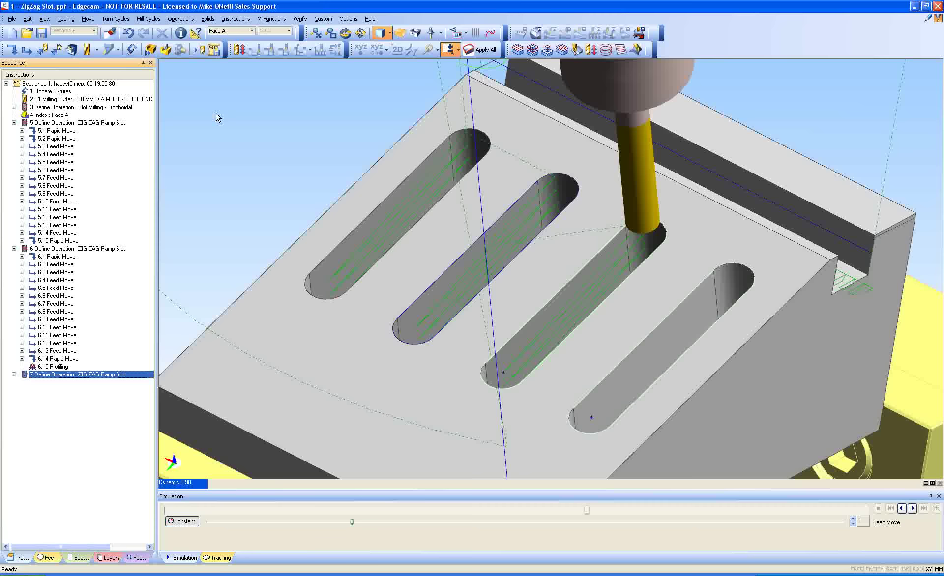
pyautogui.click(14, 123)
pyautogui.click(14, 131)
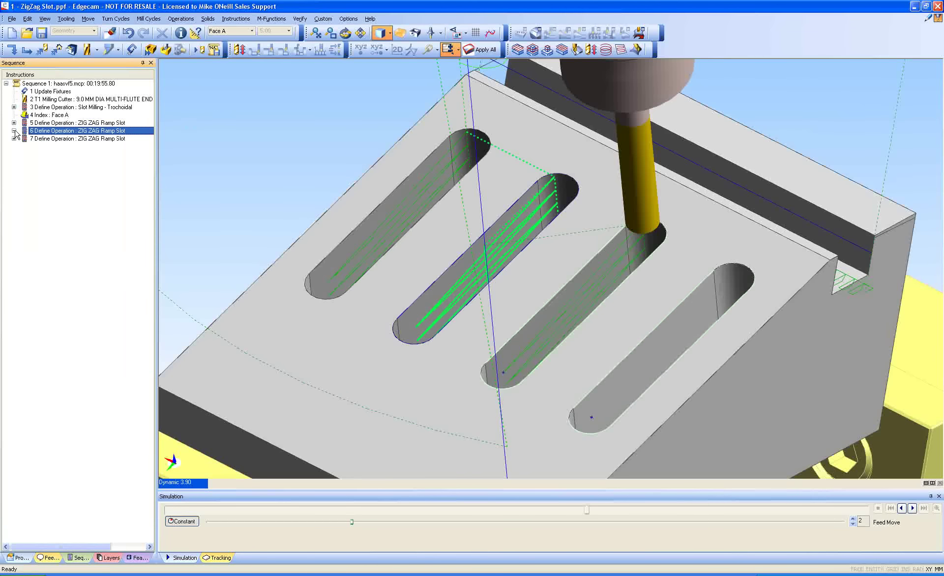
pyautogui.rightClick(229, 120)
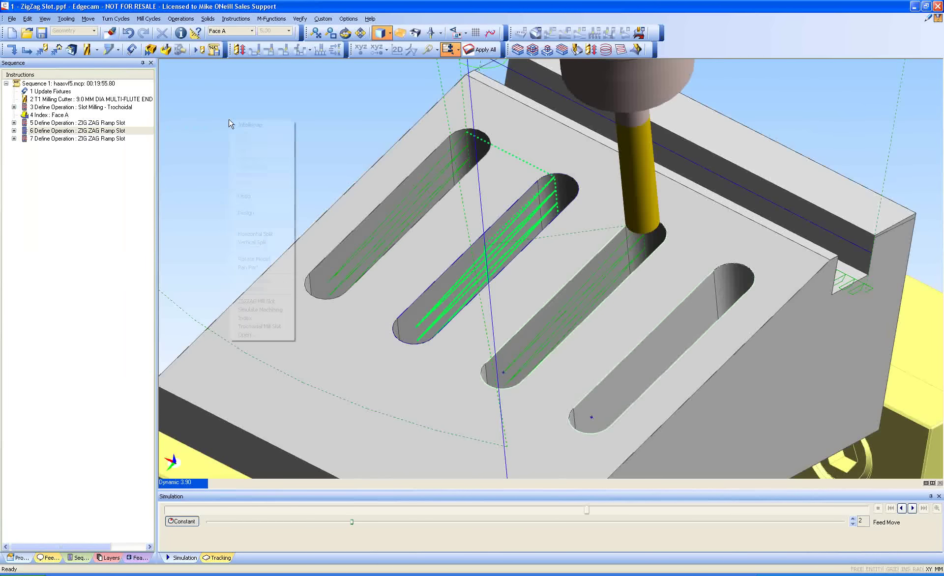
pyautogui.click(254, 302)
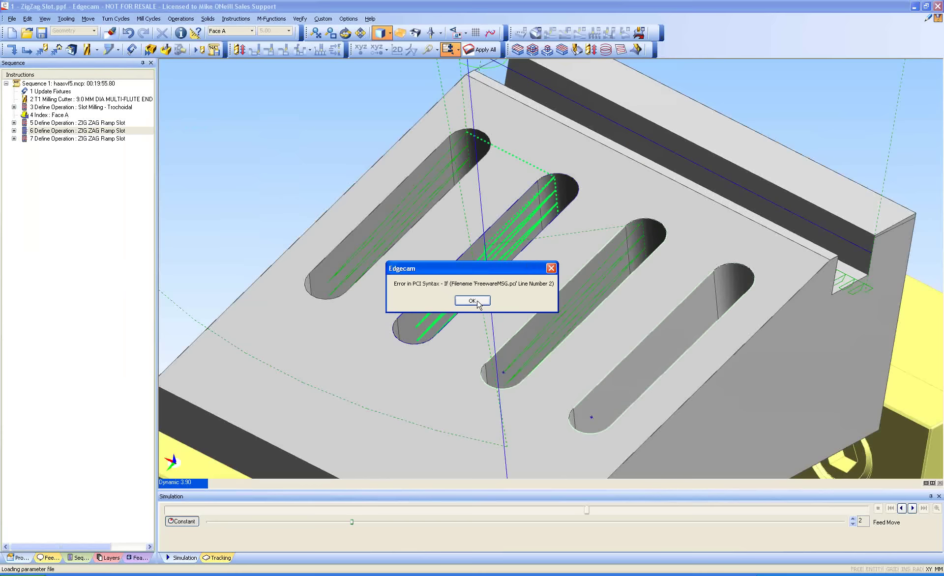
pyautogui.click(472, 300)
# Define a ZIGZAG Mill Slot operation on the solid with a finish pass: feeds 123, speed 1234, lead-in 0.25, depth -20 and increment 5.
pyautogui.rightClick(254, 143)
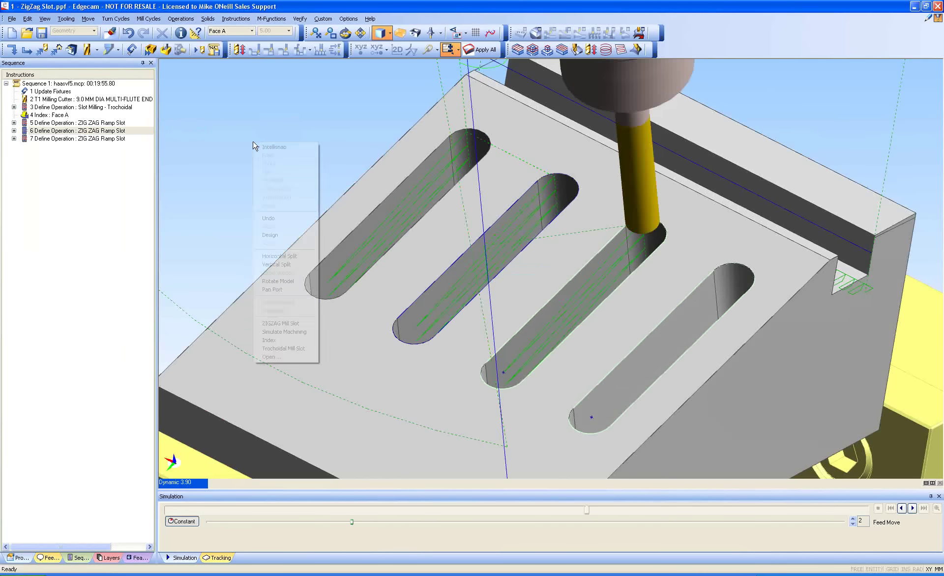
pyautogui.click(274, 324)
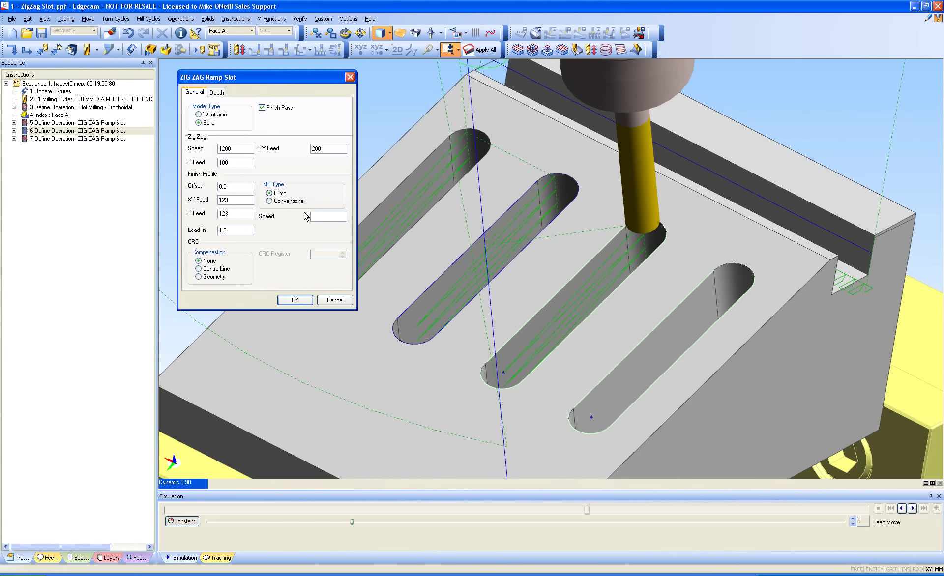
pyautogui.press('Tab')
pyautogui.write('1234')
pyautogui.press('Tab')
pyautogui.write('0')
pyautogui.click(216, 93)
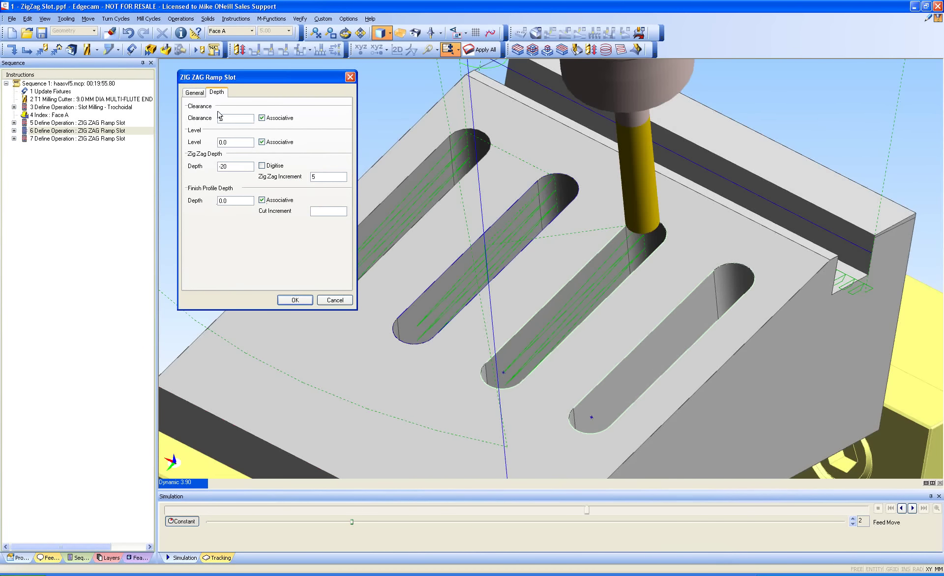
pyautogui.click(193, 94)
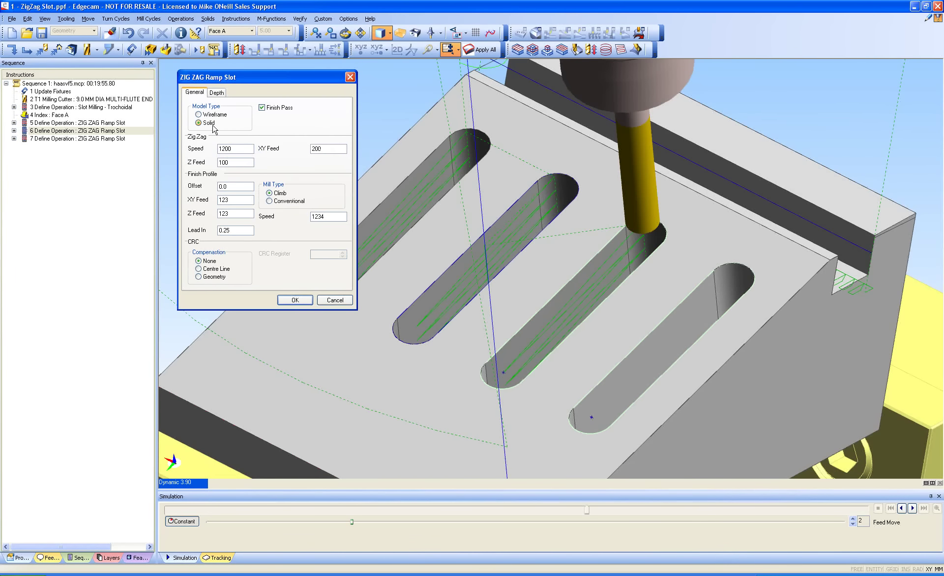
pyautogui.click(288, 301)
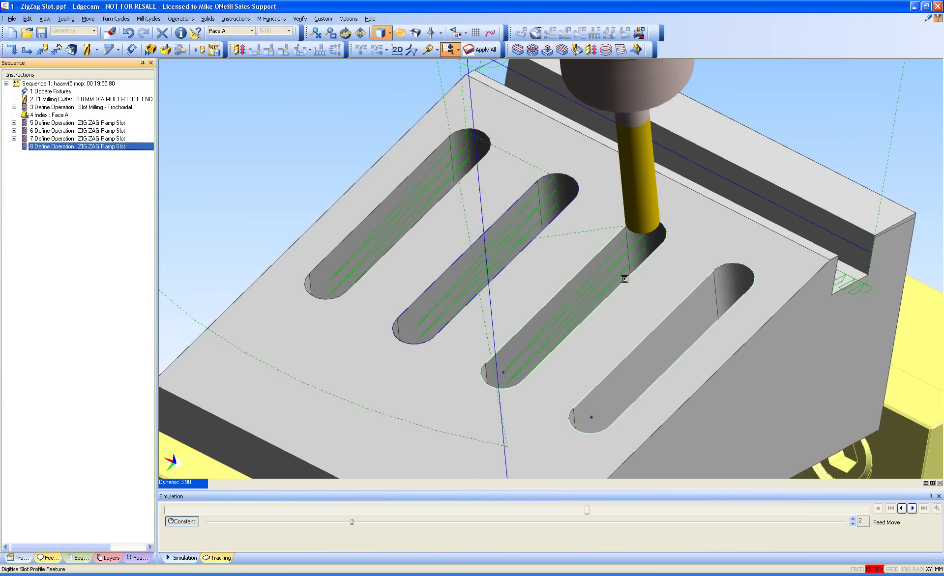
# Digitise the fourth slot's 2D pocket profile feature and its start and end points on the solid.
pyautogui.click(669, 316)
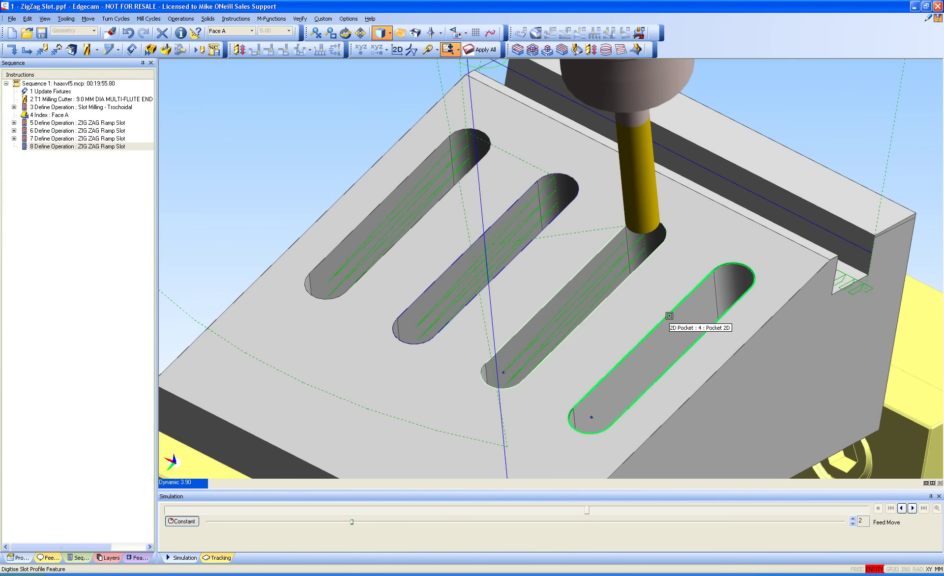
pyautogui.rightClick(284, 151)
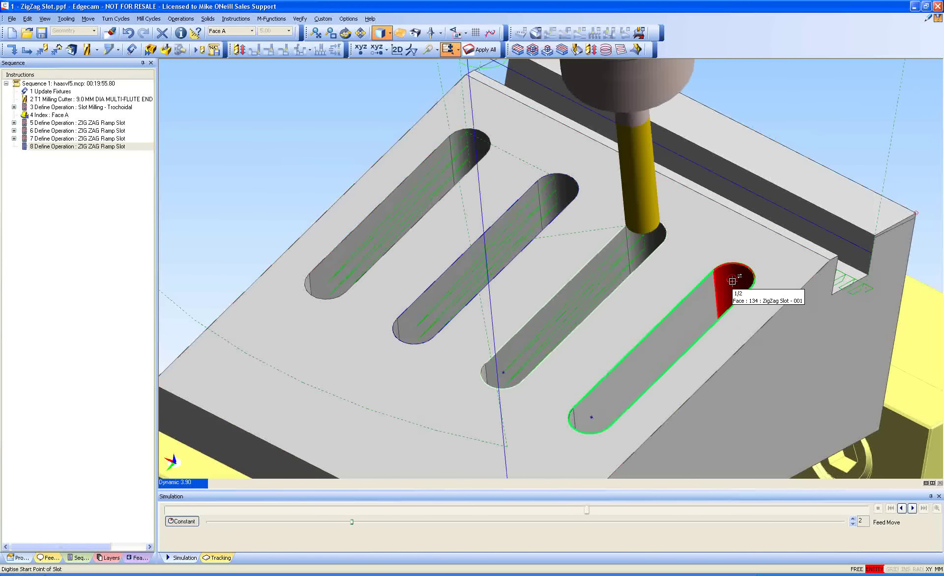
pyautogui.click(732, 281)
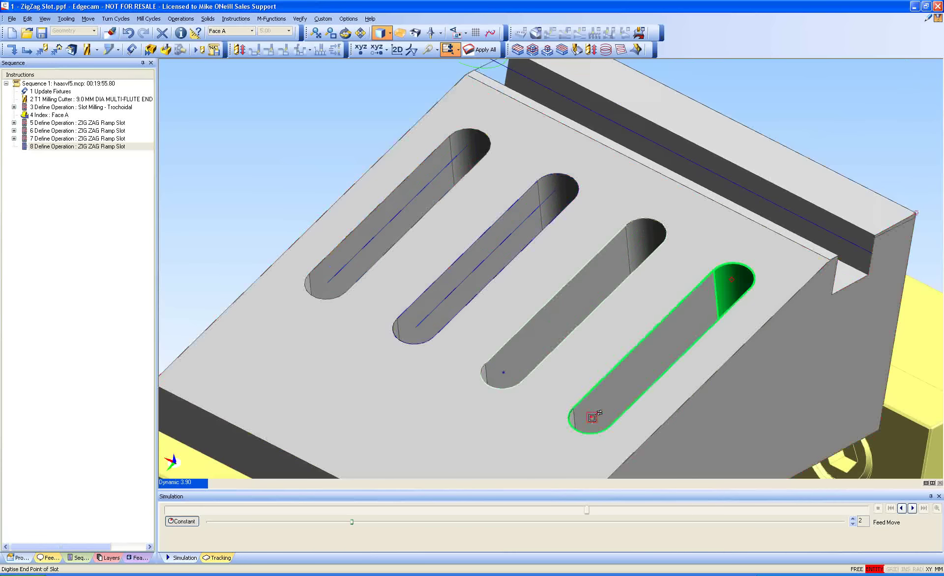
pyautogui.click(592, 418)
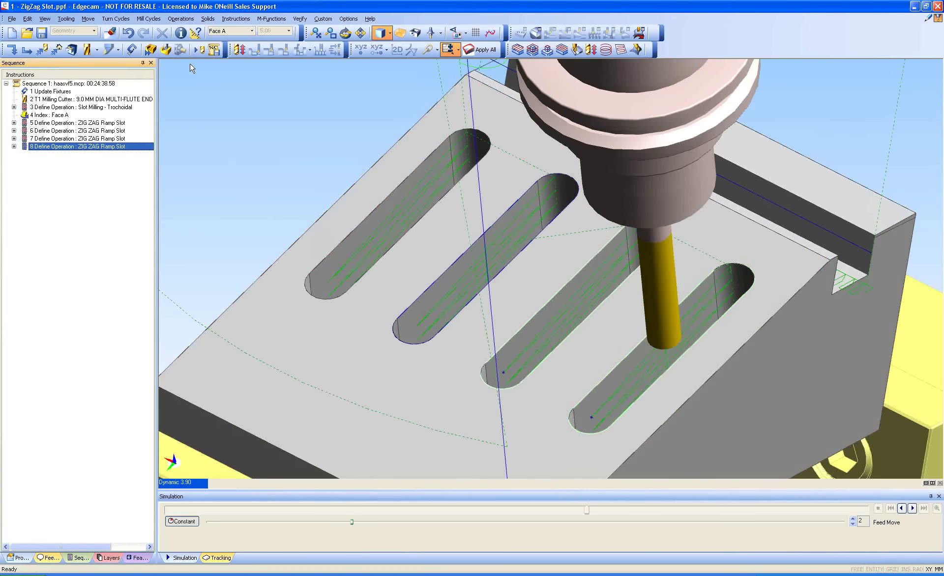
# Run the machine simulation of the whole slot sequence with the output pane closed, adjusting the playback speed during cutting.
pyautogui.click(166, 50)
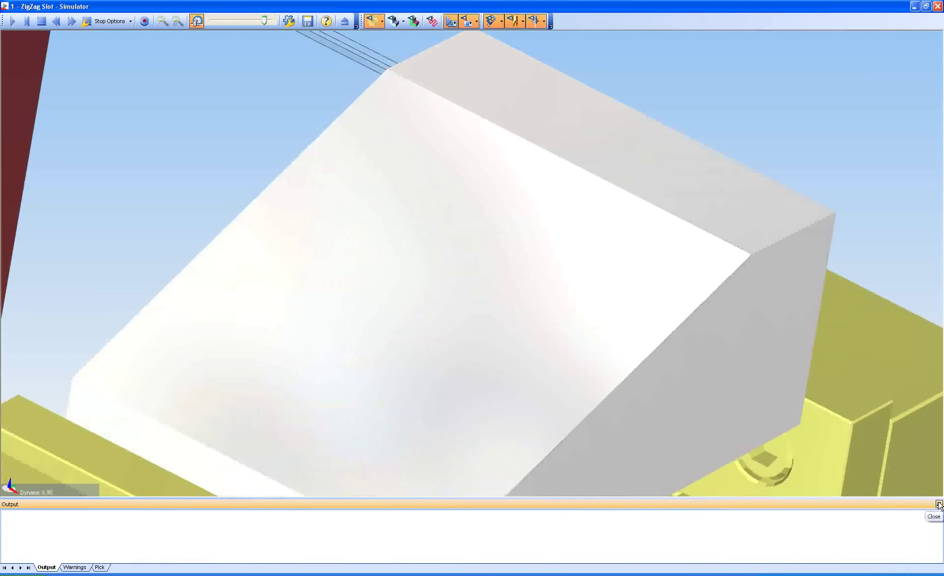
pyautogui.click(937, 504)
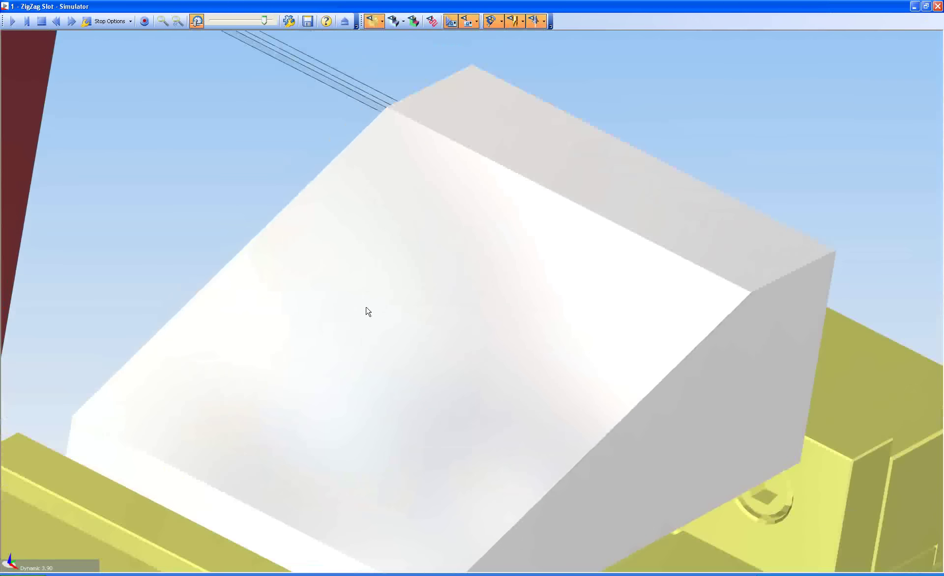
pyautogui.click(13, 22)
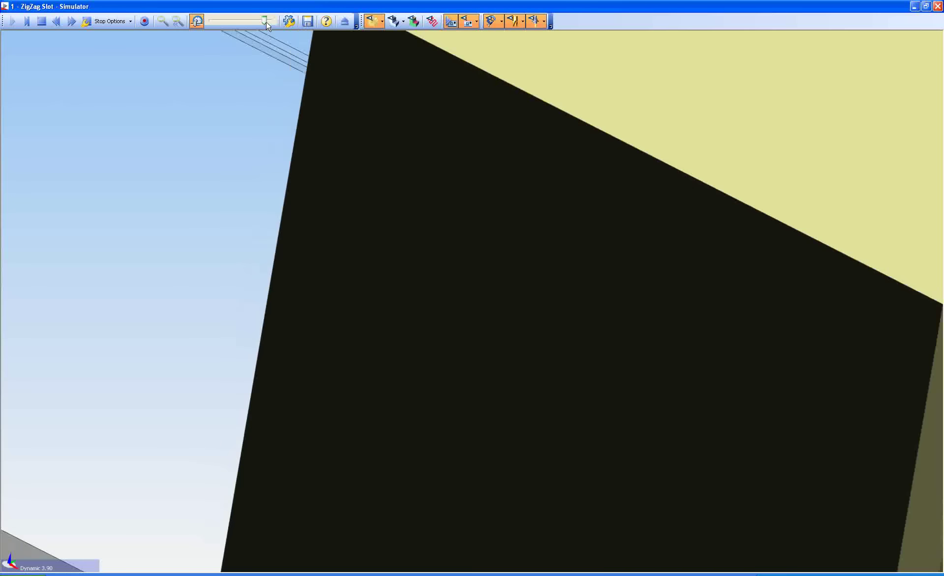
pyautogui.moveTo(265, 21); pyautogui.dragTo(211, 21)
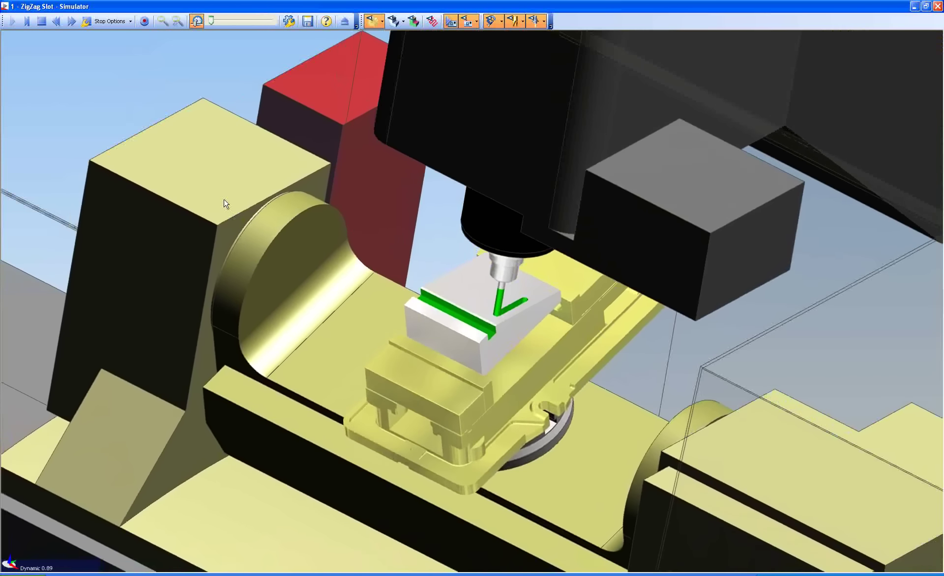
pyautogui.scroll(3, 452, 362)
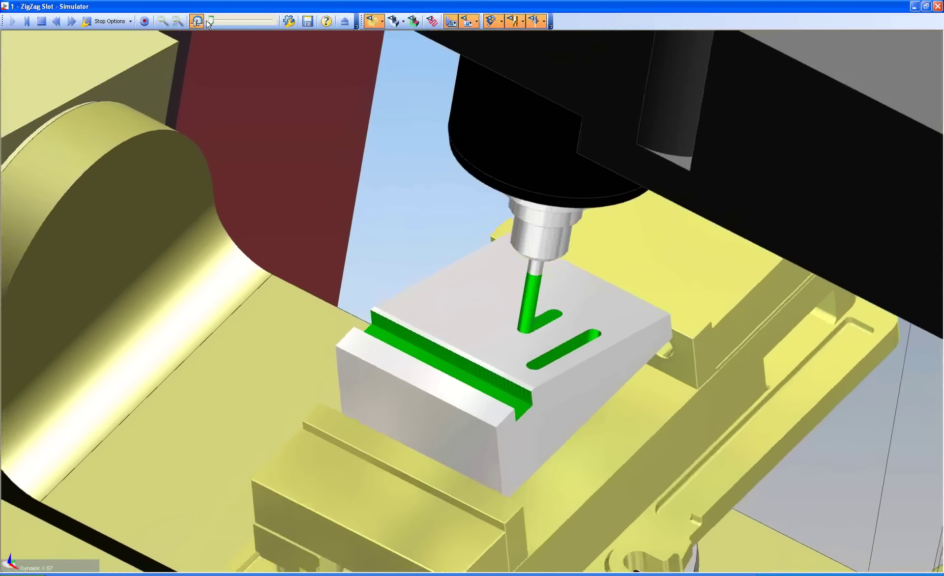
pyautogui.moveTo(211, 21); pyautogui.dragTo(219, 23)
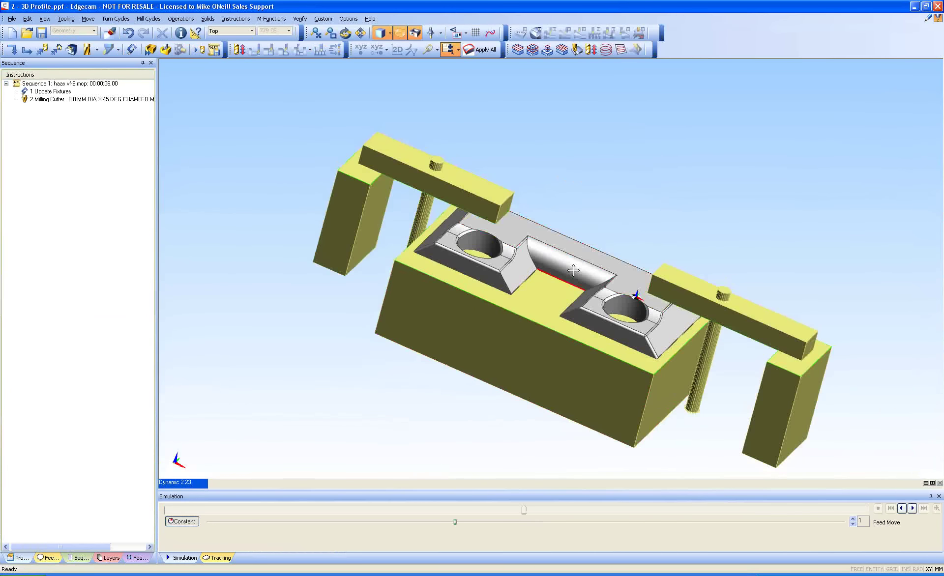
# Examine the chamfered upper edge of the first hole on the 3D Profile part from close up and from the right.
pyautogui.scroll(5, 573, 270)
pyautogui.moveTo(517, 279); pyautogui.dragTo(616, 188, button='middle')
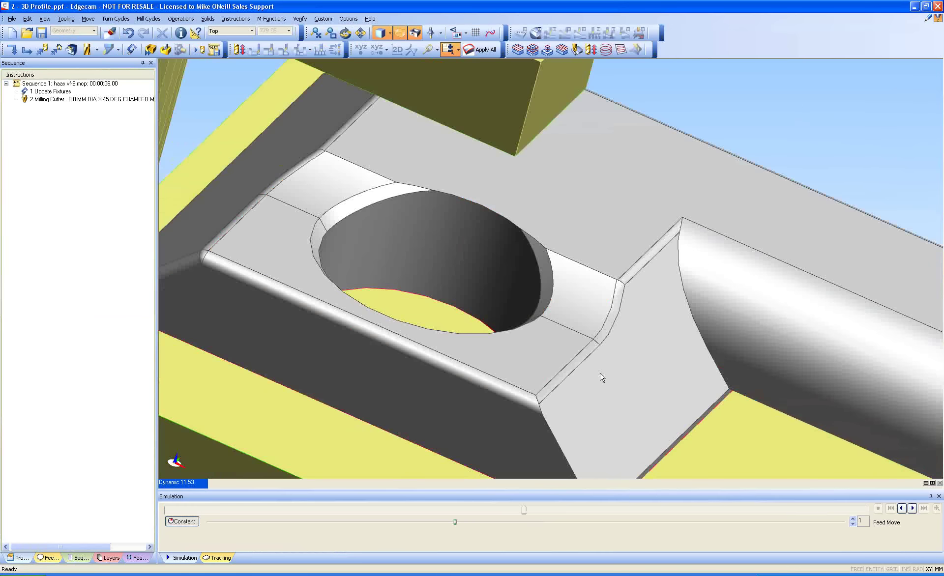
pyautogui.click(187, 486)
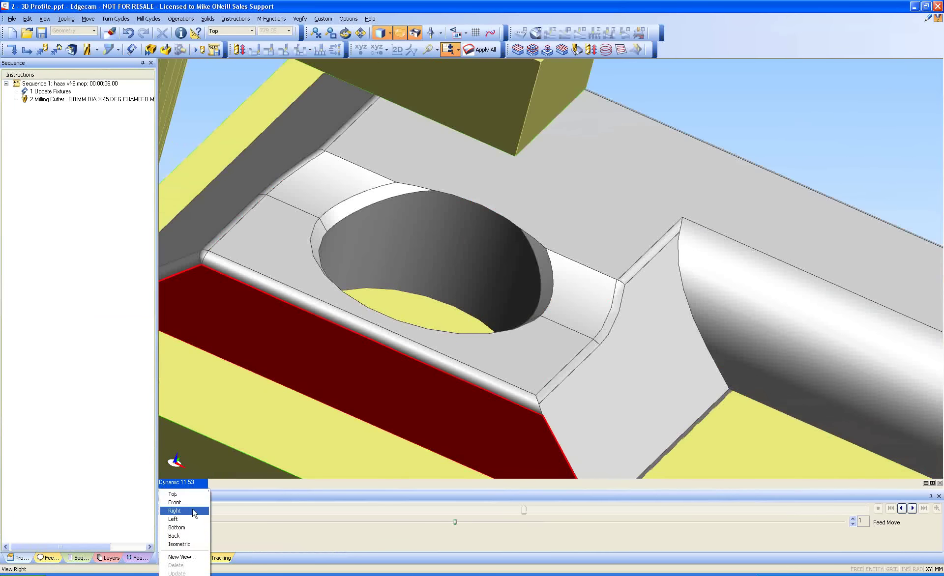
pyautogui.click(194, 510)
pyautogui.moveTo(396, 282); pyautogui.dragTo(248, 242, button='middle')
pyautogui.moveTo(472, 170); pyautogui.dragTo(480, 174, button='middle')
pyautogui.moveTo(360, 210); pyautogui.dragTo(295, 207, button='middle')
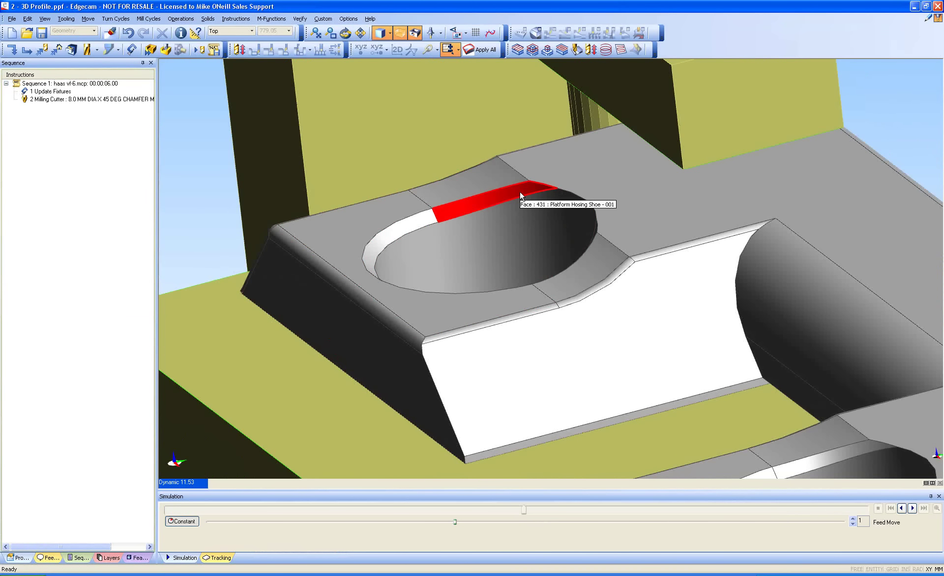
pyautogui.click(149, 18)
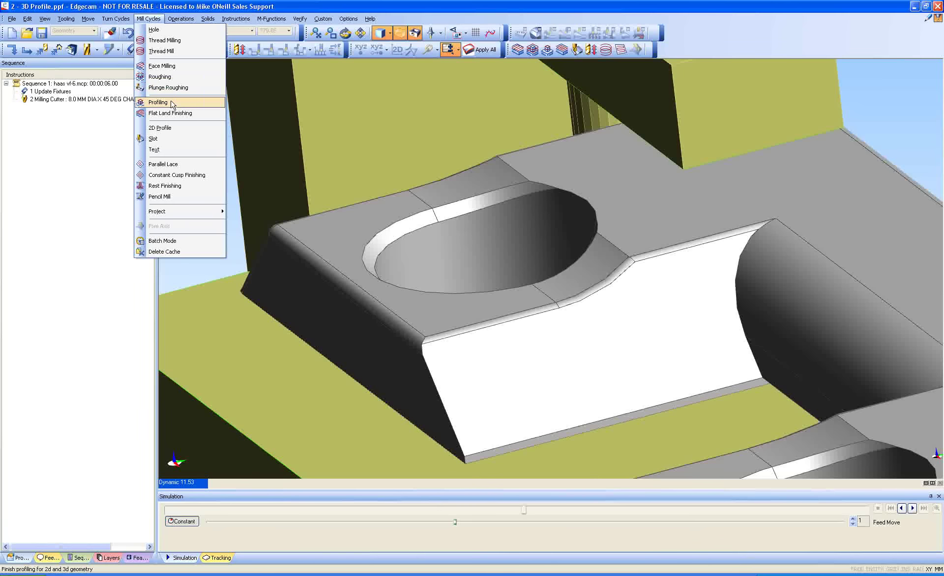
pyautogui.click(172, 103)
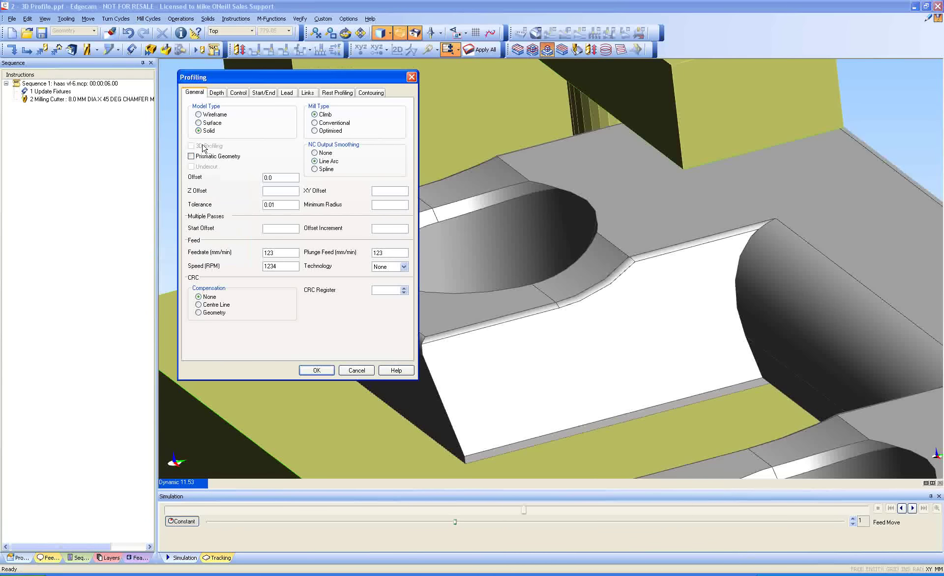
pyautogui.click(204, 115)
pyautogui.click(202, 147)
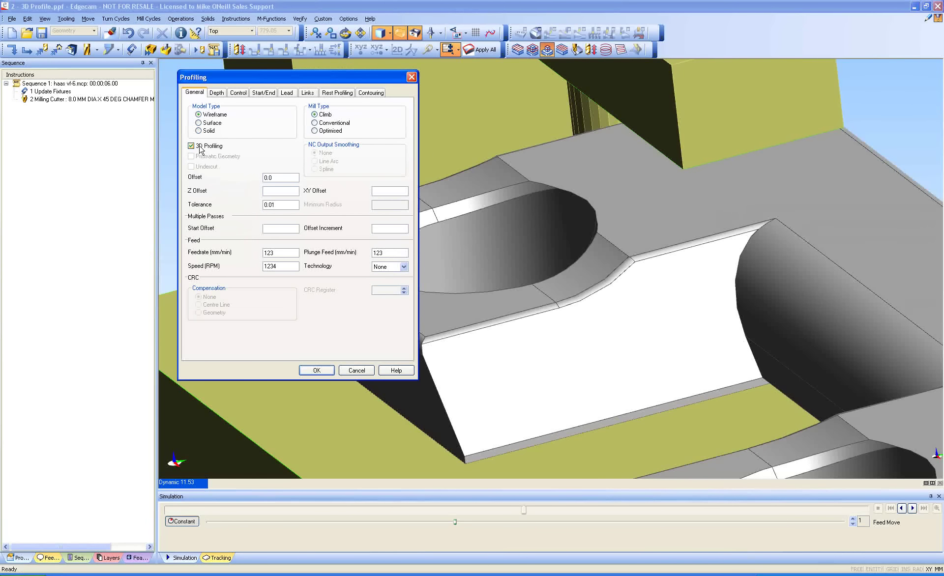
pyautogui.click(357, 370)
# In design mode, extract individual-curve geometry from the solid edges around the first hole's outer chamfer.
pyautogui.rightClick(212, 168)
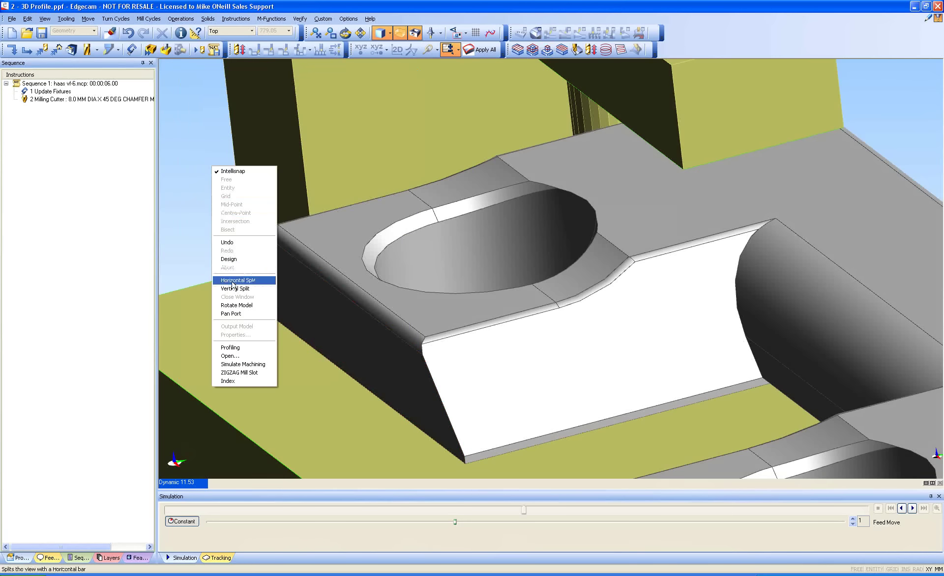
pyautogui.click(230, 259)
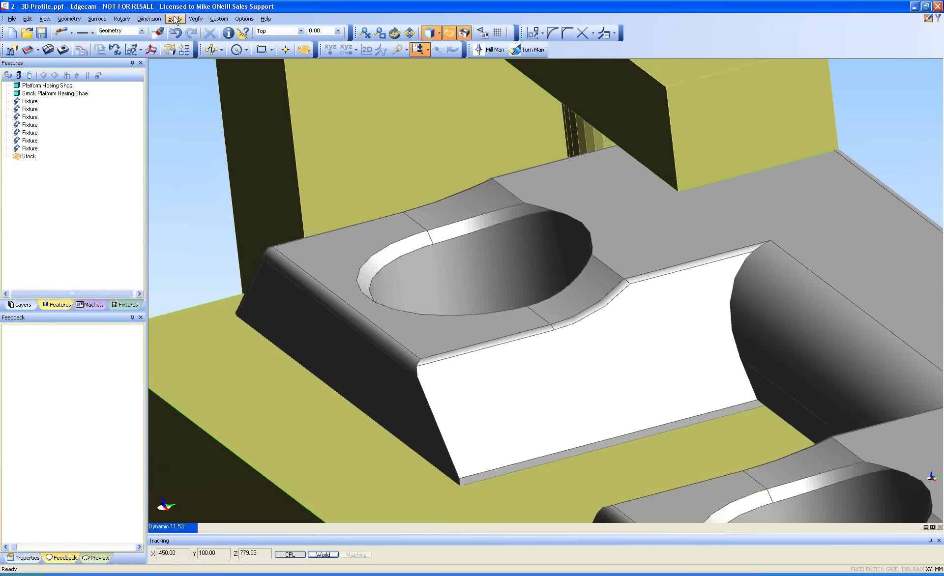
pyautogui.click(175, 19)
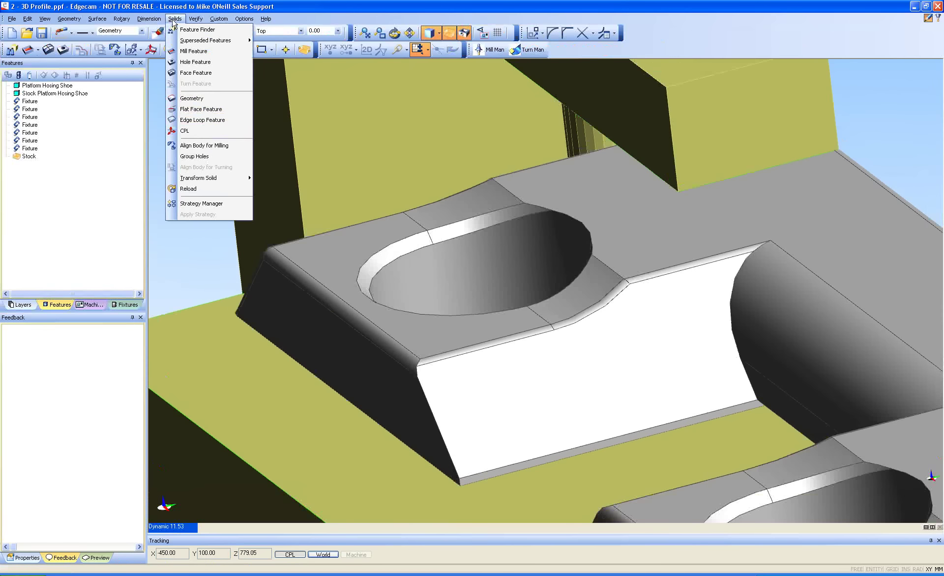
pyautogui.click(199, 99)
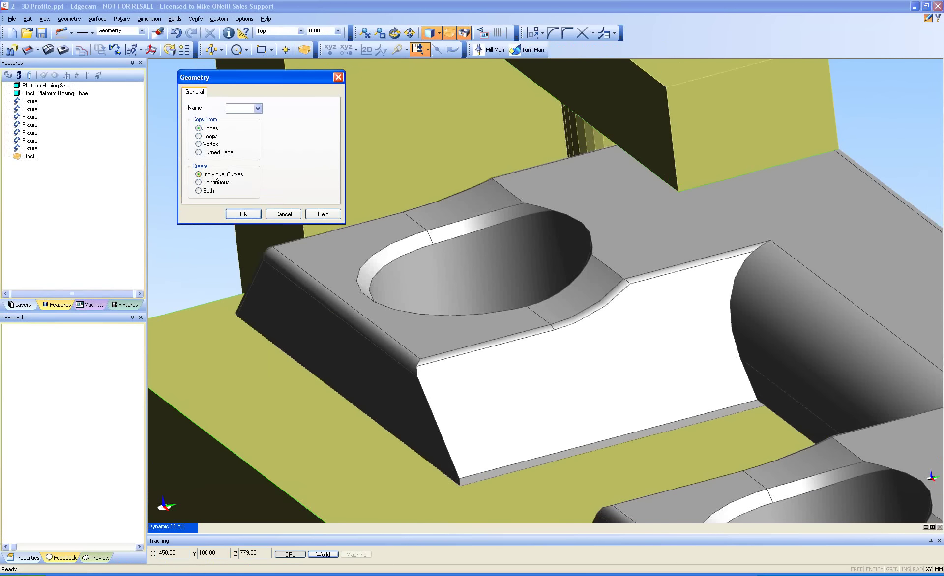
pyautogui.click(243, 214)
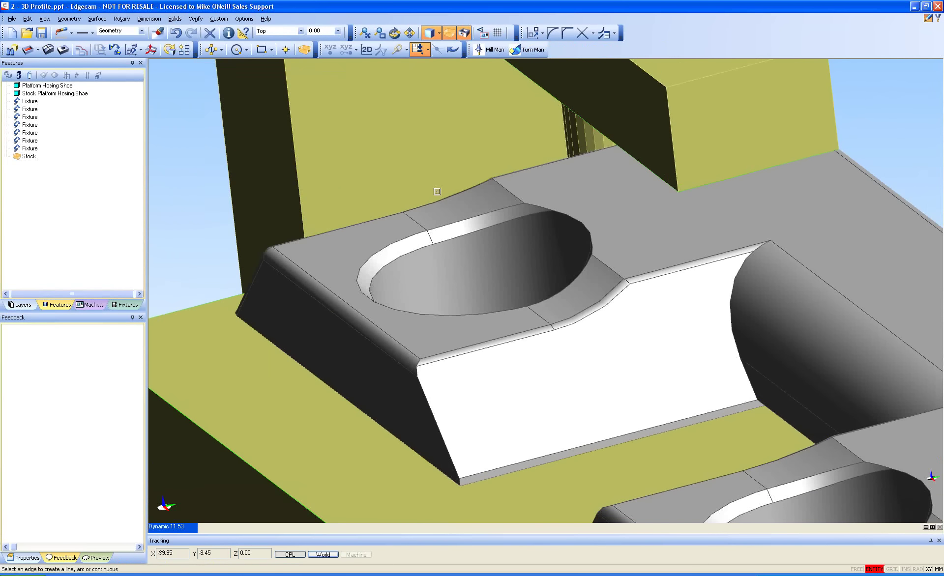
pyautogui.click(491, 210)
pyautogui.click(403, 239)
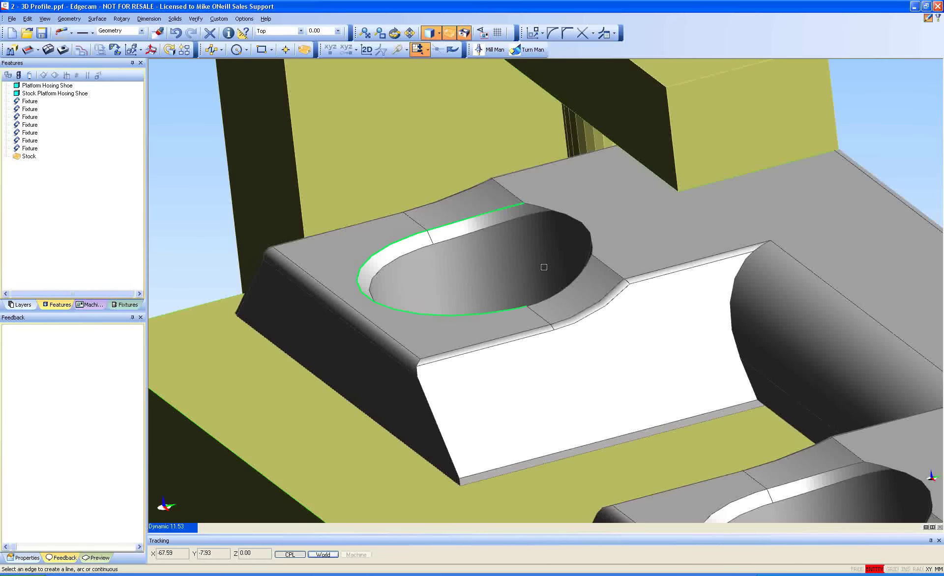
pyautogui.click(576, 277)
# Extract the outer chamfer edges around the second hole as geometry and finish the edge selection.
pyautogui.moveTo(664, 393); pyautogui.dragTo(449, 231, button='middle')
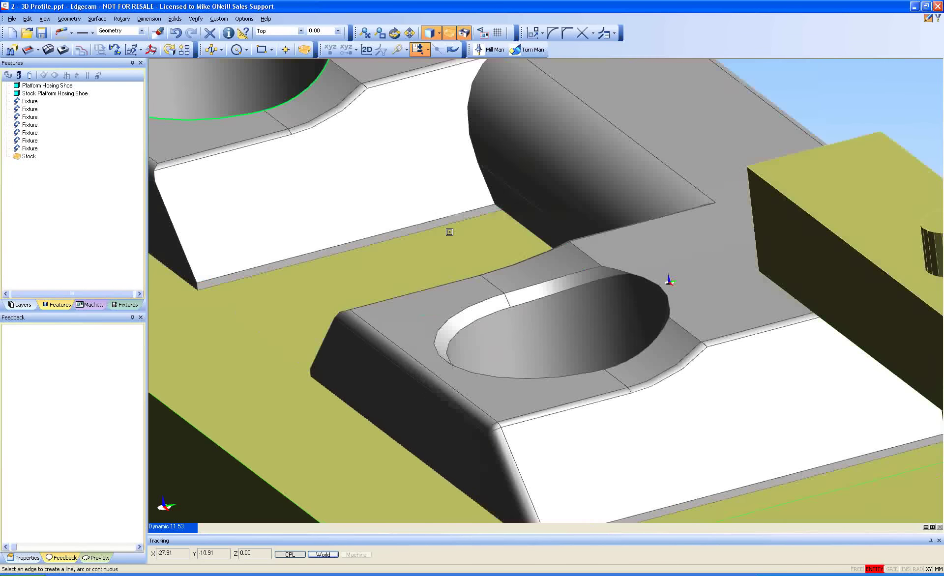
pyautogui.click(545, 278)
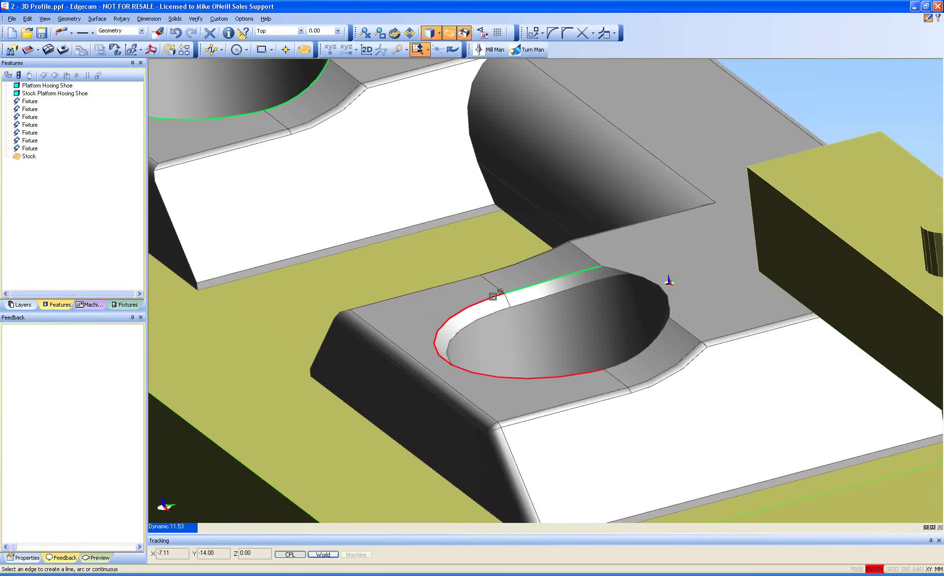
pyautogui.click(491, 295)
pyautogui.click(650, 346)
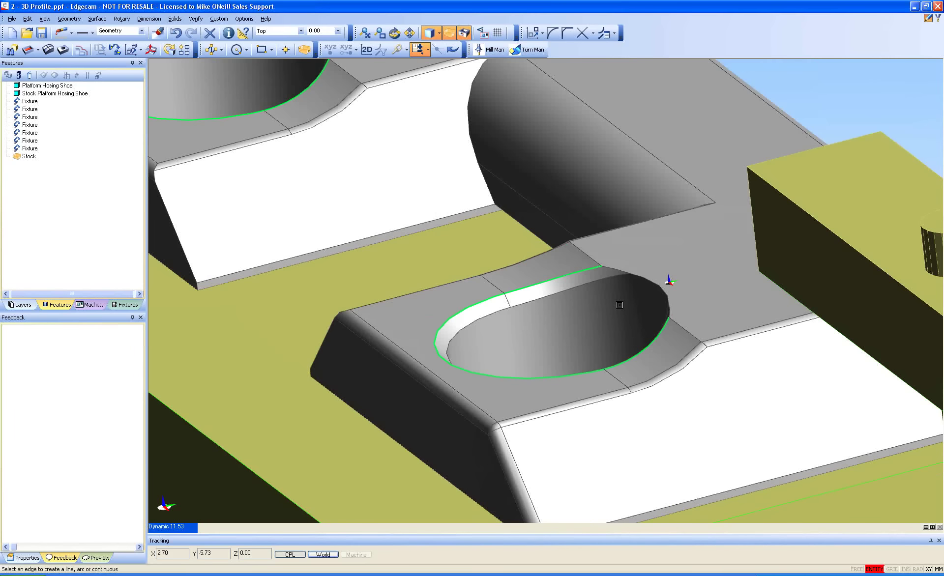
pyautogui.rightClick(516, 238)
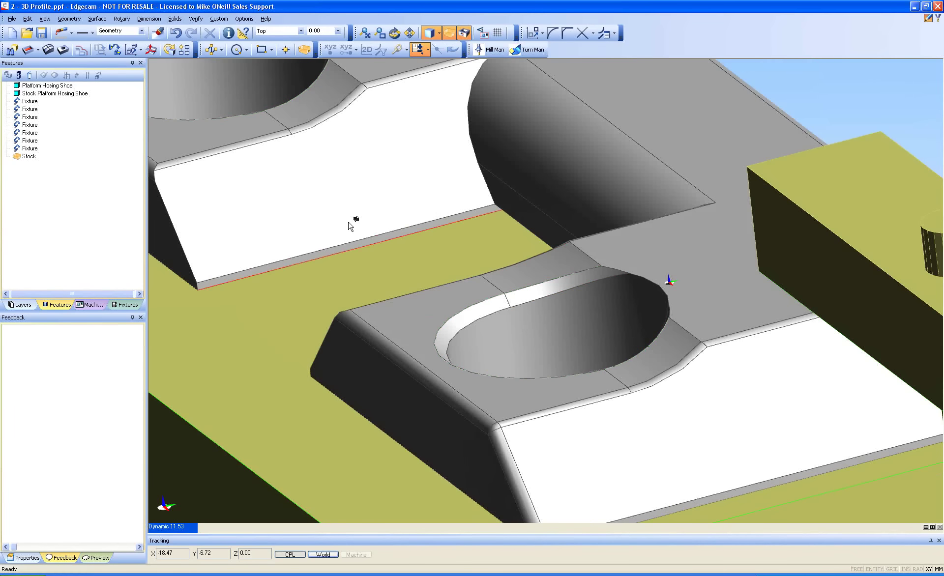
# In manufacture mode, start a Profiling cycle using the Wireframe model type with 3D Profiling enabled and an offset of -3.9.
pyautogui.moveTo(356, 241); pyautogui.dragTo(357, 244, button='middle')
pyautogui.scroll(-3, 358, 244)
pyautogui.rightClick(698, 129)
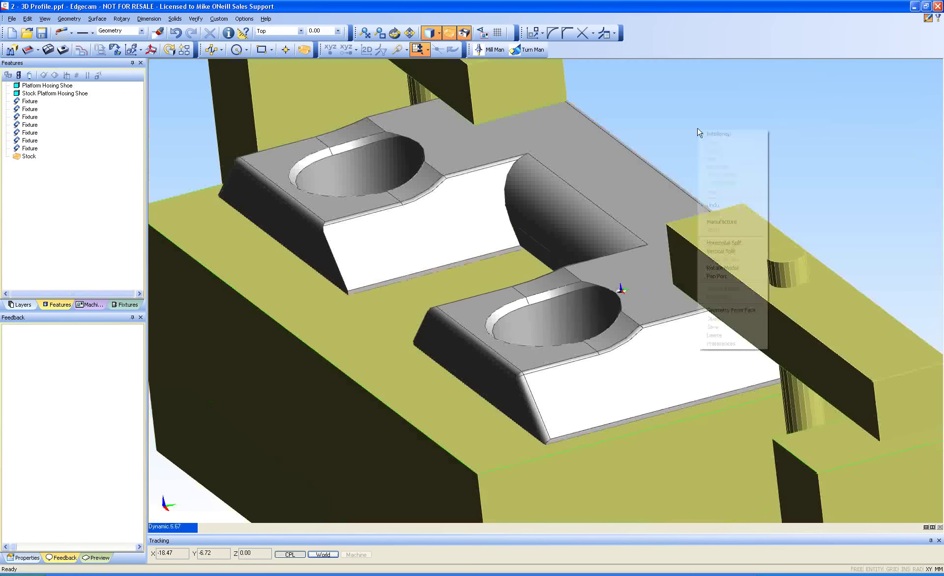
pyautogui.click(714, 223)
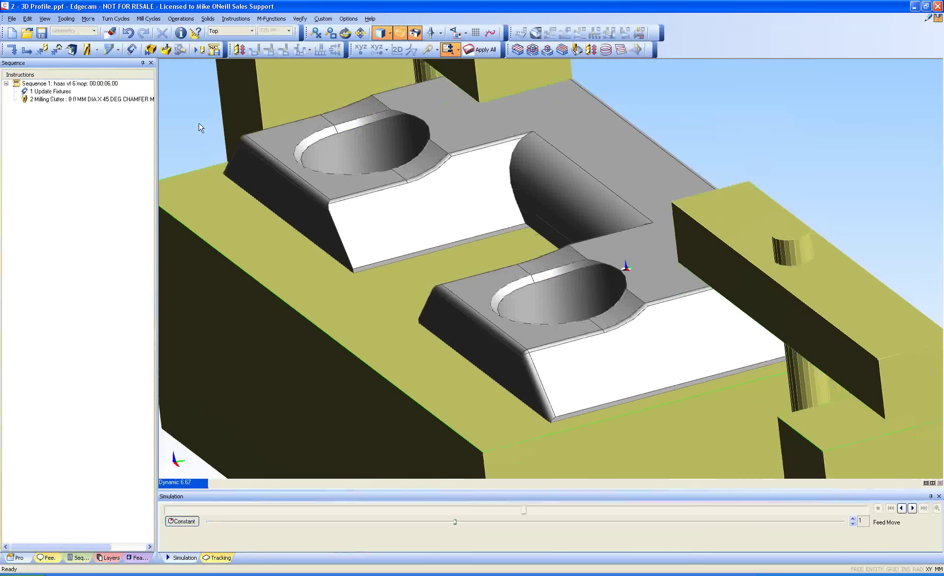
pyautogui.rightClick(199, 124)
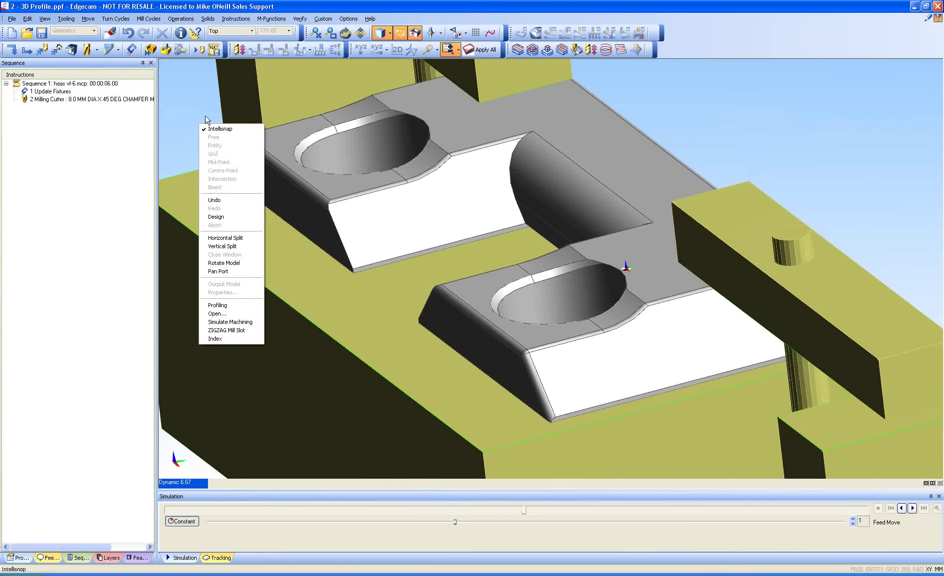
pyautogui.click(148, 18)
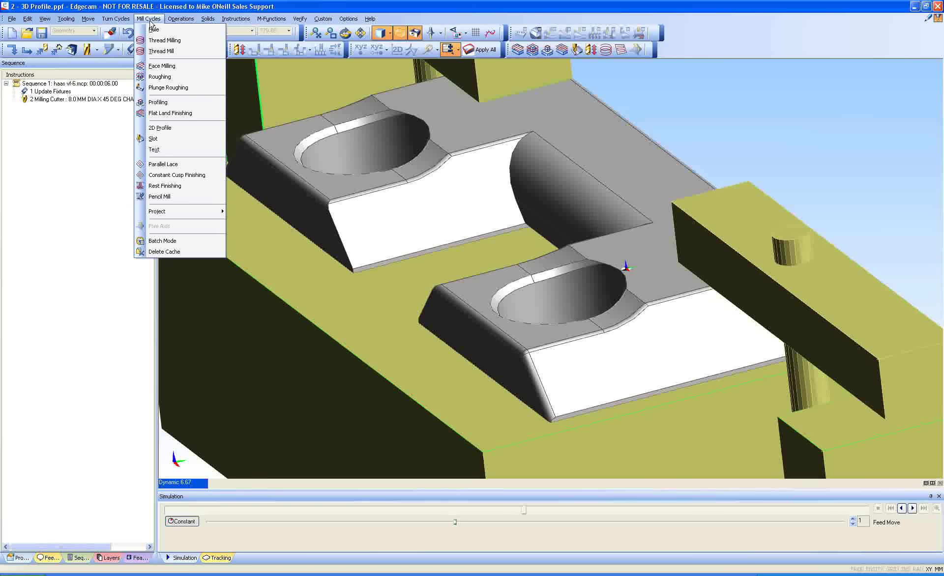
pyautogui.click(167, 102)
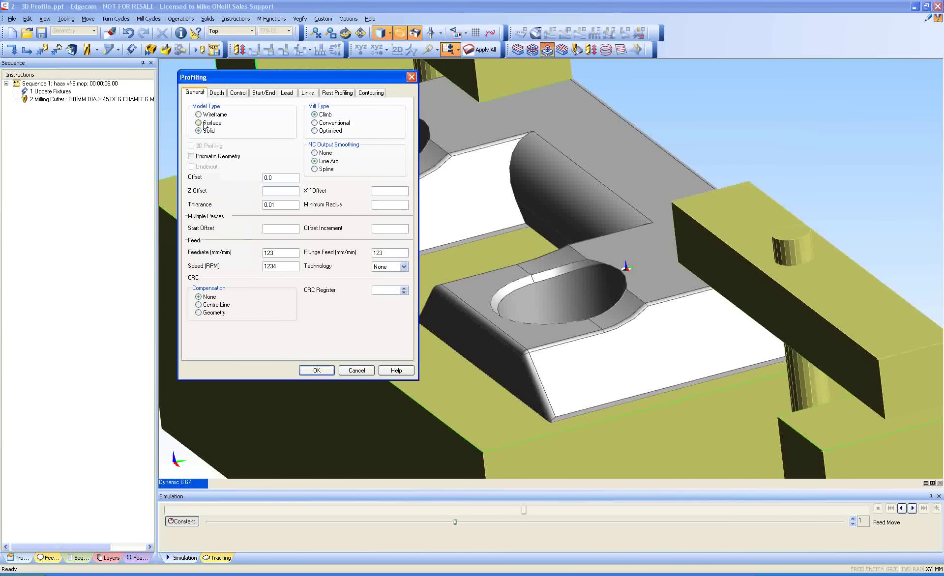
pyautogui.click(208, 116)
pyautogui.click(202, 146)
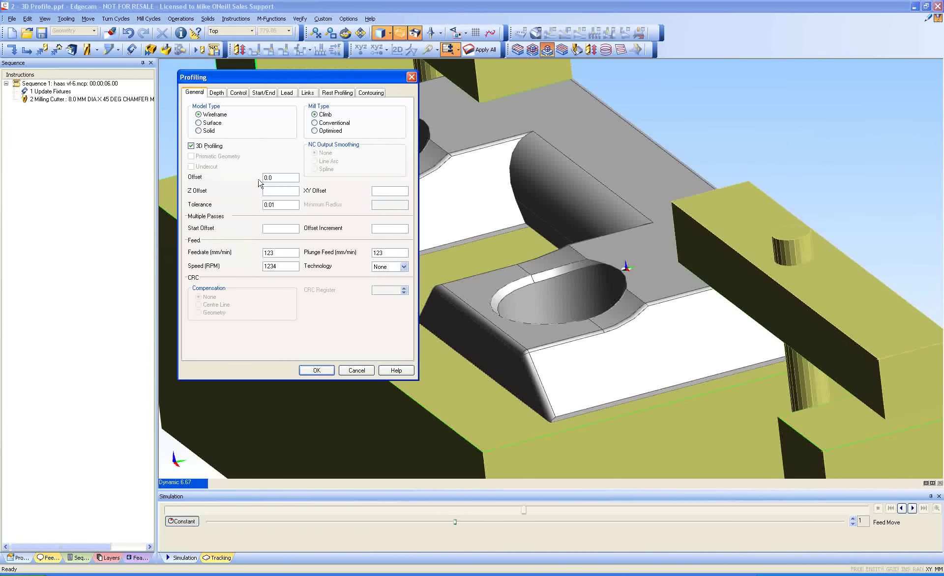
pyautogui.write('-3.5')
# Set the profiling depth to -1.5, clear the cut increment, leave the lead type at None and accept the cycle settings.
pyautogui.click(217, 93)
pyautogui.doubleClick(278, 180)
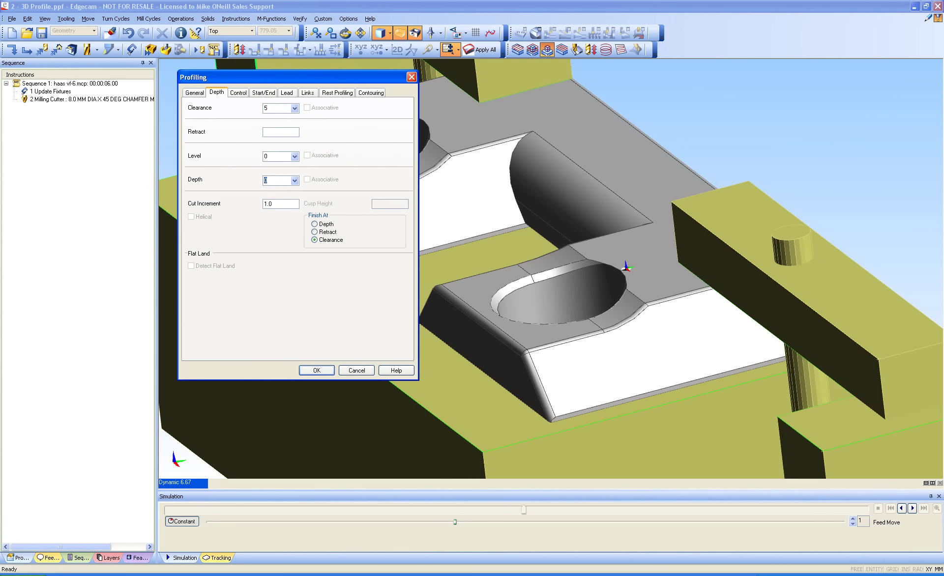
pyautogui.write('-1.5')
pyautogui.press('Tab')
pyautogui.press('BackSpace')
pyautogui.press('Tab')
pyautogui.click(287, 94)
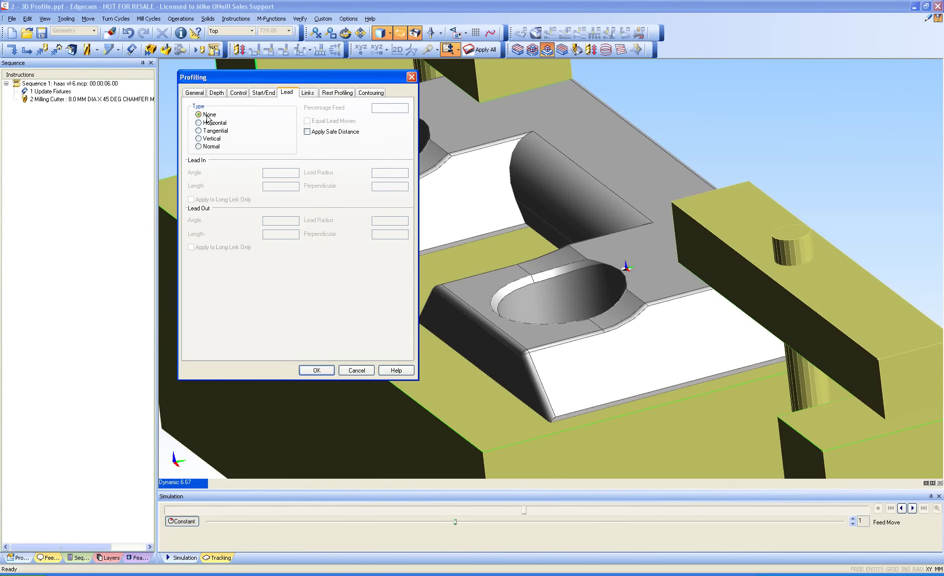
pyautogui.click(195, 93)
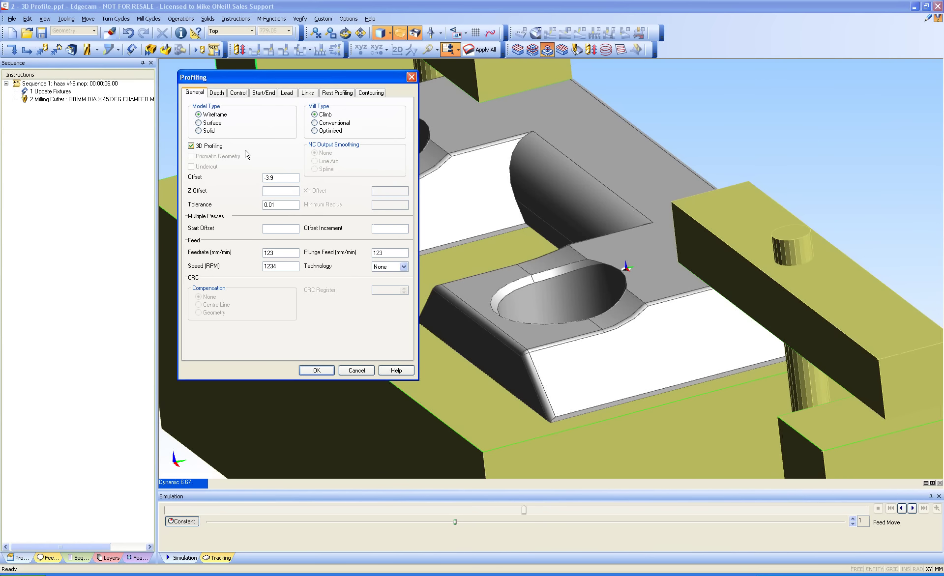
pyautogui.click(317, 371)
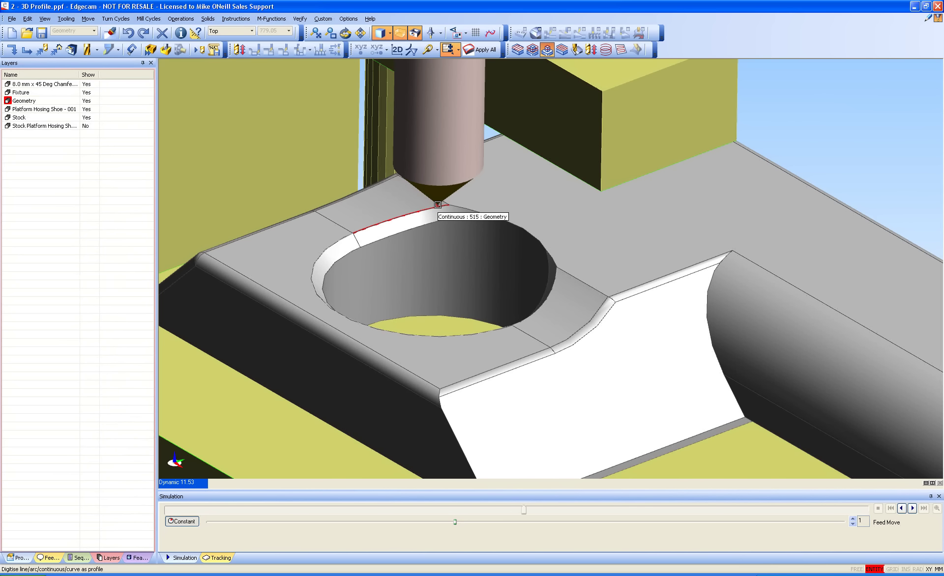
# Chain the extracted outer chamfer geometry of the first hole as the profile and finish without a containment boundary.
pyautogui.click(438, 205)
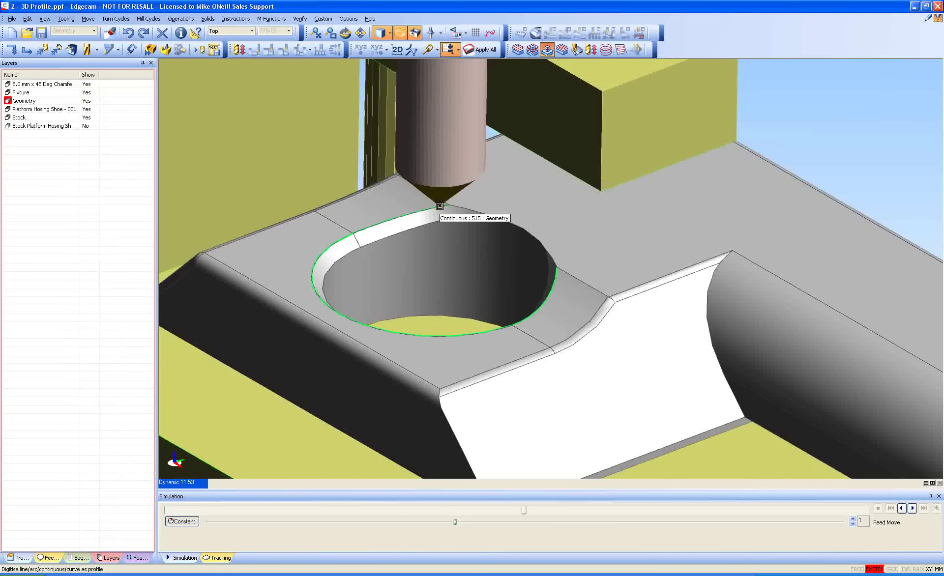
pyautogui.rightClick(795, 128)
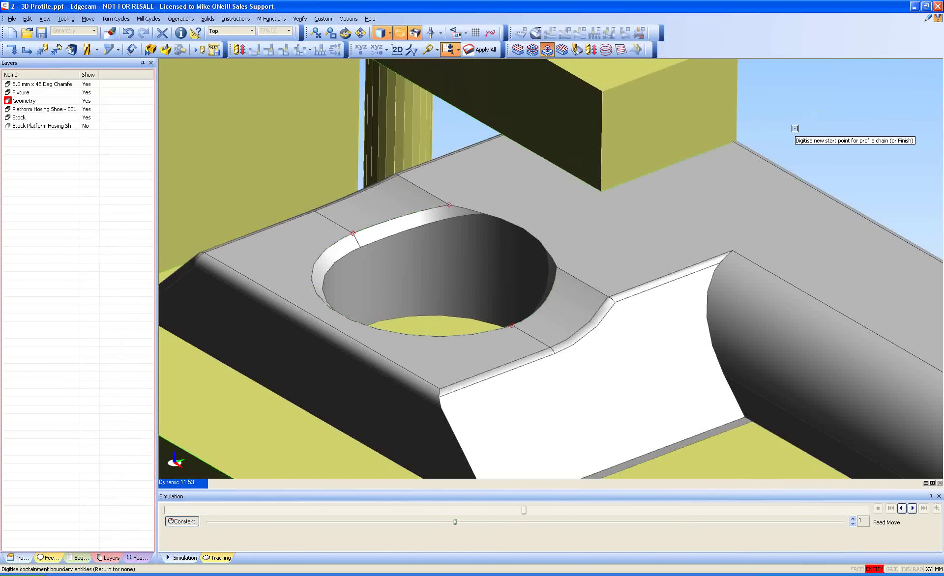
pyautogui.rightClick(795, 128)
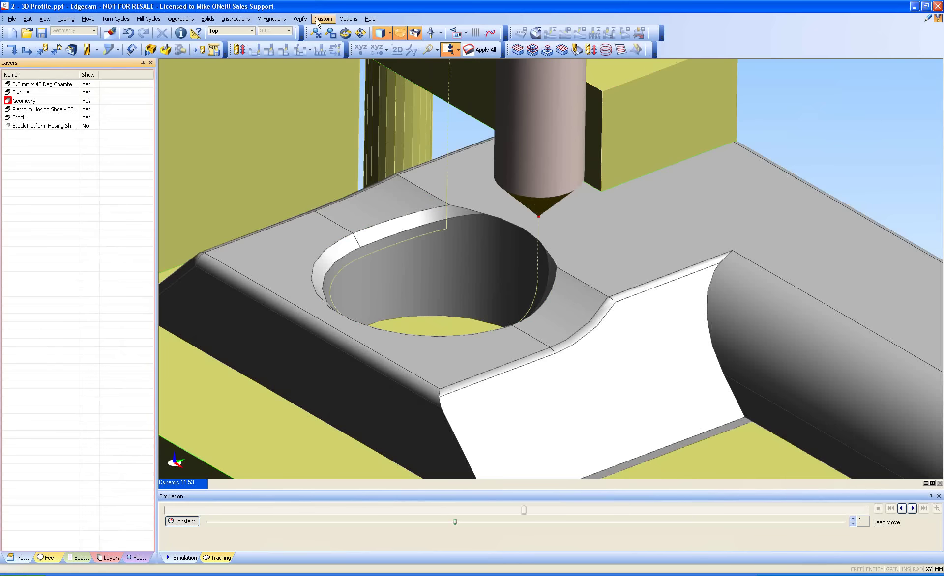
# Check the 3D Chain by Default option in the selection preferences and leave the preferences without changes.
pyautogui.click(348, 19)
pyautogui.click(347, 107)
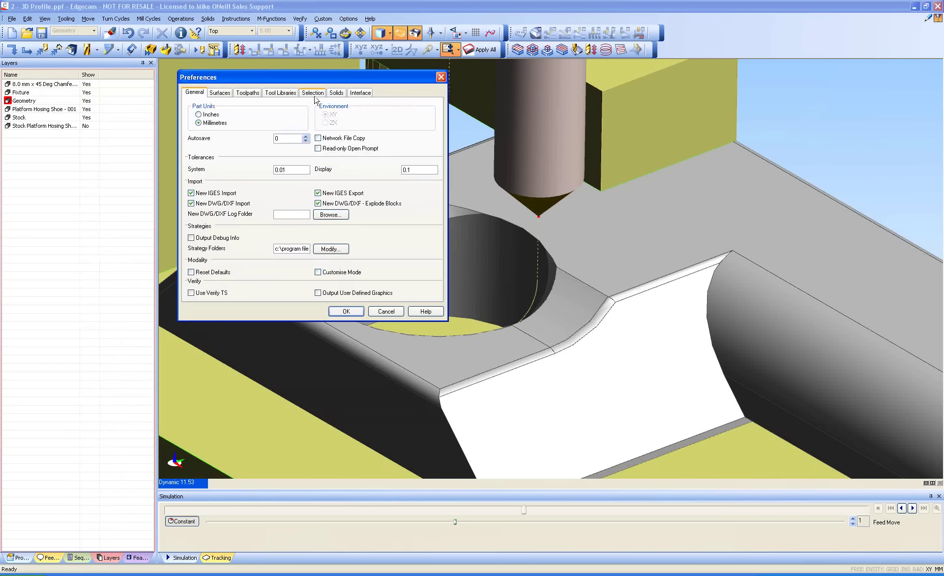
pyautogui.click(314, 93)
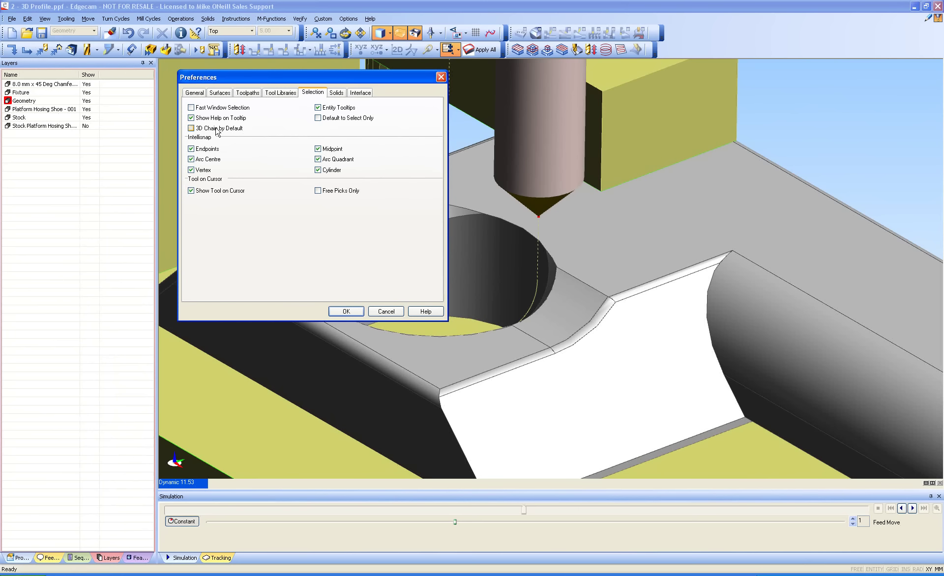
pyautogui.click(386, 312)
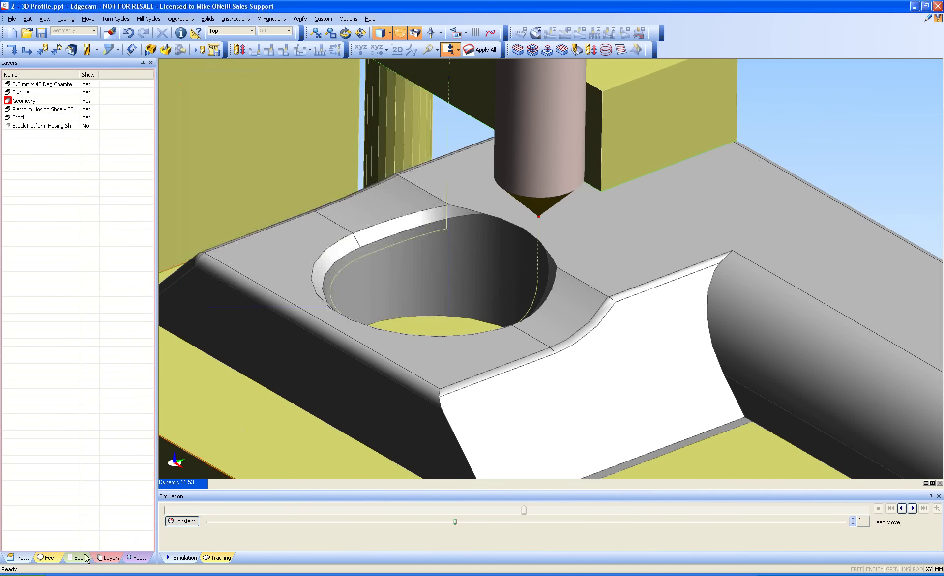
# Duplicate the first hole's Profiling operation in the machining sequence.
pyautogui.click(80, 558)
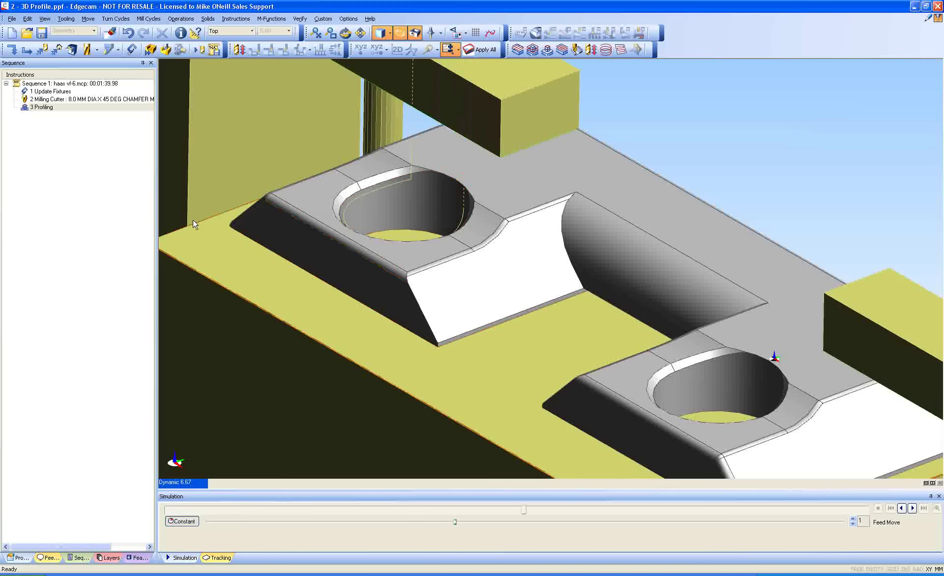
pyautogui.click(41, 108)
pyautogui.click(40, 108)
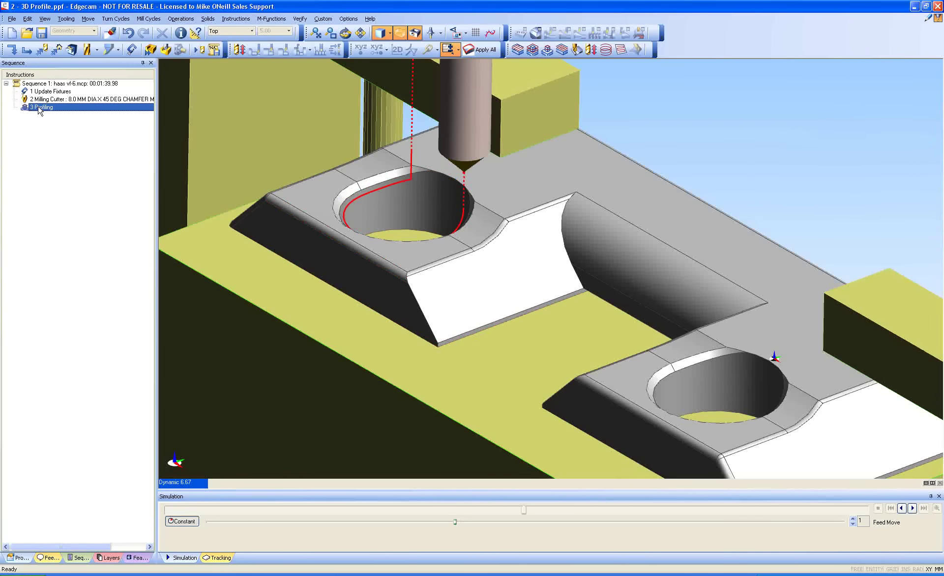
pyautogui.doubleClick(39, 107)
pyautogui.keyDown('ctrl'); pyautogui.moveTo(39, 109); pyautogui.dragTo(40, 111); pyautogui.keyUp('ctrl')
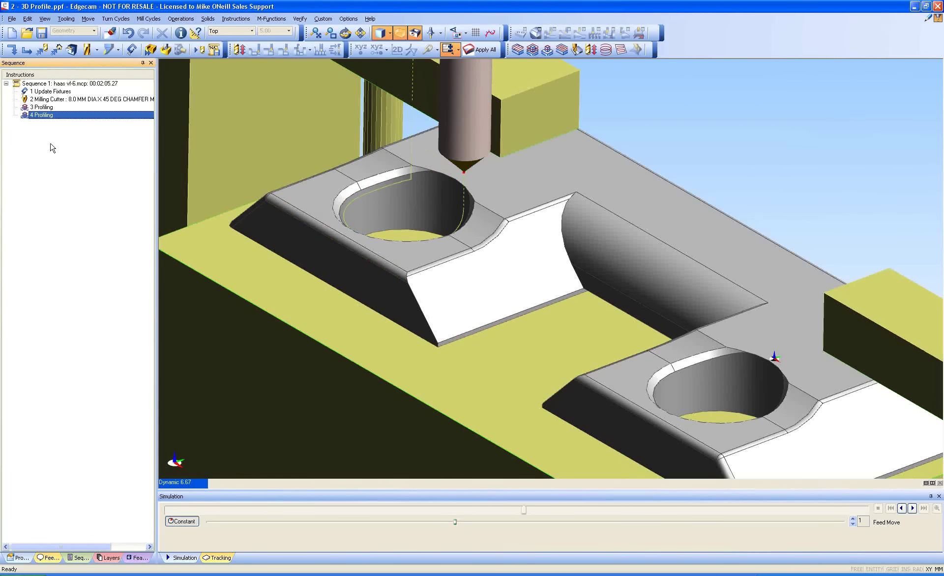
# Edit the copied Profiling operation to redefine its Entity/Position, Side/End Info and Containment inputs.
pyautogui.click(41, 117)
pyautogui.doubleClick(40, 117)
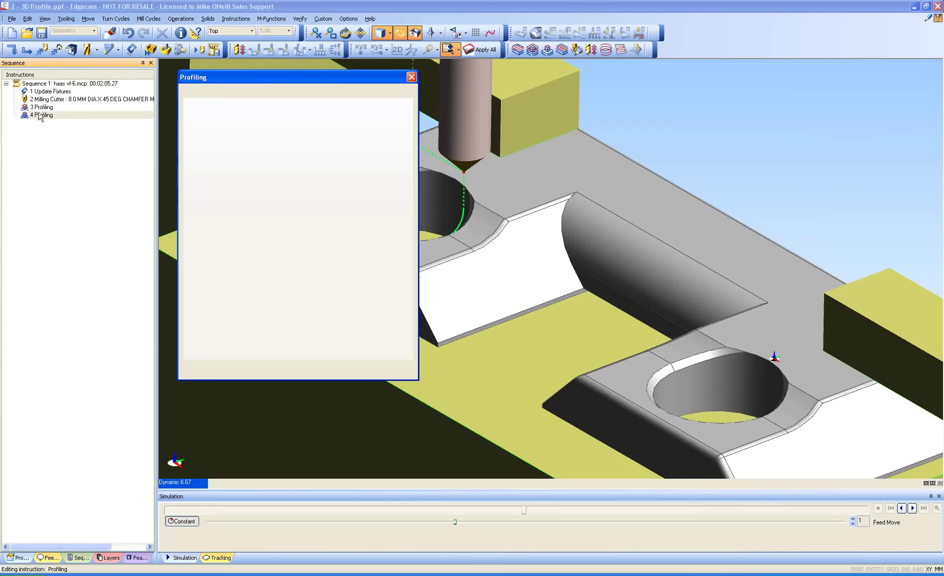
pyautogui.click(285, 107)
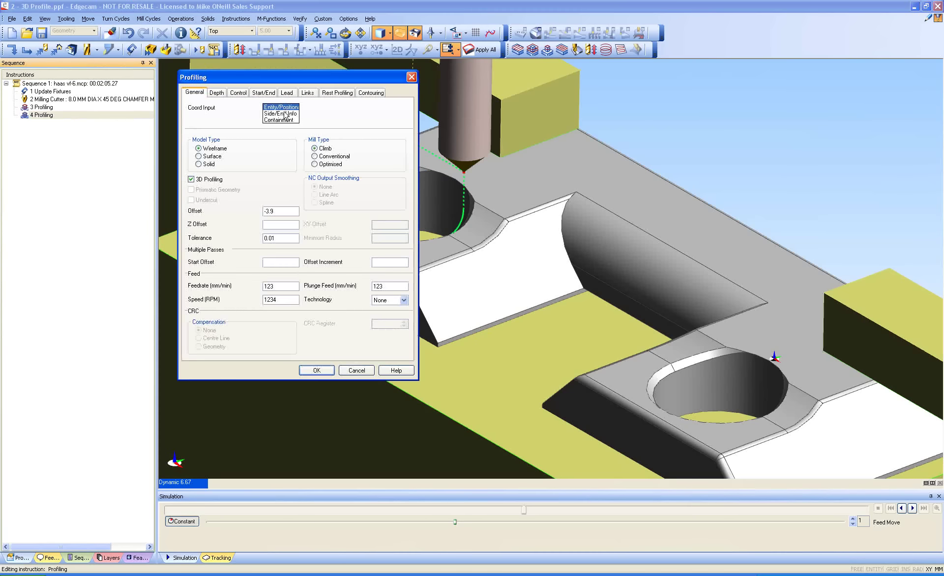
pyautogui.click(285, 114)
pyautogui.click(285, 120)
pyautogui.click(304, 373)
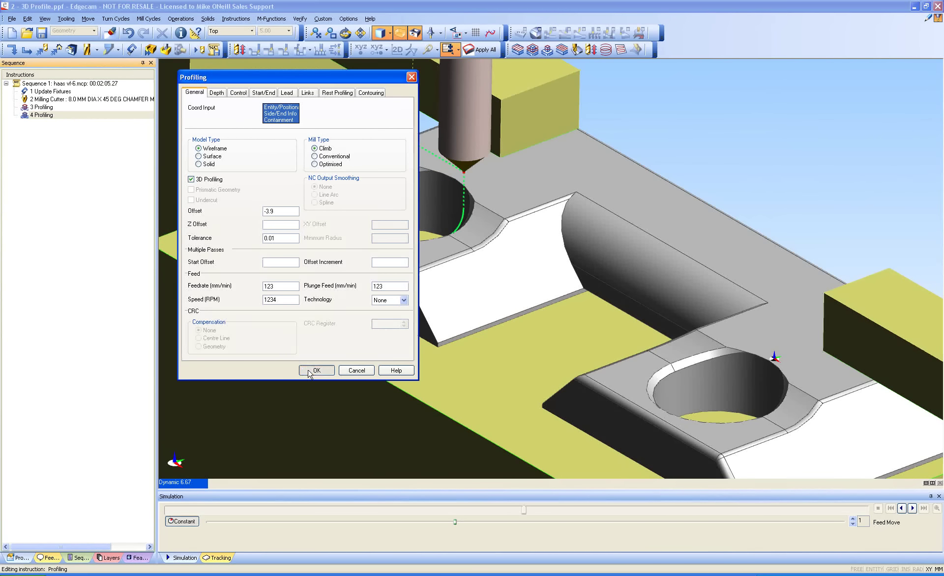
# Chain the second hole's outer chamfer geometry as the copied operation's profile and finish without a containment boundary.
pyautogui.scroll(3, 505, 253)
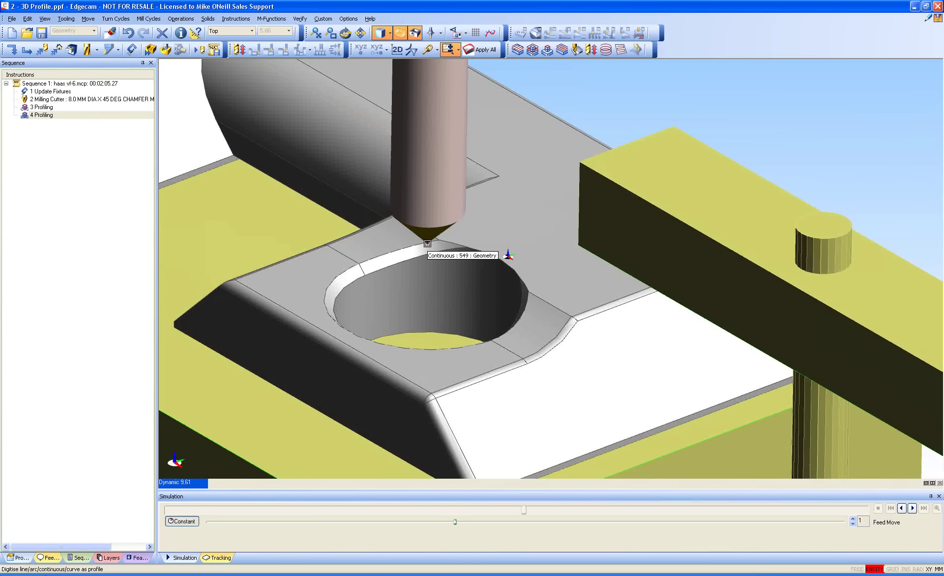
pyautogui.click(428, 242)
pyautogui.doubleClick(427, 242)
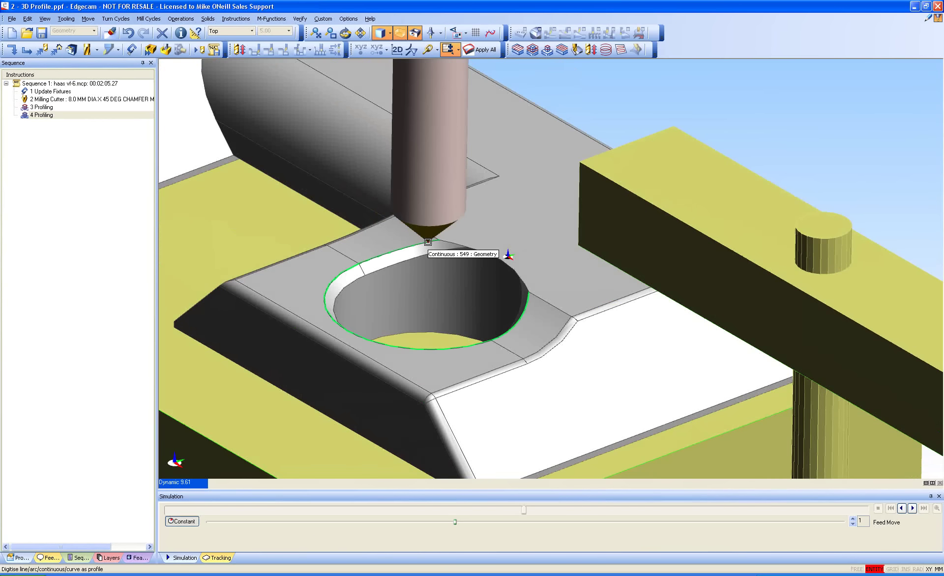
pyautogui.rightClick(615, 119)
pyautogui.rightClick(614, 119)
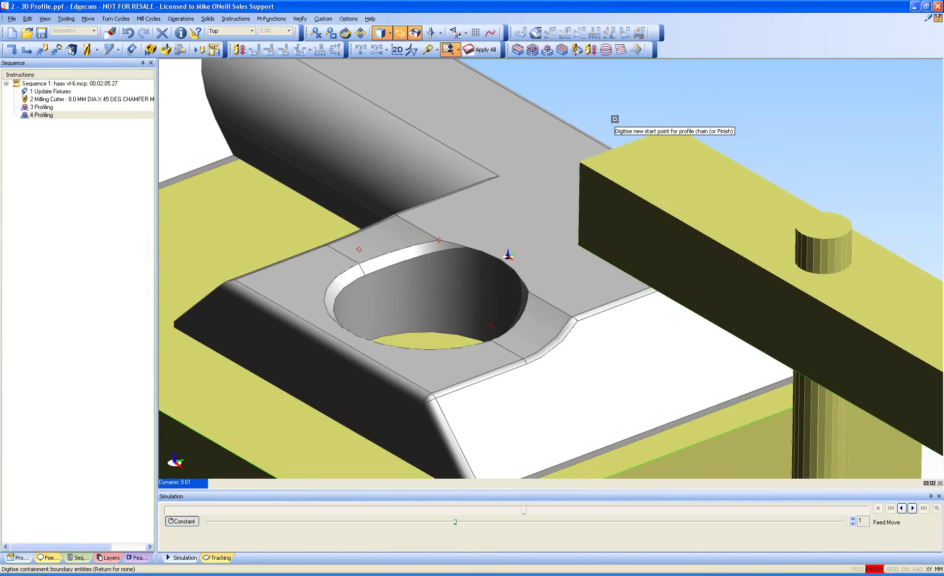
pyautogui.rightClick(615, 119)
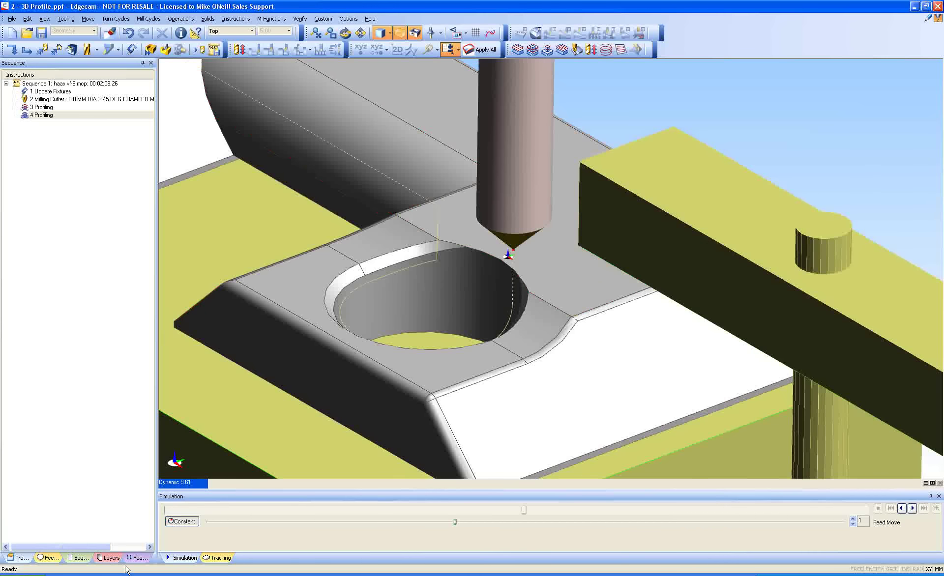
# Show the Stock Platform Hosing Shoe layer and open the machine simulator.
pyautogui.click(110, 558)
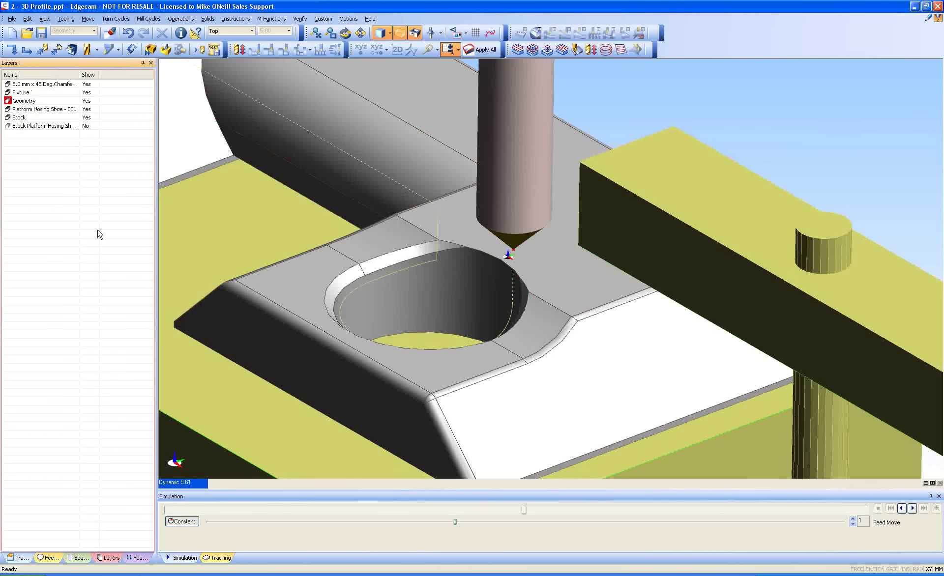
pyautogui.click(93, 126)
pyautogui.click(166, 49)
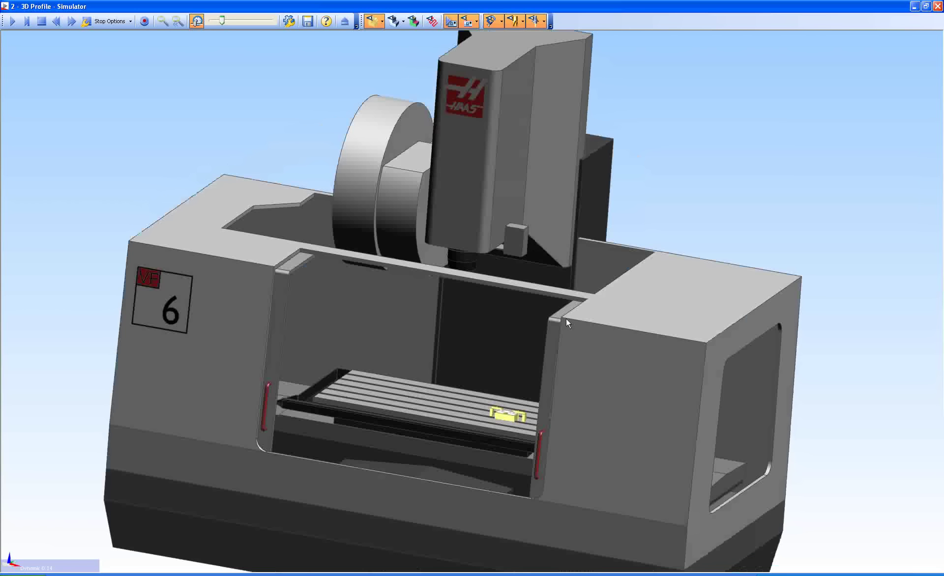
# Run the machine simulation of both hole chamfer profiles from a close-up of the clamped part.
pyautogui.scroll(5, 433, 205)
pyautogui.scroll(2, 410, 197)
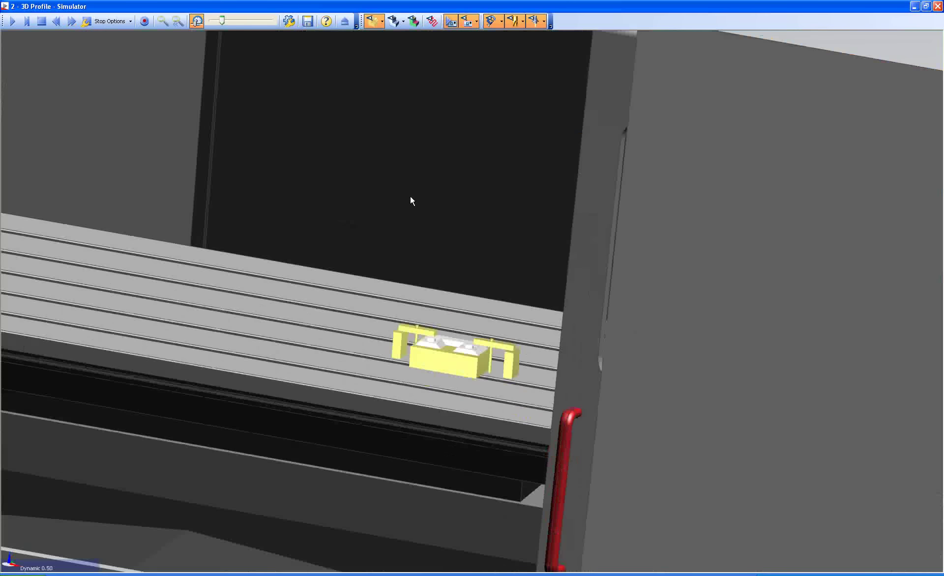
pyautogui.scroll(3, 427, 228)
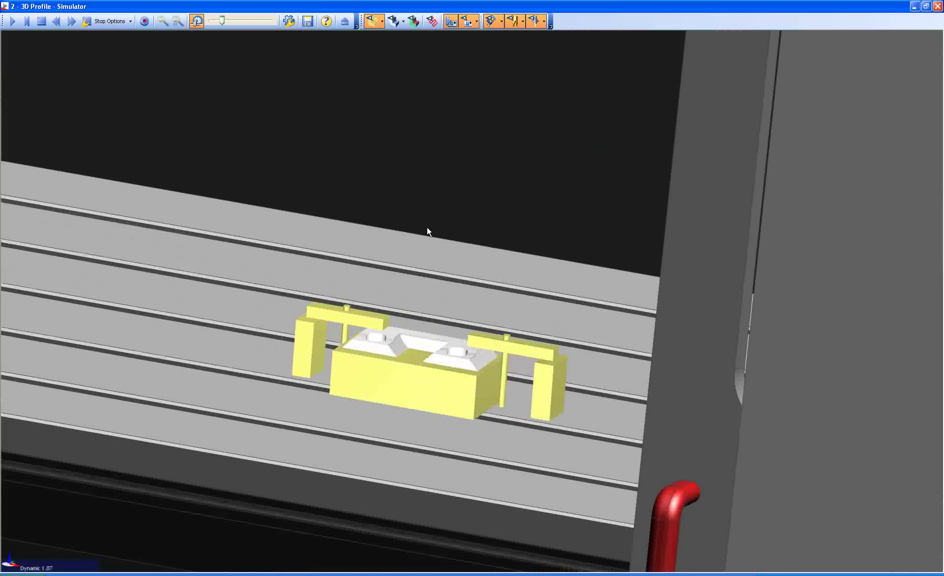
pyautogui.scroll(3, 427, 227)
pyautogui.moveTo(425, 164); pyautogui.dragTo(132, 82, button='middle')
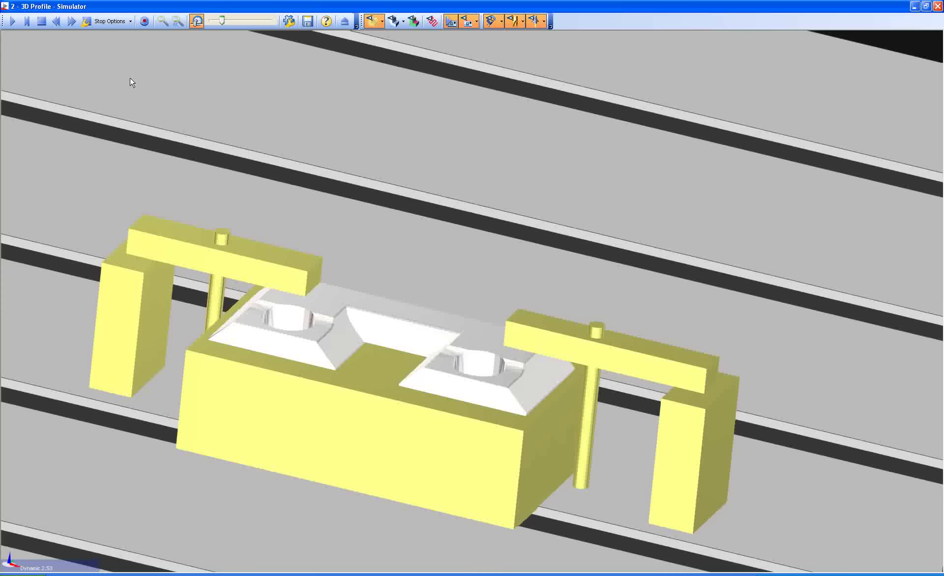
pyautogui.click(14, 21)
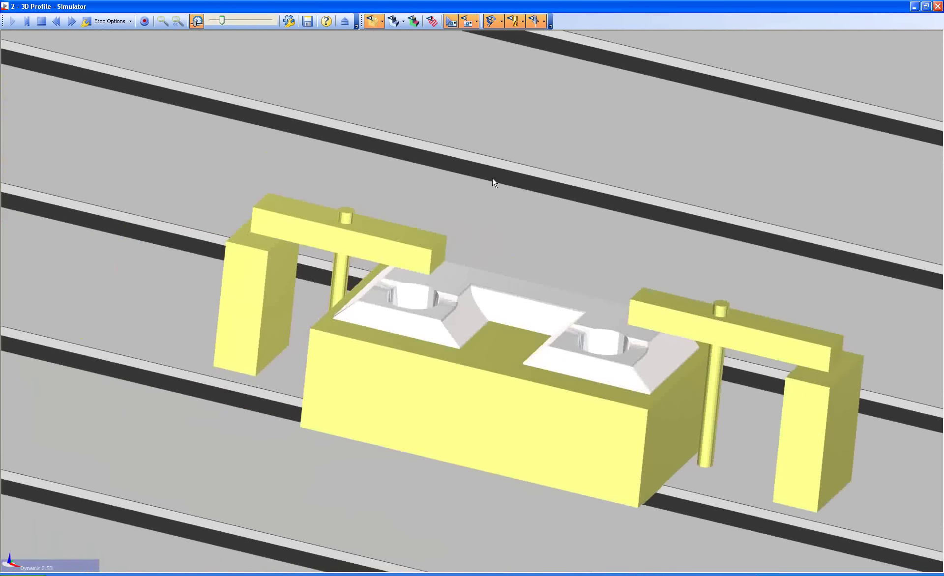
# Turn off the machine display in the simulator and rewind the simulation.
pyautogui.click(449, 23)
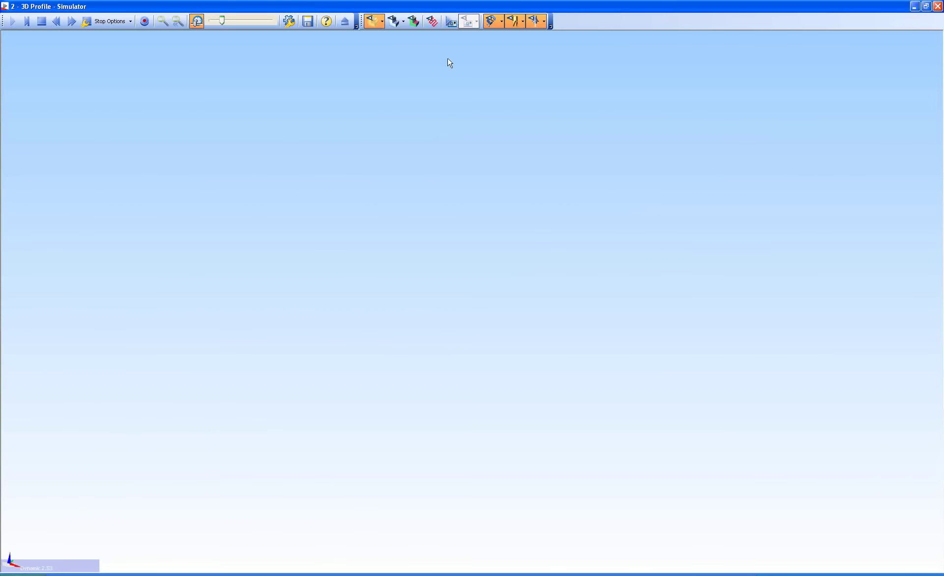
pyautogui.click(449, 22)
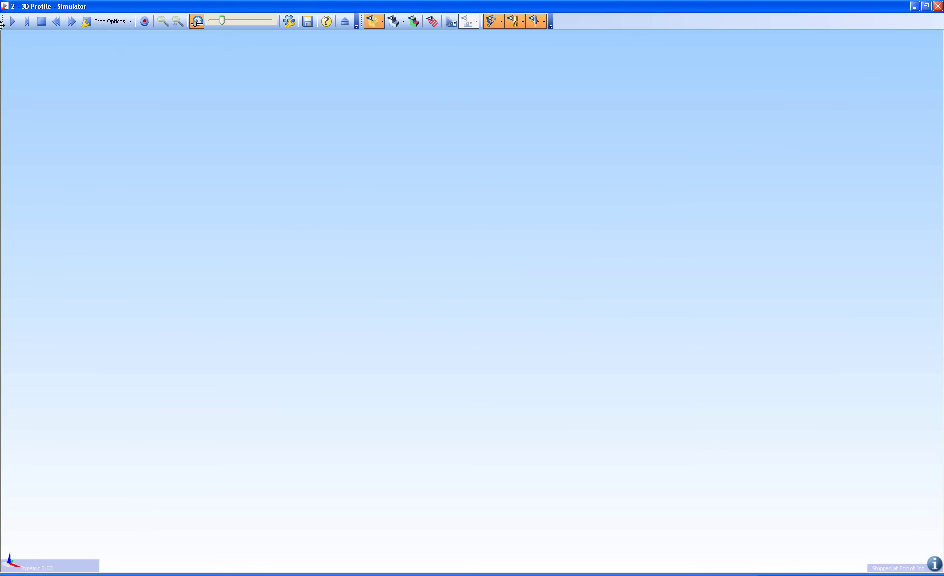
pyautogui.click(57, 21)
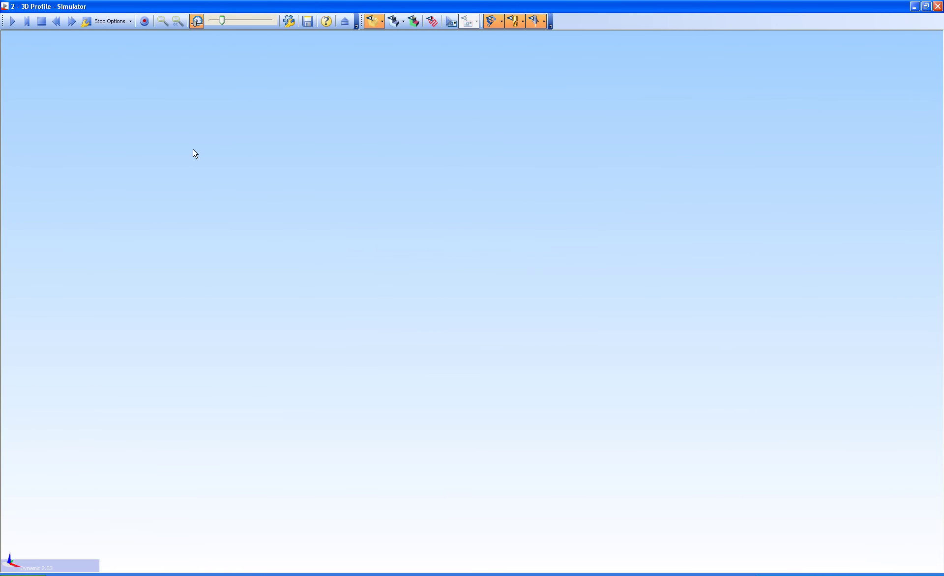
# Replay the machining of both hole chamfer profiles from a close-up of the clamped part.
pyautogui.scroll(8, 282, 261)
pyautogui.moveTo(264, 220); pyautogui.dragTo(282, 268, button='middle')
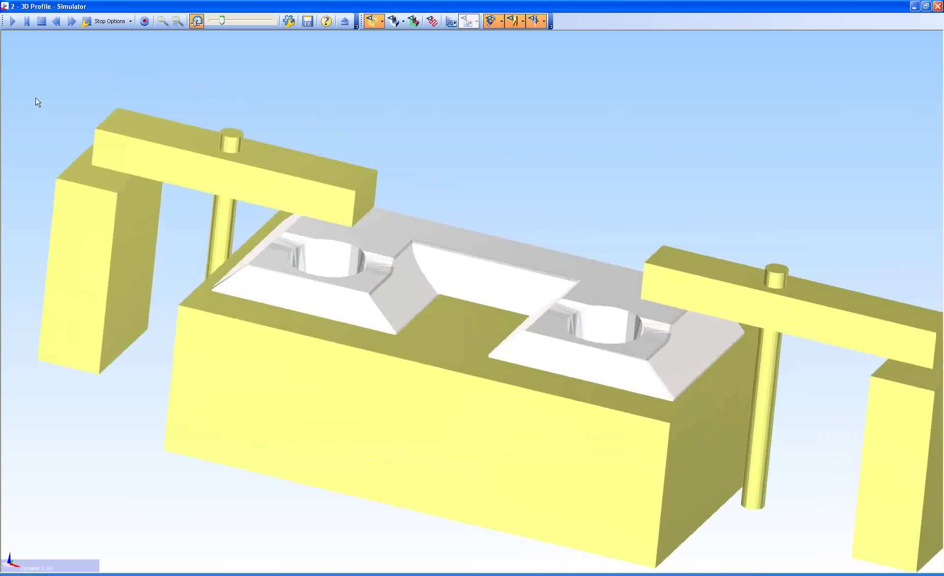
pyautogui.click(9, 25)
pyautogui.moveTo(222, 20)
pyautogui.mouseDown()
pyautogui.moveTo(257, 24)
pyautogui.moveTo(222, 22)
pyautogui.mouseUp()
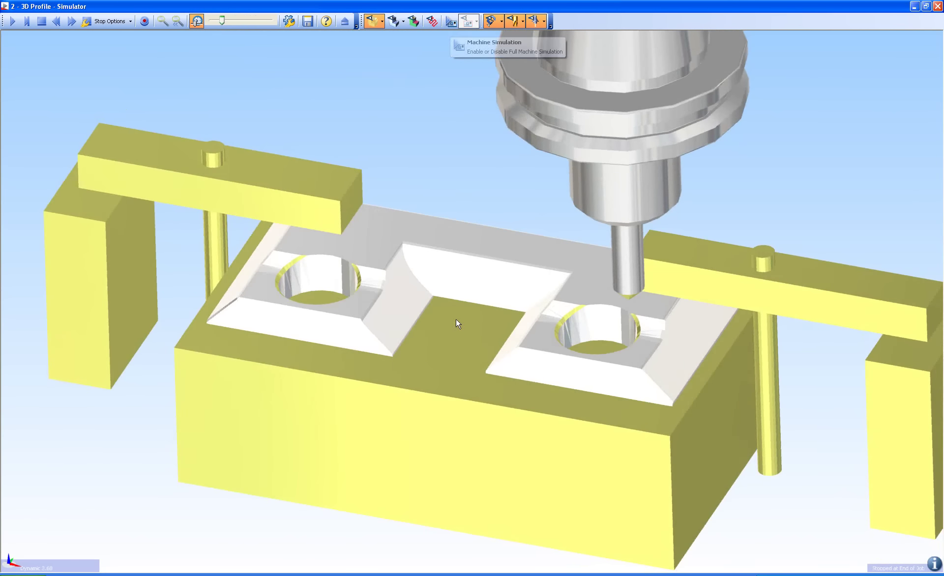
# Inspect the machined hole edge up close in the simulator and exit to the part file.
pyautogui.moveTo(463, 345); pyautogui.dragTo(580, 337, button='middle')
pyautogui.scroll(5, 580, 337)
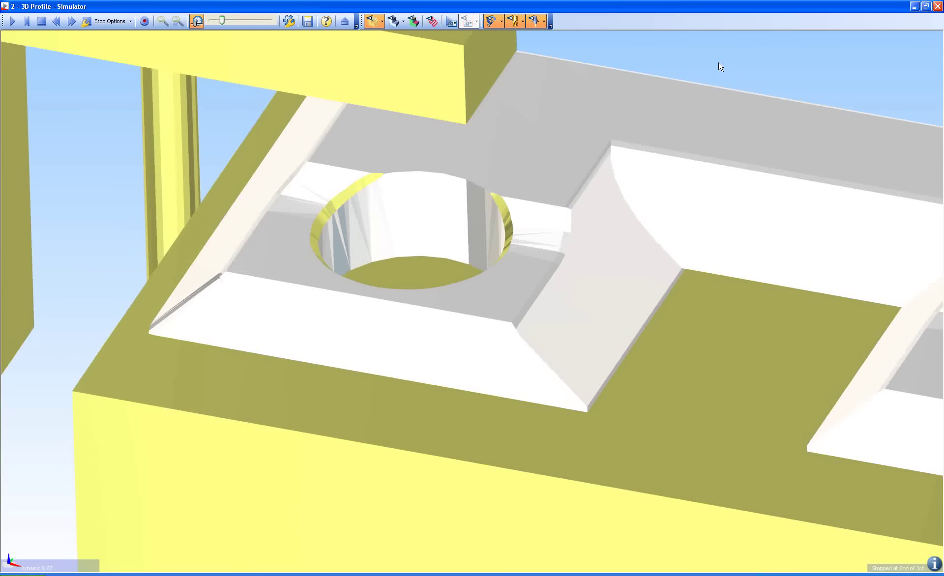
pyautogui.click(344, 22)
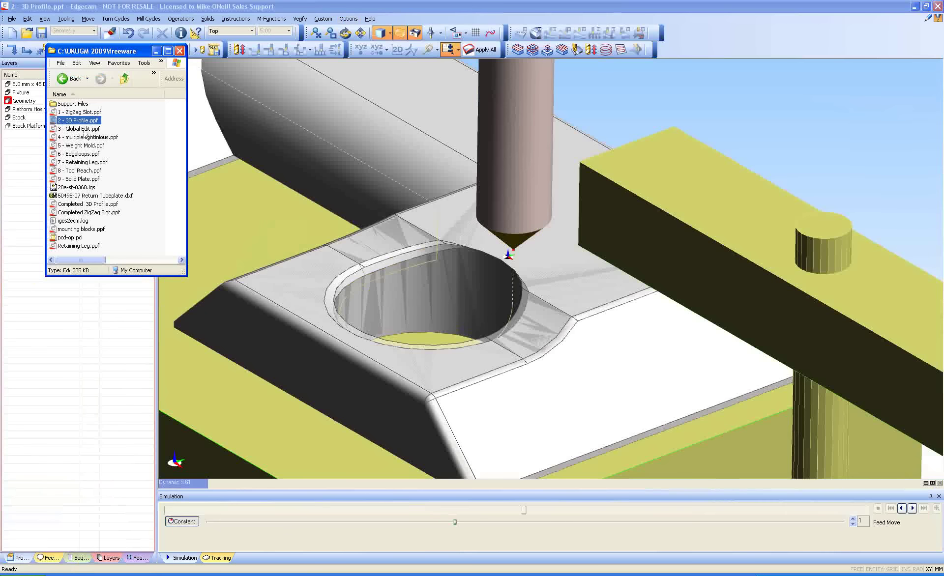
# Load 3 - Global Edit.ppf and show its machining sequence beside an enlarged view of the block.
pyautogui.moveTo(80, 129); pyautogui.dragTo(450, 115)
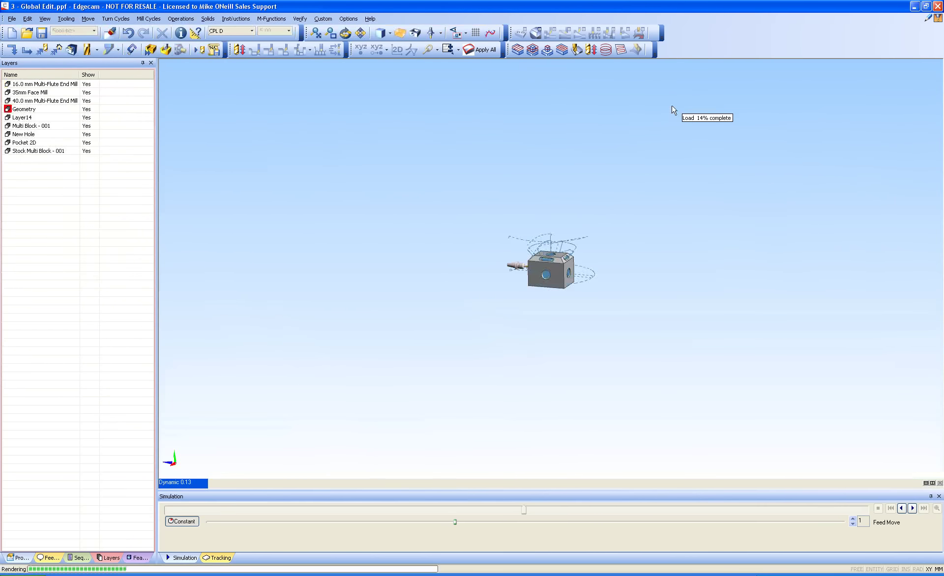
pyautogui.scroll(7, 513, 289)
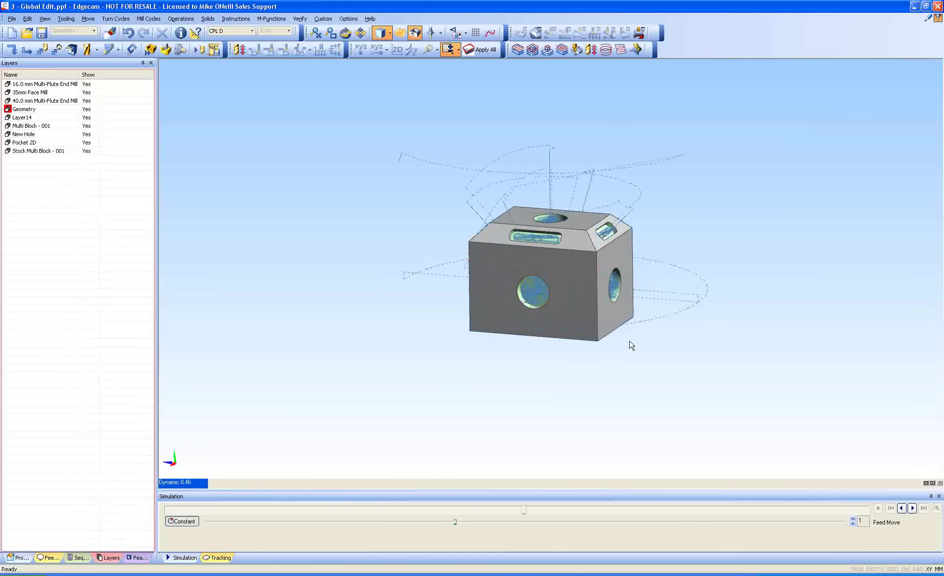
pyautogui.moveTo(629, 343); pyautogui.dragTo(598, 383, button='middle')
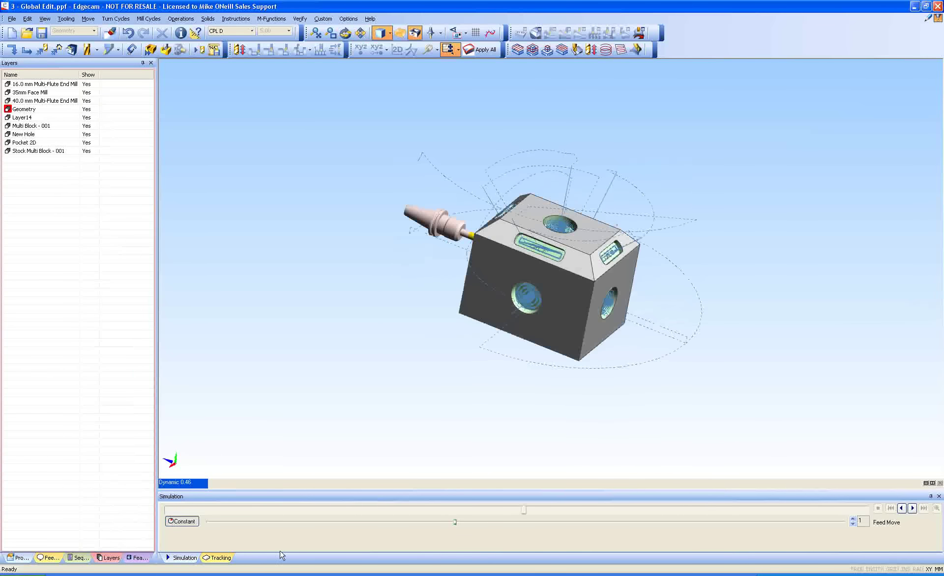
pyautogui.click(80, 558)
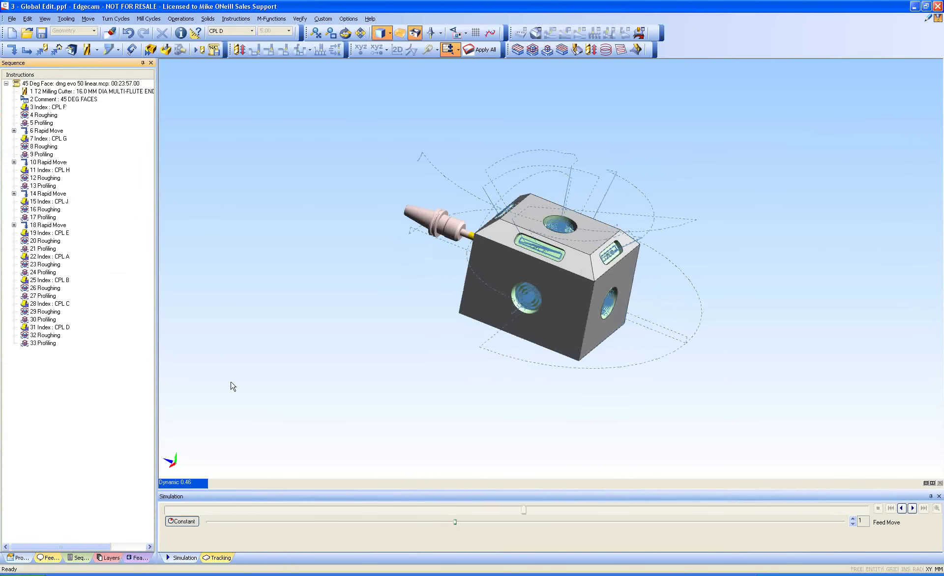
pyautogui.scroll(5, 232, 386)
pyautogui.scroll(-2, 233, 387)
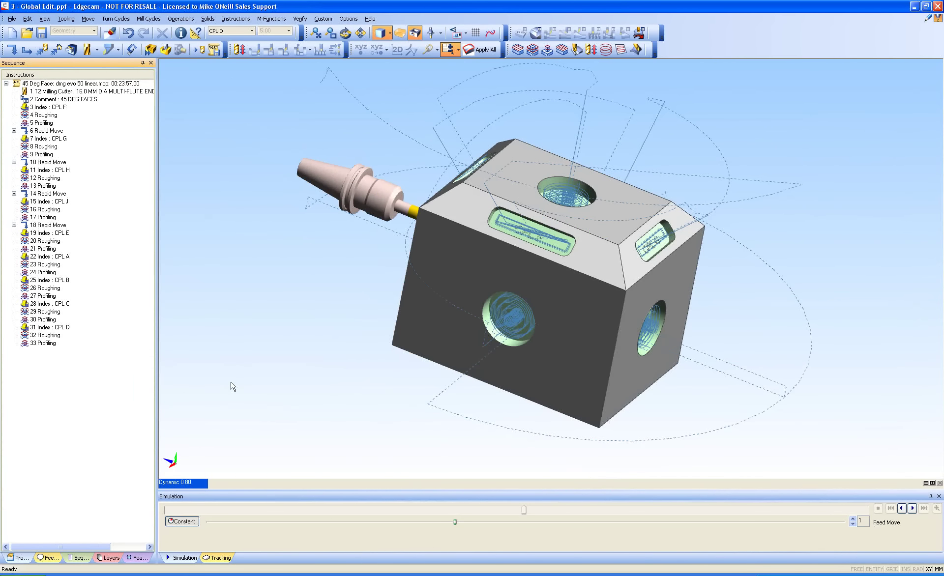
pyautogui.click(88, 49)
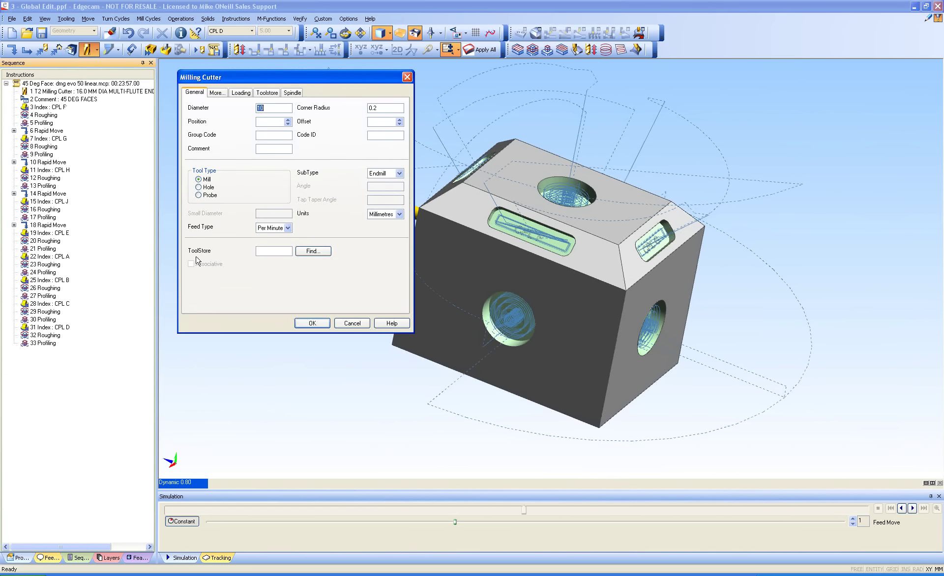
pyautogui.click(313, 251)
pyautogui.click(224, 188)
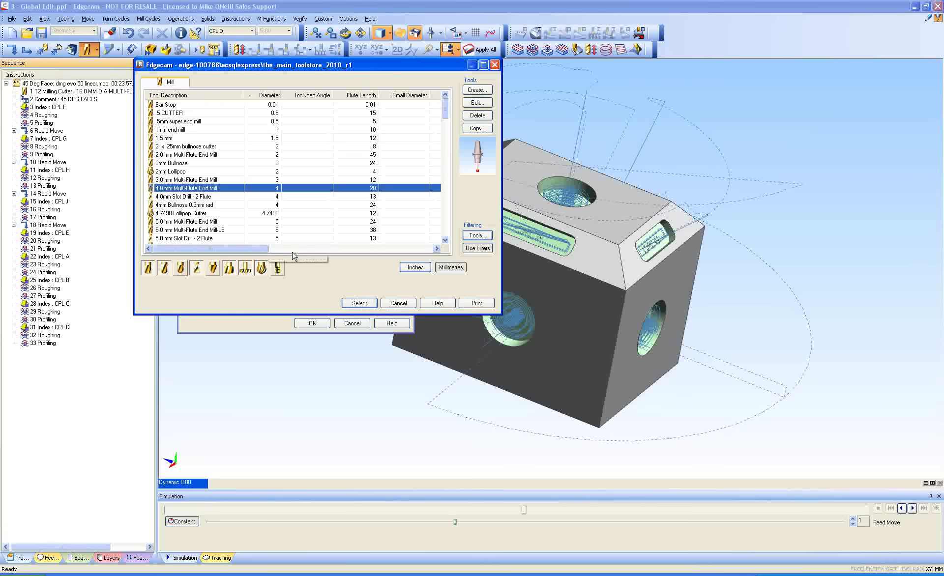
pyautogui.click(358, 303)
pyautogui.click(202, 267)
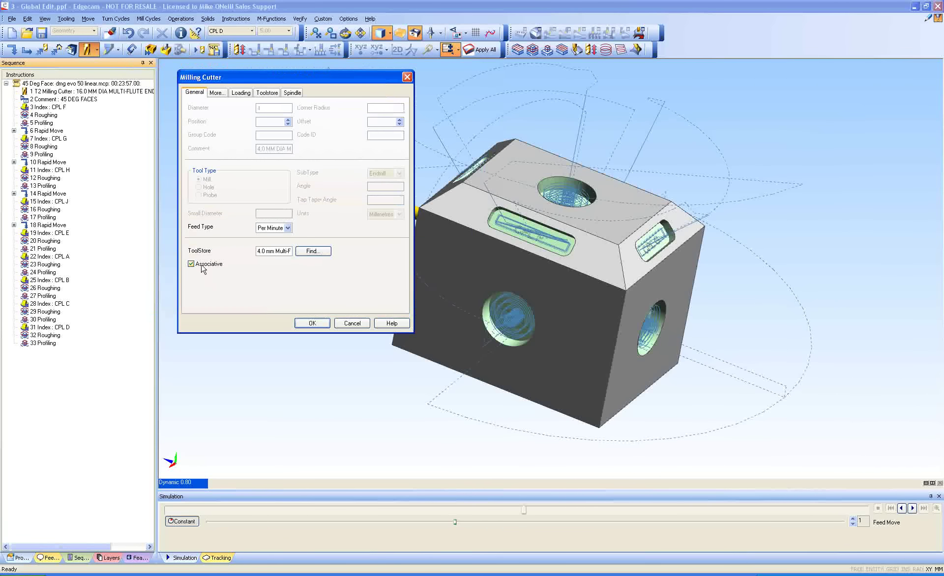
pyautogui.click(342, 323)
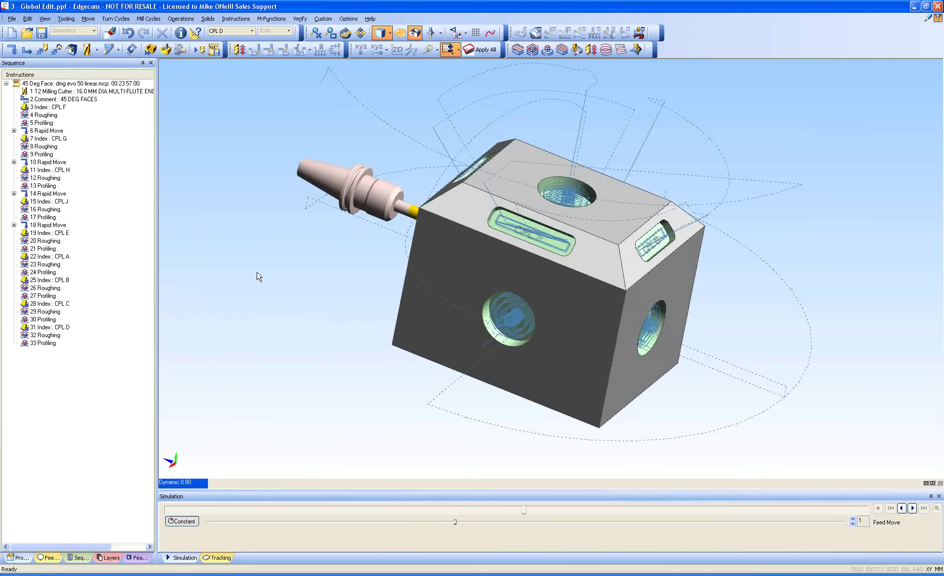
# Open the first Roughing and Profiling instructions together for editing, review the roughing parameters and leave without changes.
pyautogui.click(47, 115)
pyautogui.keyDown('shift'); pyautogui.click(50, 122); pyautogui.keyUp('shift')
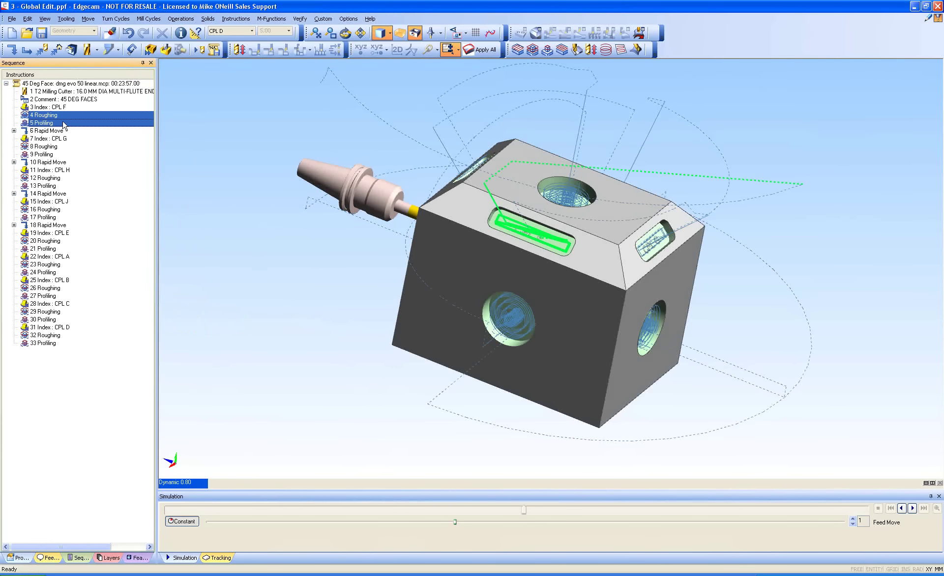
pyautogui.rightClick(96, 123)
pyautogui.click(104, 126)
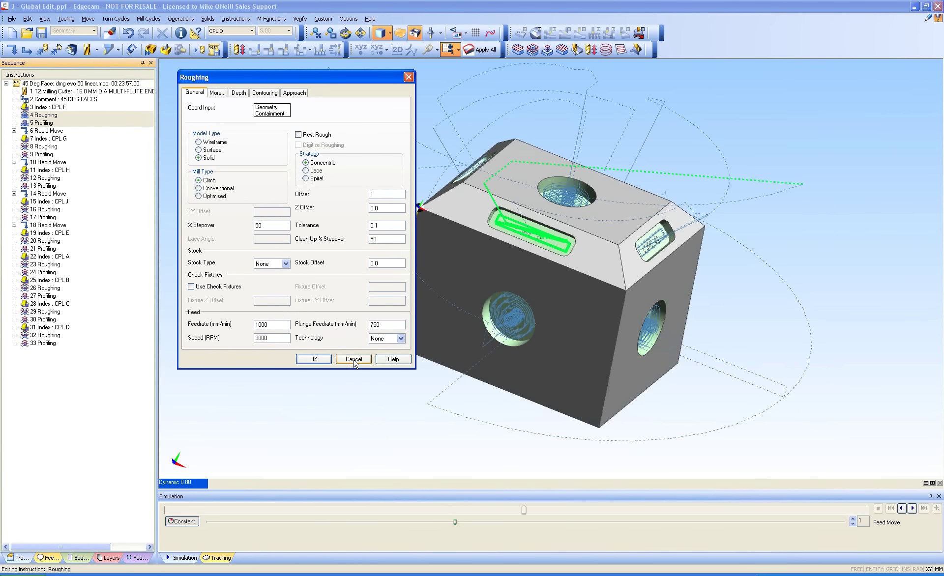
pyautogui.click(354, 363)
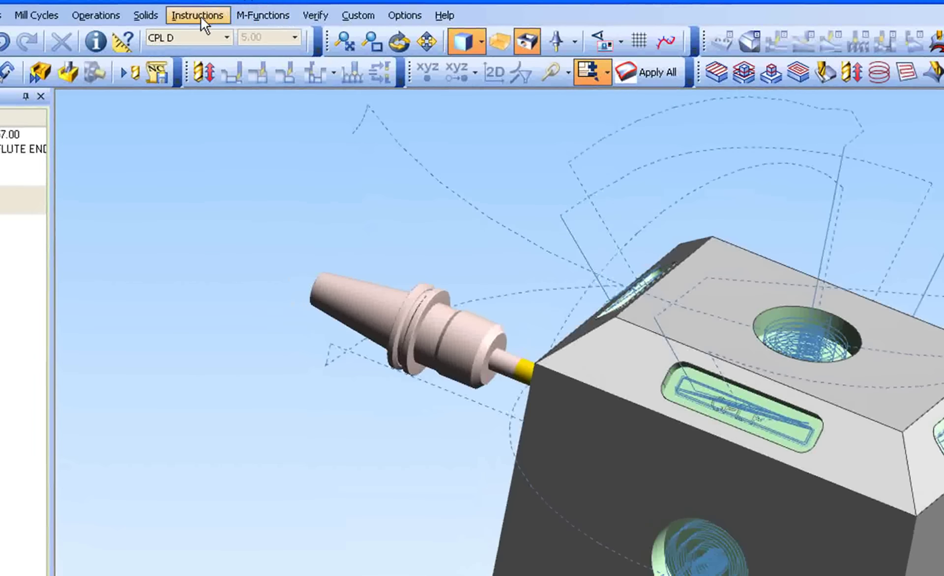
# Start a global edit of sequence instructions 4 through 33.
pyautogui.click(237, 18)
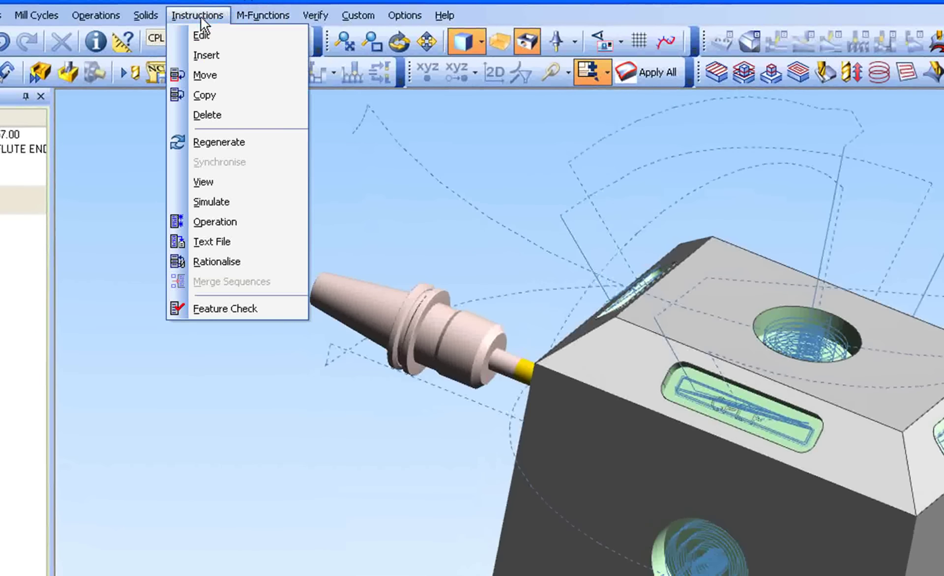
pyautogui.click(231, 37)
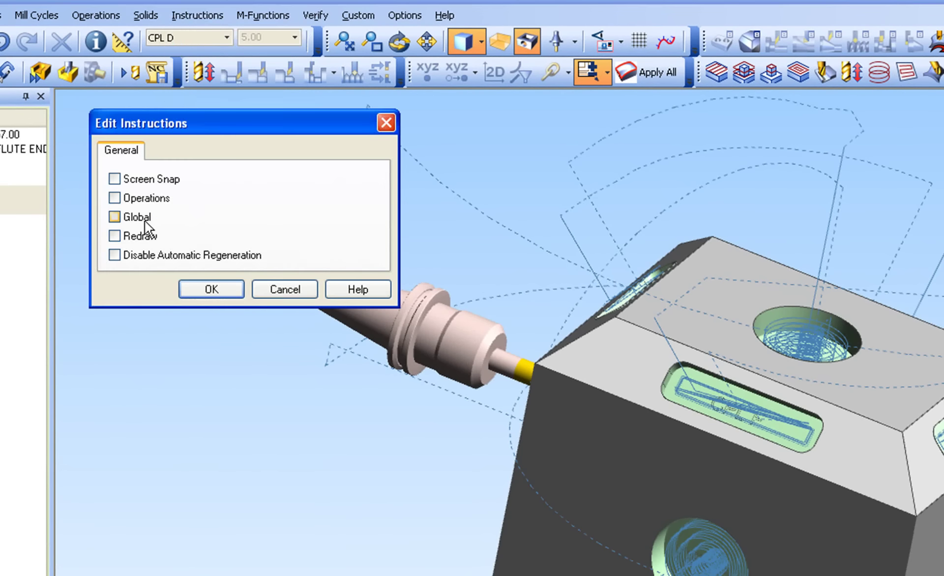
pyautogui.click(213, 285)
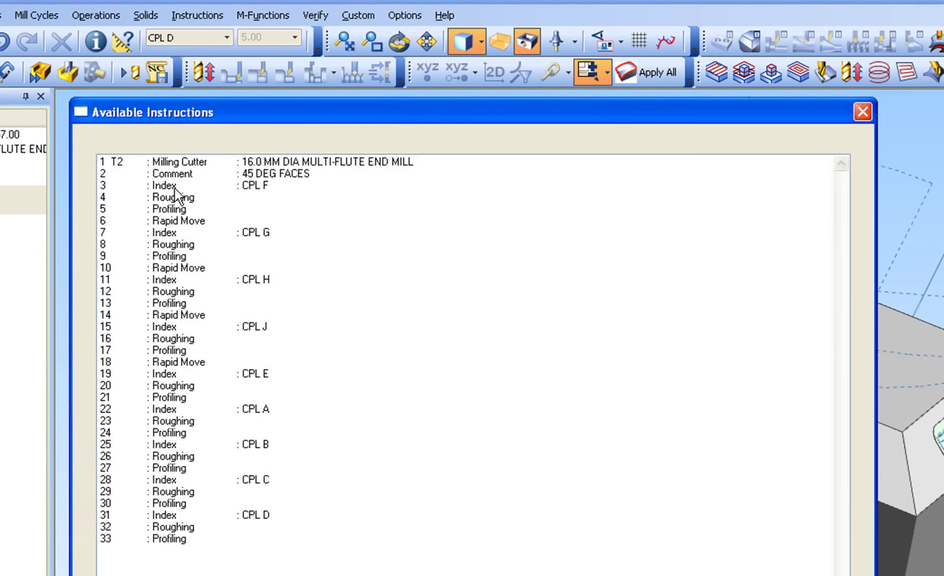
pyautogui.click(174, 200)
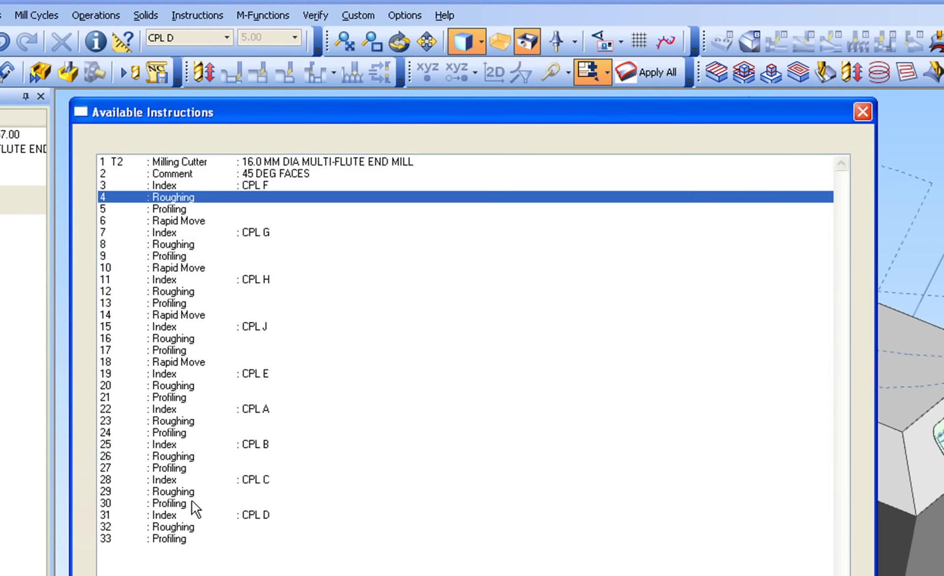
pyautogui.keyDown('shift'); pyautogui.click(194, 538); pyautogui.keyUp('shift')
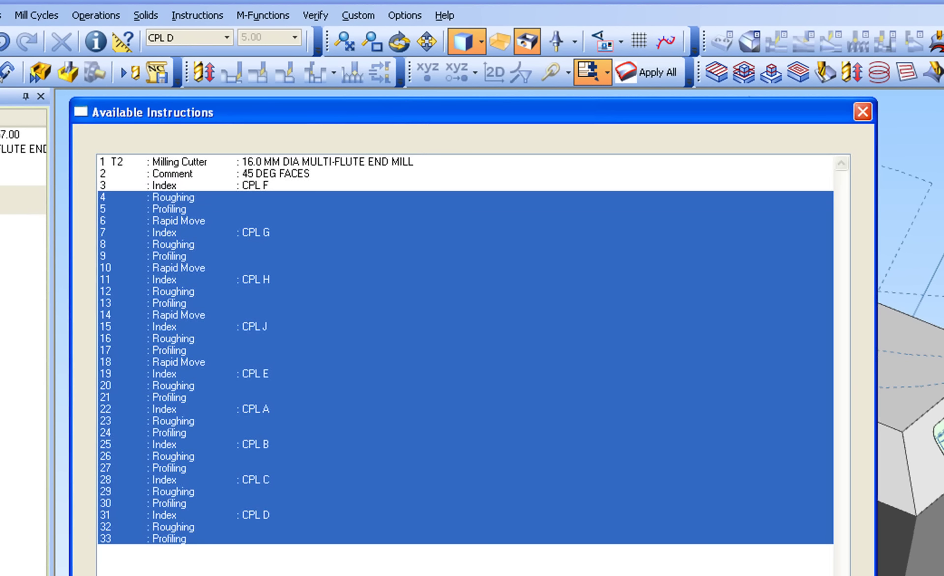
pyautogui.click(288, 575)
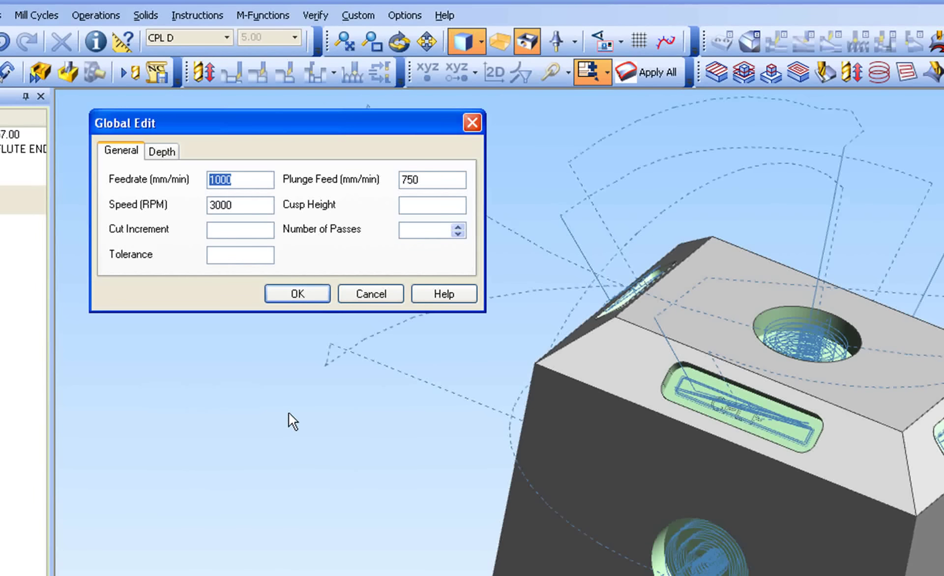
# Halve the cutting values in the global edit: feedrate 1000/2, plunge feed 750/2 and speed 3000/2.
pyautogui.click(253, 182)
pyautogui.write('/2')
pyautogui.click(430, 182)
pyautogui.write('/2')
pyautogui.click(251, 206)
pyautogui.write('/')
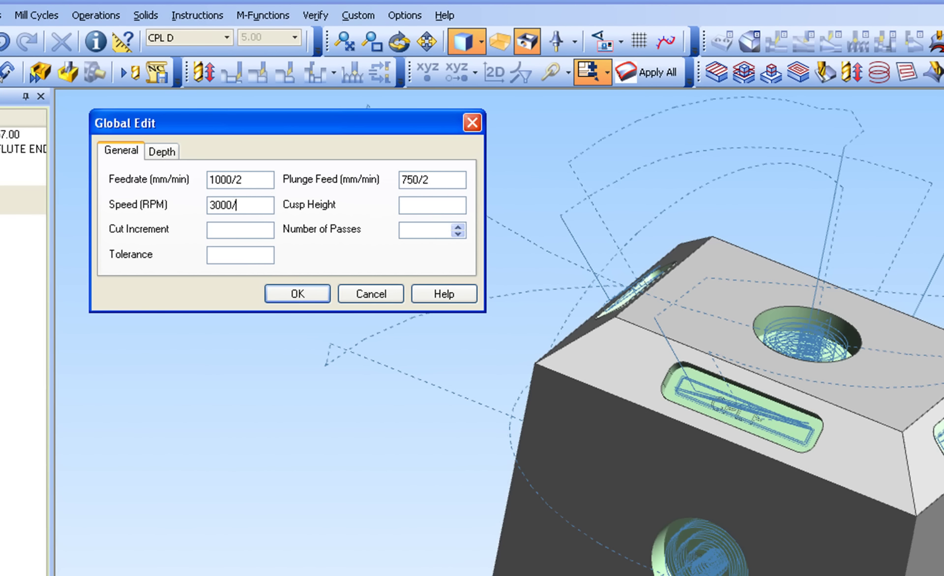
pyautogui.write('2====')
# Open the Clearance value for editing in the global edit's depth settings.
pyautogui.click(162, 151)
pyautogui.click(217, 180)
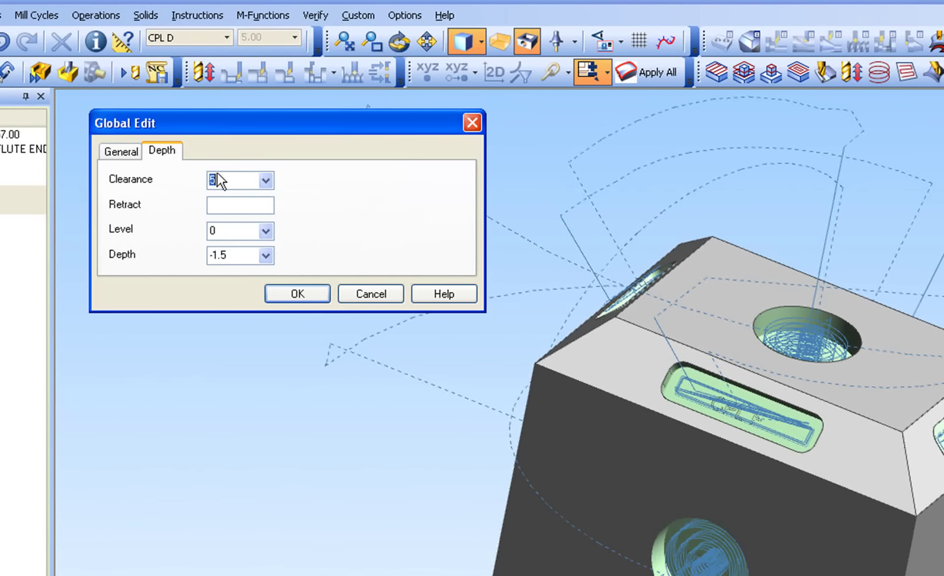
# Clear the Depth value in the global edit and apply the edit to the selected roughing and profiling operations.
pyautogui.click(230, 230)
pyautogui.click(241, 251)
pyautogui.press('Delete')
pyautogui.click(283, 293)
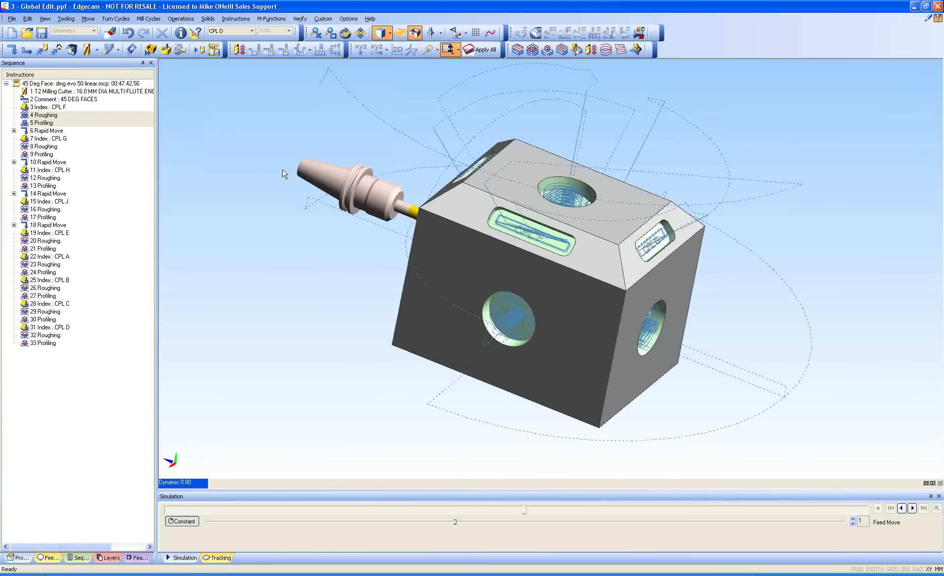
# Inspect the settings of profiling instruction 33 and roughing instruction 32 without changing them.
pyautogui.doubleClick(49, 344)
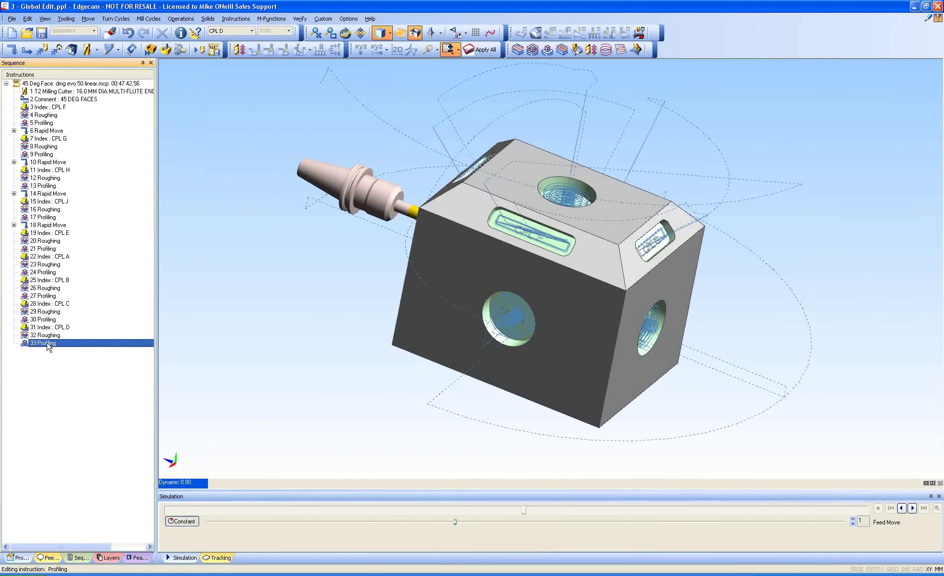
pyautogui.click(352, 370)
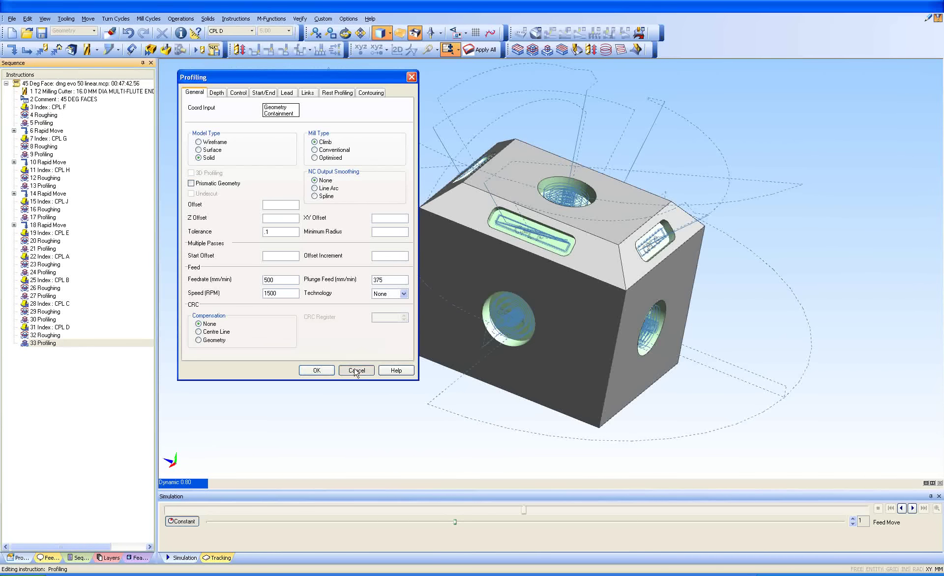
pyautogui.doubleClick(58, 337)
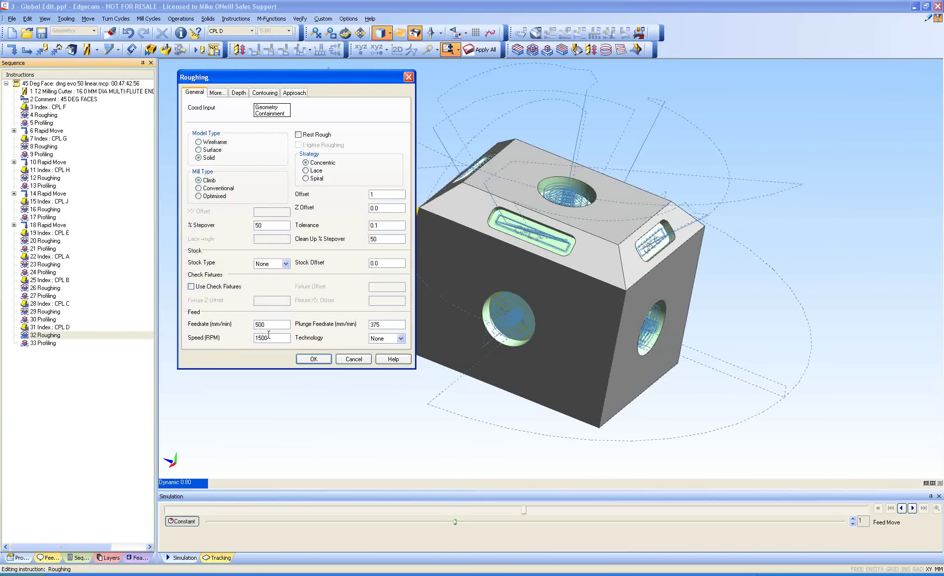
pyautogui.click(353, 359)
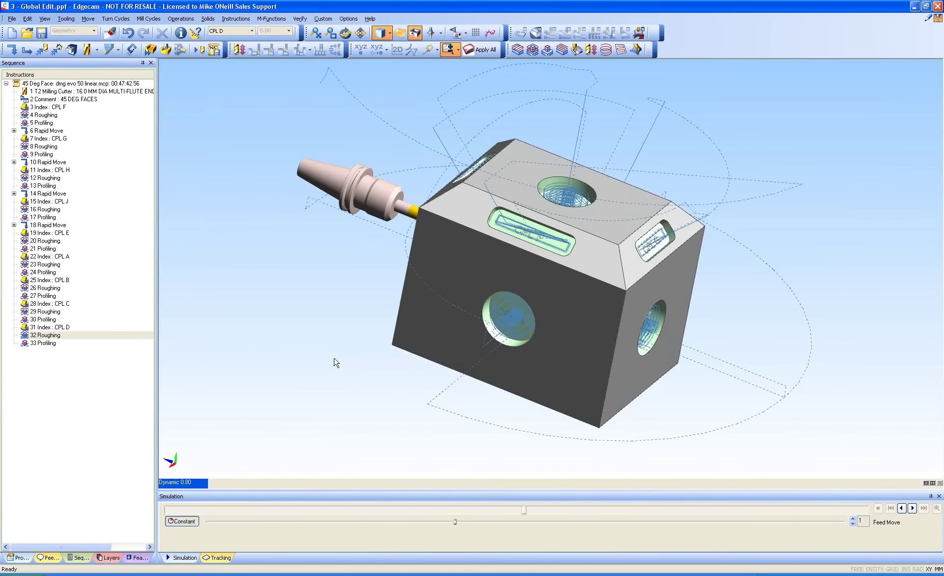
pyautogui.scroll(2, 335, 361)
pyautogui.scroll(-2, 334, 360)
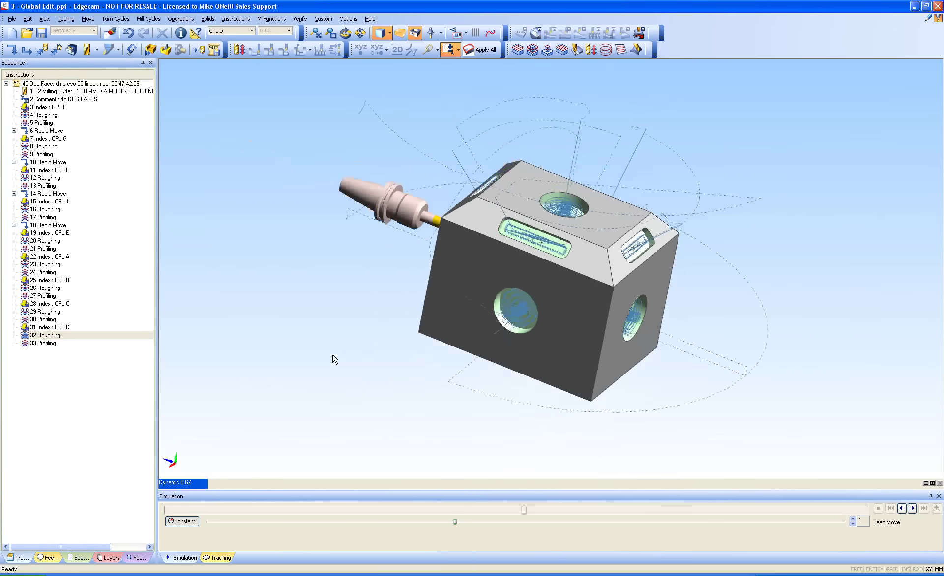
pyautogui.scroll(3, 334, 359)
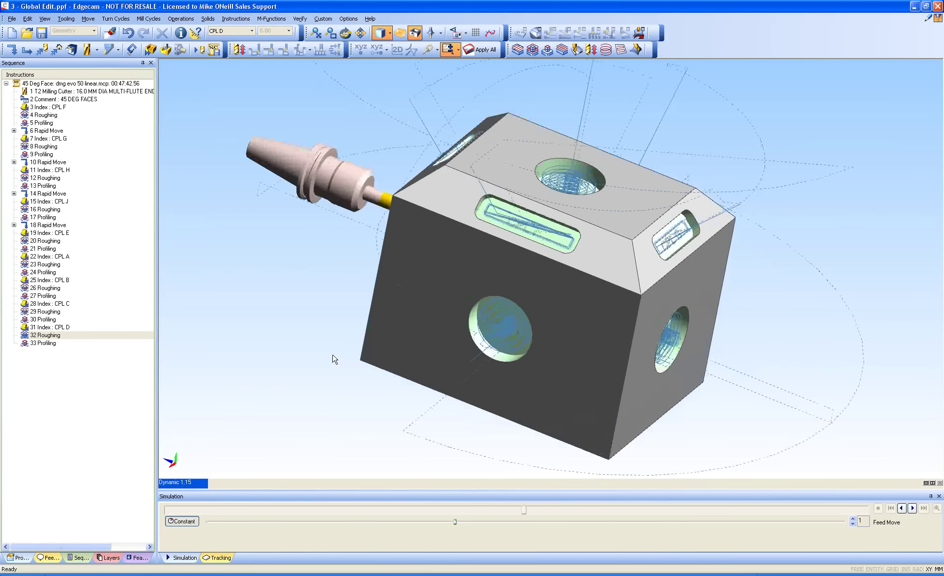
pyautogui.scroll(-3, 335, 359)
pyautogui.scroll(2, 334, 359)
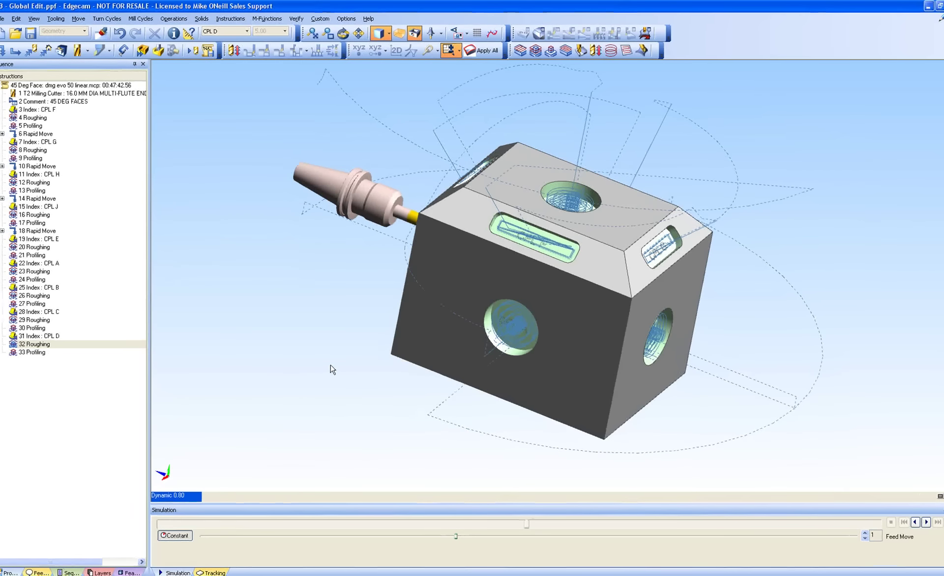
# Set the mouse wheel sensitivity to 1 in the interface preferences.
pyautogui.click(346, 18)
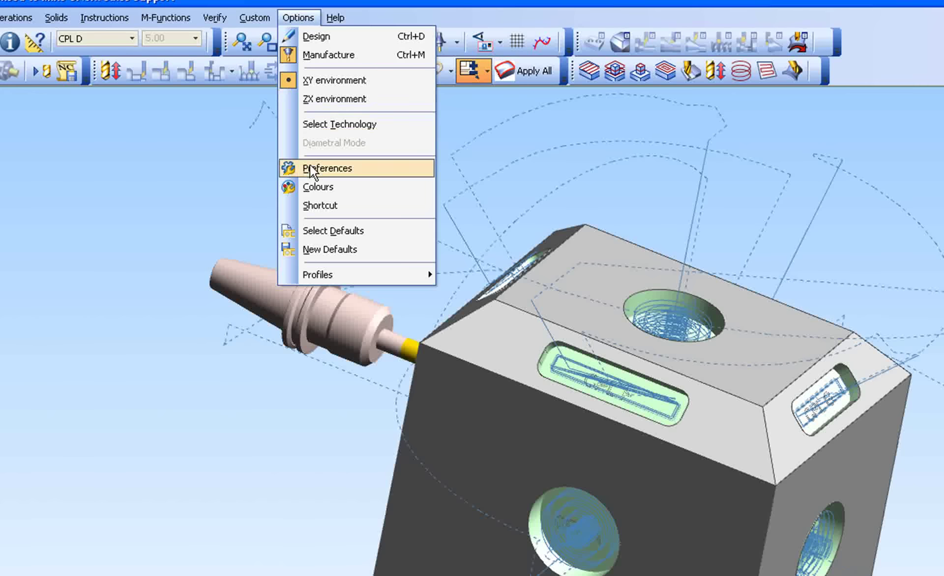
pyautogui.click(354, 107)
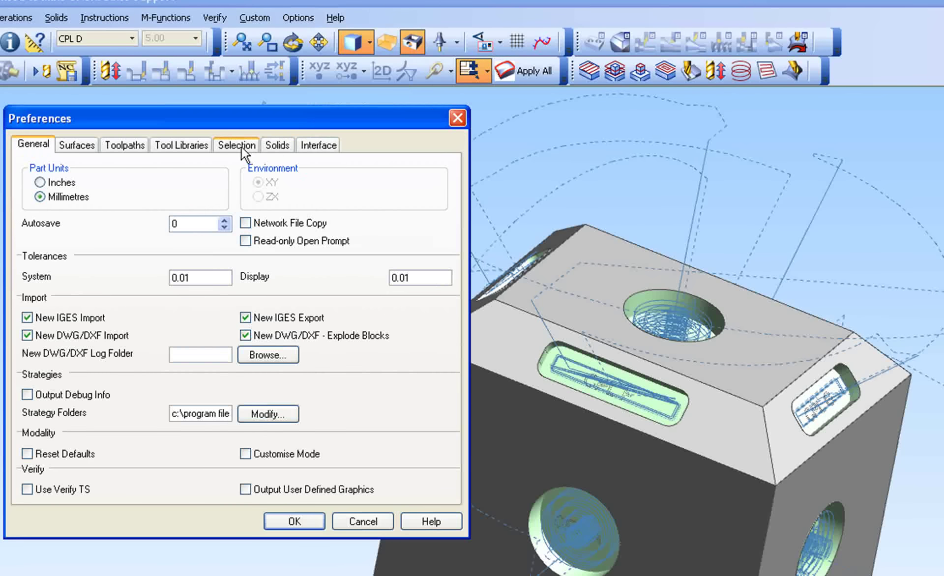
pyautogui.click(241, 148)
pyautogui.click(319, 147)
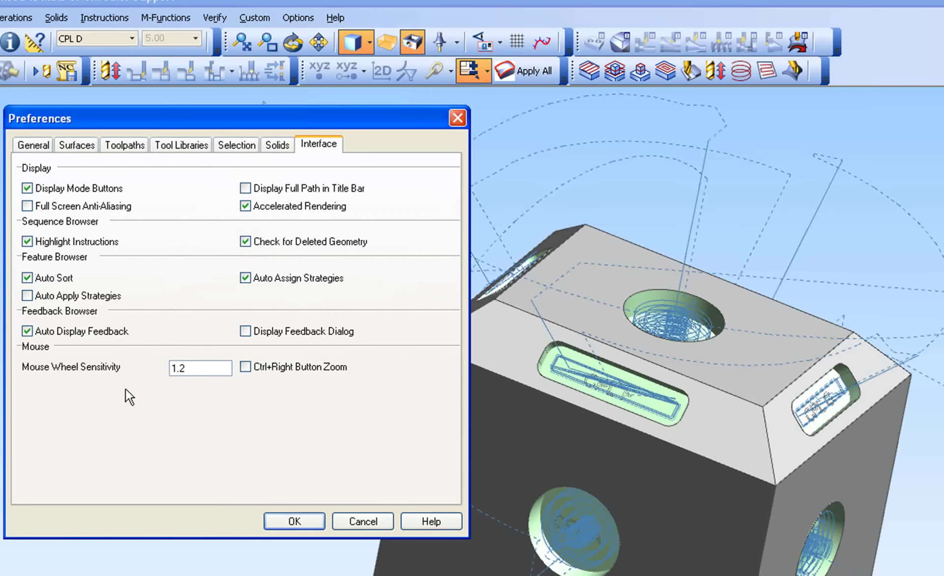
pyautogui.moveTo(196, 368); pyautogui.dragTo(110, 384)
pyautogui.write('1')
pyautogui.click(298, 517)
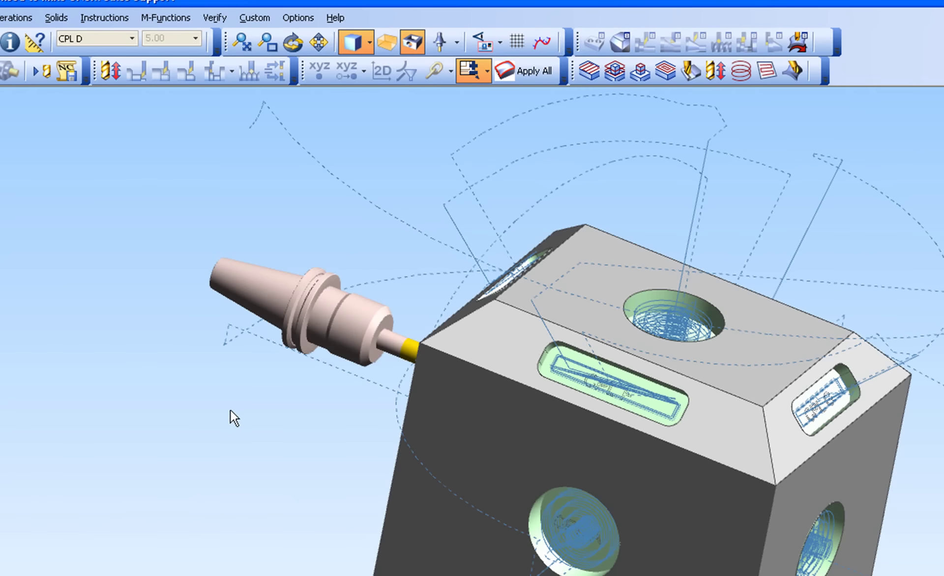
# Set the mouse wheel sensitivity to 0.9 in the interface preferences and test zooming on the part.
pyautogui.click(295, 18)
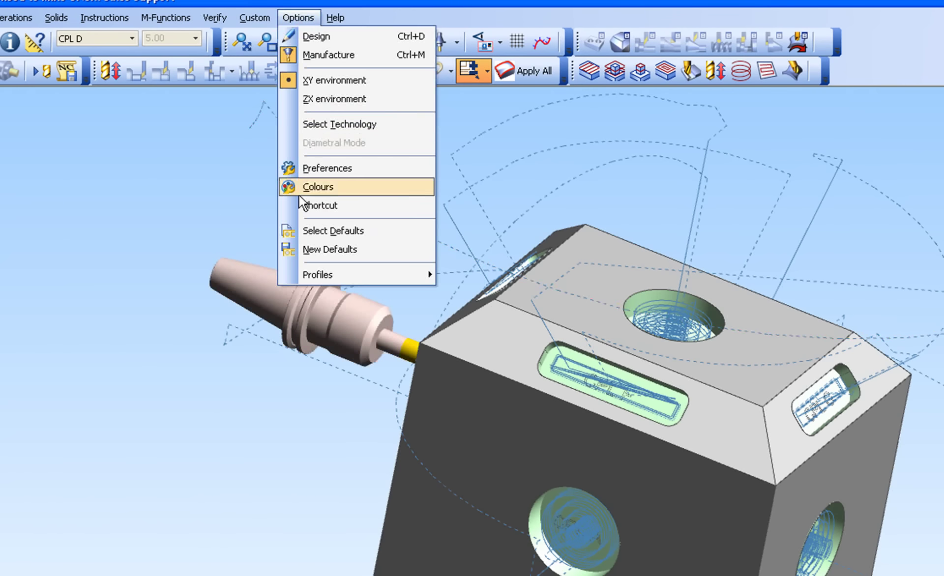
pyautogui.click(302, 169)
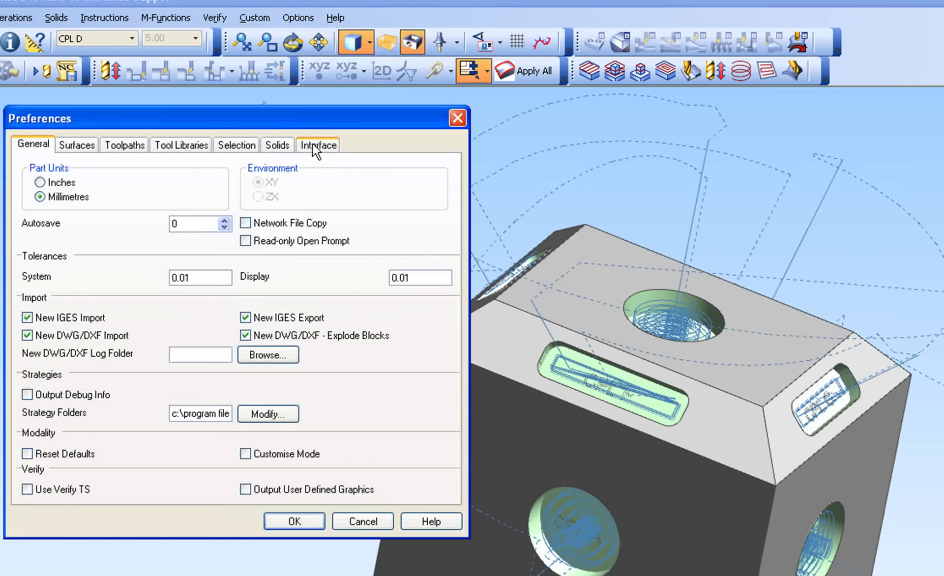
pyautogui.click(314, 145)
pyautogui.doubleClick(204, 368)
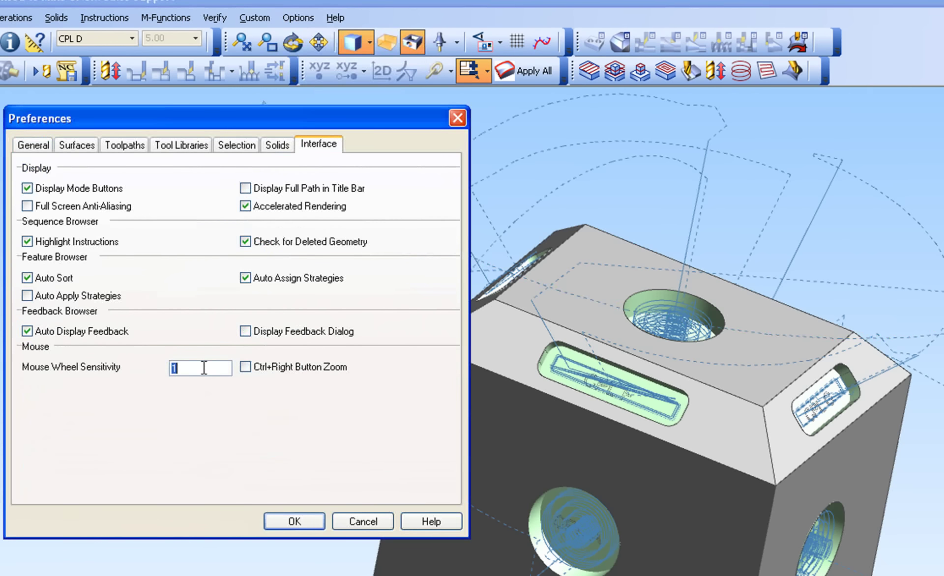
pyautogui.write('0.9')
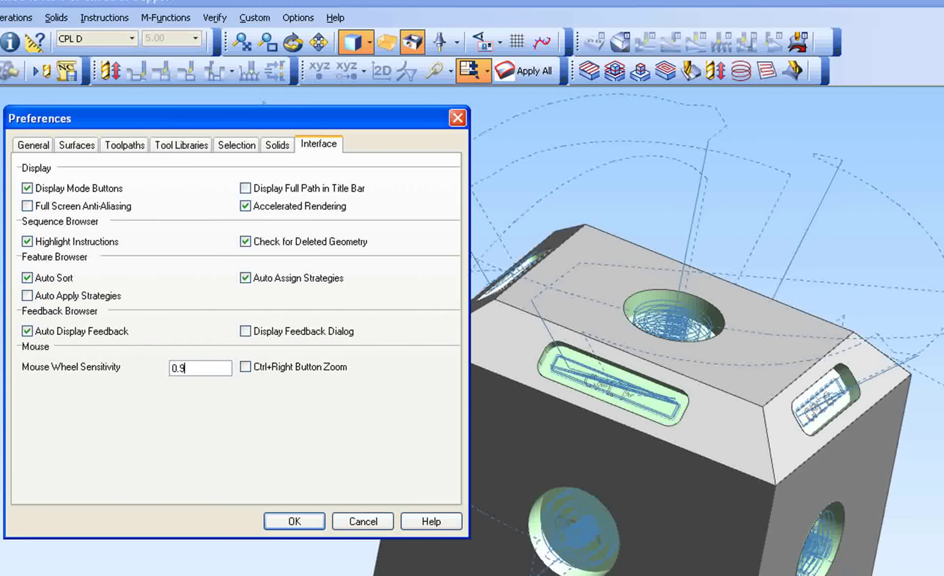
pyautogui.click(290, 519)
pyautogui.scroll(-3, 285, 440)
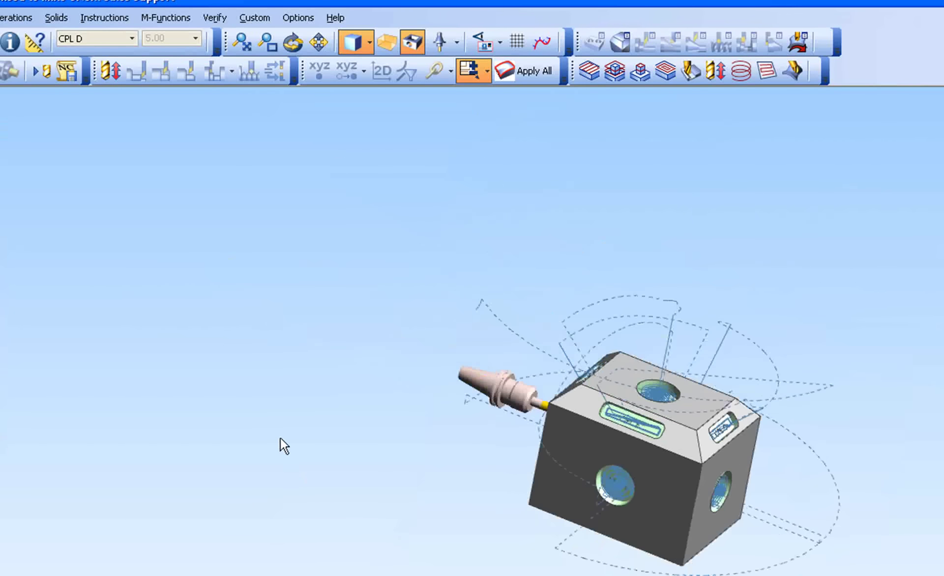
pyautogui.scroll(3, 281, 438)
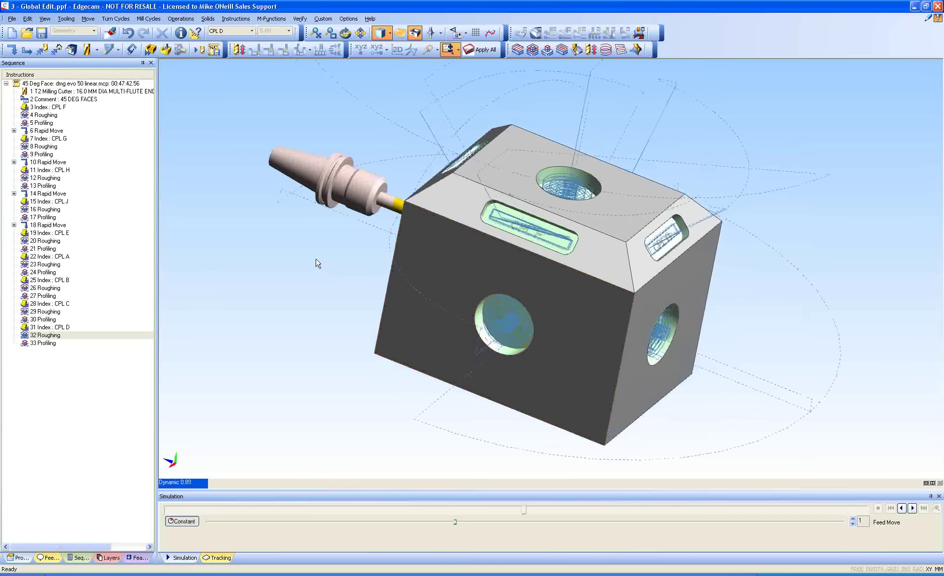
pyautogui.keyDown('shift'); pyautogui.moveTo(245, 435); pyautogui.dragTo(250, 140, button='middle'); pyautogui.keyUp('shift')
# Set the mouse wheel sensitivity to 1.1 in the interface preferences and test the zoom.
pyautogui.click(348, 19)
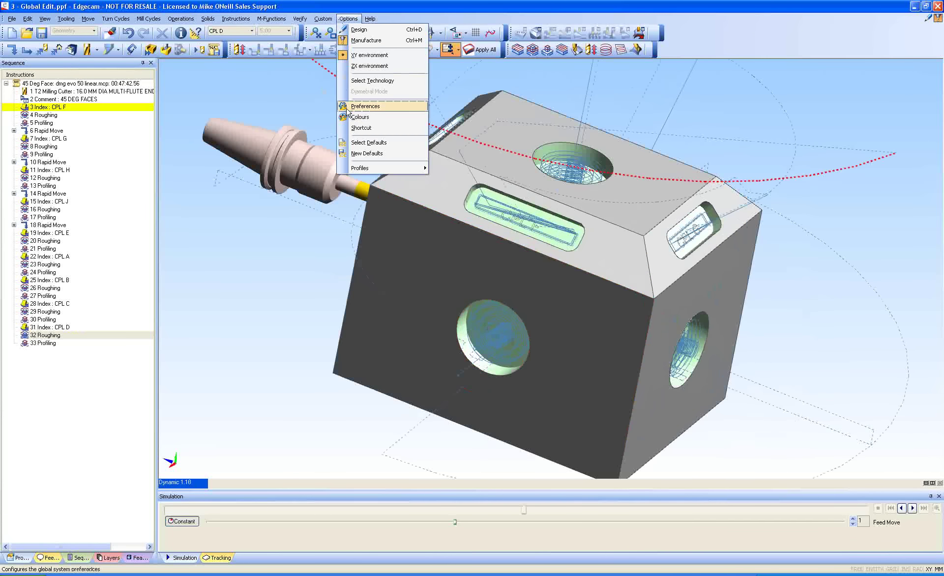
pyautogui.click(365, 107)
pyautogui.click(360, 93)
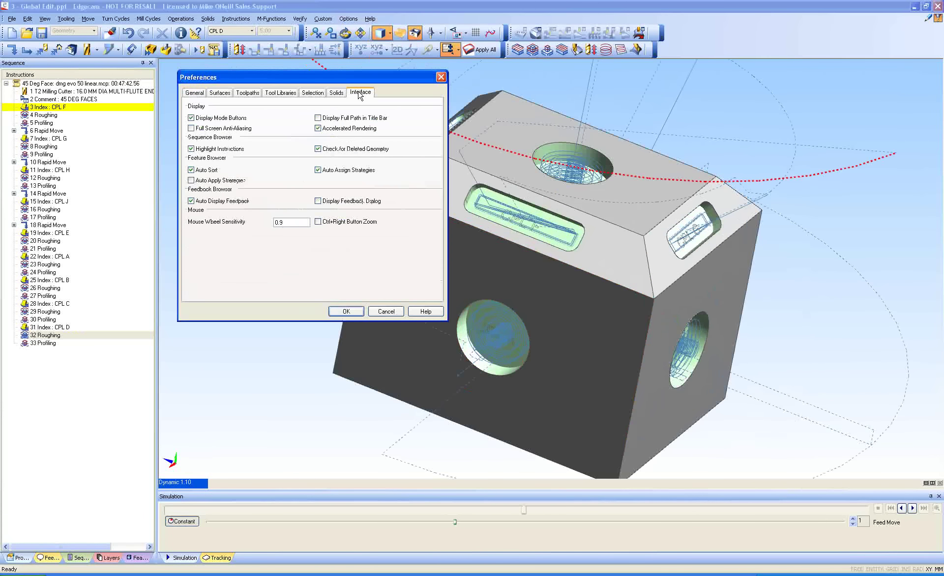
pyautogui.doubleClick(285, 222)
pyautogui.write('1.1')
pyautogui.press('Return')
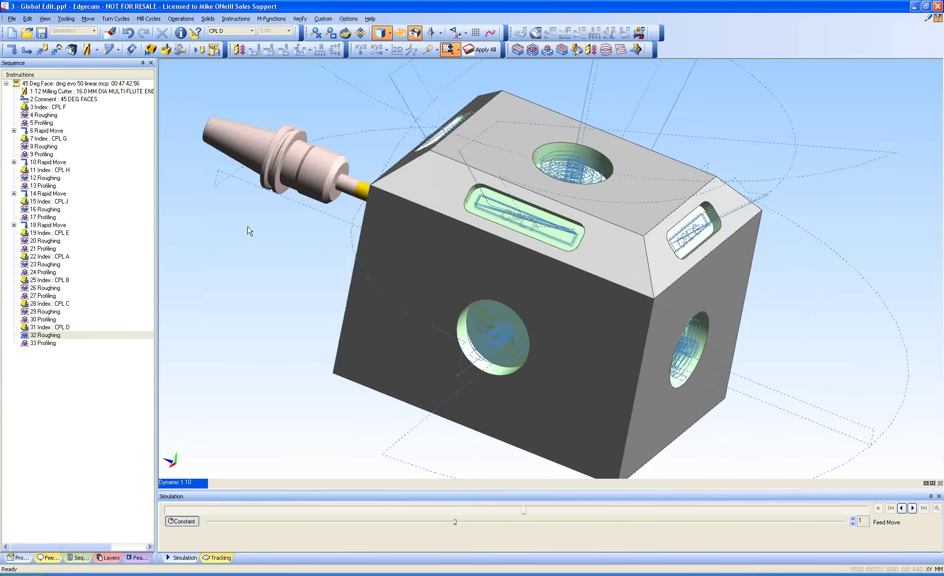
pyautogui.scroll(-2, 282, 265)
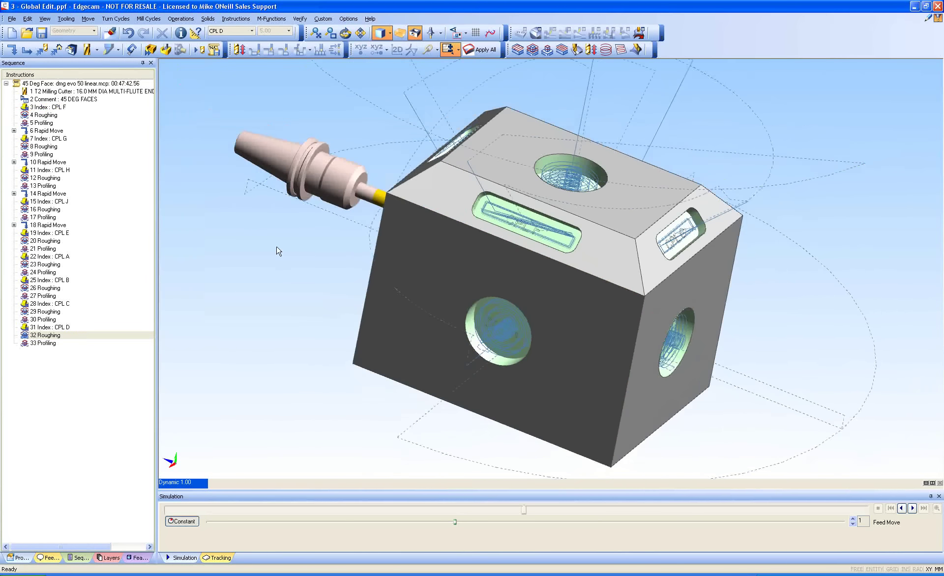
# Open the part file "4 - multiple continious.ppf" from the freeware folder, discarding the changes to "3 - Global Edit.ppf".
pyautogui.click(231, 575)
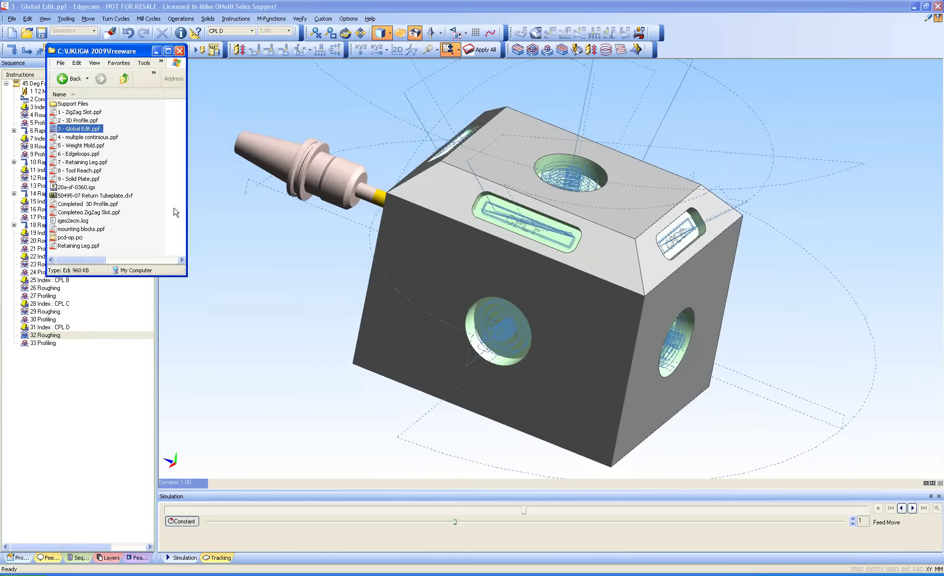
pyautogui.doubleClick(79, 139)
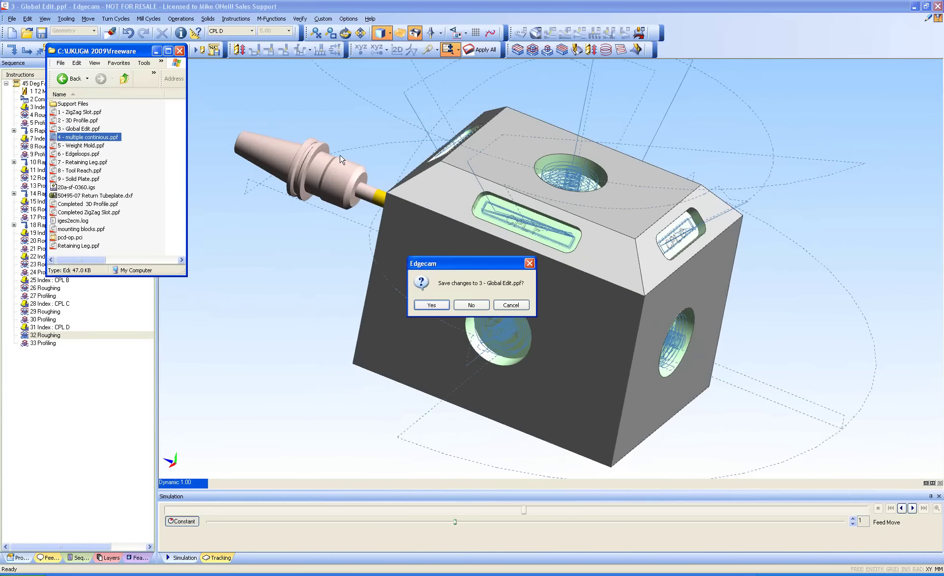
pyautogui.click(472, 305)
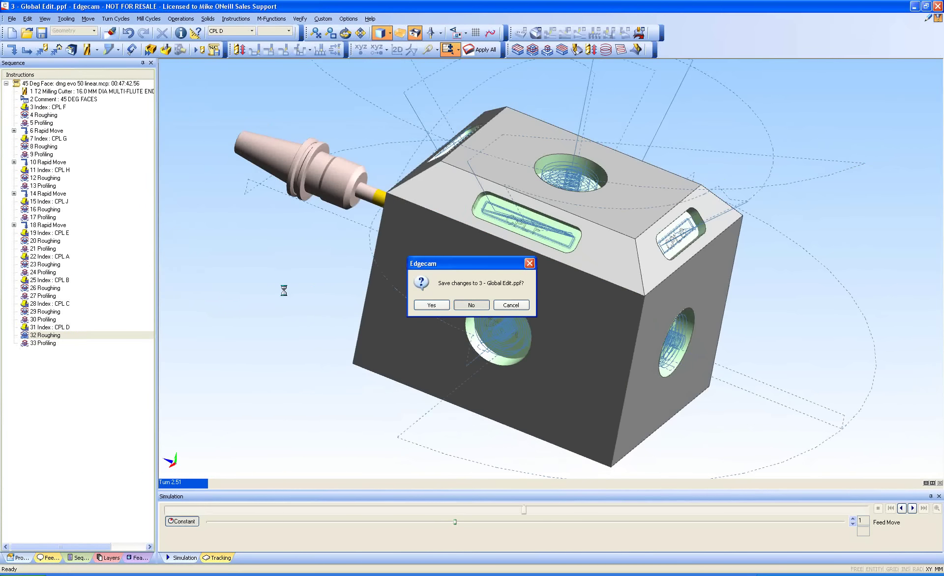
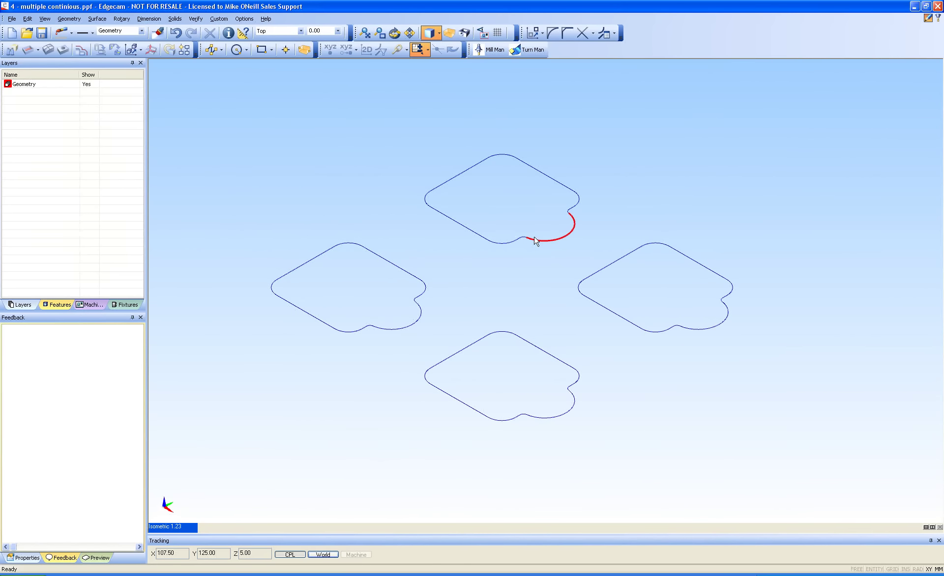
# Create continuous entities from the four closed outlines with the standard Continuous command, selecting each outline individually, and undo the result.
pyautogui.click(68, 19)
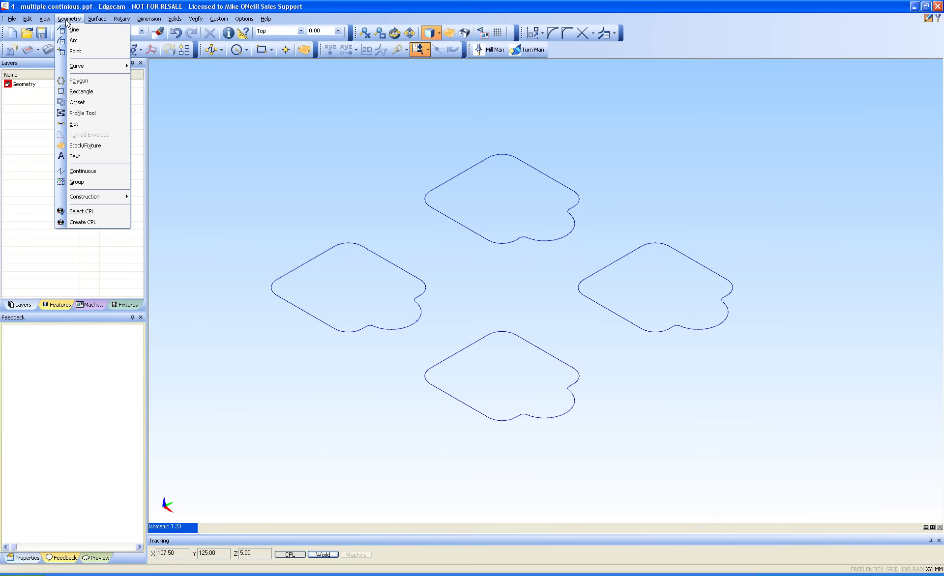
pyautogui.click(90, 172)
pyautogui.click(248, 140)
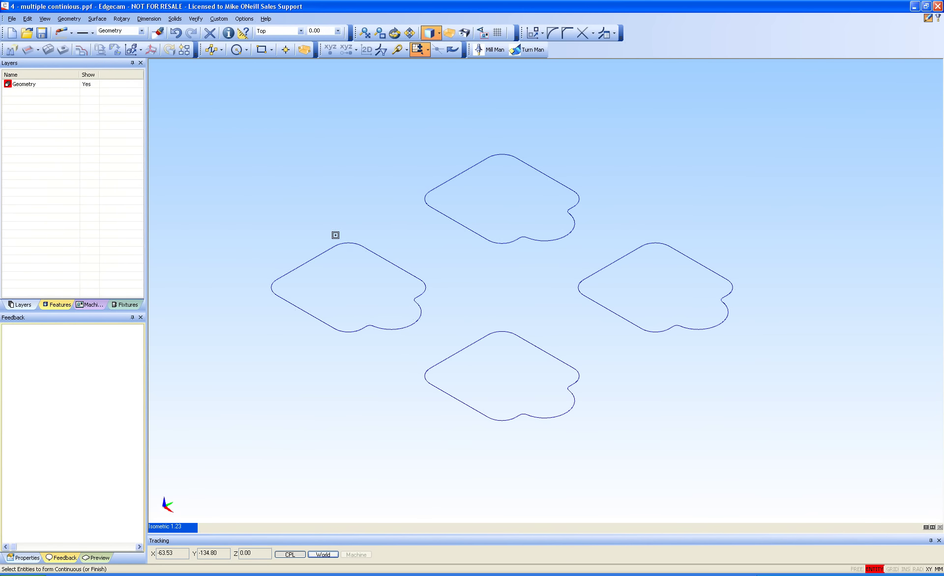
pyautogui.click(358, 247)
pyautogui.click(440, 218)
pyautogui.click(590, 296)
pyautogui.click(531, 338)
pyautogui.rightClick(314, 200)
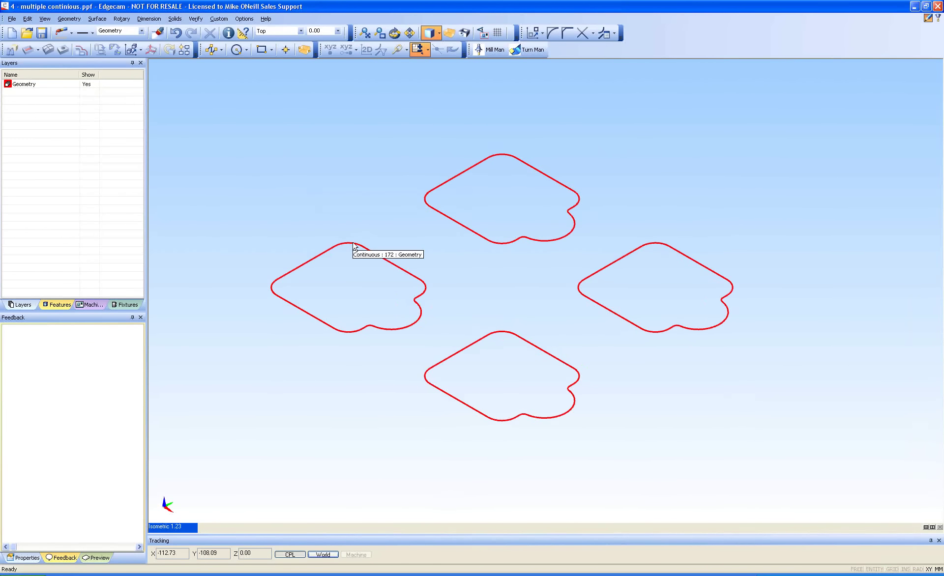
pyautogui.click(176, 34)
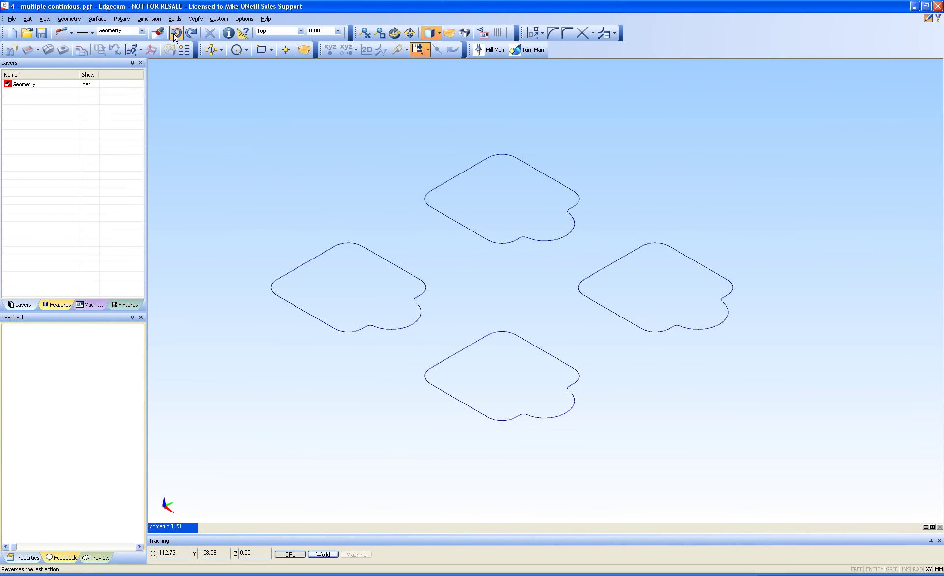
# Set the active colour to green and convert all the outlines at once with the Create Continuous extra.
pyautogui.click(72, 34)
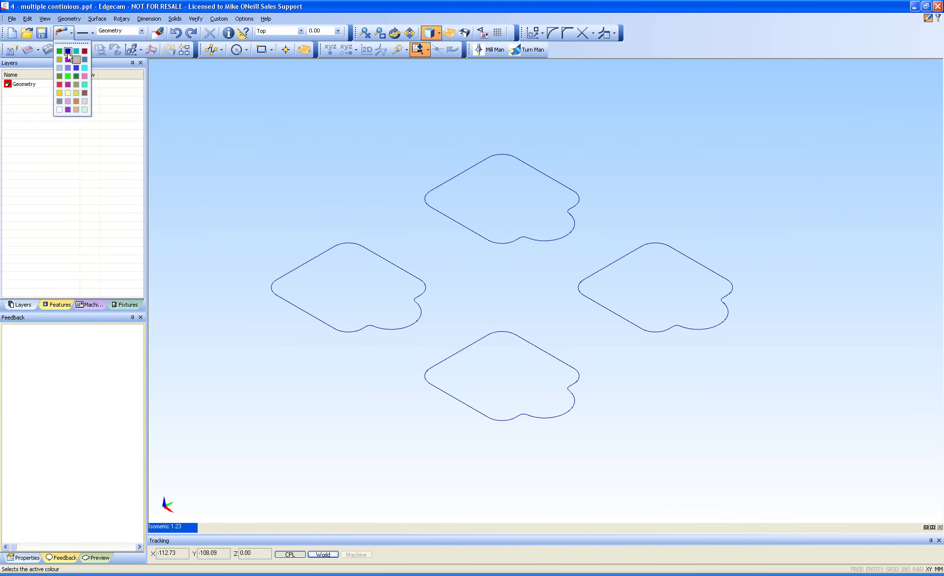
pyautogui.click(59, 51)
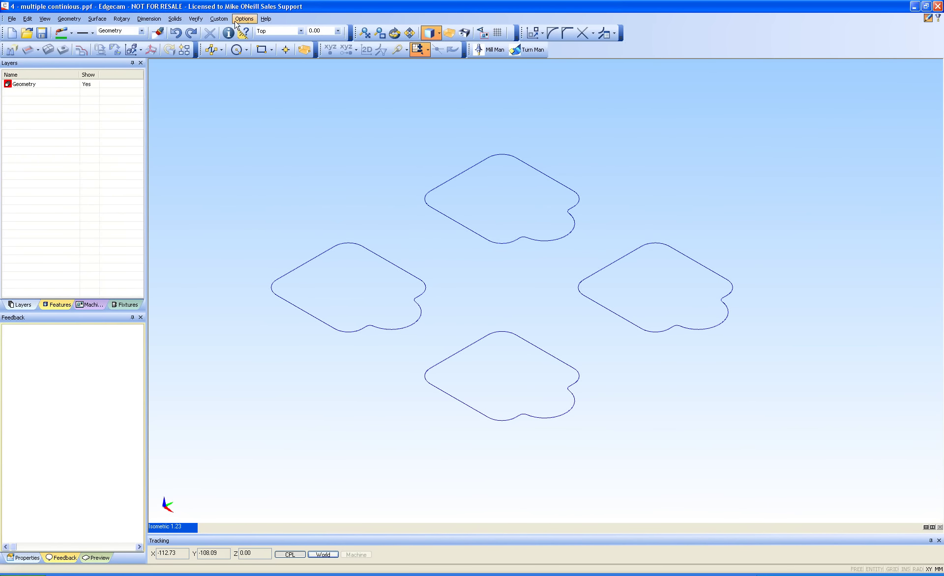
pyautogui.click(218, 18)
pyautogui.moveTo(234, 126)
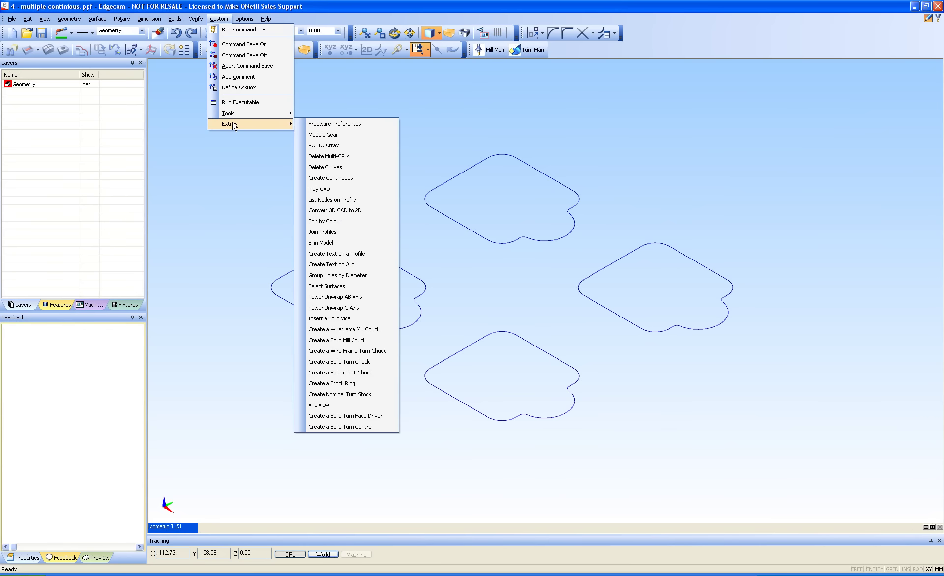
pyautogui.click(336, 178)
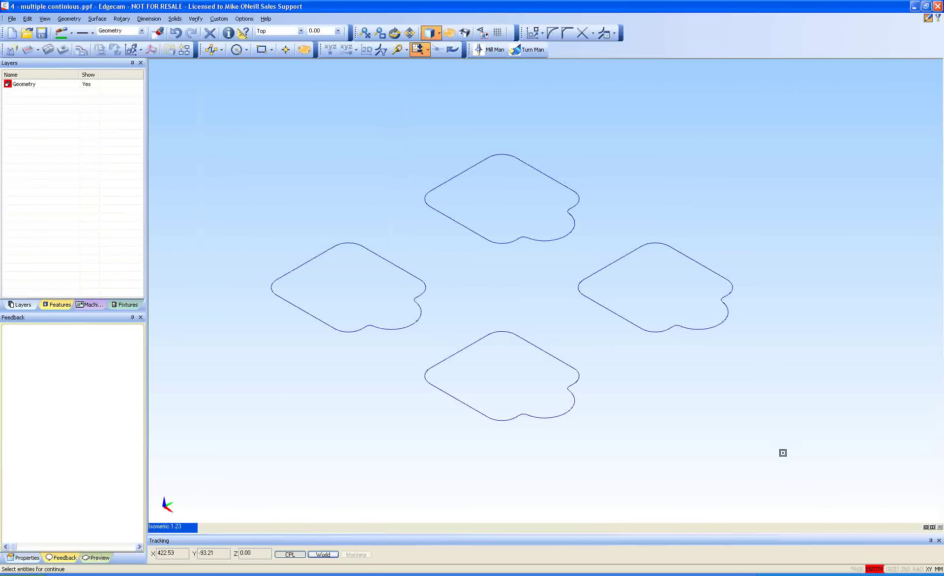
pyautogui.hotkey('ctrl', 'a')
pyautogui.rightClick(371, 114)
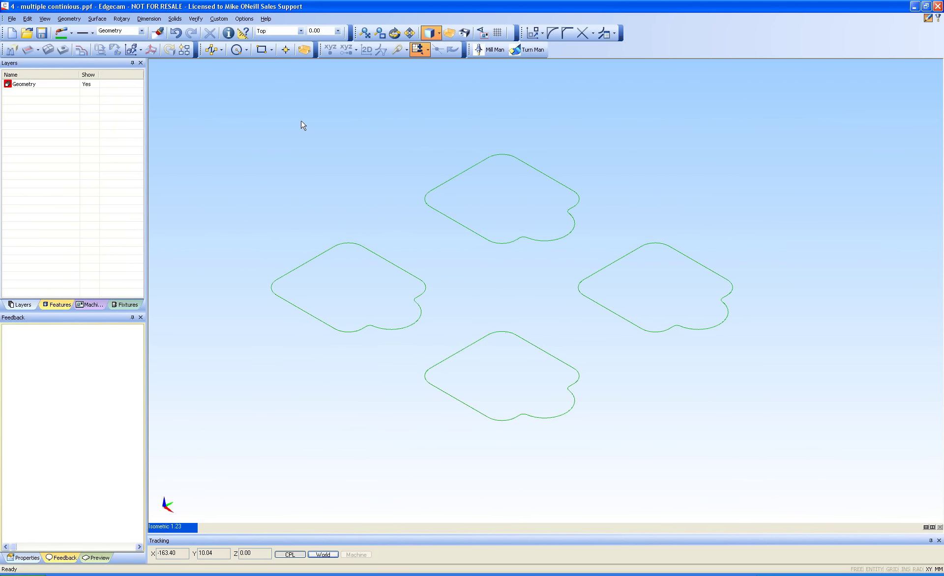
# Place a point near the centre of each of the four closed outlines.
pyautogui.click(285, 49)
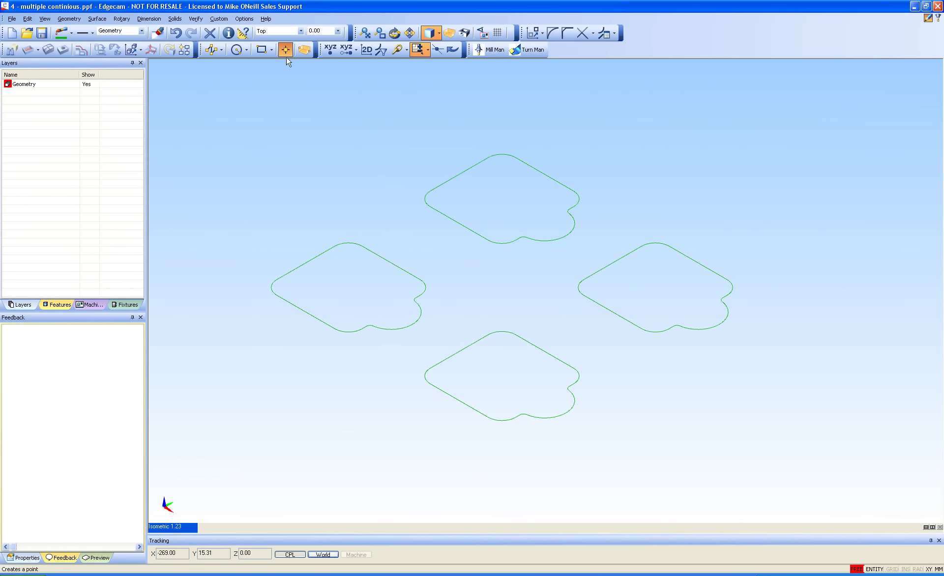
pyautogui.click(350, 285)
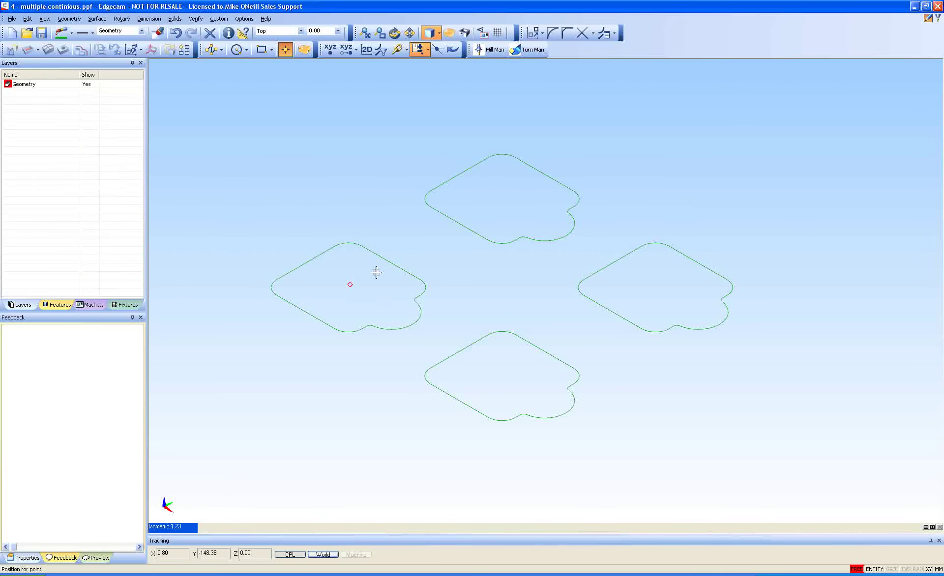
pyautogui.click(501, 196)
pyautogui.click(655, 287)
pyautogui.click(501, 378)
pyautogui.press('Escape')
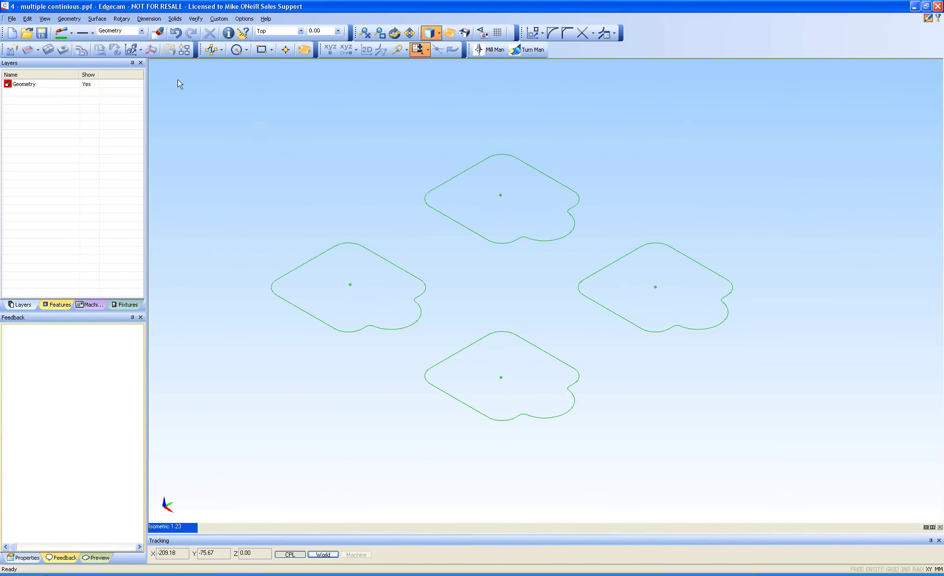
# Create an unnamed ruled surface between the centre point and the surrounding outline for each of the four profiles.
pyautogui.click(97, 19)
pyautogui.click(104, 36)
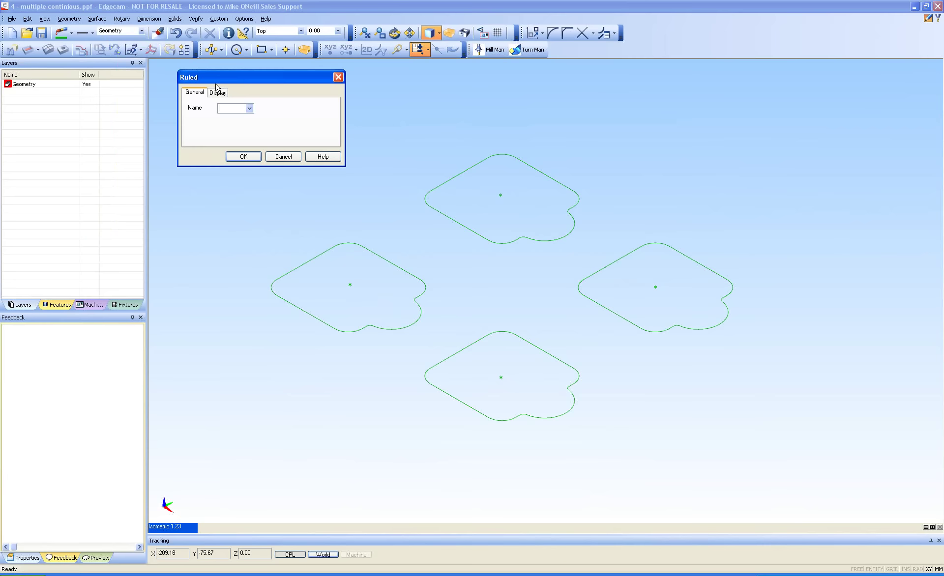
pyautogui.click(244, 156)
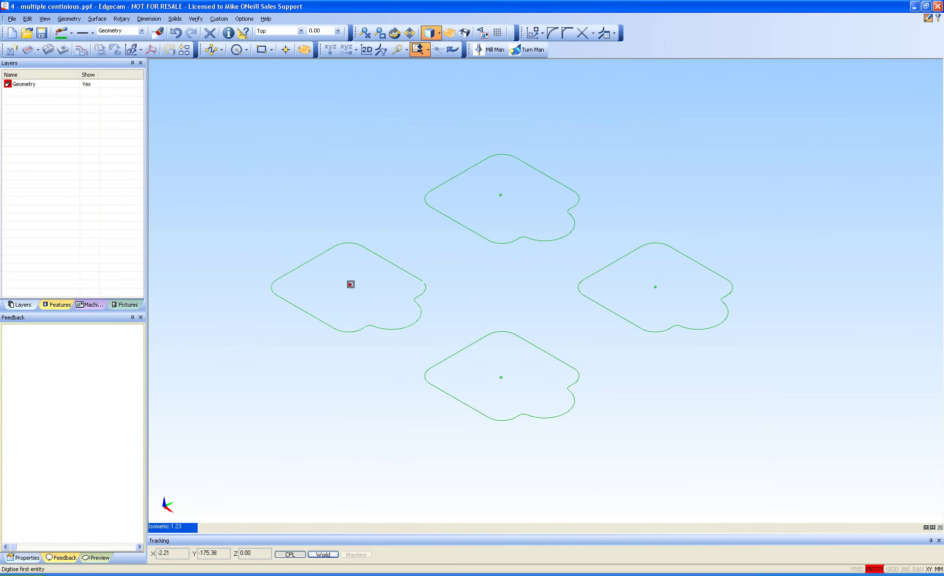
pyautogui.click(368, 253)
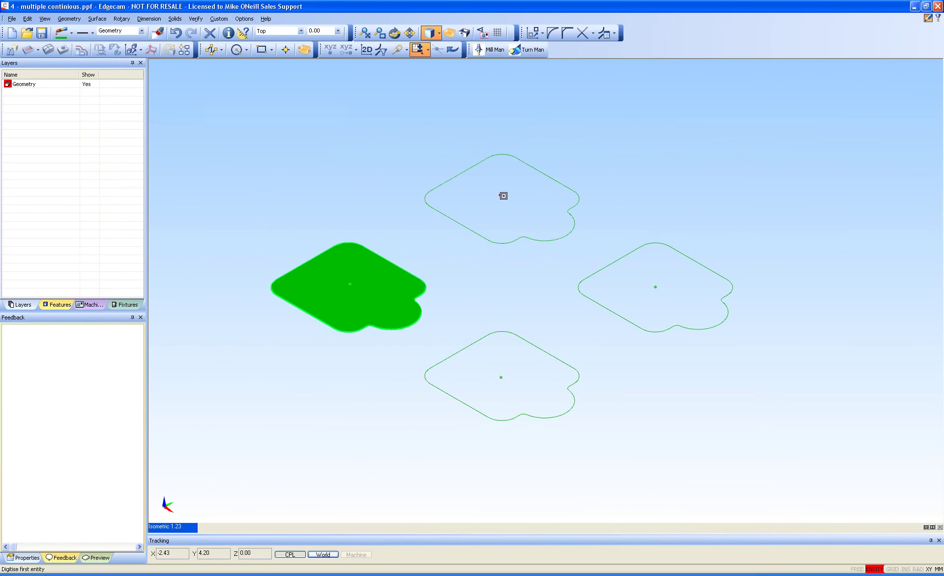
pyautogui.click(527, 175)
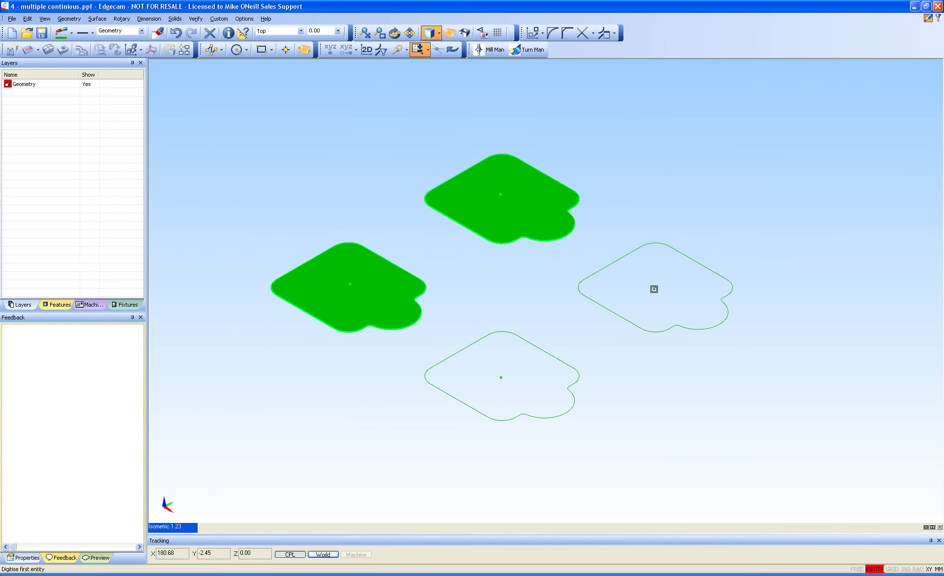
pyautogui.click(670, 251)
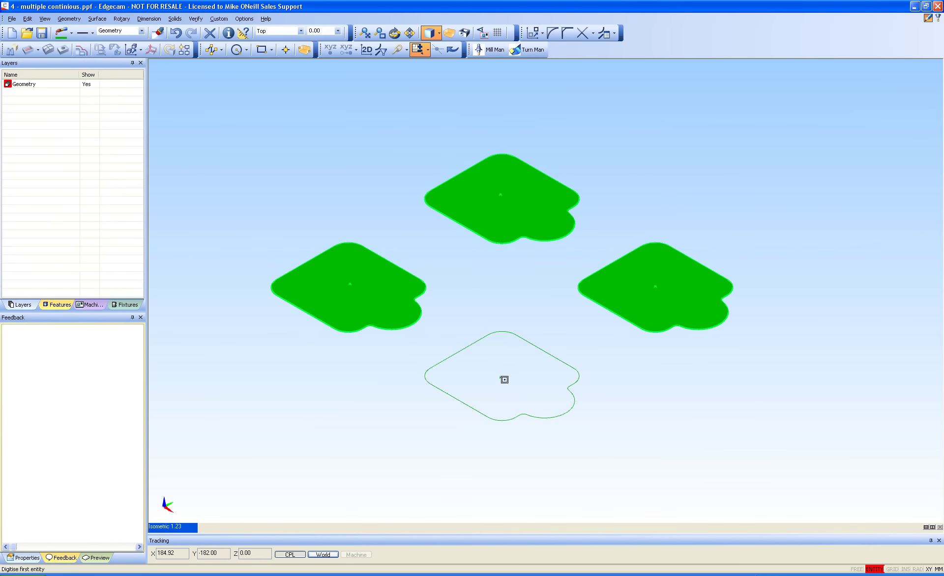
pyautogui.click(533, 341)
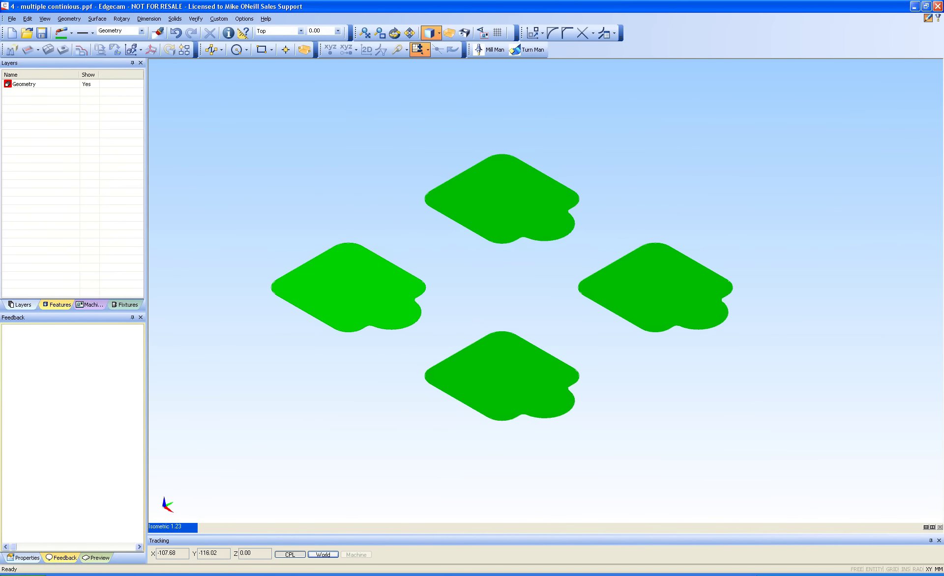
# Open the part file "5 - Weight Mold.ppf" from the freeware folder, discarding the changes to "4 - multiple continious.ppf".
pyautogui.click(195, 575)
pyautogui.moveTo(93, 146); pyautogui.dragTo(343, 157)
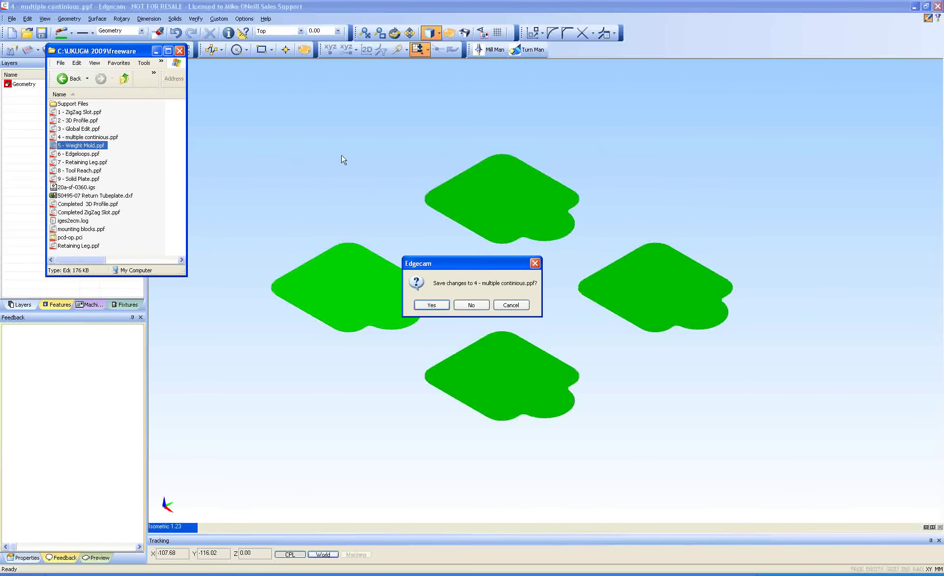
pyautogui.click(470, 306)
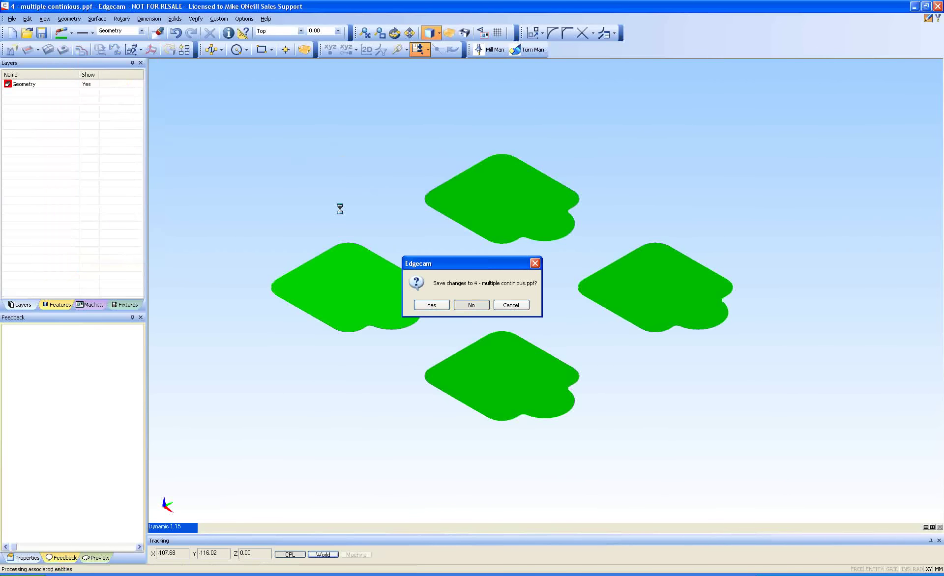
pyautogui.moveTo(356, 228); pyautogui.dragTo(362, 205, button='middle')
pyautogui.moveTo(543, 331); pyautogui.dragTo(536, 352, button='middle')
pyautogui.scroll(4, 502, 314)
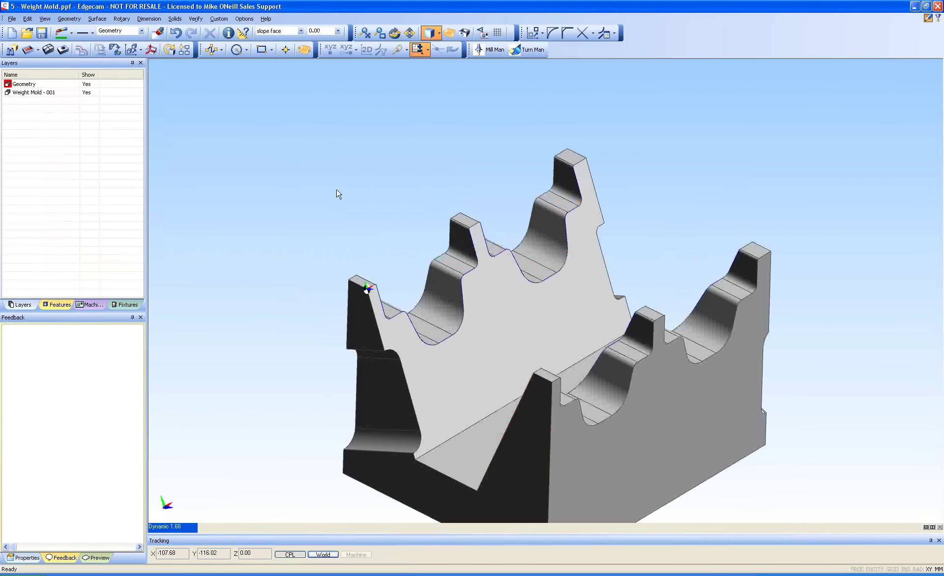
pyautogui.keyDown('ctrl'); pyautogui.moveTo(336, 191); pyautogui.dragTo(279, 189, button='middle'); pyautogui.keyUp('ctrl')
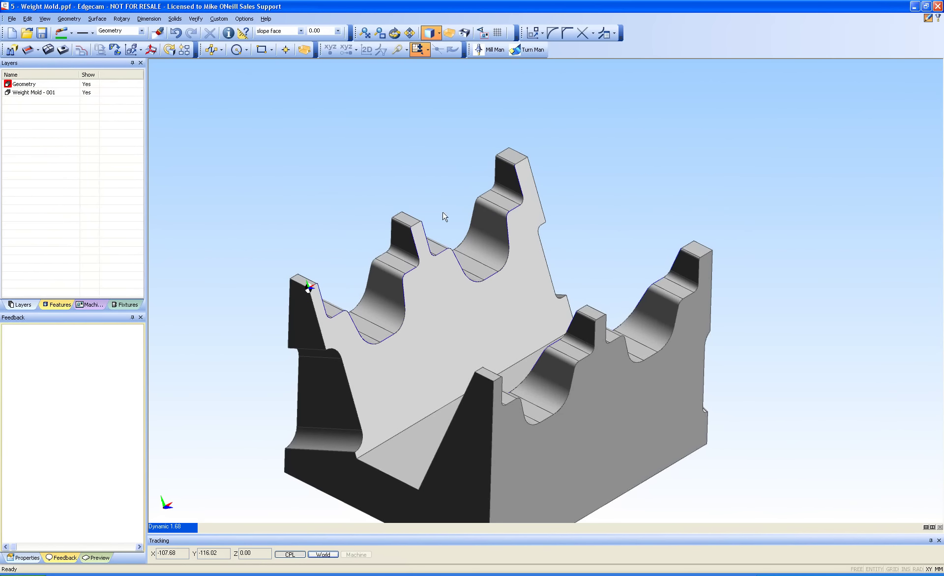
# Hide the "Weight Mold - 001" layer and convert all four open profiles at once with the Create Continuous extra.
pyautogui.doubleClick(89, 93)
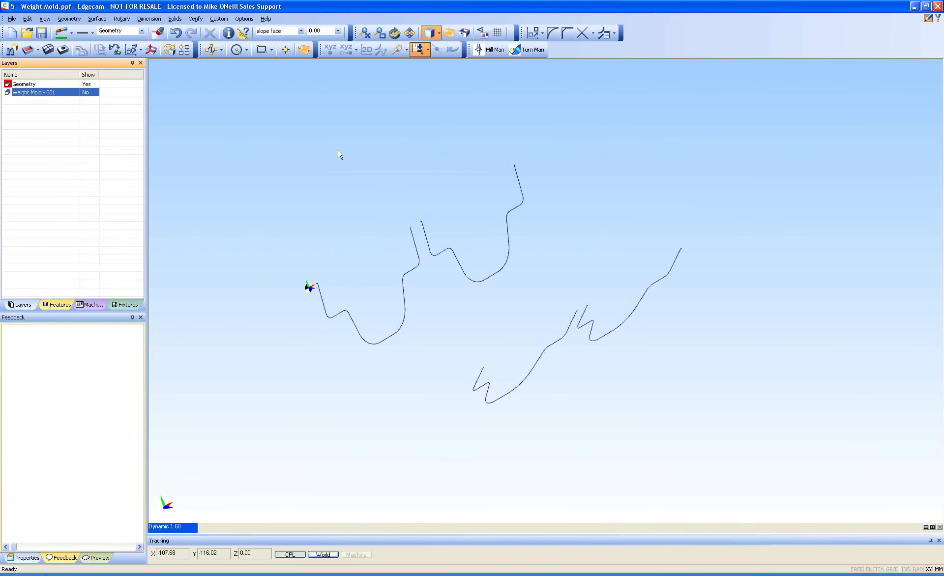
pyautogui.click(220, 19)
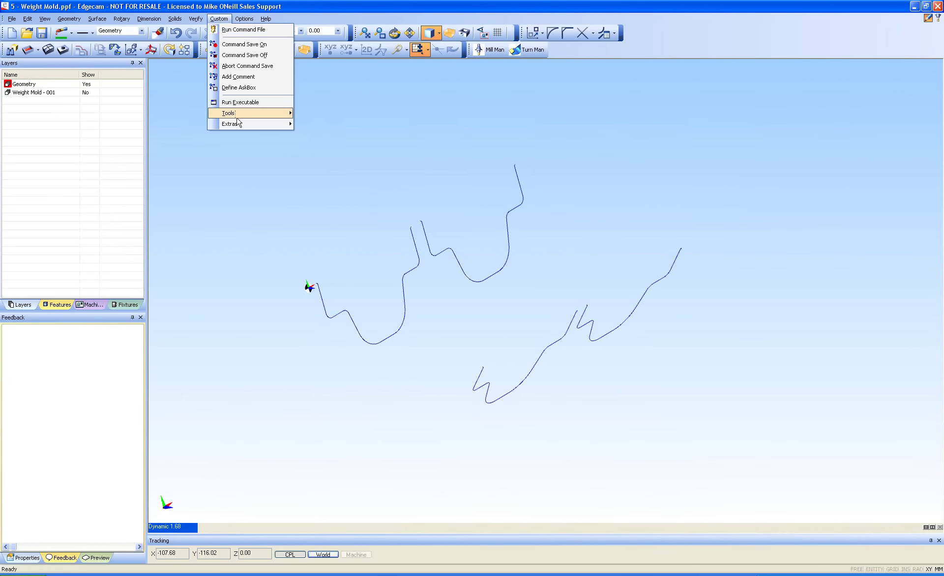
pyautogui.moveTo(238, 124)
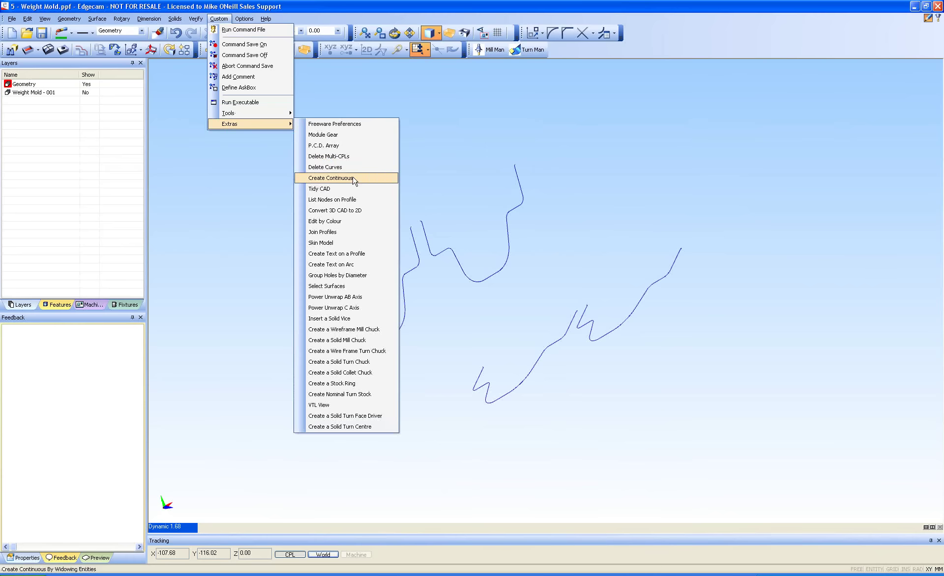
pyautogui.click(353, 179)
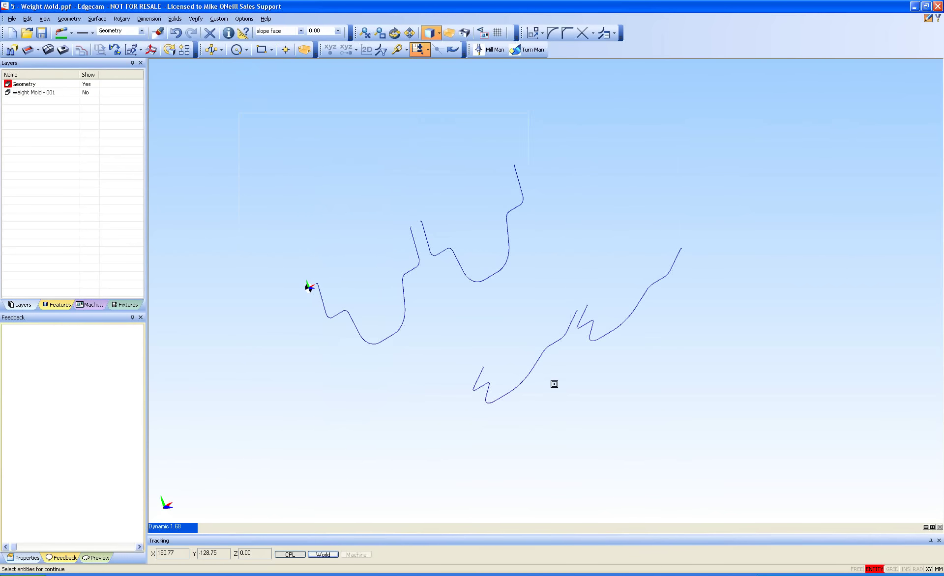
pyautogui.moveTo(554, 384)
pyautogui.mouseDown()
pyautogui.moveTo(747, 385)
pyautogui.moveTo(748, 451)
pyautogui.mouseUp()
pyautogui.rightClick(757, 257)
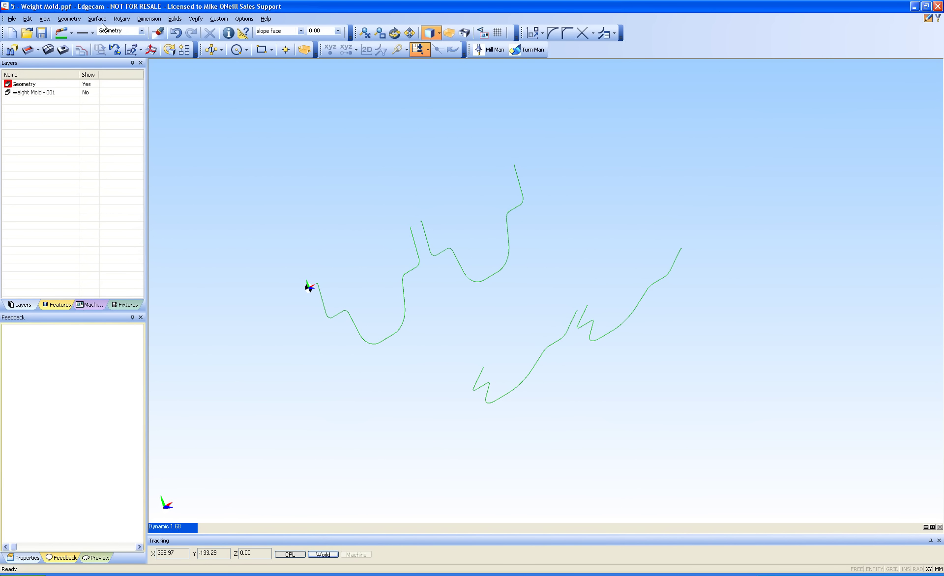
# Close the farther profile on the origin's side with a polyline between its two open ends, using entity digitising.
pyautogui.click(72, 19)
pyautogui.click(73, 30)
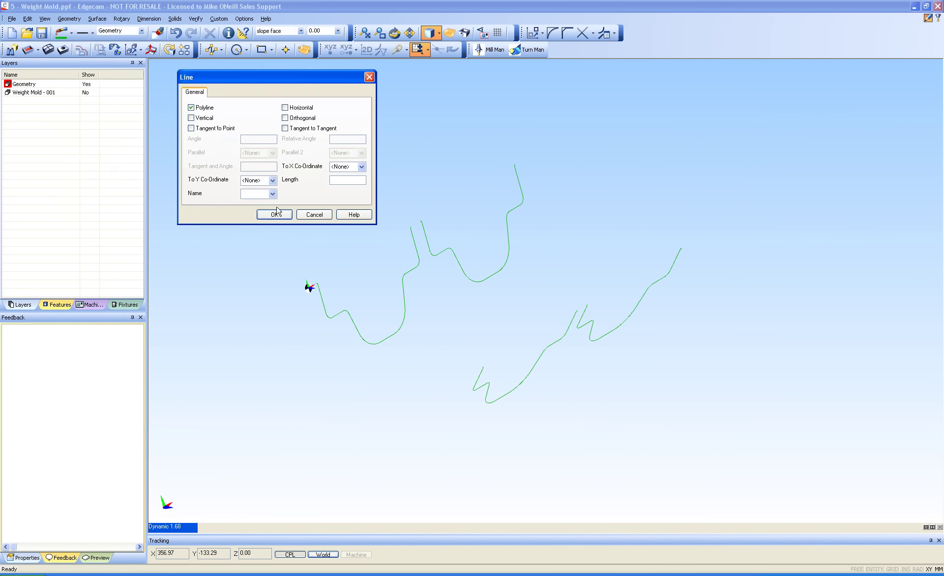
pyautogui.click(271, 215)
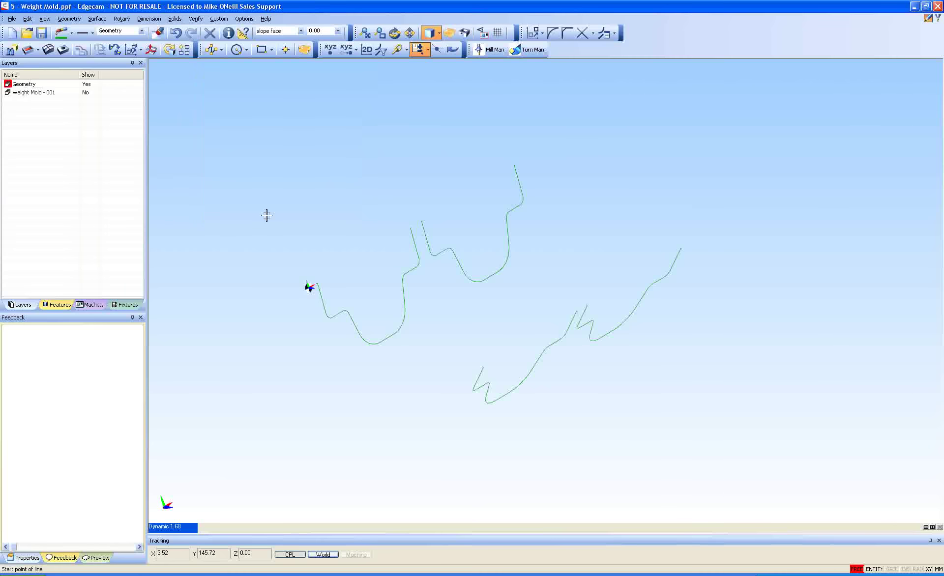
pyautogui.click(876, 569)
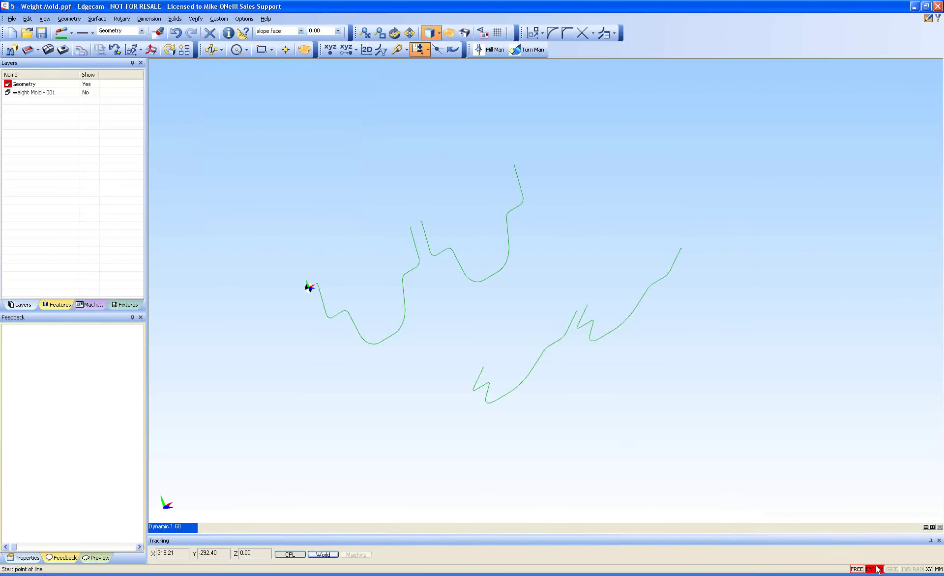
pyautogui.click(515, 166)
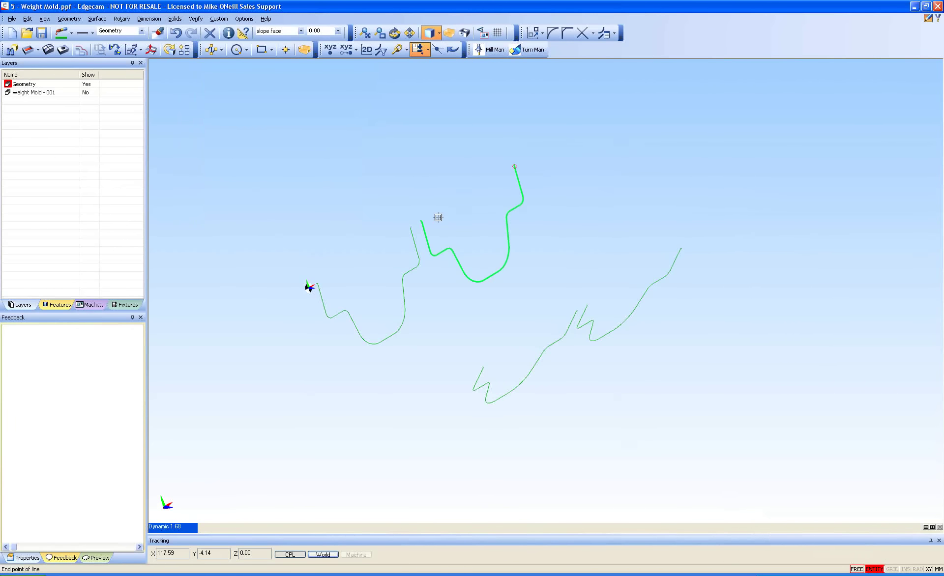
pyautogui.click(421, 221)
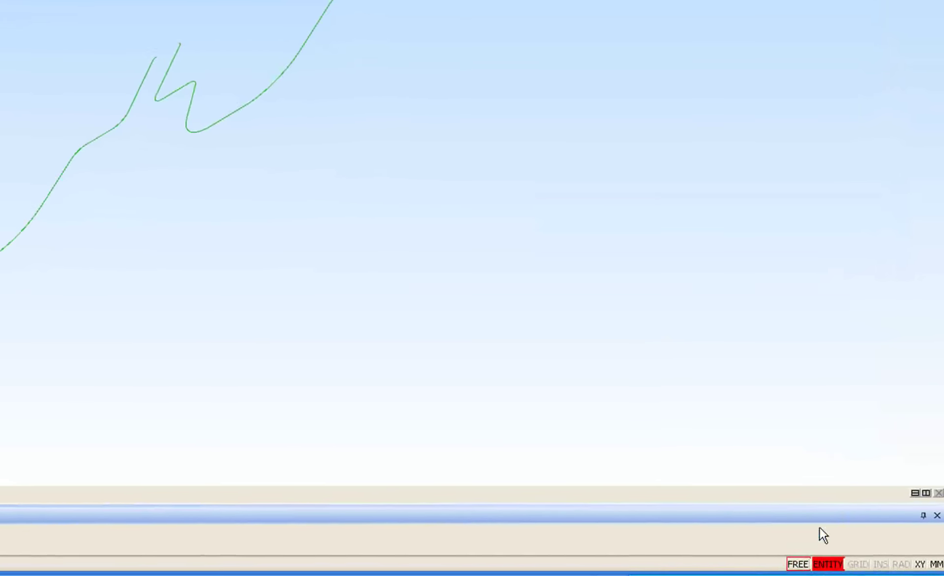
# Toggle between free and entity digitising and close the farther profile on the opposite side with a line between its ends.
pyautogui.click(792, 564)
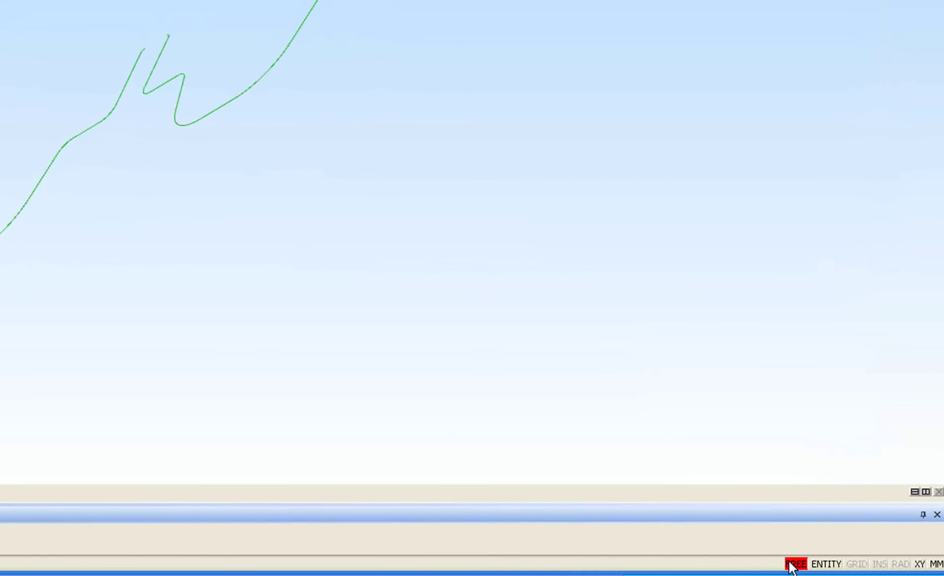
pyautogui.click(827, 564)
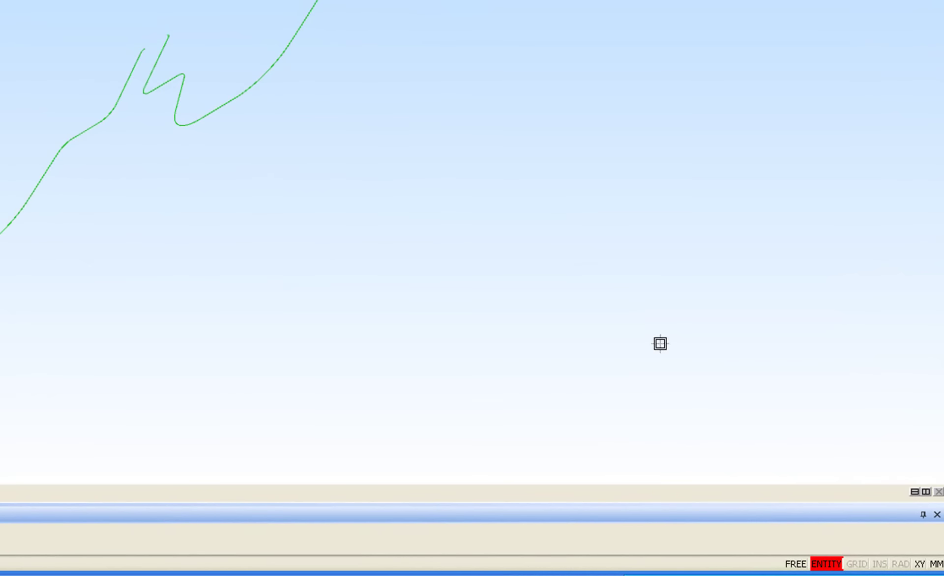
pyautogui.click(795, 563)
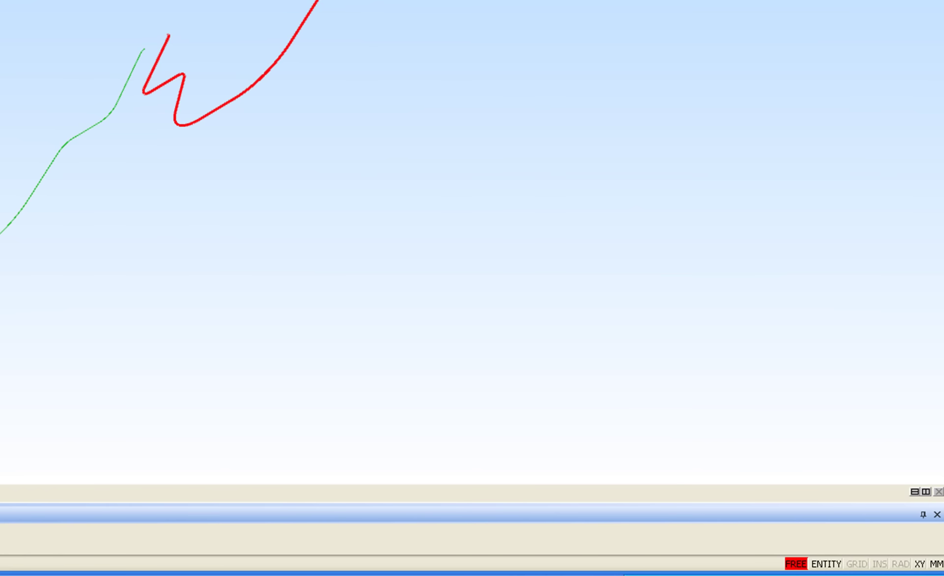
pyautogui.click(166, 33)
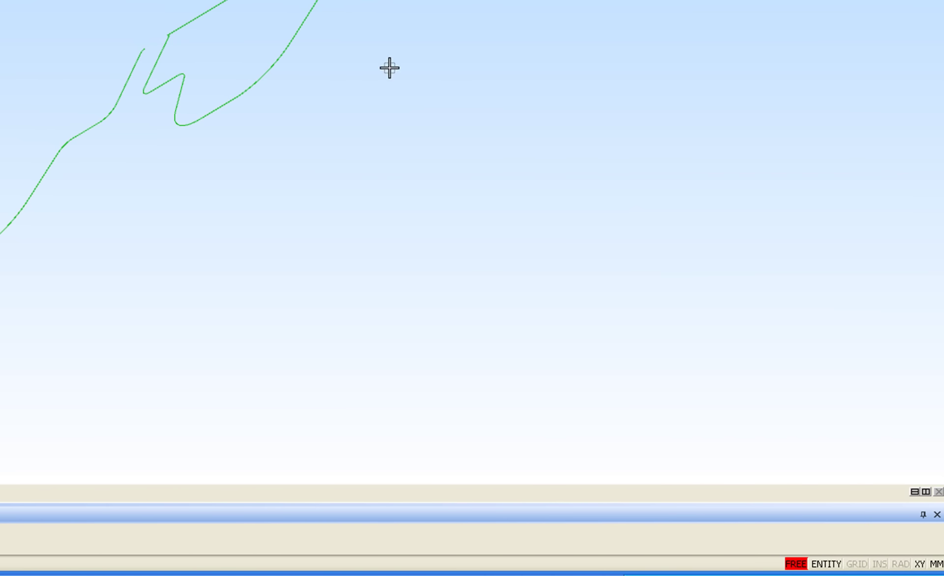
# Restart the Line command with entity digitising and close the two remaining profiles with a line between each one's open ends.
pyautogui.rightClick(483, 39)
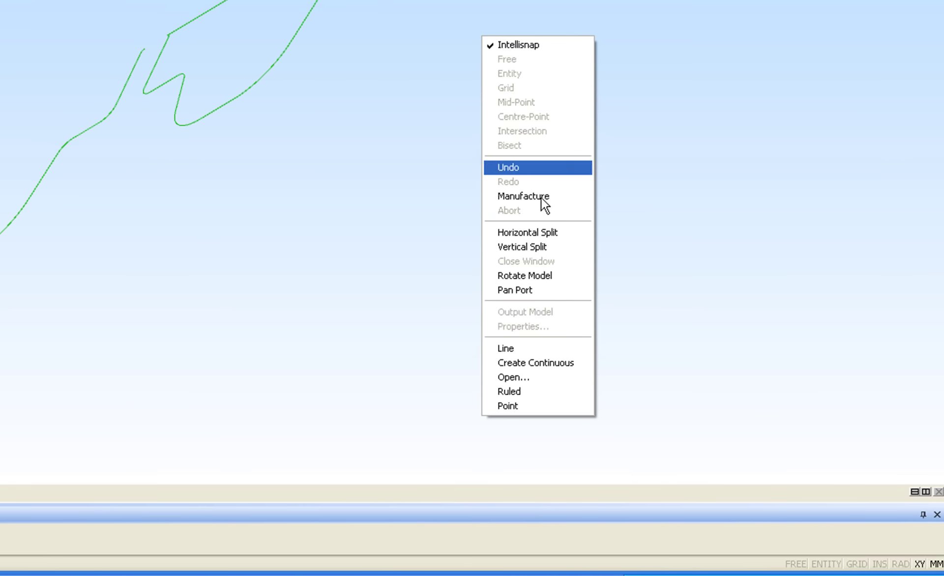
pyautogui.click(524, 347)
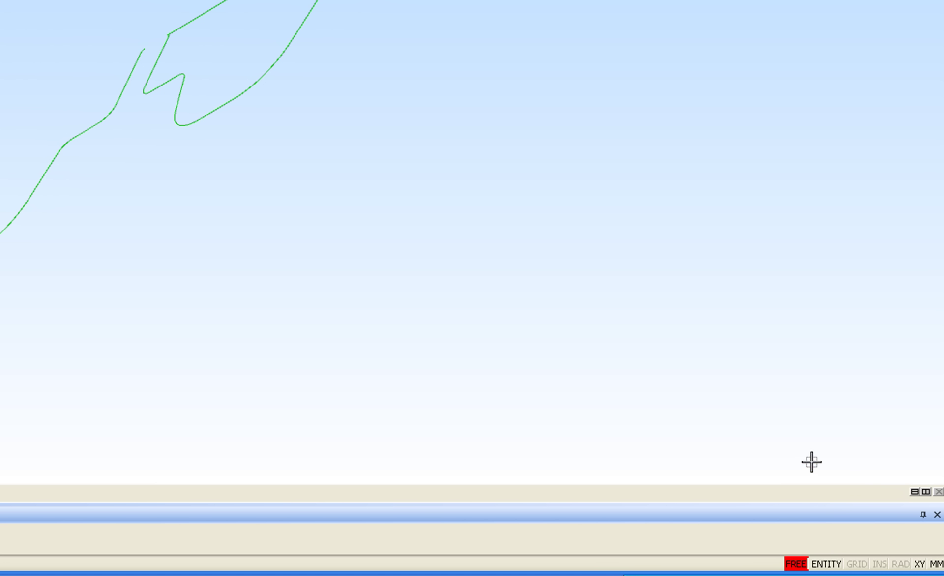
pyautogui.click(825, 565)
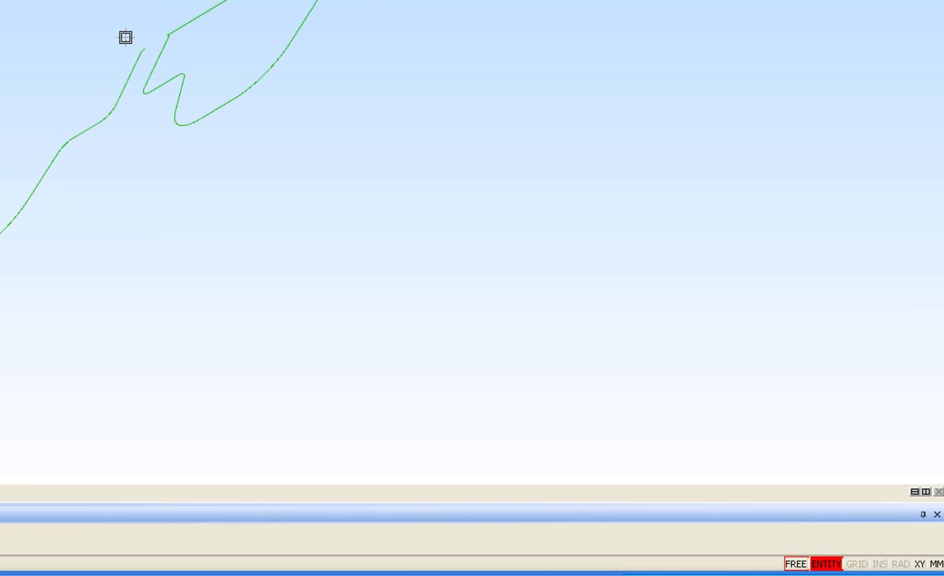
pyautogui.click(141, 50)
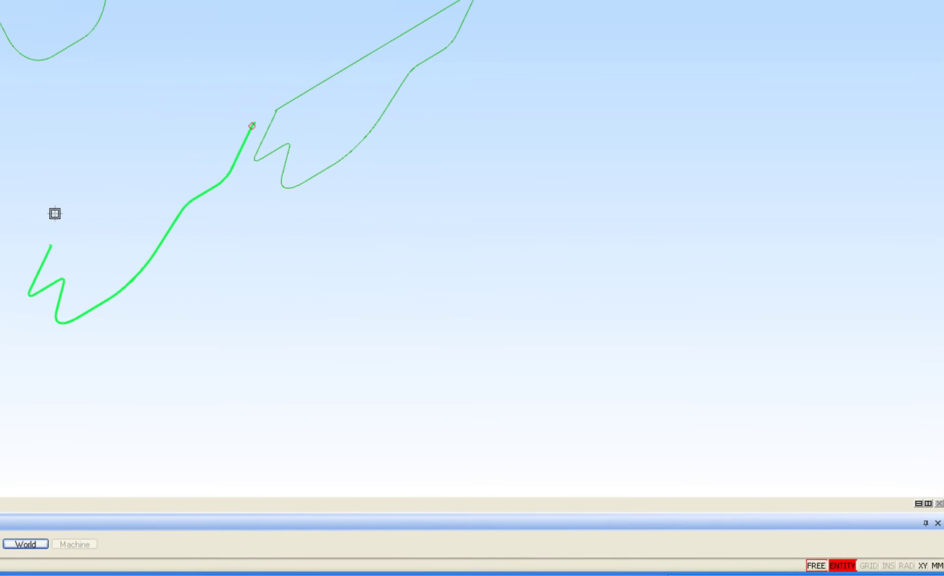
pyautogui.click(52, 244)
pyautogui.moveTo(72, 154); pyautogui.dragTo(201, 157, button='middle')
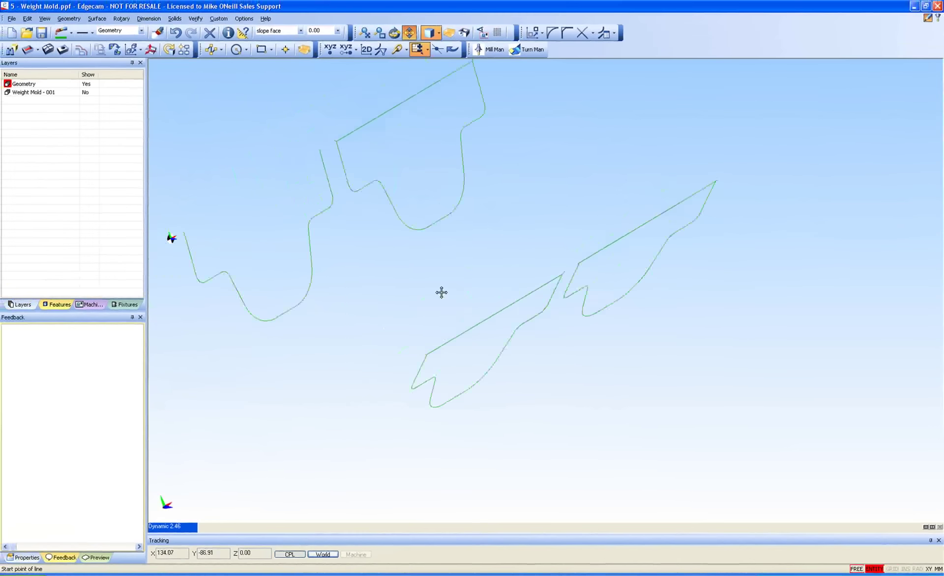
pyautogui.moveTo(441, 292); pyautogui.dragTo(495, 299, button='middle')
pyautogui.click(235, 236)
pyautogui.click(372, 153)
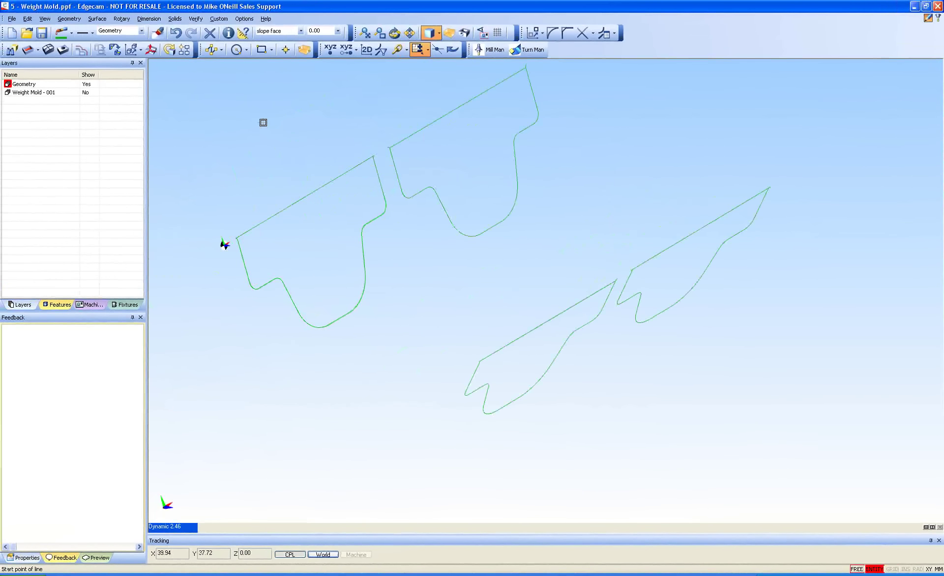
# Create ruled surfaces across the two origin-side profiles, each between its closing line and its continuous curve.
pyautogui.click(97, 18)
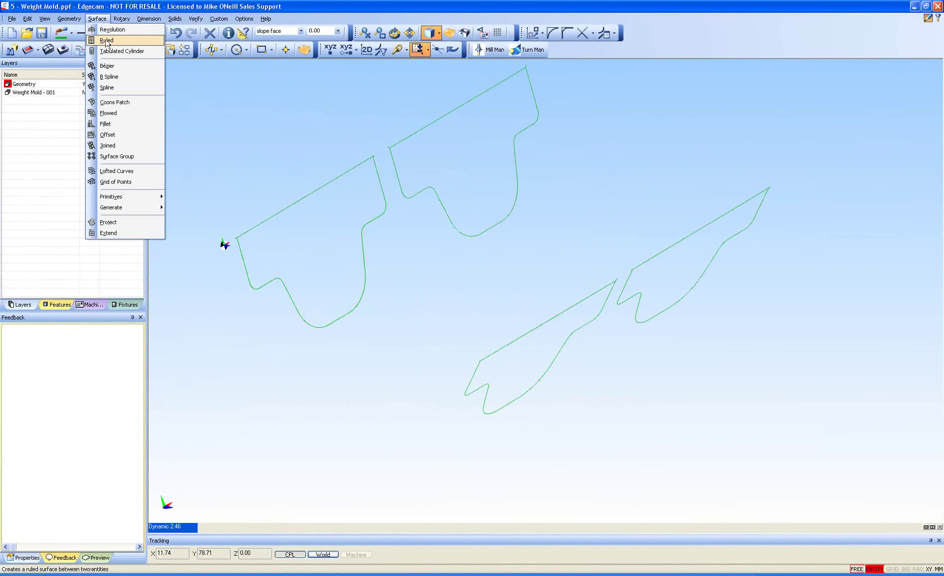
pyautogui.click(107, 41)
pyautogui.click(243, 157)
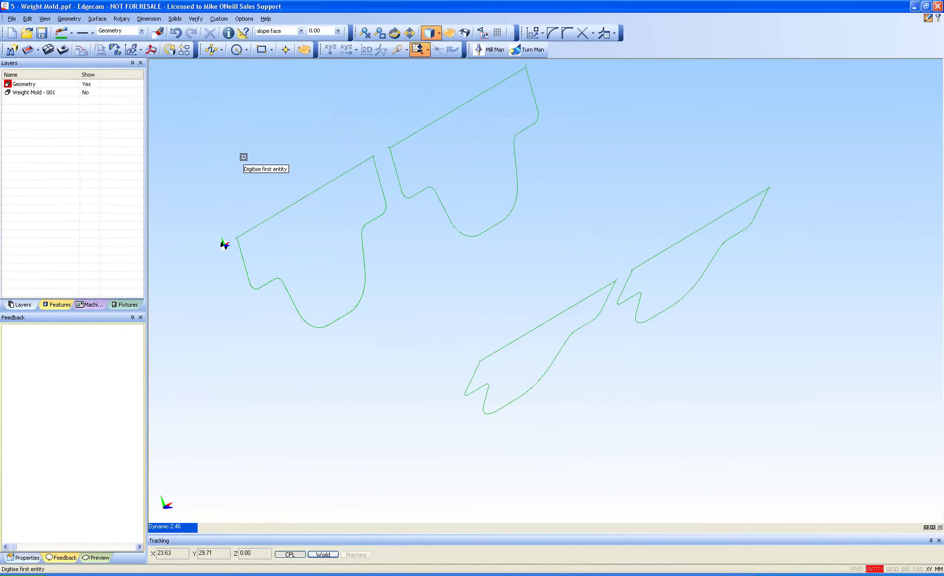
pyautogui.click(356, 171)
pyautogui.click(379, 213)
pyautogui.click(411, 149)
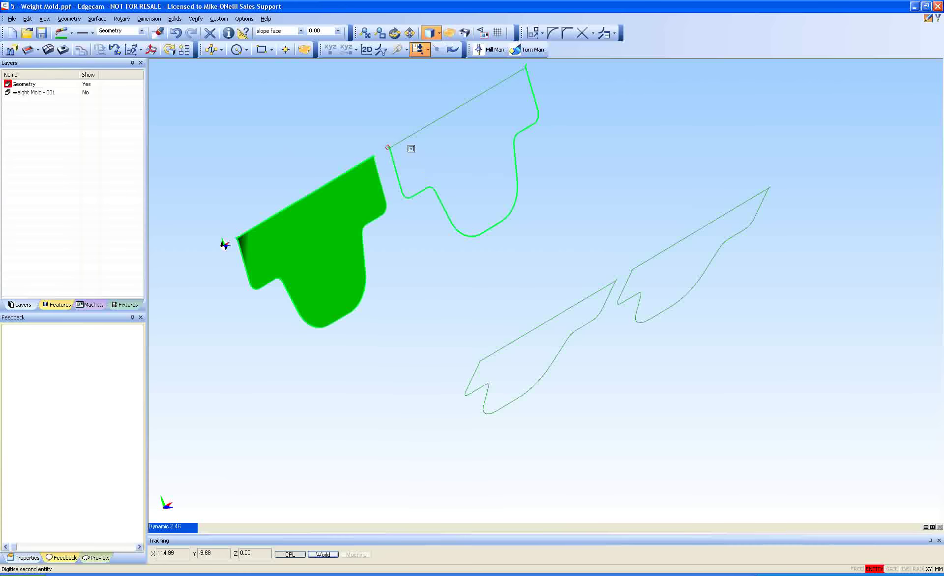
# Fill the two profiles on the opposite side with ruled surfaces and show the "Weight Mold - 001" layer again.
pyautogui.click(664, 251)
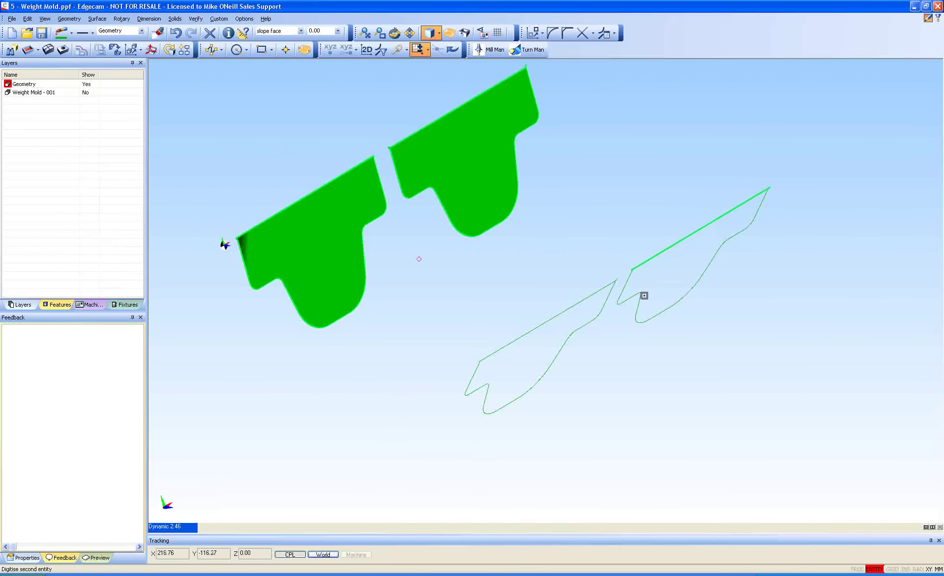
pyautogui.click(643, 297)
pyautogui.click(588, 322)
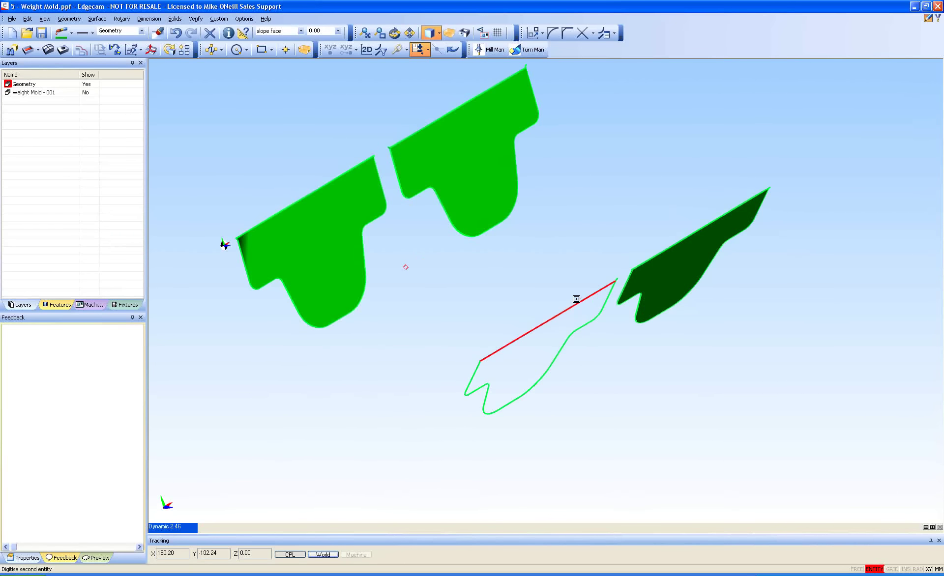
pyautogui.click(573, 304)
pyautogui.rightClick(582, 219)
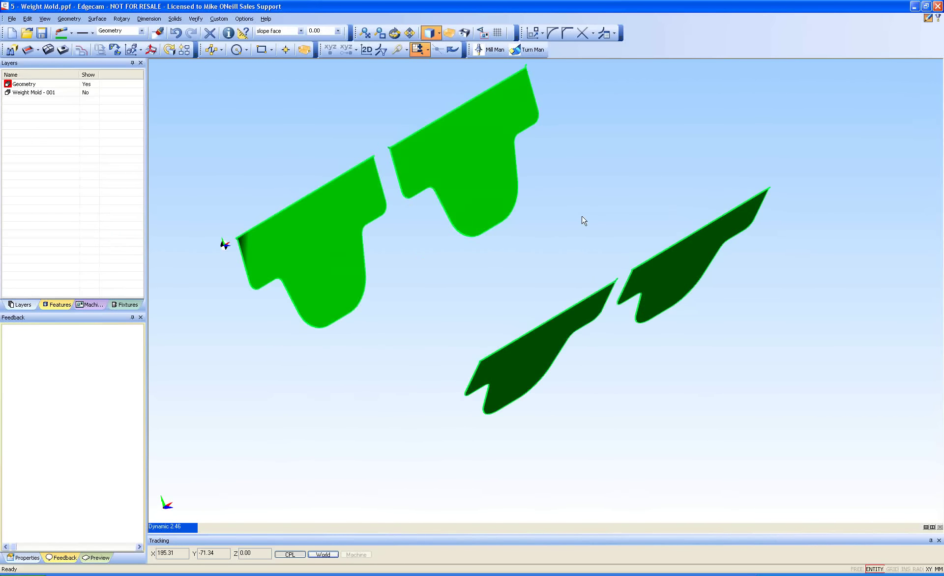
pyautogui.click(95, 96)
pyautogui.moveTo(294, 252); pyautogui.dragTo(415, 204, button='middle')
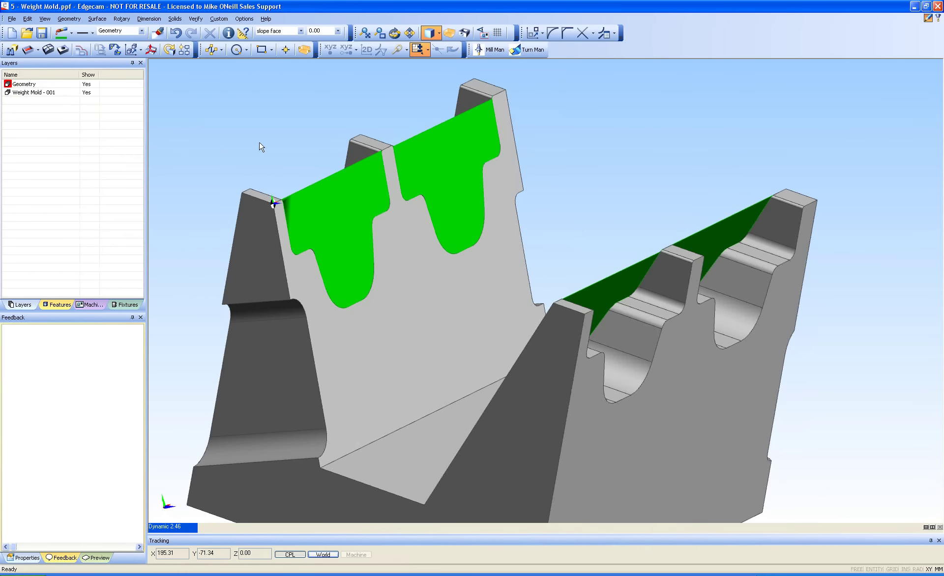
# Open "6 - Edgeloops.ppf" from the freeware folder without saving the Weight Mold changes.
pyautogui.click(231, 571)
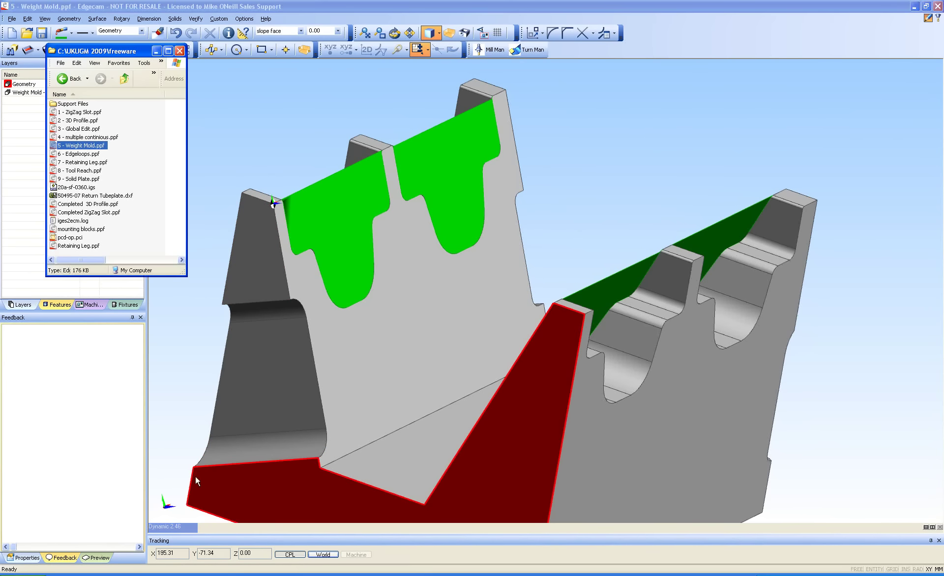
pyautogui.doubleClick(86, 154)
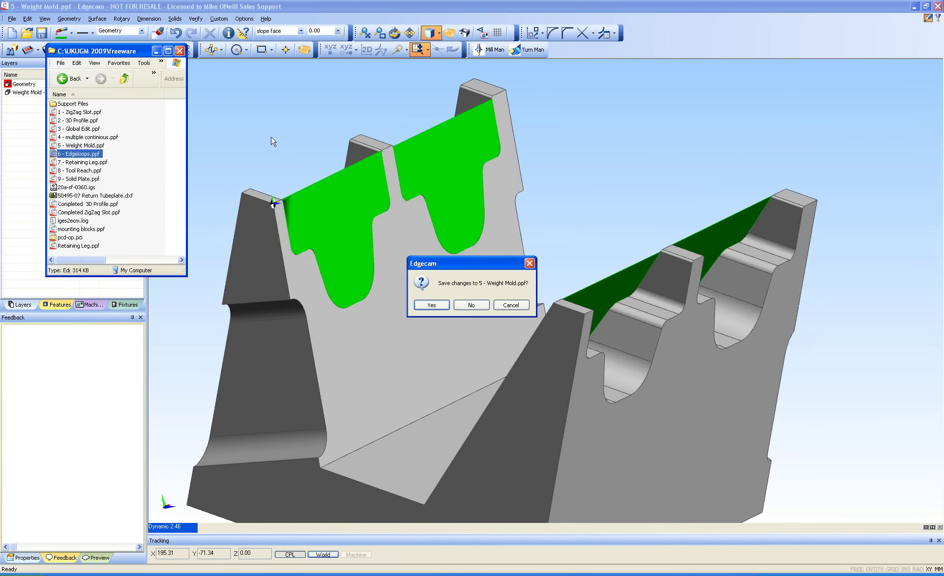
pyautogui.click(471, 306)
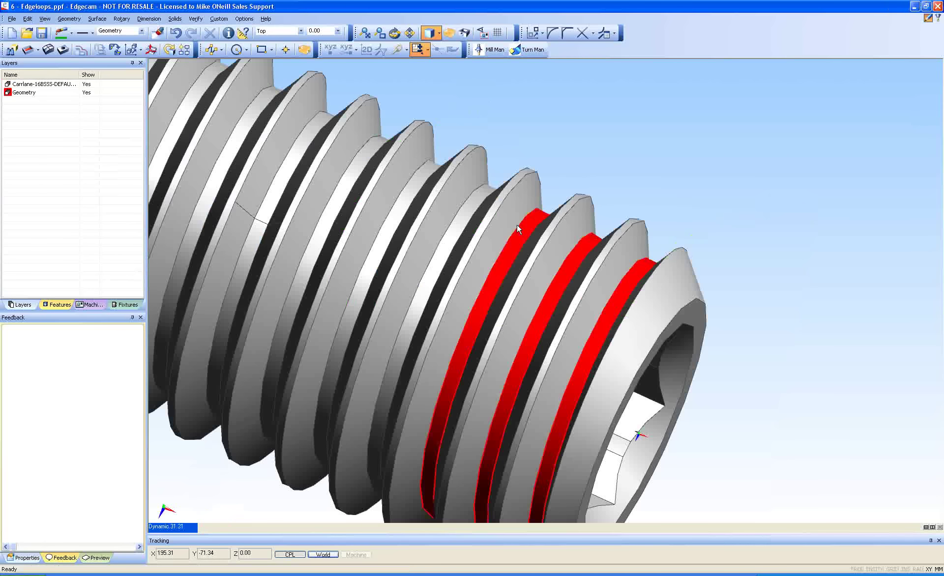
# Try to create an Edge Loop Feature copied from Edges using two thread crest edges on either side of the seam.
pyautogui.moveTo(518, 226); pyautogui.dragTo(688, 138, button='middle')
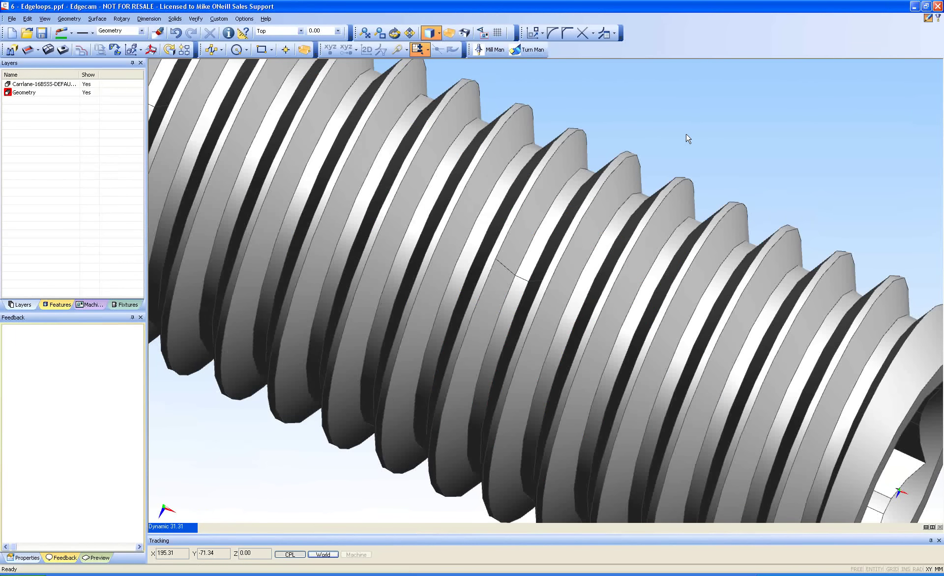
pyautogui.click(174, 19)
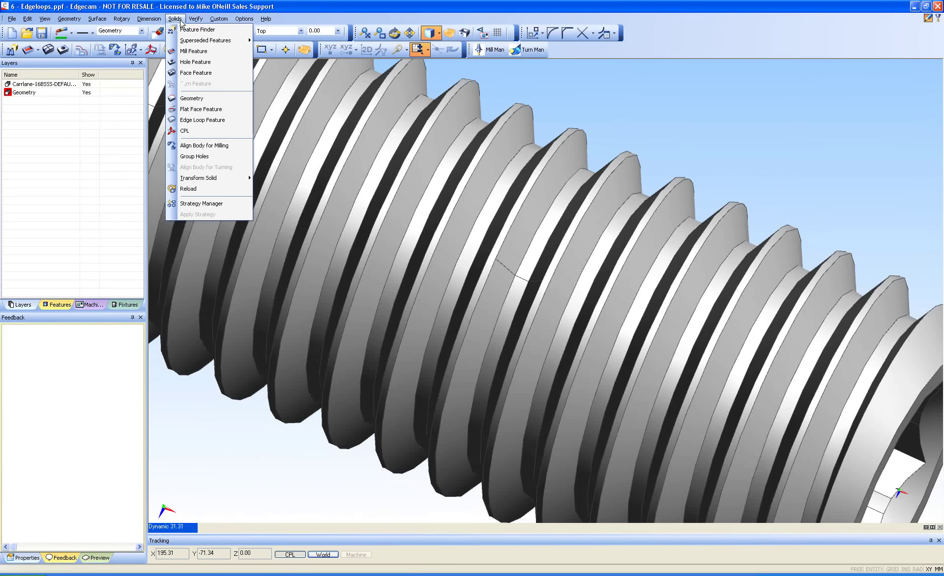
pyautogui.click(215, 122)
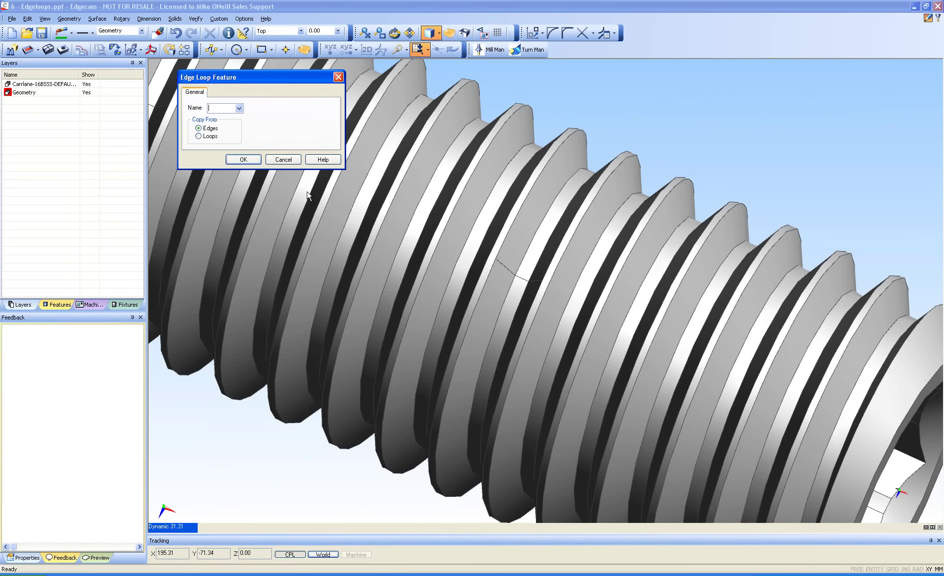
pyautogui.click(243, 160)
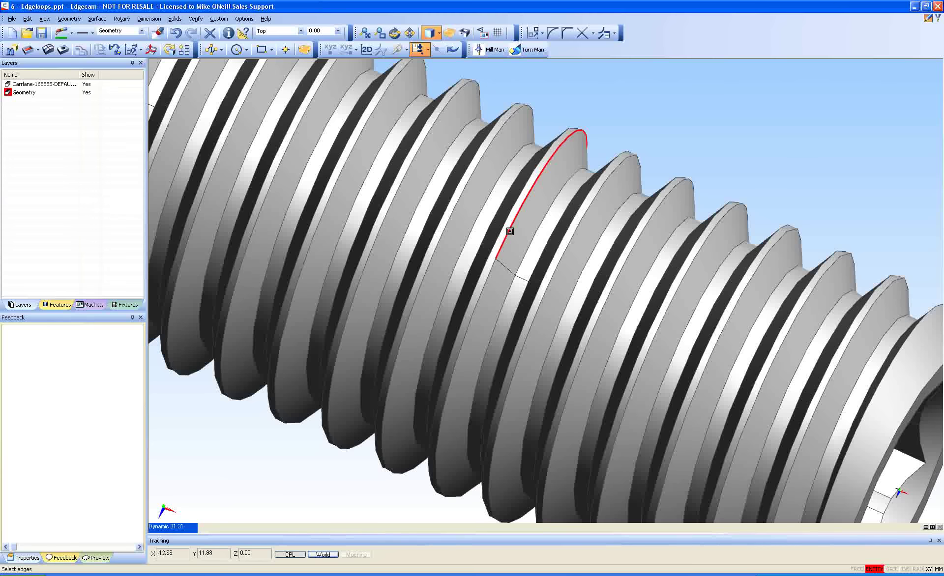
pyautogui.click(510, 230)
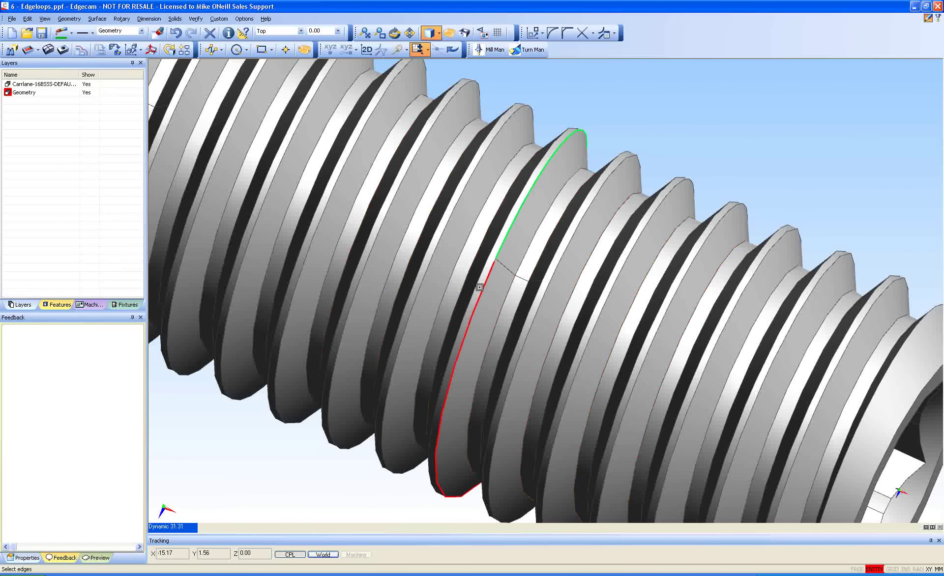
pyautogui.click(486, 283)
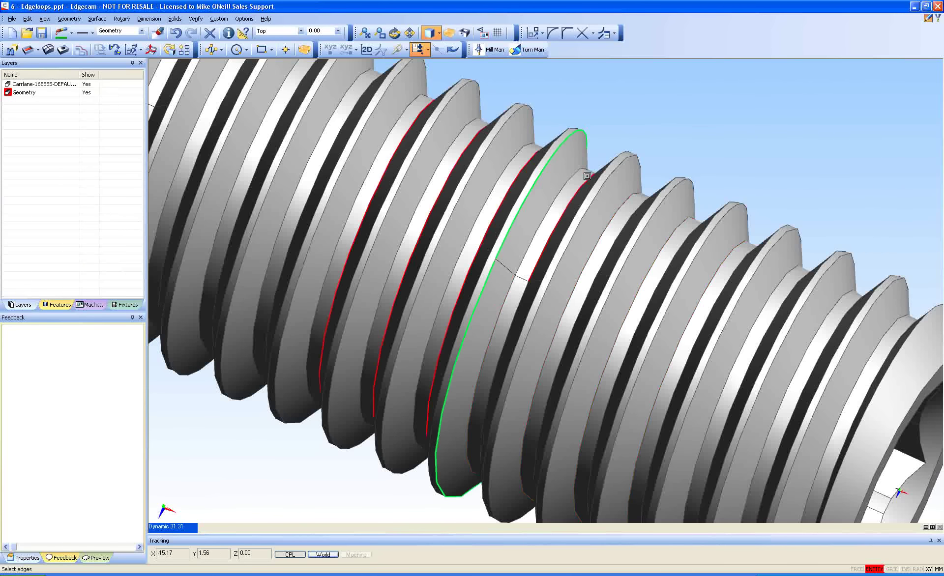
pyautogui.rightClick(621, 107)
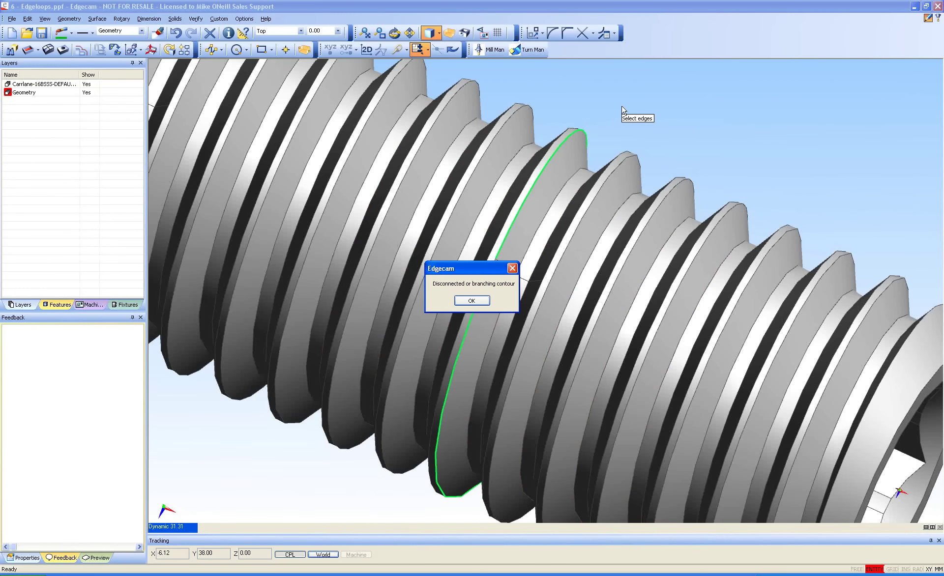
pyautogui.click(474, 301)
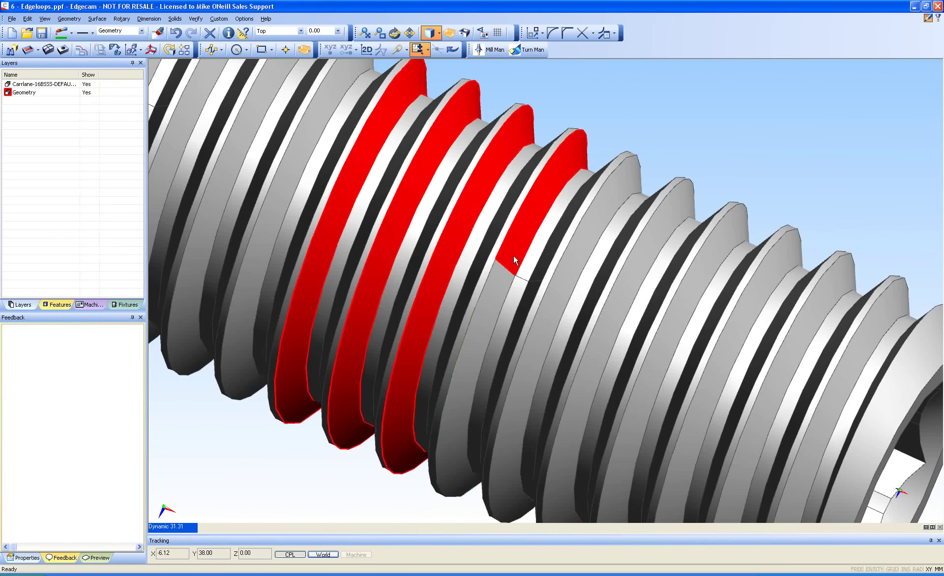
# Repeat the Edge Loop Feature command and create the feature from the two crest edges that meet at the thread seam.
pyautogui.rightClick(592, 84)
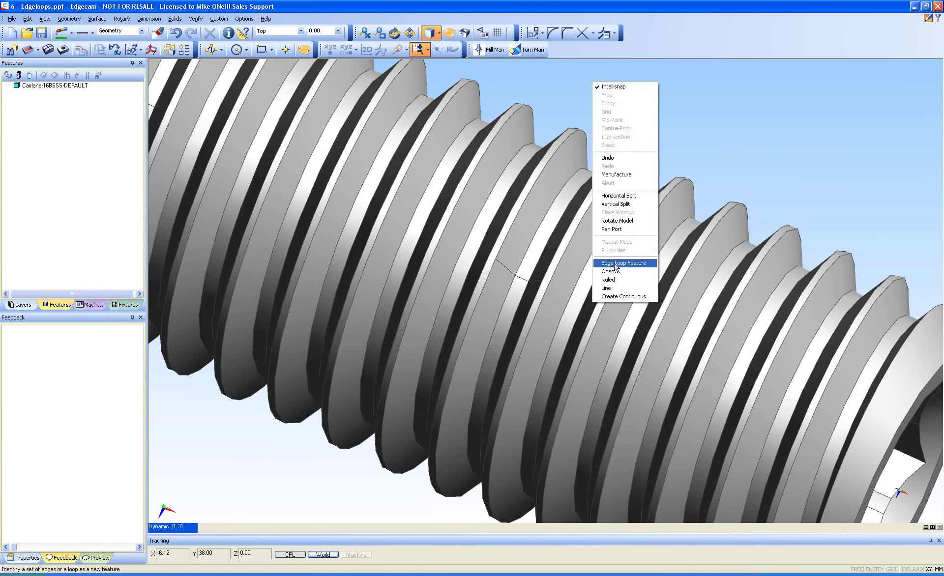
pyautogui.click(615, 263)
pyautogui.scroll(3, 531, 245)
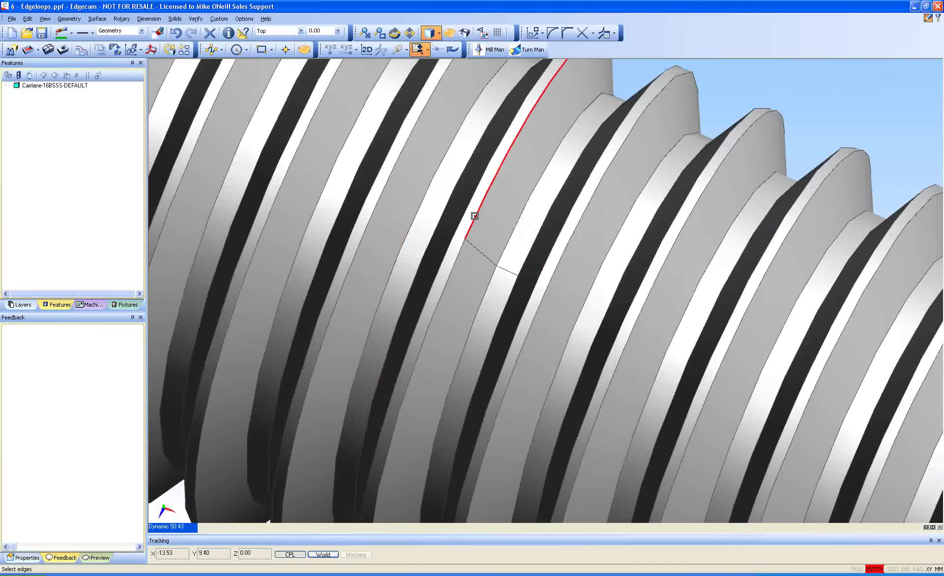
pyautogui.scroll(3, 539, 225)
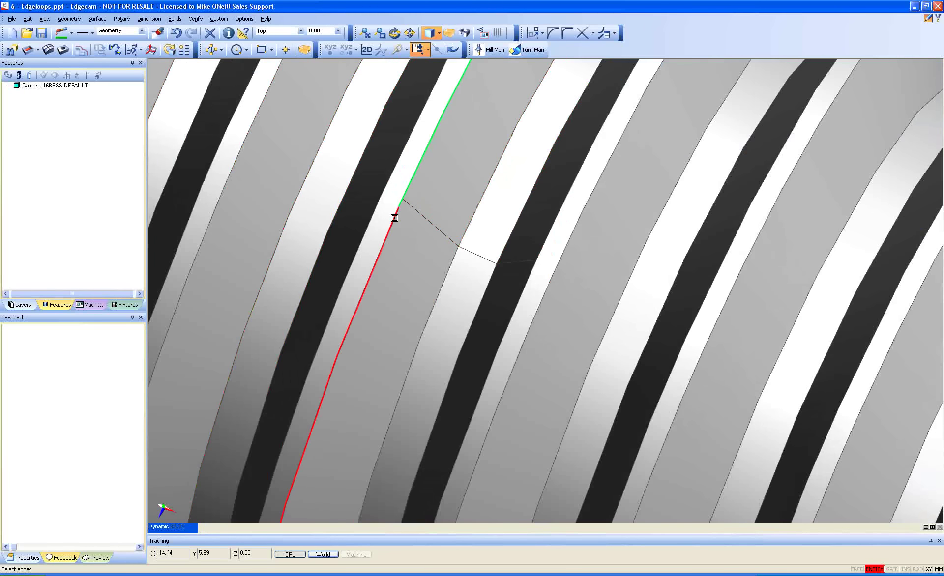
pyautogui.click(394, 218)
pyautogui.rightClick(486, 133)
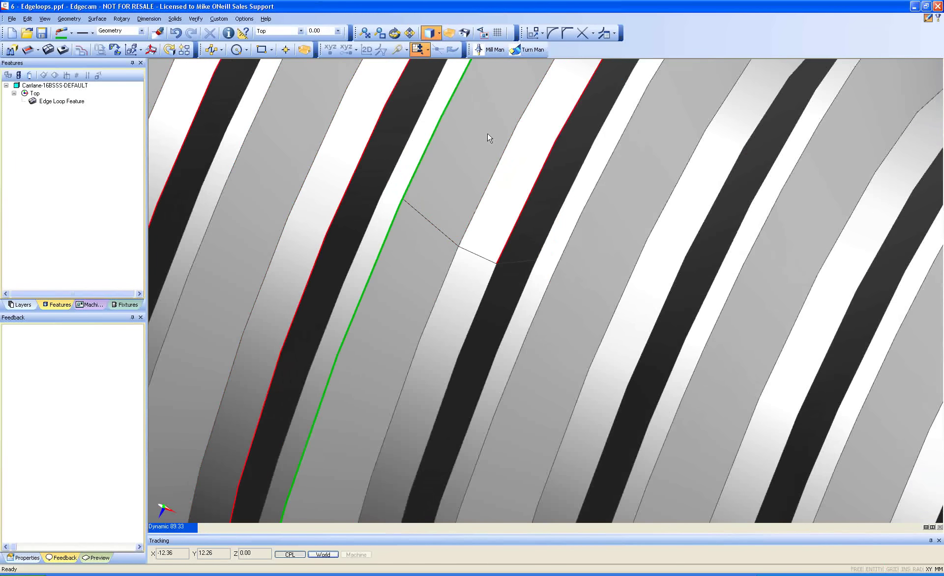
# Examine the new edge loop feature on the thread and reopen it for edge selection, keeping its general settings.
pyautogui.click(75, 102)
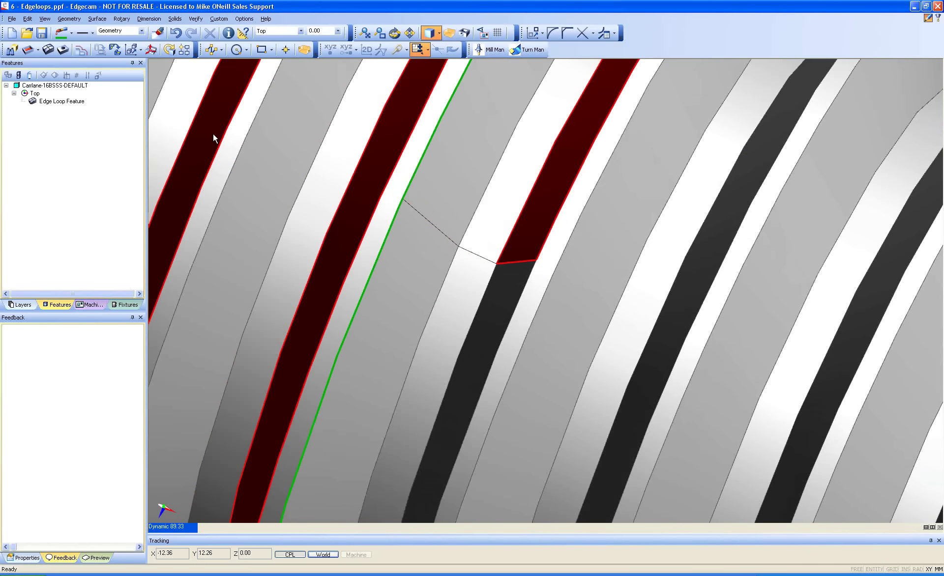
pyautogui.scroll(-7, 214, 135)
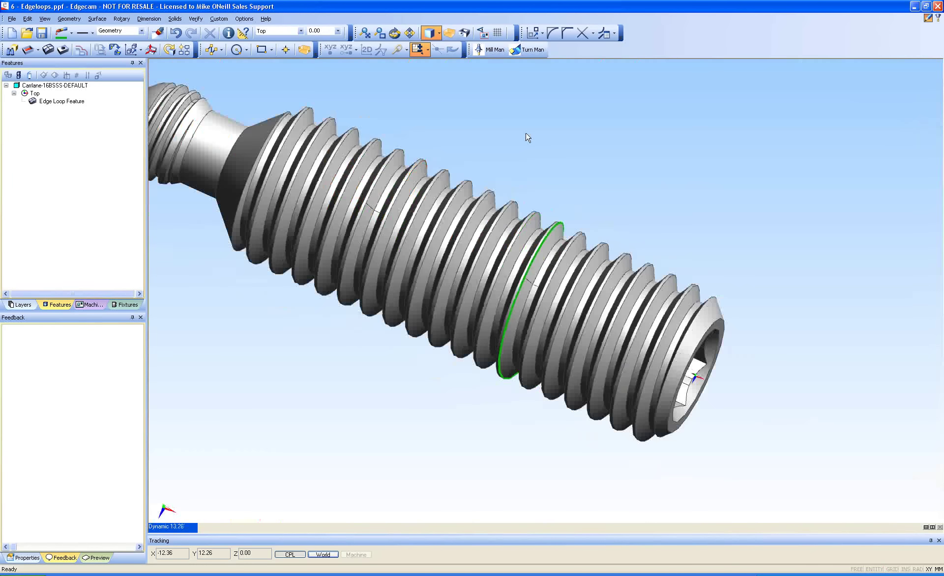
pyautogui.scroll(4, 607, 156)
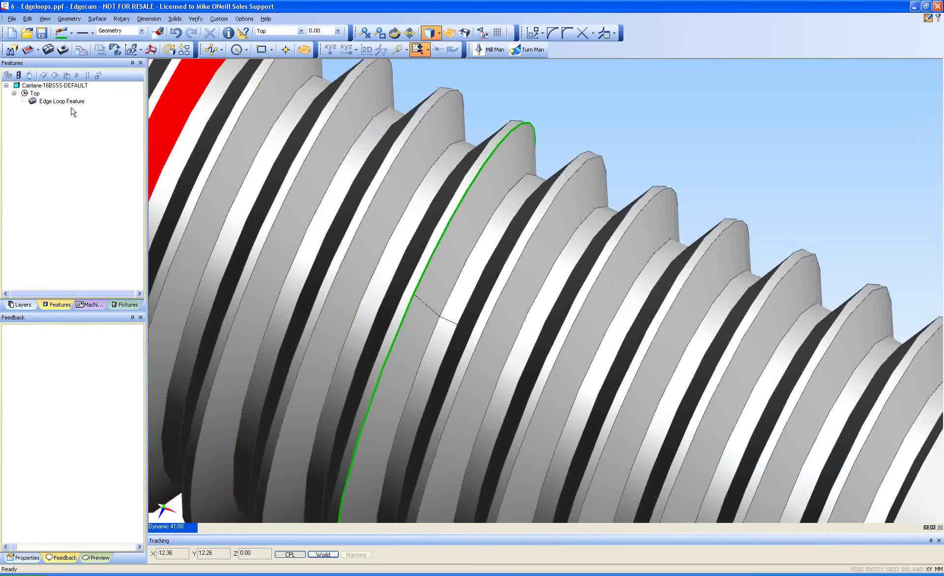
pyautogui.doubleClick(64, 101)
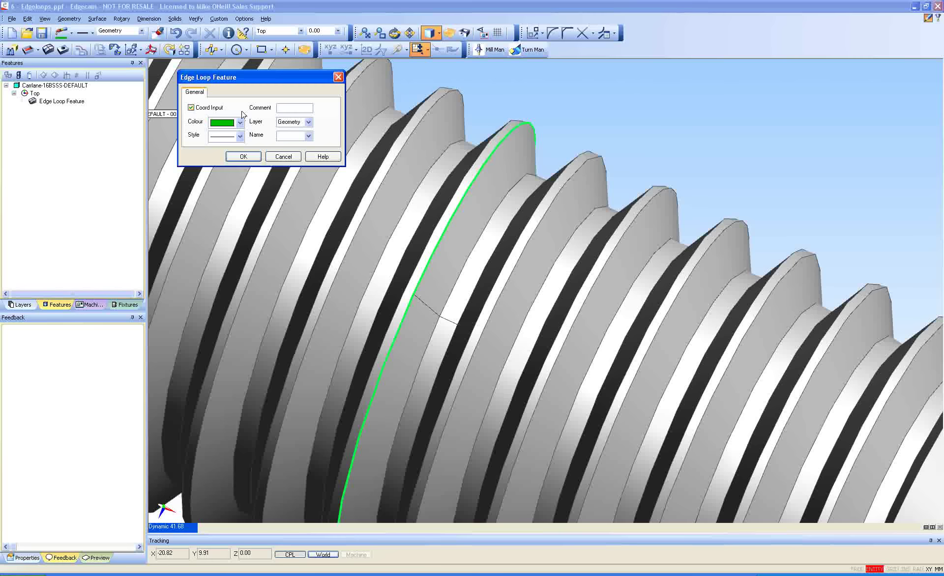
pyautogui.click(243, 156)
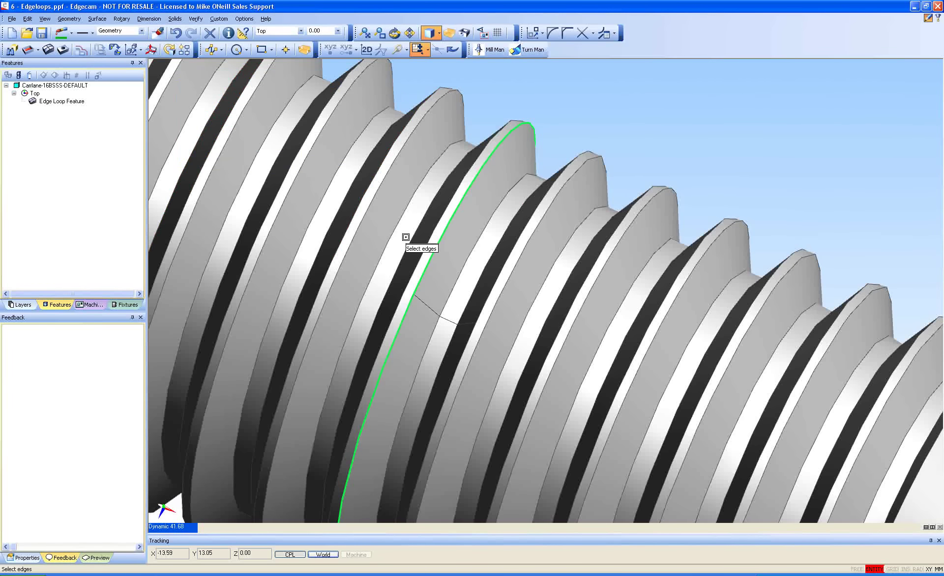
pyautogui.moveTo(436, 264); pyautogui.dragTo(446, 232, button='middle')
pyautogui.moveTo(462, 200); pyautogui.dragTo(512, 157)
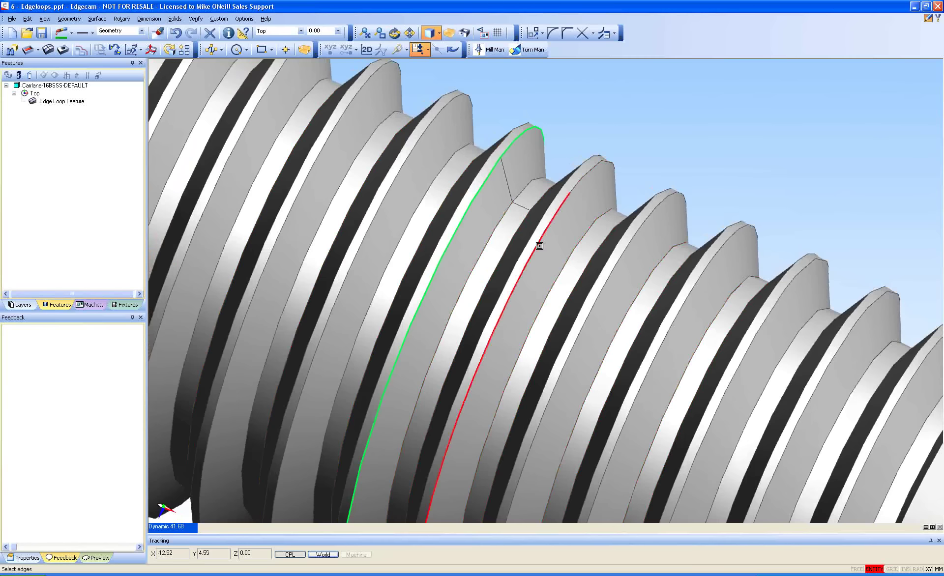
pyautogui.rightClick(625, 198)
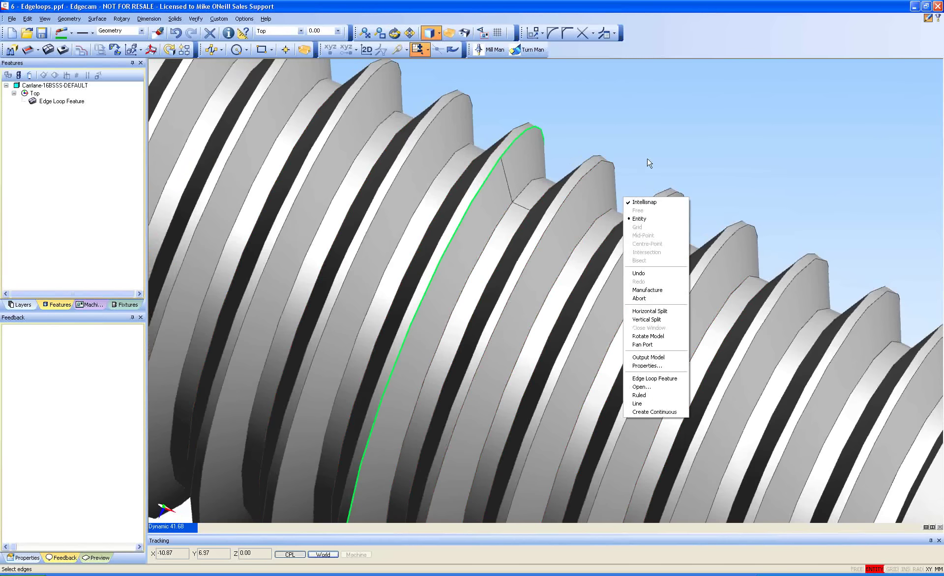
pyautogui.click(639, 146)
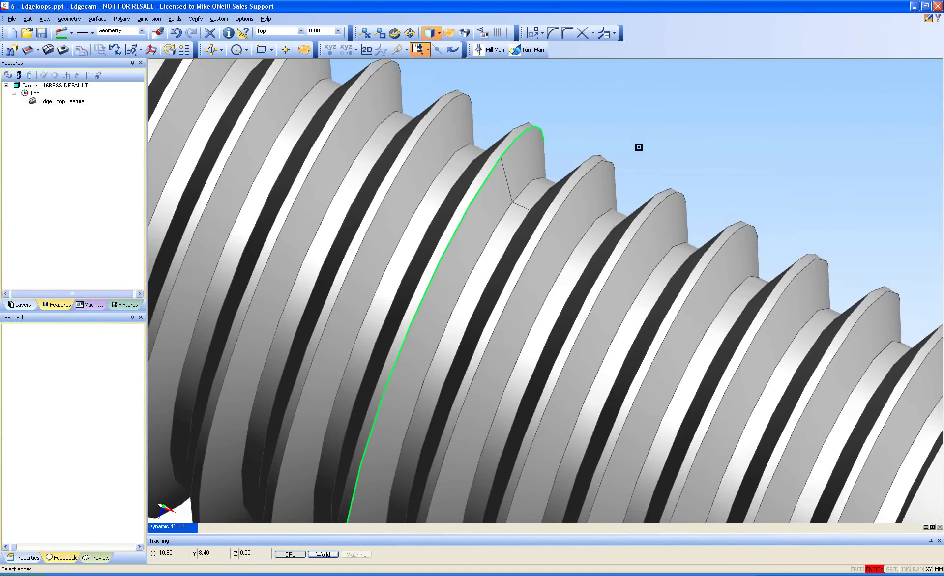
pyautogui.moveTo(639, 147)
pyautogui.mouseDown(button='middle')
pyautogui.moveTo(649, 134)
pyautogui.moveTo(641, 163)
pyautogui.mouseUp(button='middle')
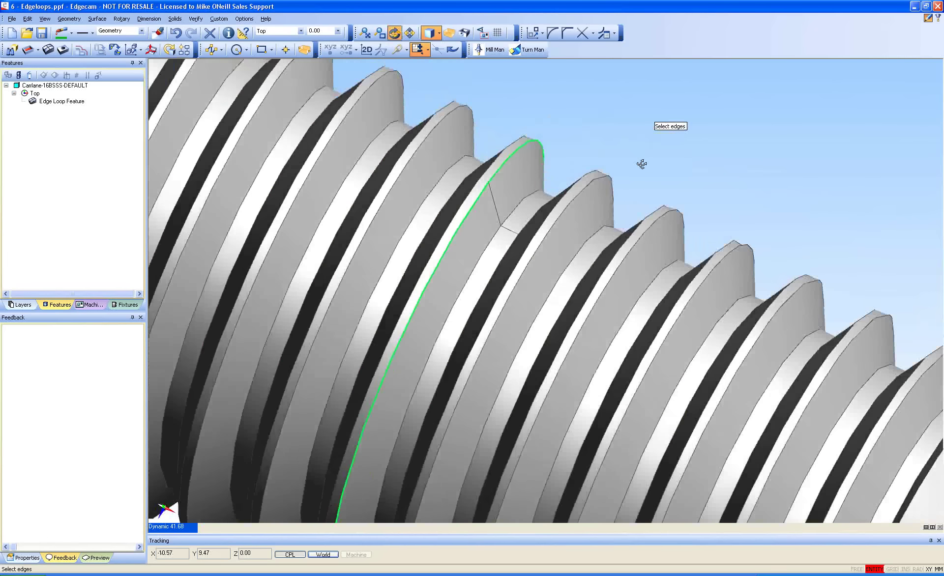
pyautogui.moveTo(642, 164); pyautogui.dragTo(635, 149, button='middle')
pyautogui.scroll(-4, 635, 151)
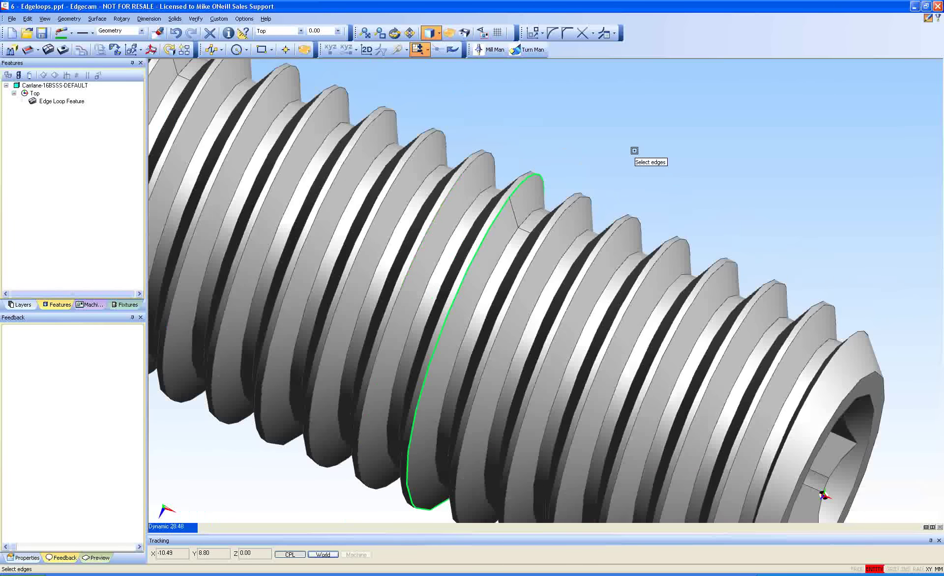
pyautogui.rightClick(603, 164)
pyautogui.click(589, 154)
# Add further thread crest edges to the edge loop feature, then reopen the feature and accept its general settings.
pyautogui.moveTo(590, 153); pyautogui.dragTo(566, 362, button='middle')
pyautogui.scroll(3, 567, 362)
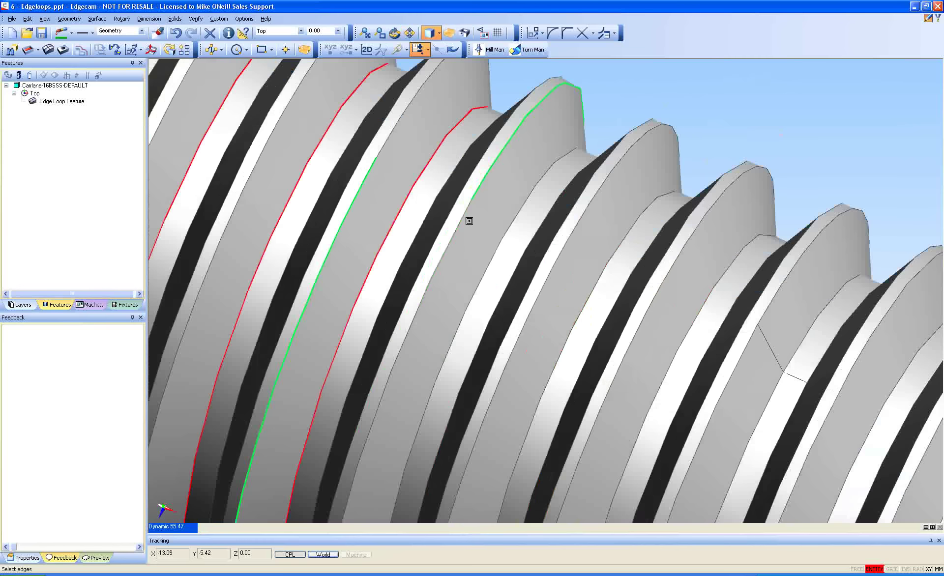
pyautogui.click(465, 210)
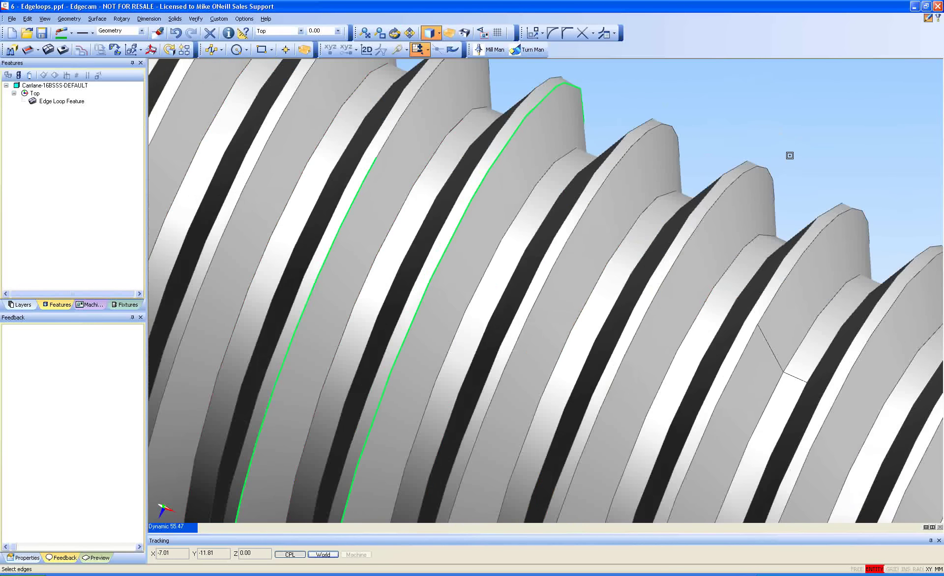
pyautogui.moveTo(652, 393); pyautogui.dragTo(695, 147, button='middle')
pyautogui.moveTo(670, 261); pyautogui.dragTo(678, 197, button='middle')
pyautogui.moveTo(650, 311); pyautogui.dragTo(537, 293, button='middle')
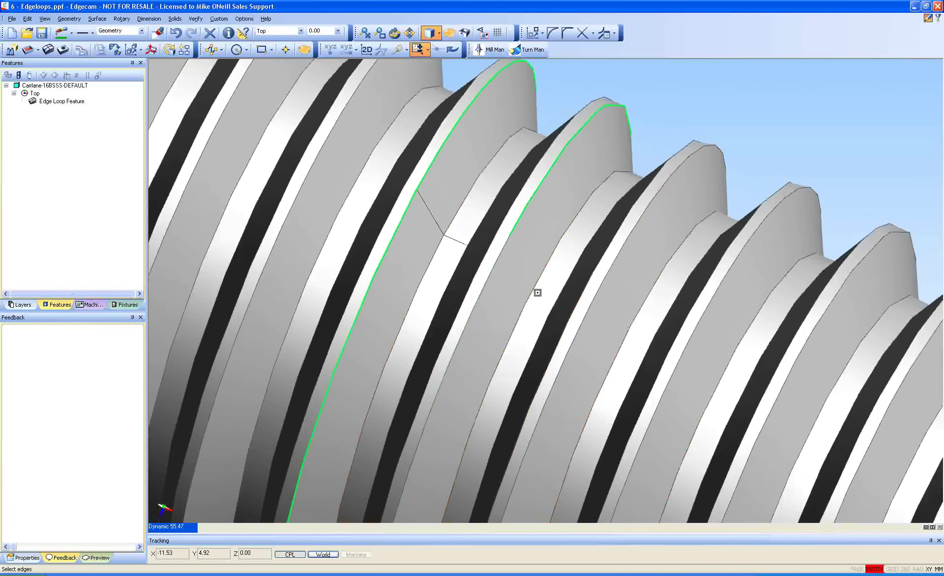
pyautogui.click(508, 248)
pyautogui.rightClick(809, 118)
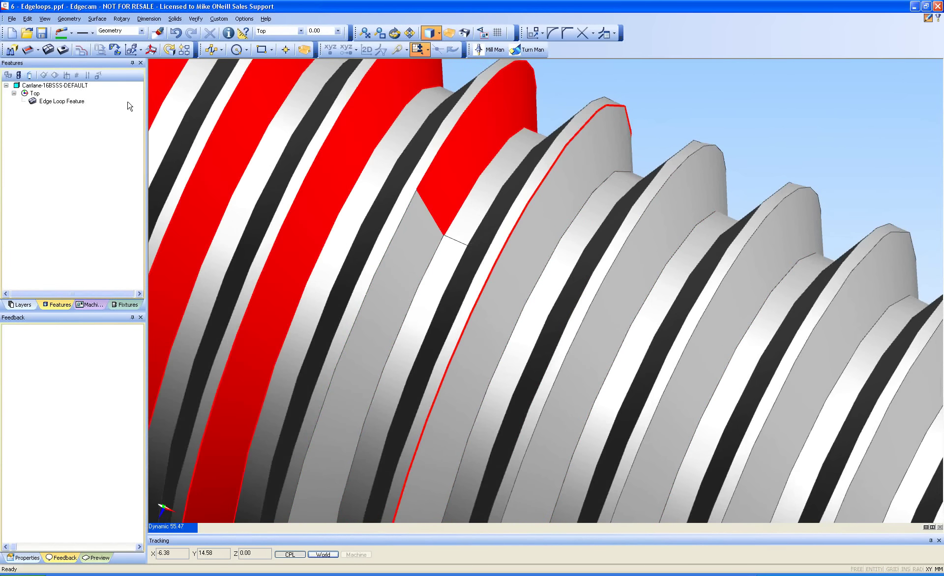
pyautogui.doubleClick(69, 101)
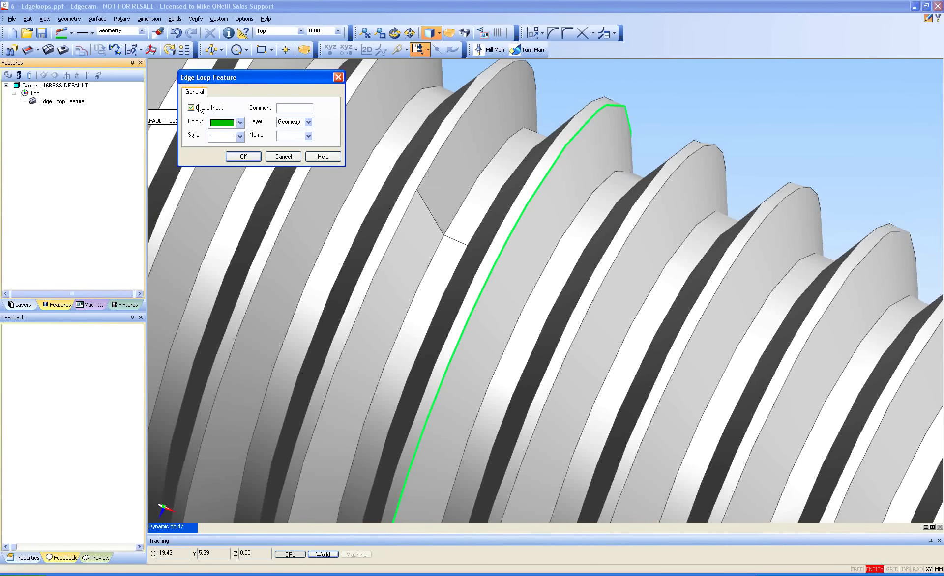
pyautogui.press('Return')
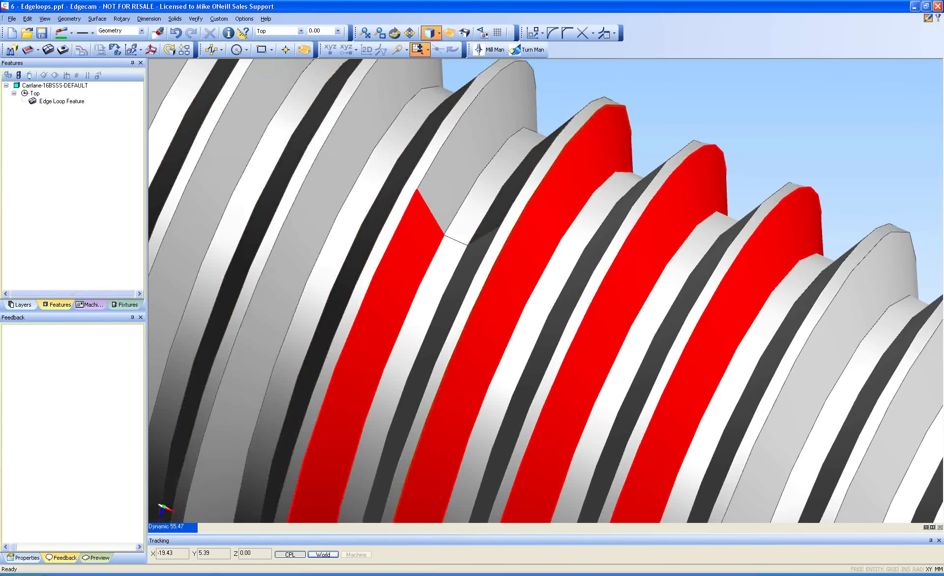
# Open "7 - Retaining Leg.ppf" from the freeware folder without saving the Edgeloops changes.
pyautogui.hotkey('alt', 'Tab')
pyautogui.moveTo(91, 161); pyautogui.dragTo(407, 189)
pyautogui.click(471, 310)
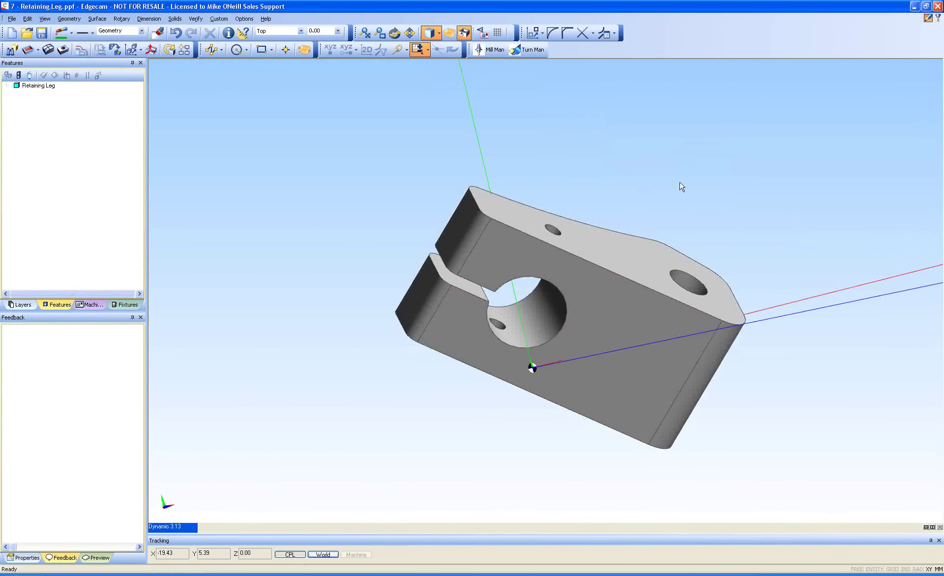
# Align the Retaining Leg body for milling by its flat face containing the bore and set the origin at the bore's centre.
pyautogui.rightClick(192, 528)
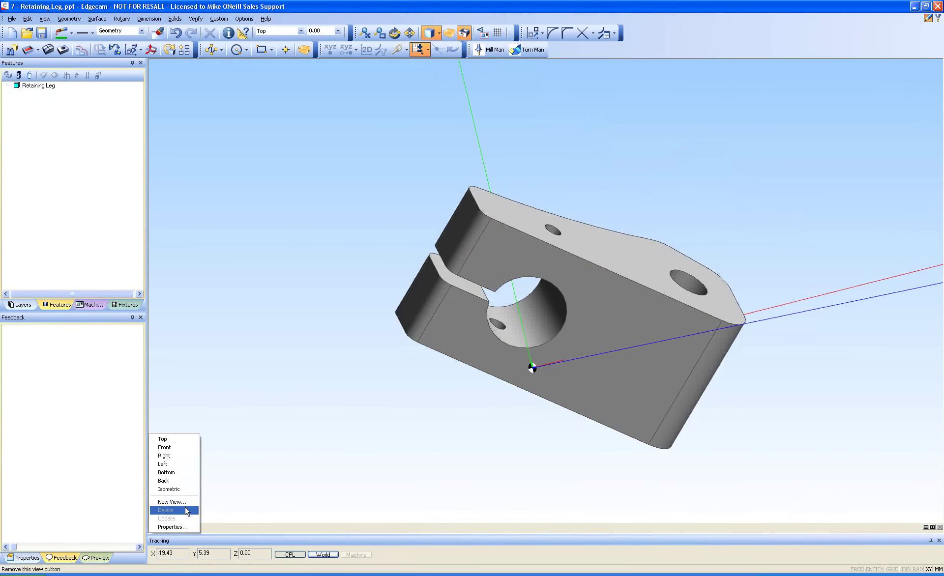
pyautogui.click(183, 489)
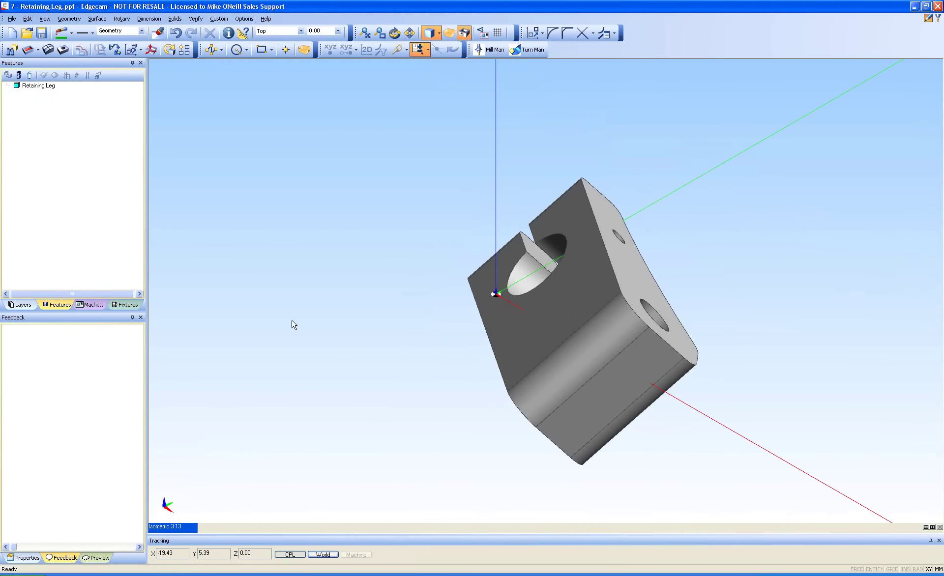
pyautogui.moveTo(294, 325); pyautogui.dragTo(580, 321, button='middle')
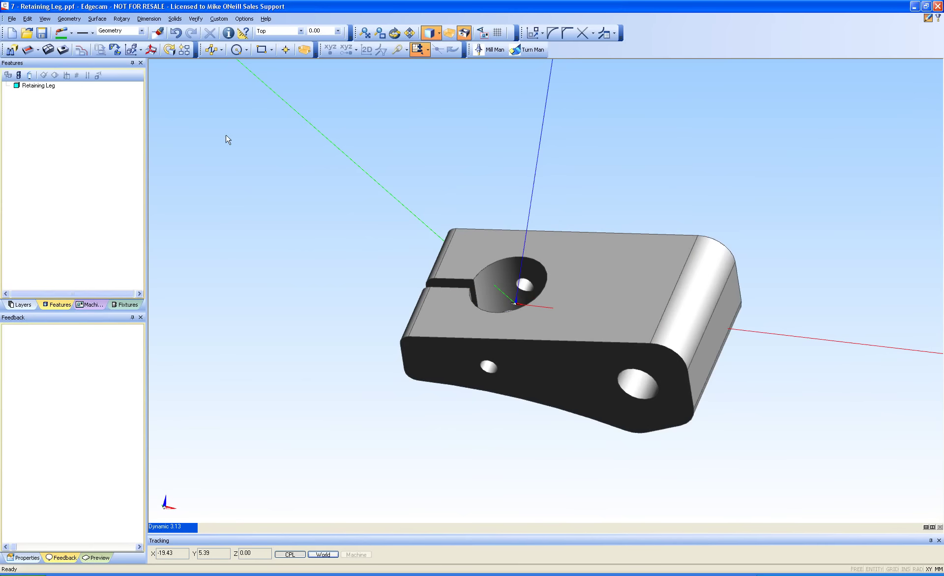
pyautogui.click(115, 50)
pyautogui.click(572, 250)
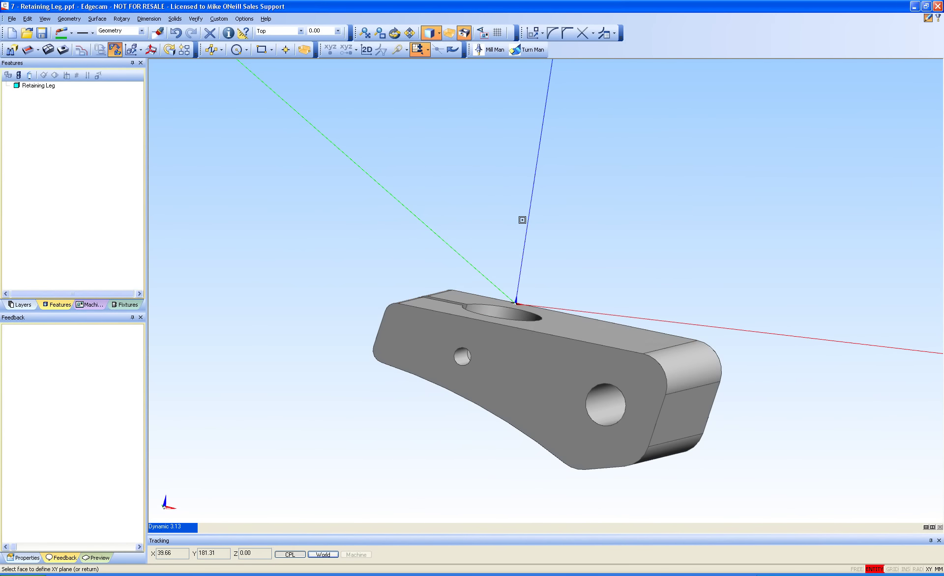
pyautogui.rightClick(420, 132)
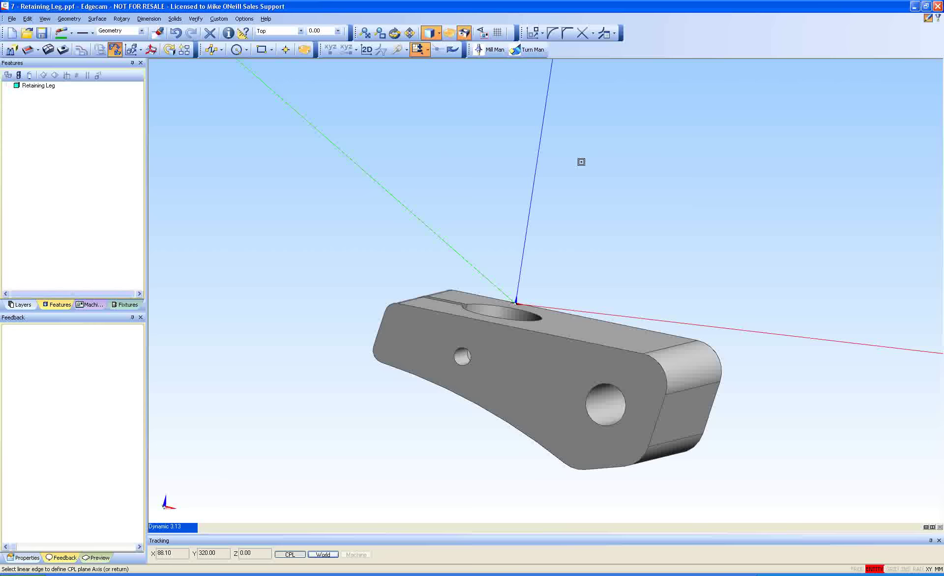
pyautogui.click(595, 318)
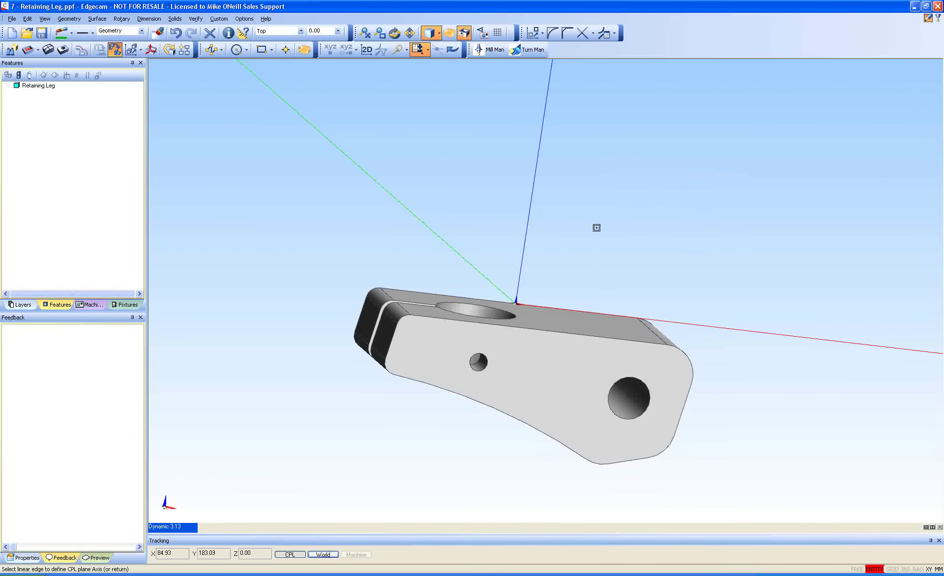
pyautogui.rightClick(598, 157)
pyautogui.moveTo(632, 149); pyautogui.dragTo(623, 207, button='middle')
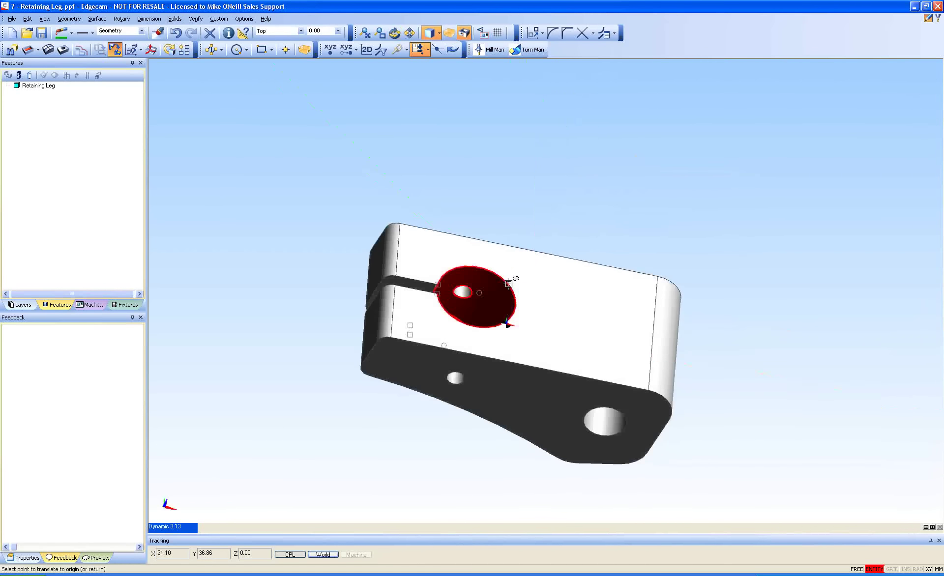
pyautogui.click(478, 292)
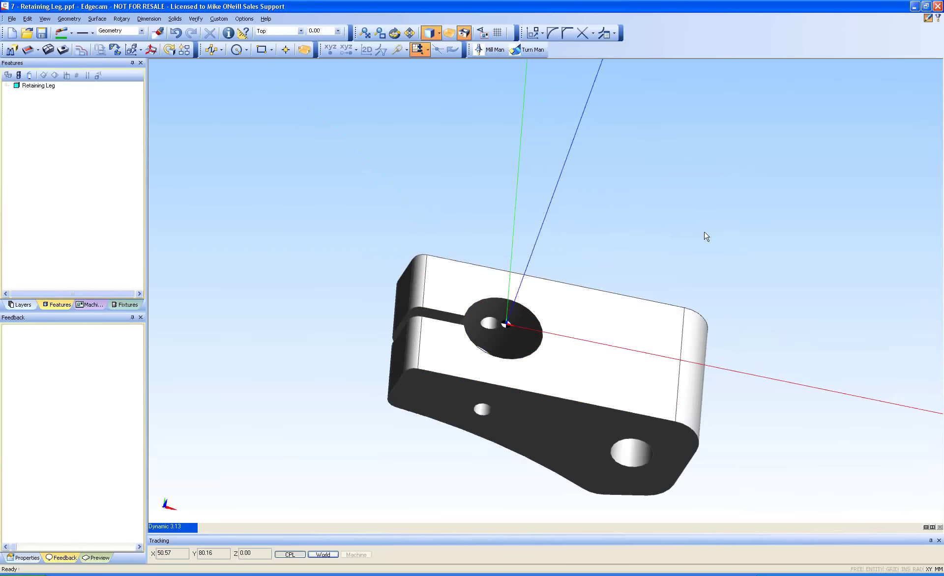
pyautogui.moveTo(706, 236); pyautogui.dragTo(592, 376, button='middle')
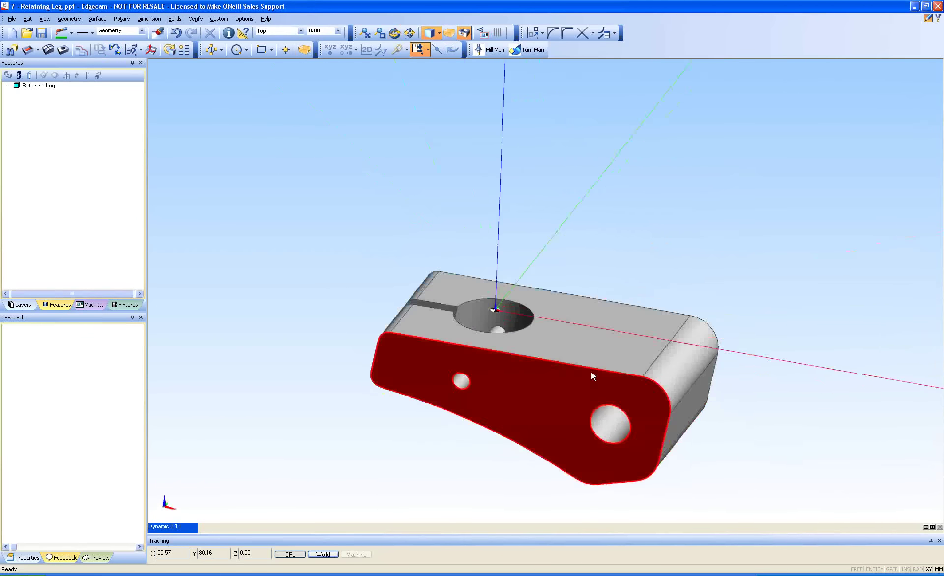
# Run Feature Finder on the Retaining Leg with the maximum hole diameter set to 45.
pyautogui.scroll(5, 592, 372)
pyautogui.keyDown('ctrl'); pyautogui.moveTo(605, 341); pyautogui.dragTo(601, 241, button='middle'); pyautogui.keyUp('ctrl')
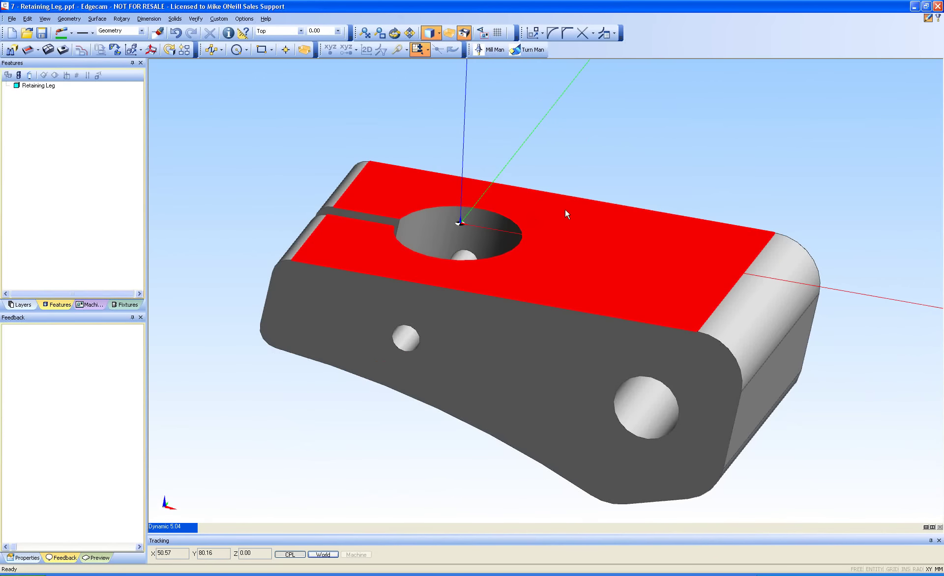
pyautogui.click(12, 49)
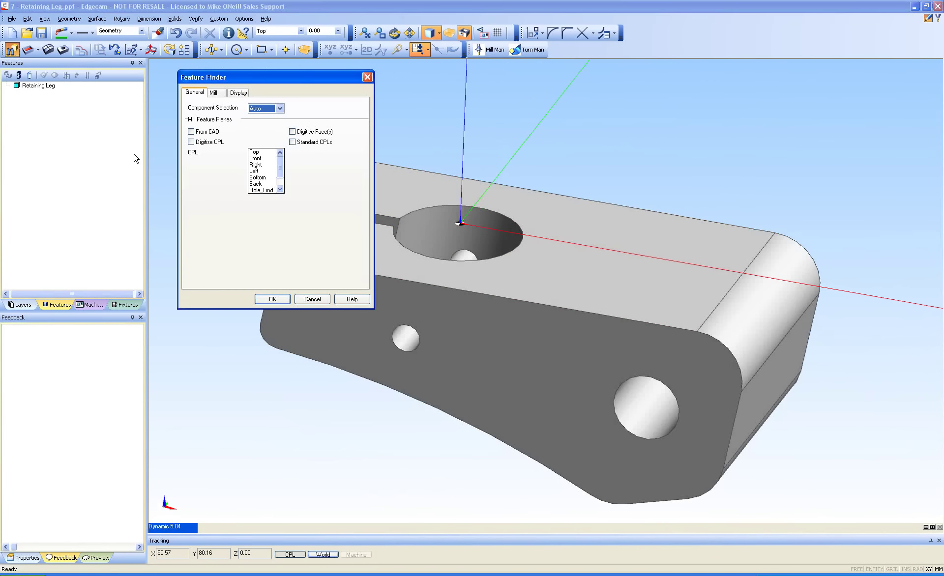
pyautogui.click(214, 93)
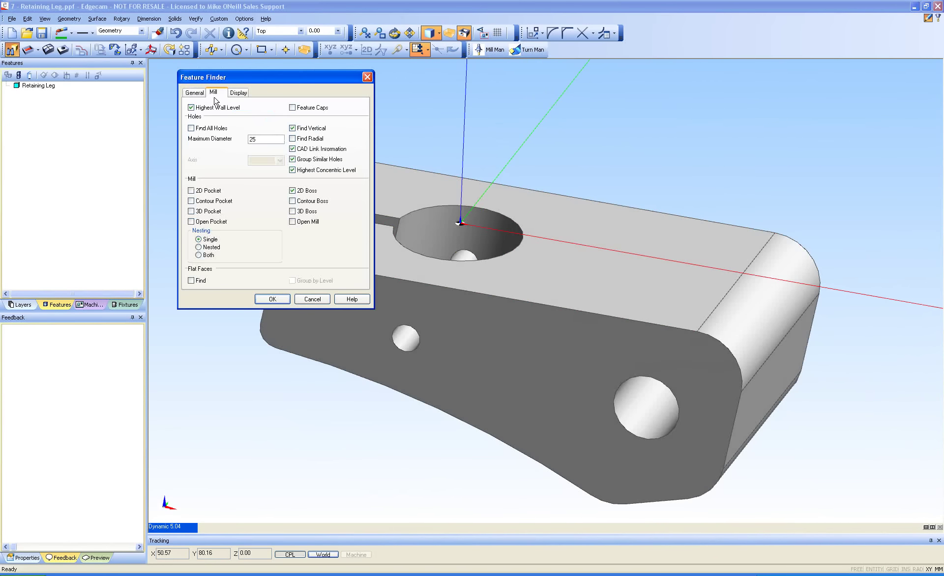
pyautogui.moveTo(249, 140); pyautogui.dragTo(319, 131)
pyautogui.write('45')
pyautogui.press('Return')
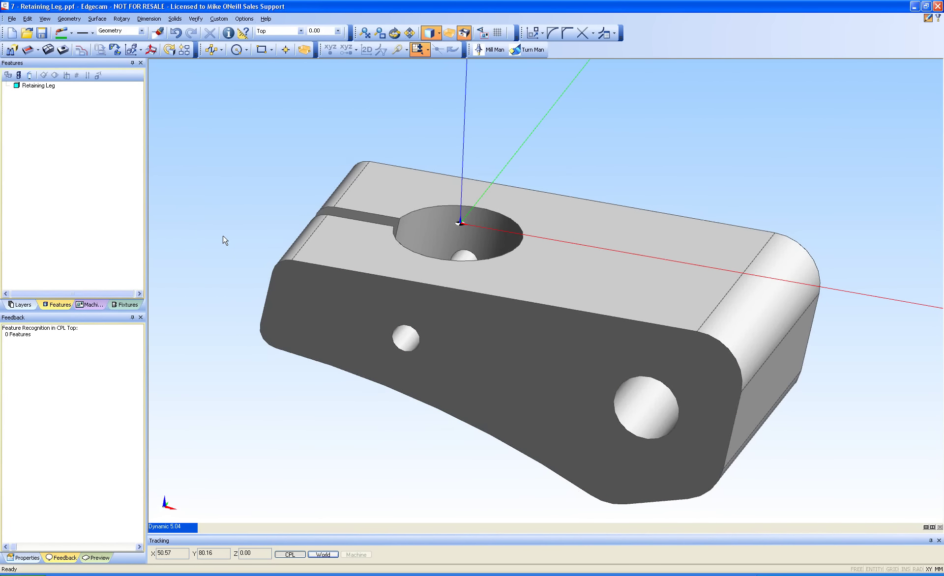
# Realign the body to the bore's cylindrical face, keep the axis direction, and move the origin to the bore's centre.
pyautogui.moveTo(657, 116); pyautogui.dragTo(619, 153, button='middle')
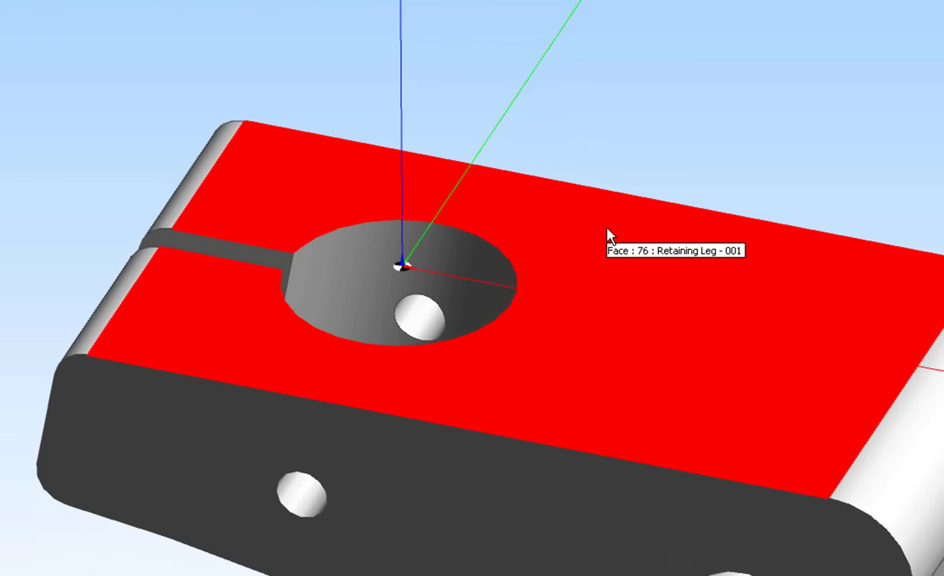
pyautogui.moveTo(608, 229)
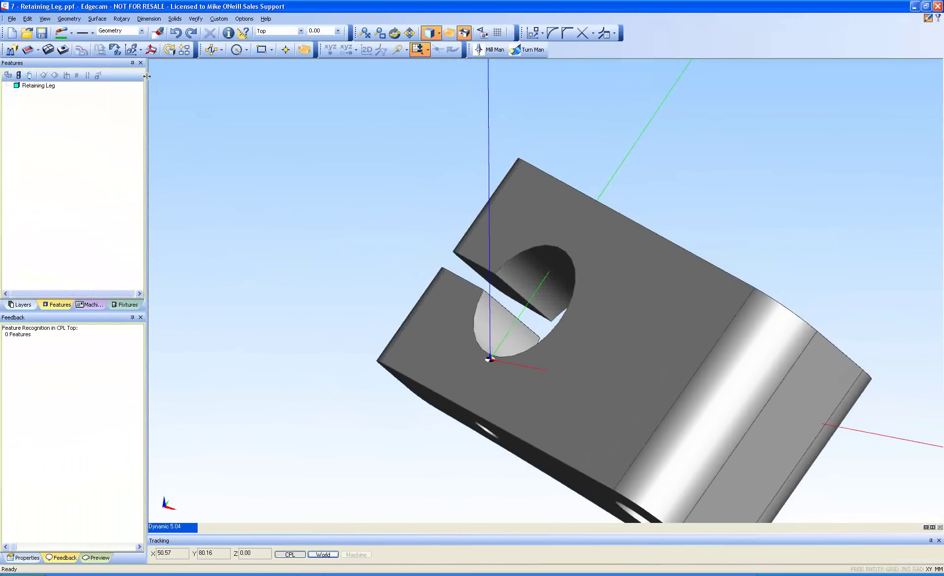
pyautogui.click(115, 49)
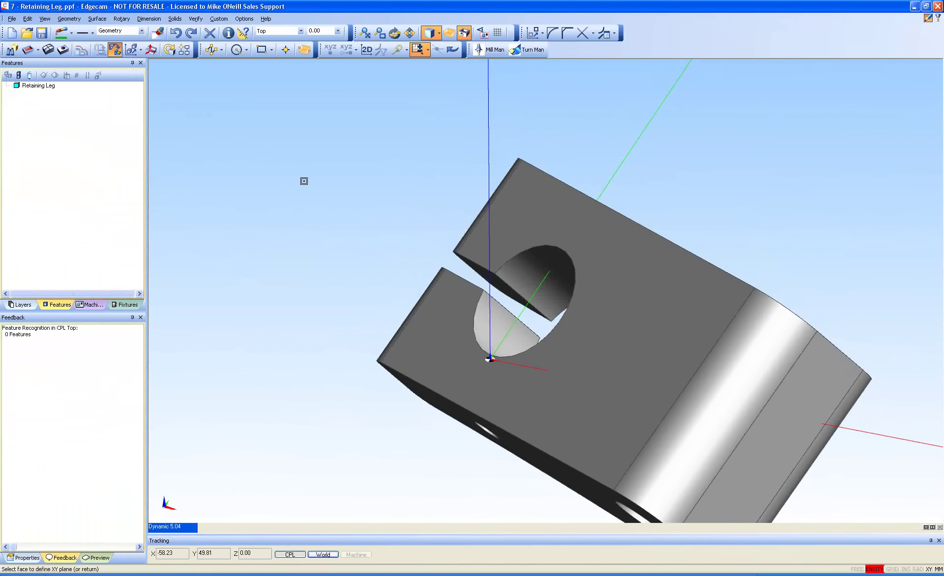
pyautogui.click(543, 272)
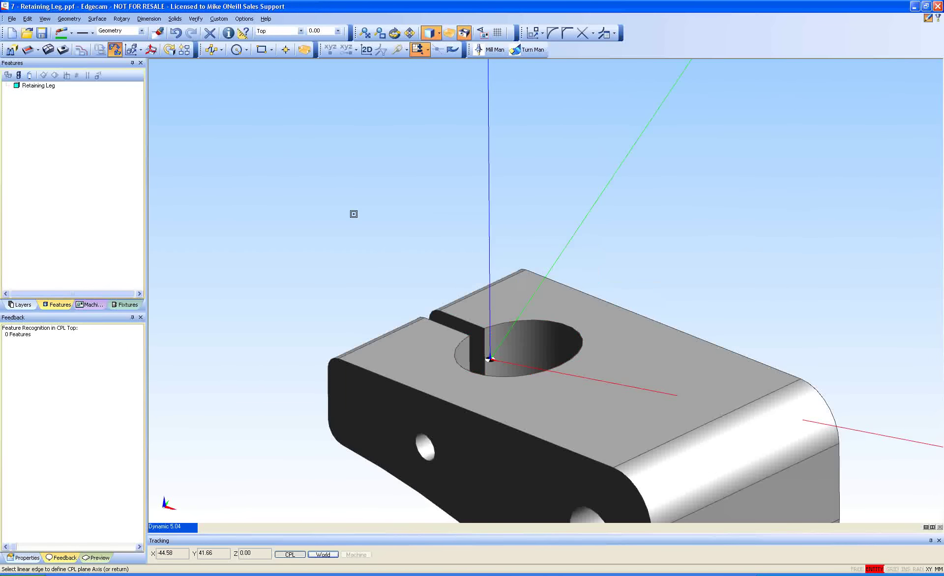
pyautogui.press('Return')
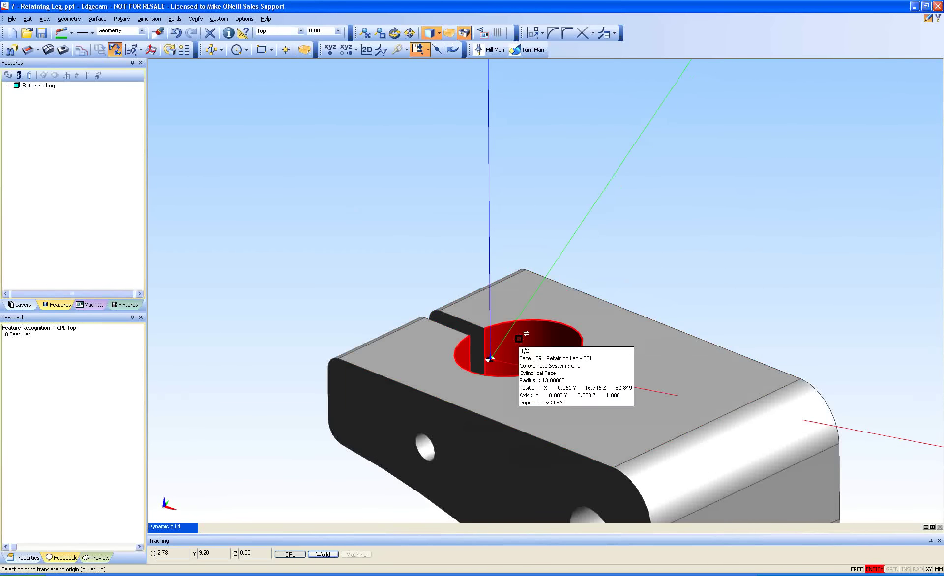
pyautogui.click(519, 338)
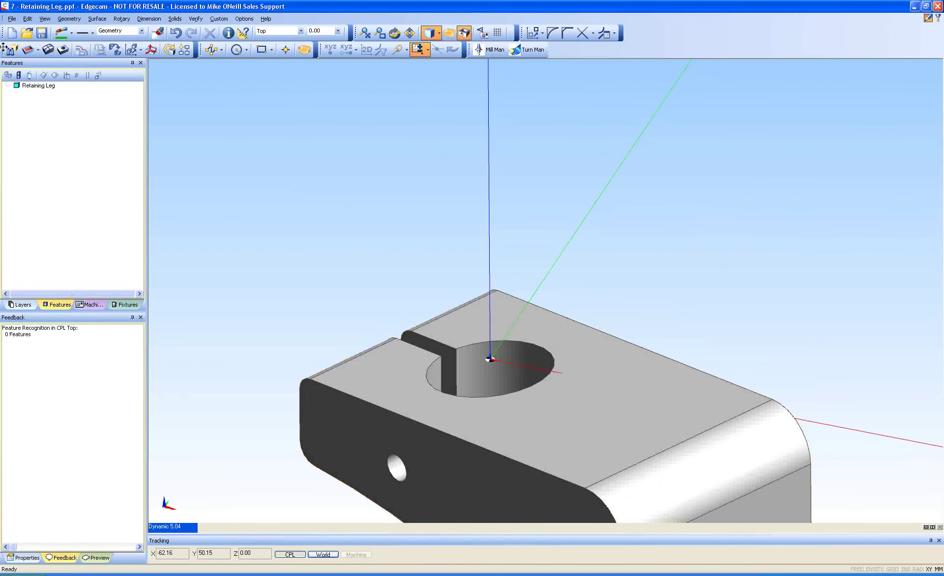
# Run Feature Finder again with the existing settings and delete the 2D Boss feature, keeping only the through hole.
pyautogui.click(11, 49)
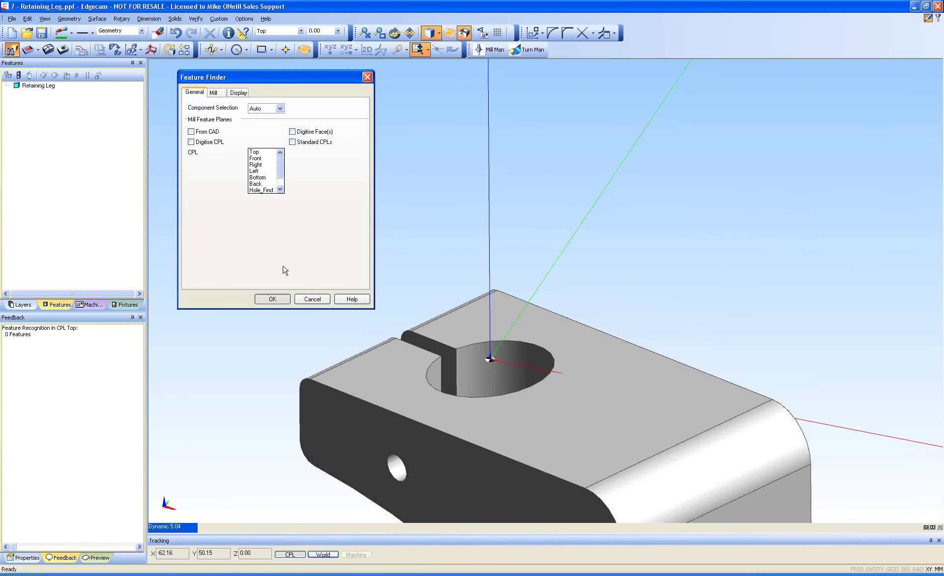
pyautogui.press('Return')
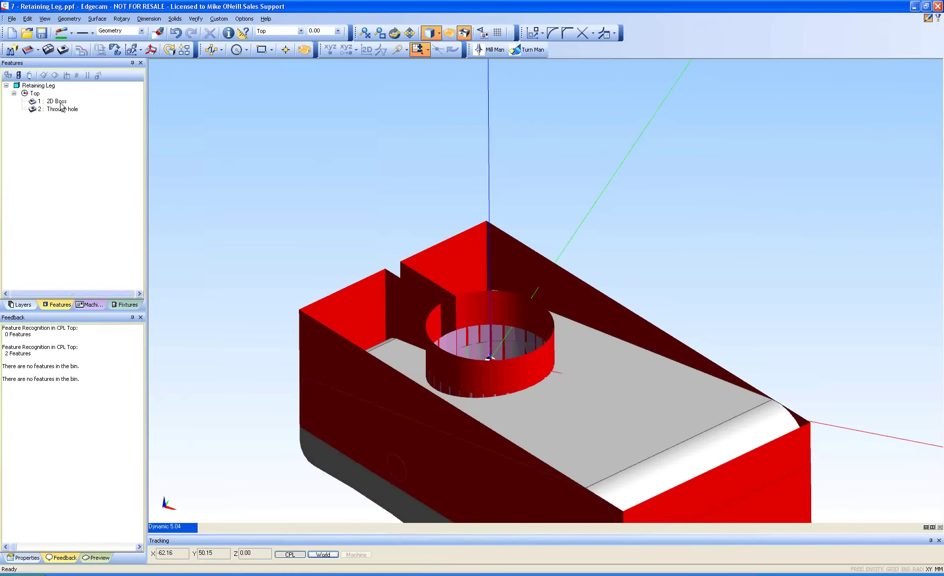
pyautogui.rightClick(61, 102)
pyautogui.click(75, 130)
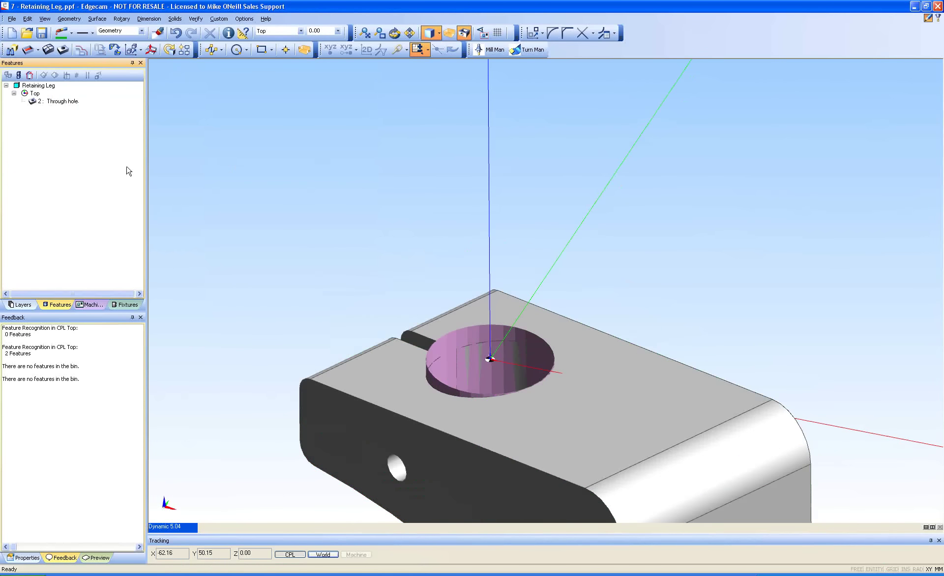
pyautogui.click(182, 529)
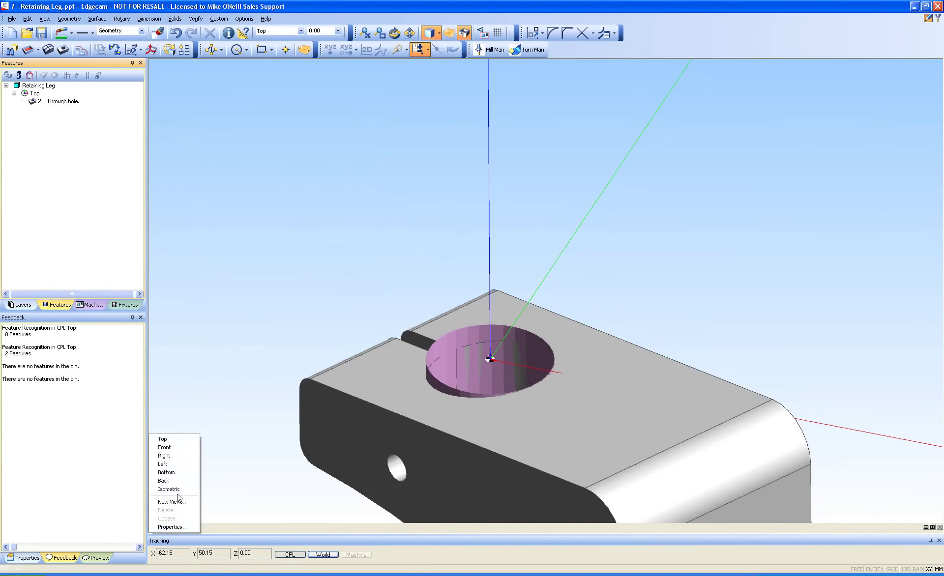
pyautogui.click(164, 448)
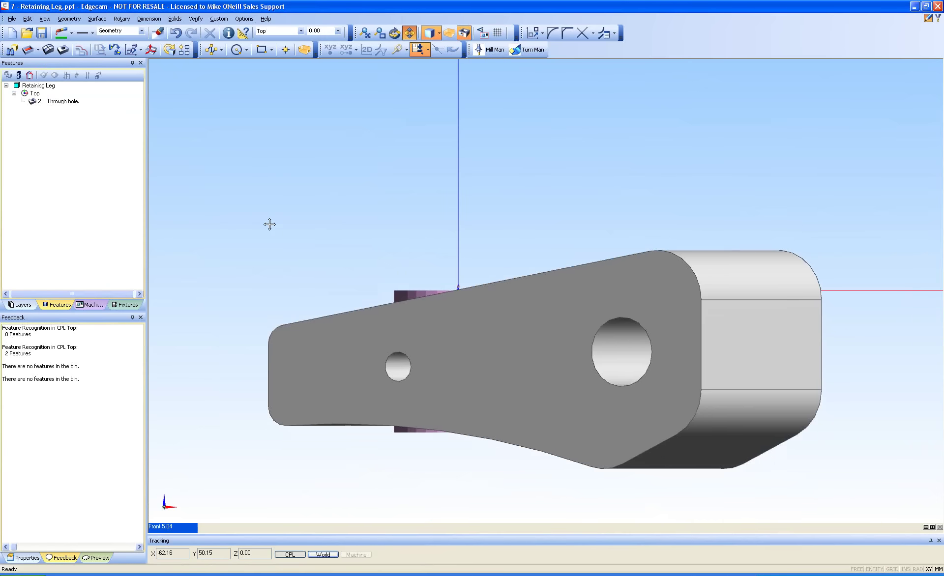
pyautogui.moveTo(249, 263); pyautogui.dragTo(327, 251, button='middle')
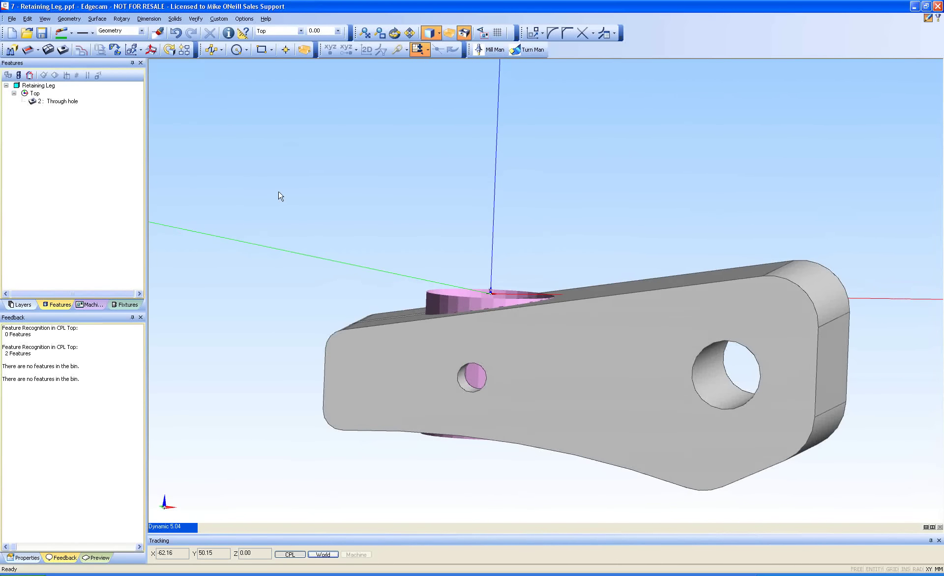
# Open "8 - Tool Reach.ppf" from the freeware folder without saving the Retaining Leg changes.
pyautogui.click(228, 572)
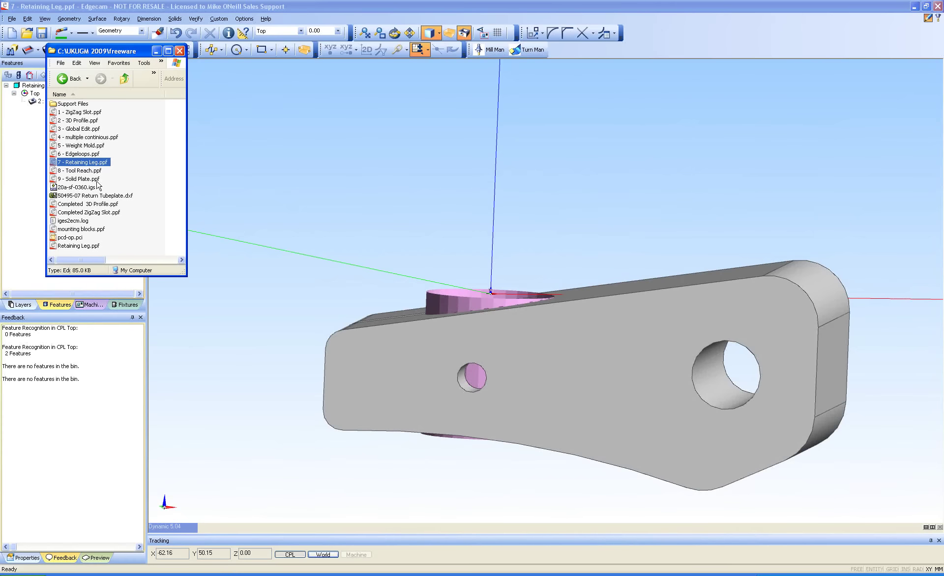
pyautogui.doubleClick(81, 170)
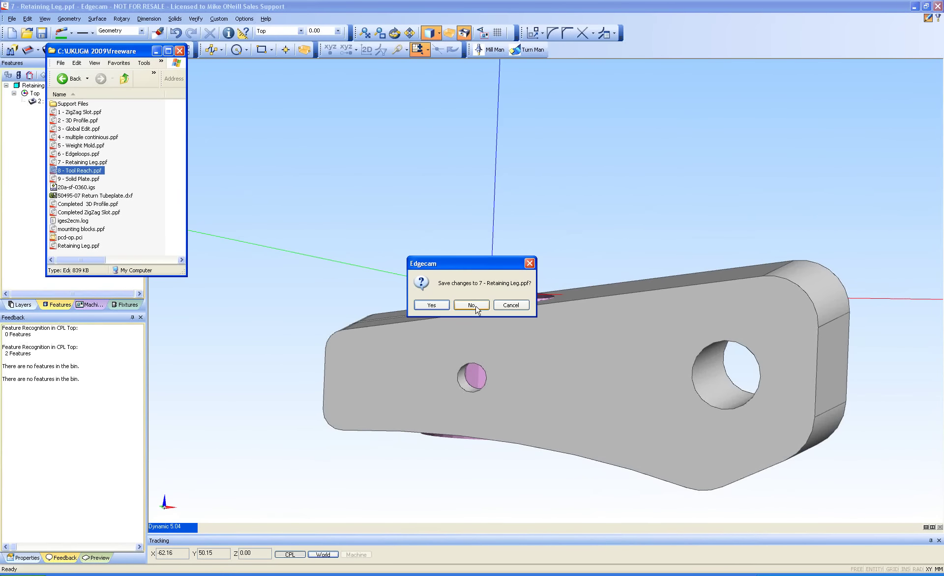
pyautogui.click(473, 306)
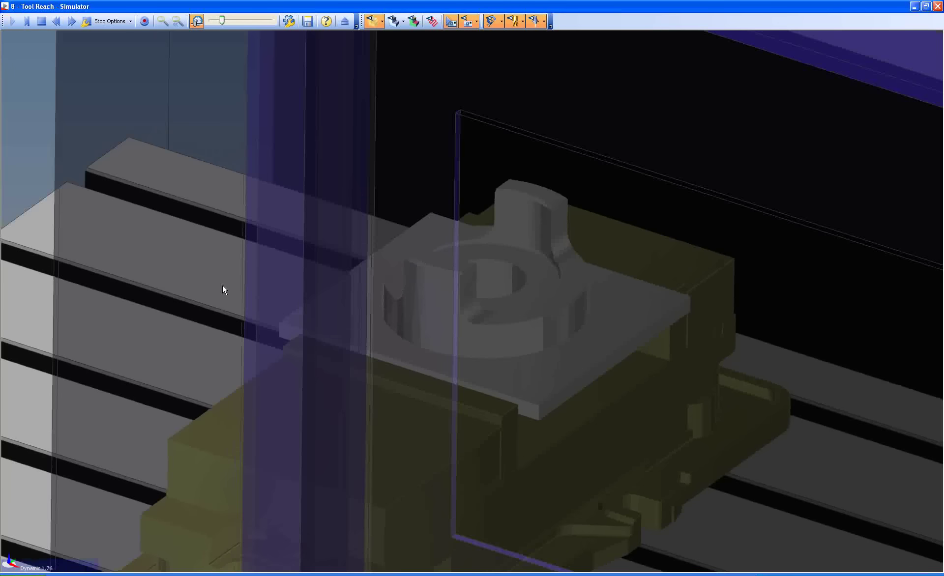
# Speed up the machine simulation, examine the drill holder's clearance around the part, and exit the simulator.
pyautogui.moveTo(222, 21); pyautogui.dragTo(237, 38)
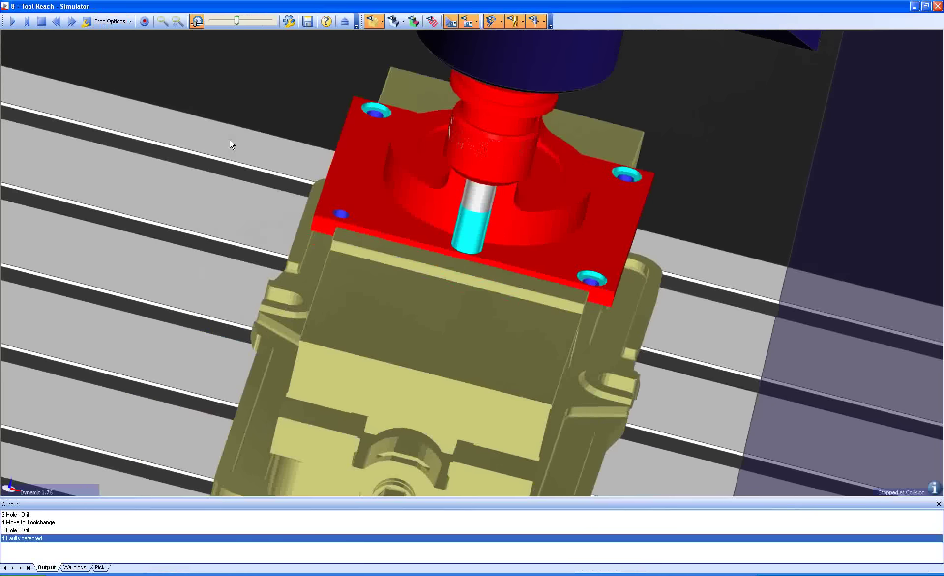
pyautogui.moveTo(229, 140); pyautogui.dragTo(376, 234, button='middle')
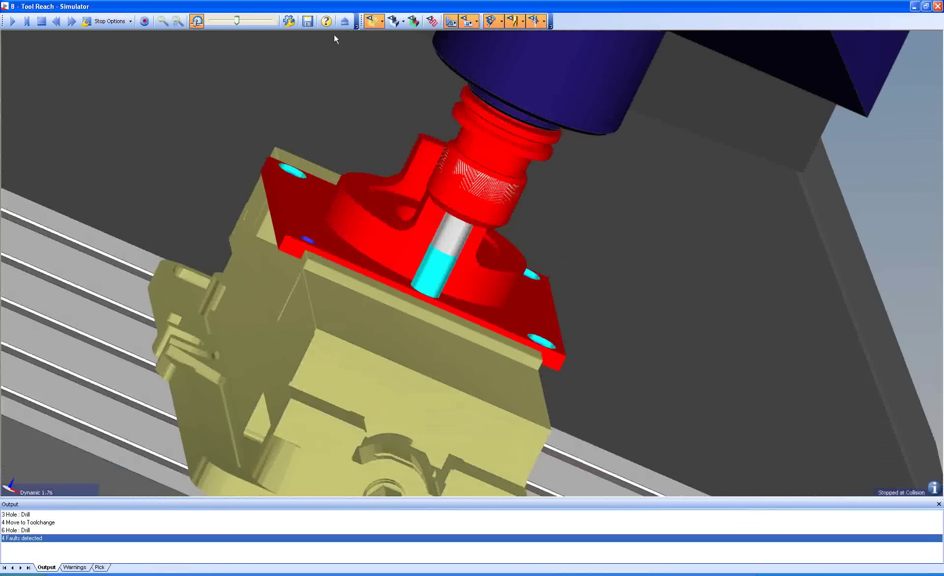
pyautogui.click(345, 21)
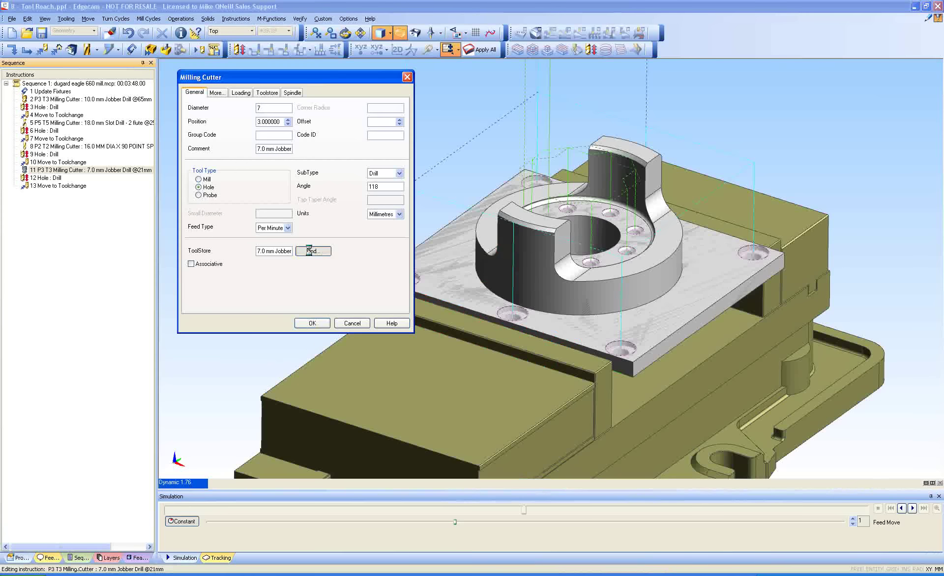
pyautogui.click(310, 251)
pyautogui.click(234, 105)
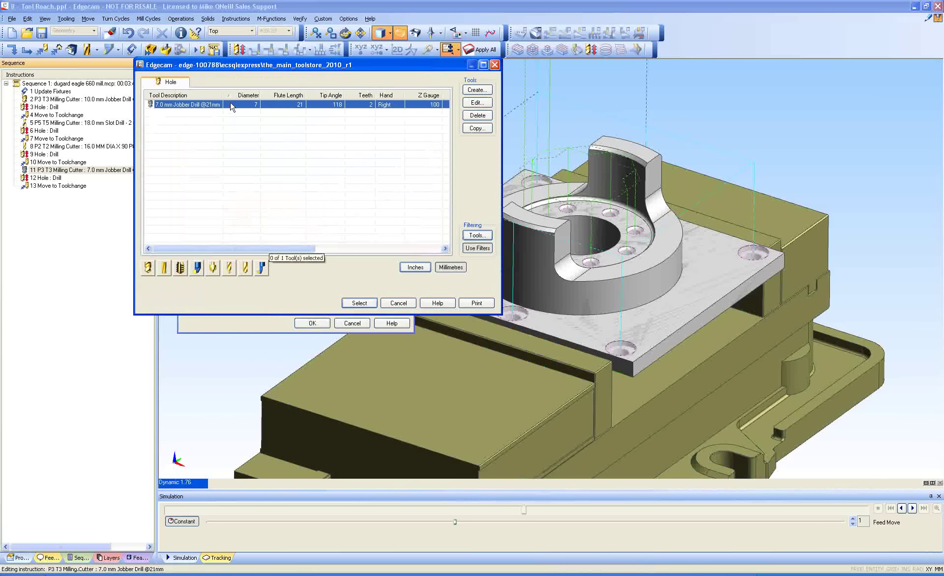
pyautogui.click(473, 104)
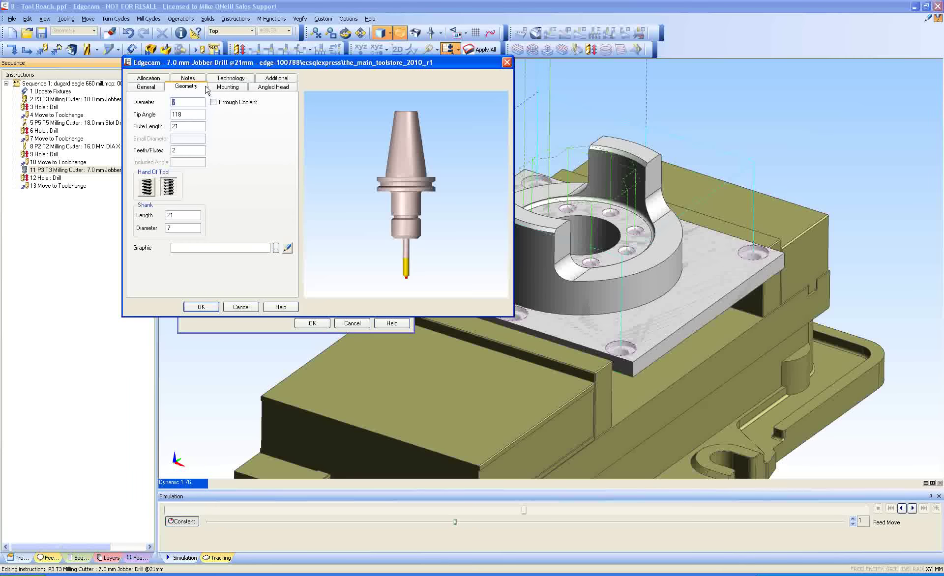
pyautogui.click(225, 88)
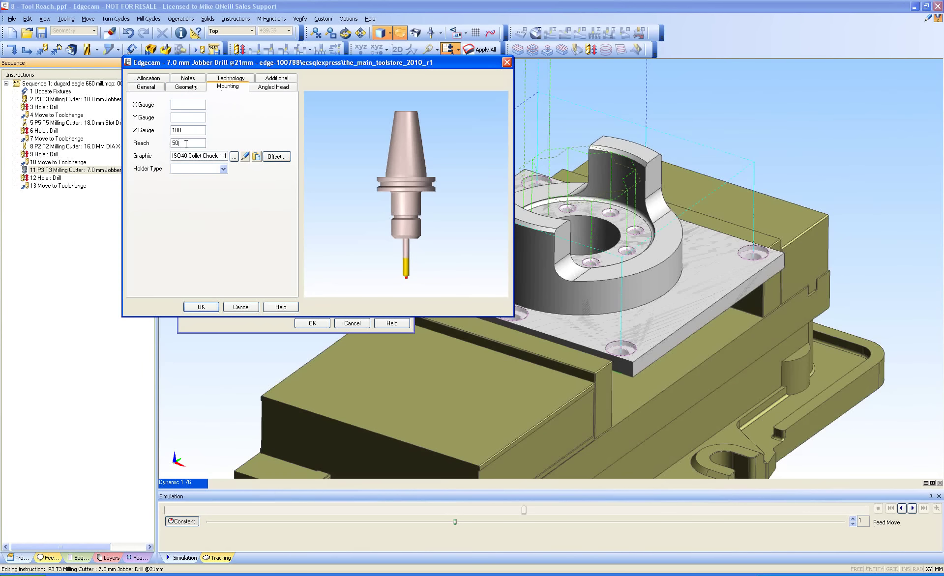
pyautogui.write('124')
pyautogui.press('Tab')
# View the holder graphic's Z offset without changing it, and clear the drill's reach value.
pyautogui.click(270, 158)
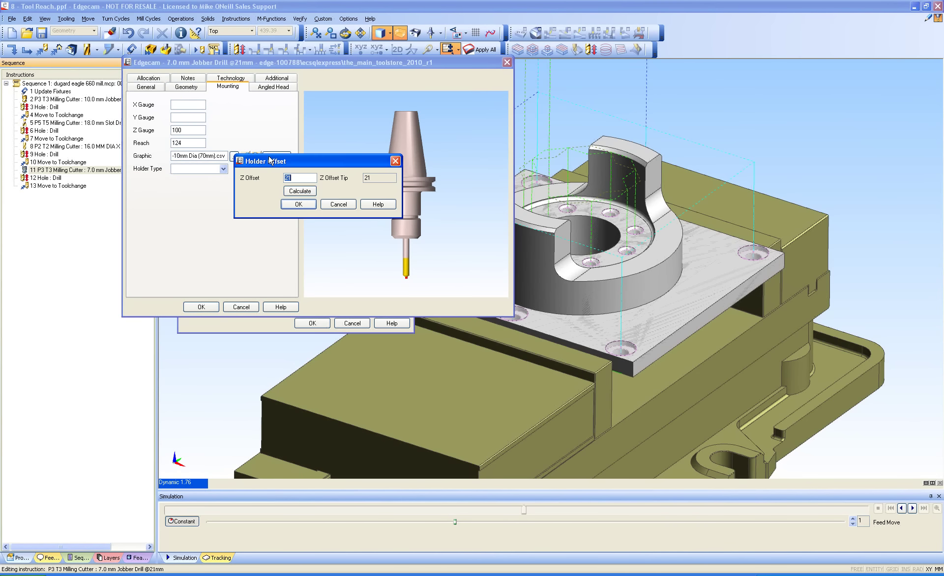
pyautogui.click(338, 205)
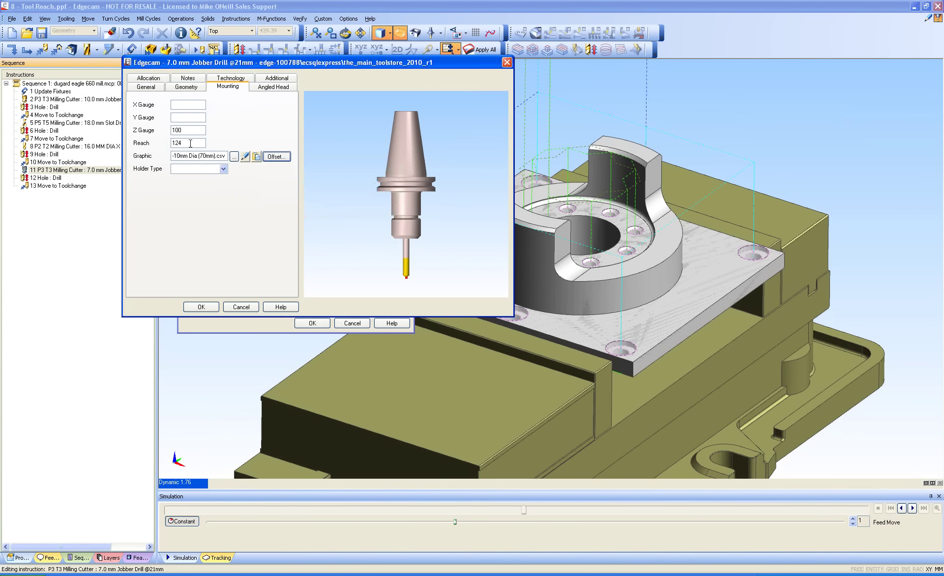
pyautogui.doubleClick(191, 143)
pyautogui.press('Delete')
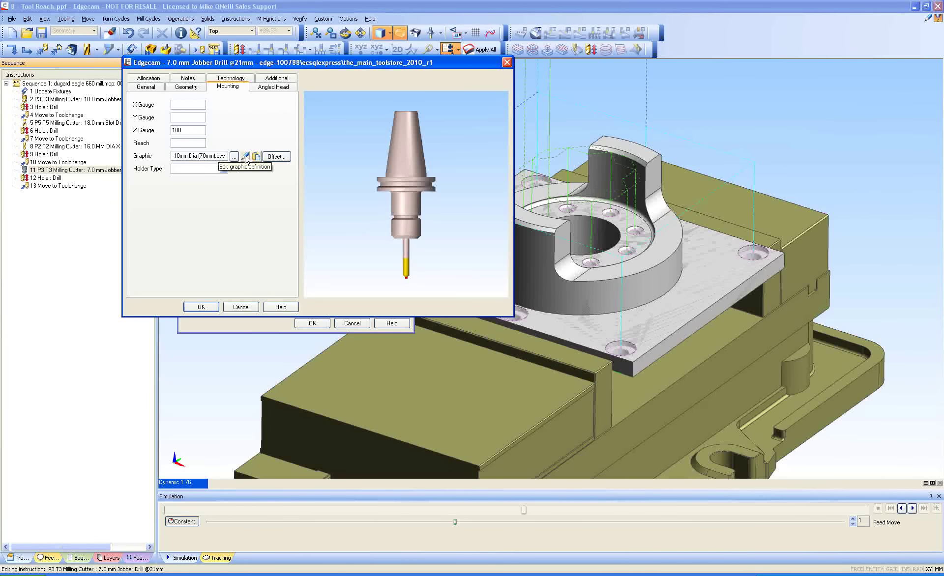
# Open the drill's holder graphic definition for editing, recolour all its geometry blue, and inspect the horizontal line at the holder's base.
pyautogui.click(246, 157)
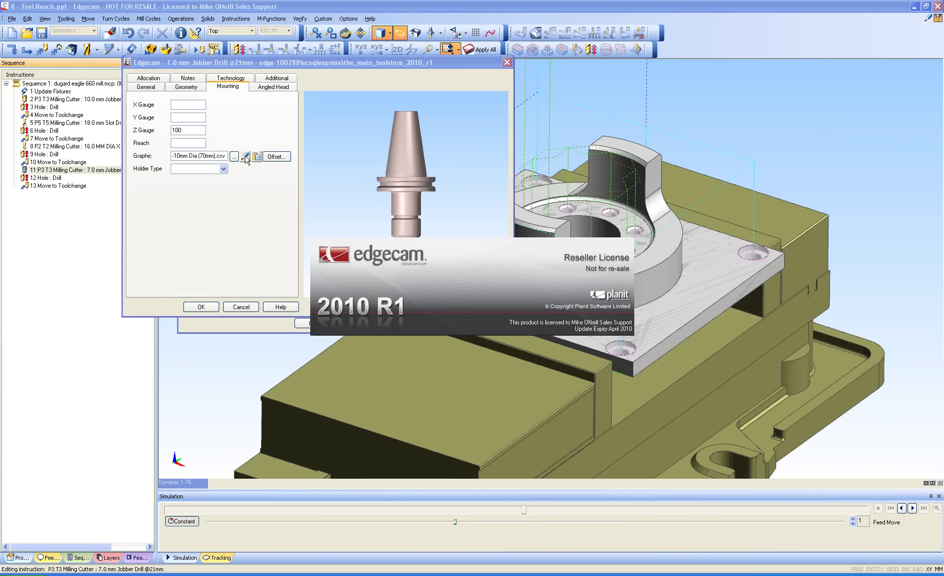
pyautogui.click(244, 155)
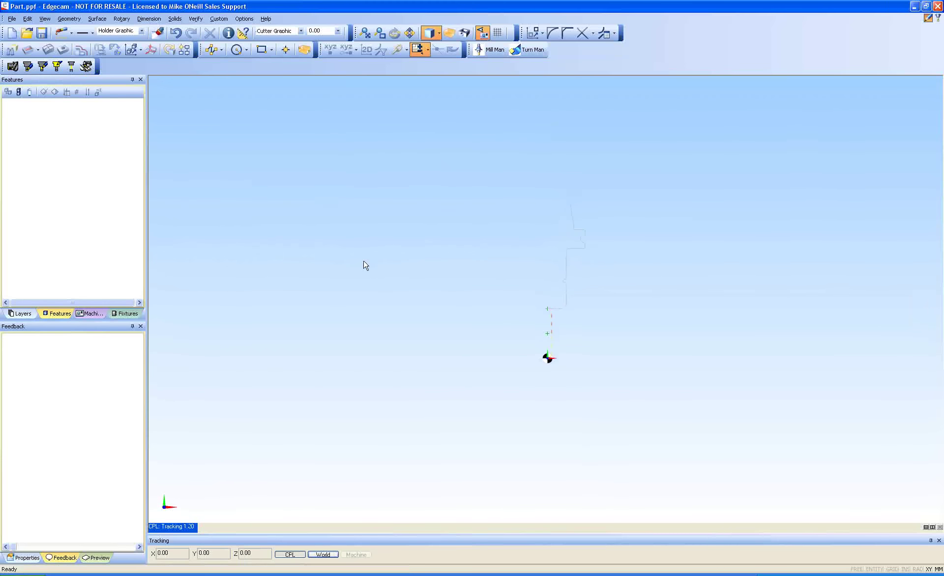
pyautogui.click(28, 19)
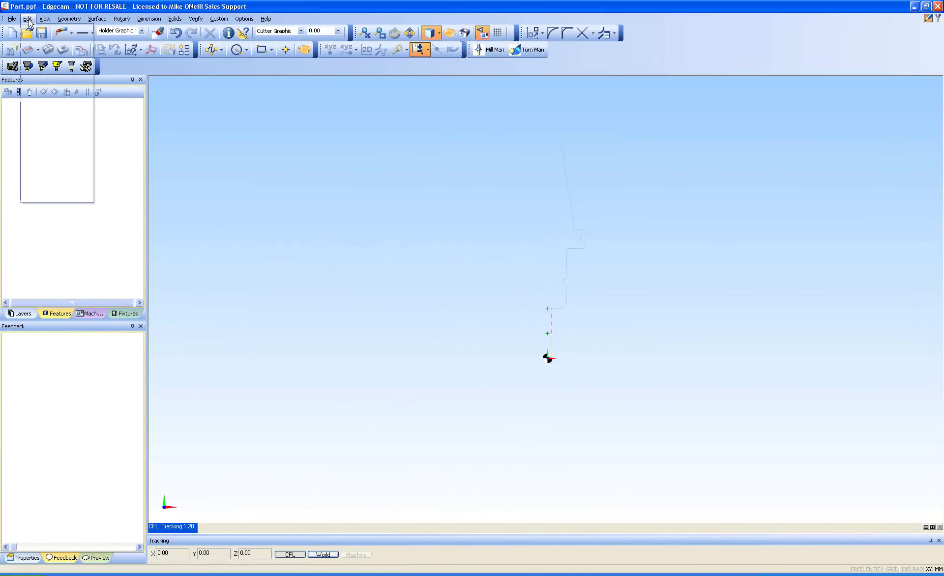
pyautogui.moveTo(59, 81)
pyautogui.click(118, 81)
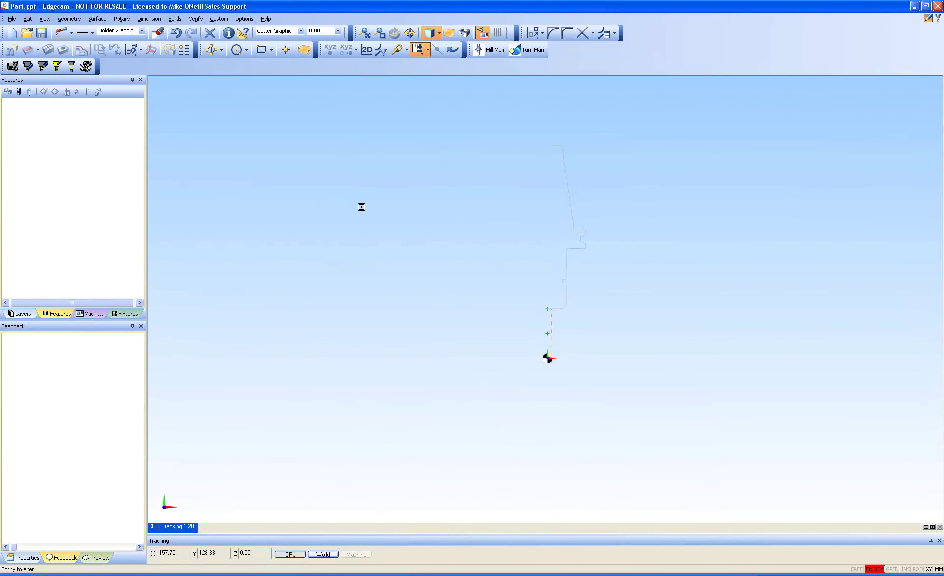
pyautogui.middleClick(713, 277)
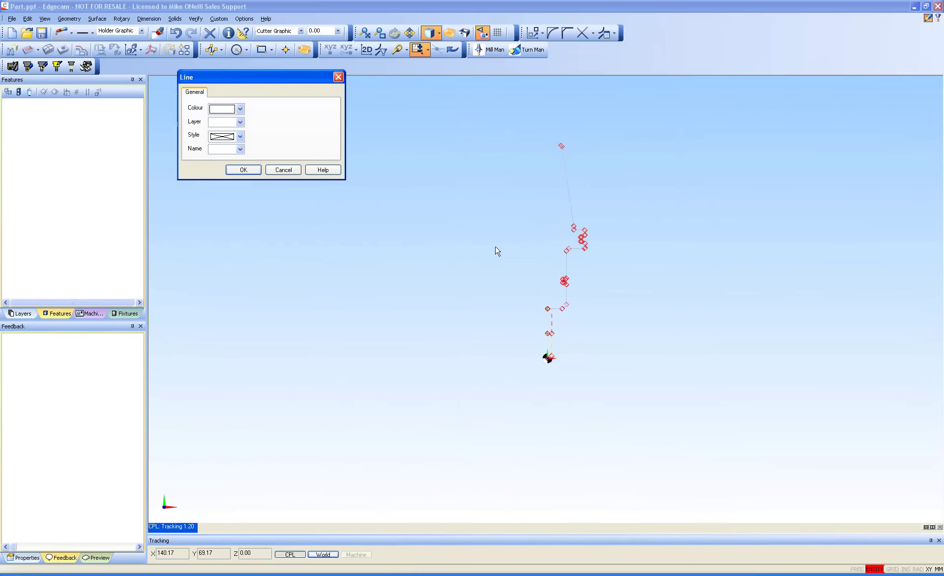
pyautogui.click(240, 109)
pyautogui.click(224, 138)
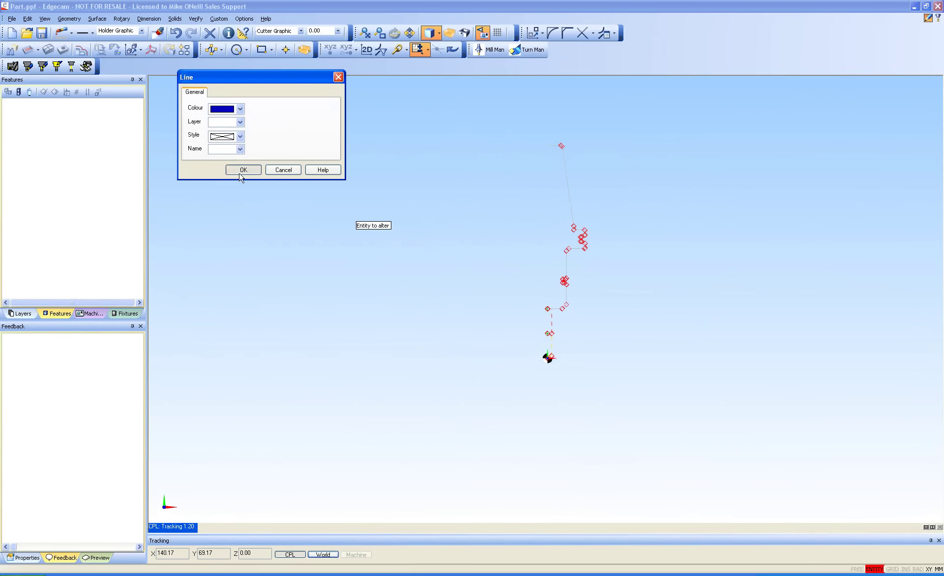
pyautogui.click(242, 170)
pyautogui.scroll(1, 755, 404)
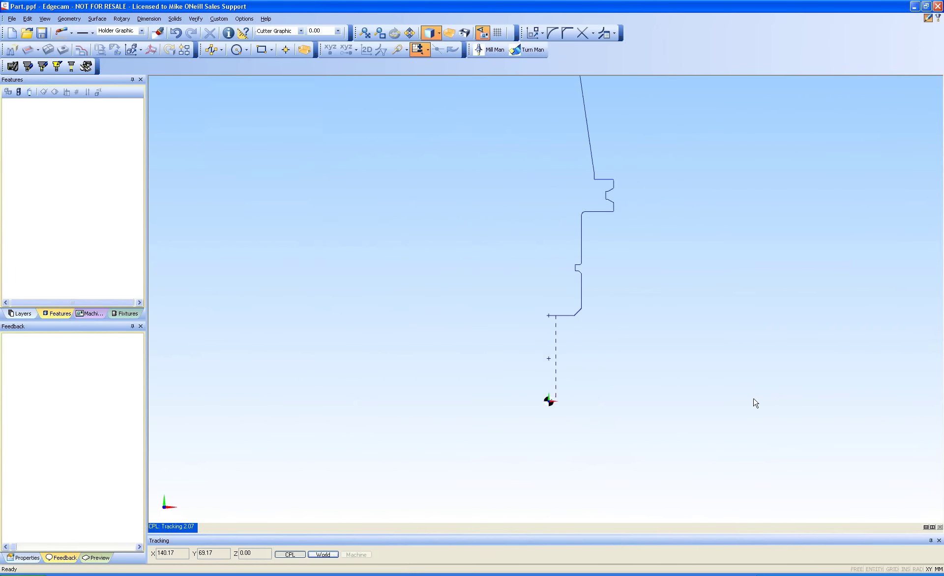
pyautogui.rightClick(639, 326)
pyautogui.click(640, 331)
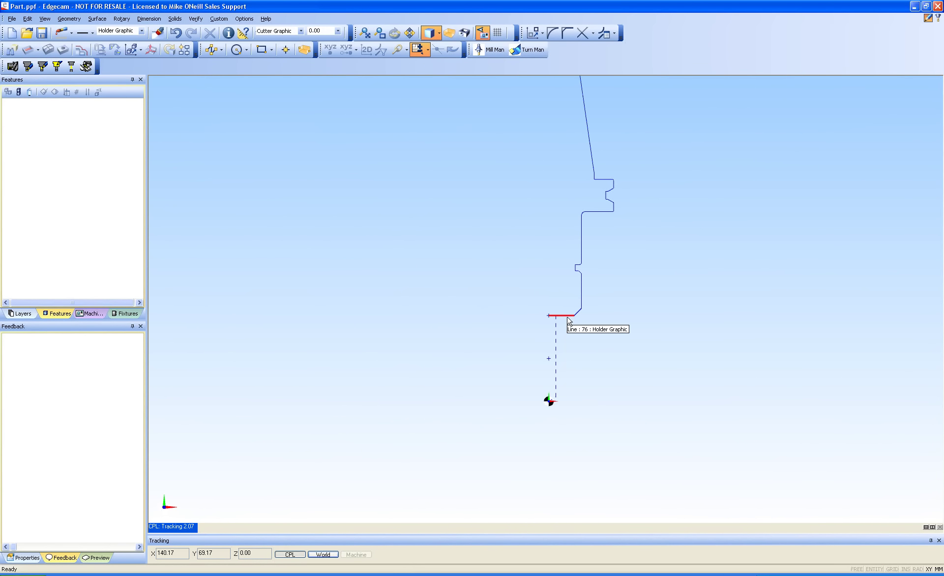
pyautogui.moveTo(569, 320)
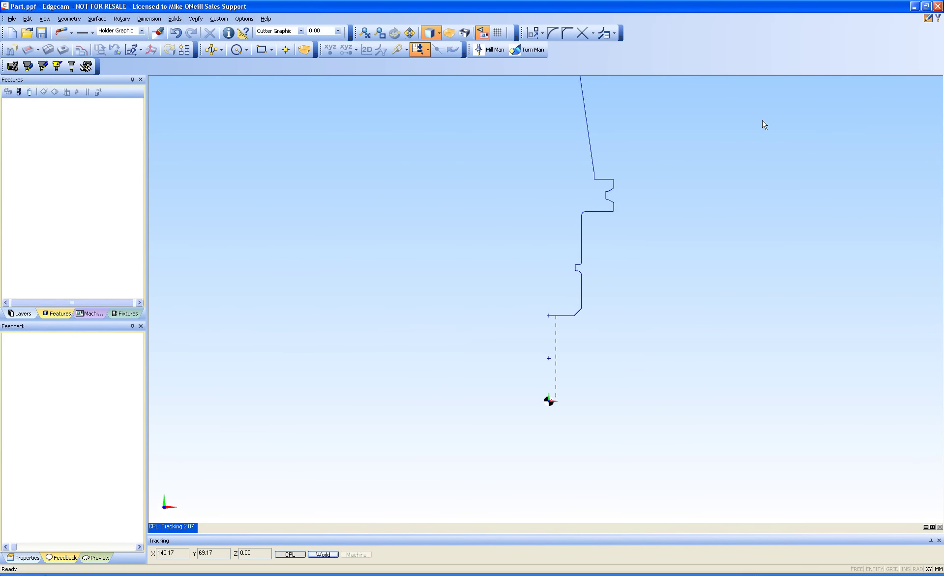
# Close the holder graphic without saving and cancel out of the drill, ToolStore and Milling Cutter edits.
pyautogui.click(937, 7)
pyautogui.click(471, 305)
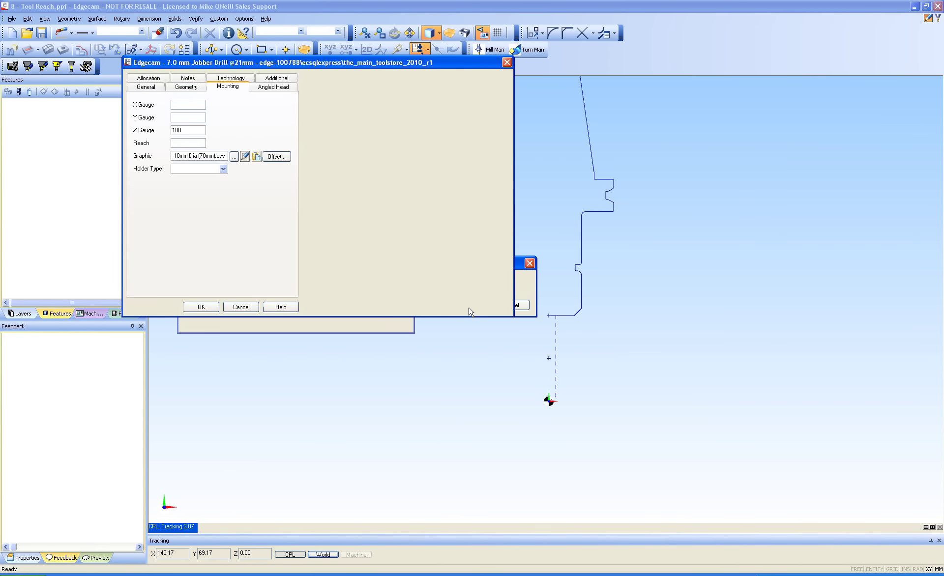
pyautogui.click(251, 307)
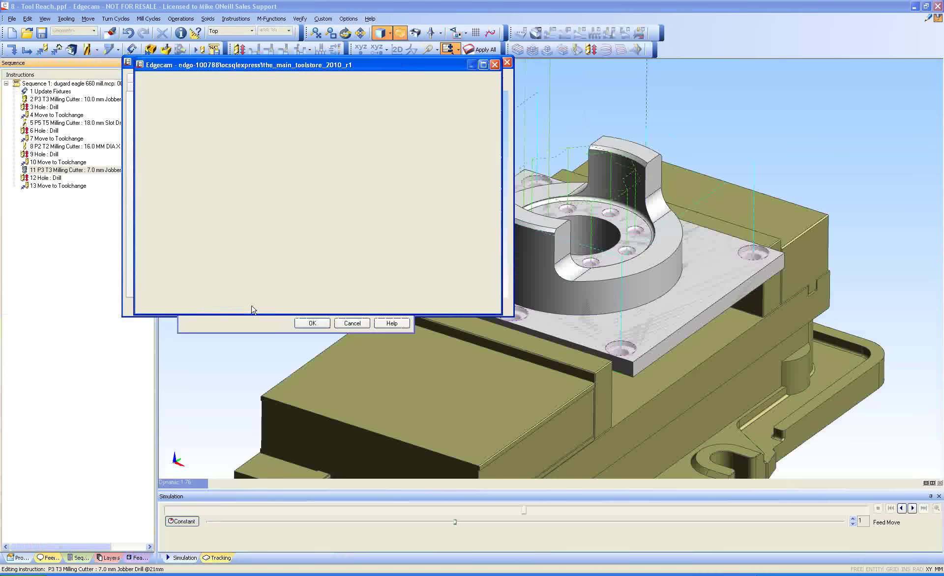
pyautogui.click(386, 308)
pyautogui.click(348, 325)
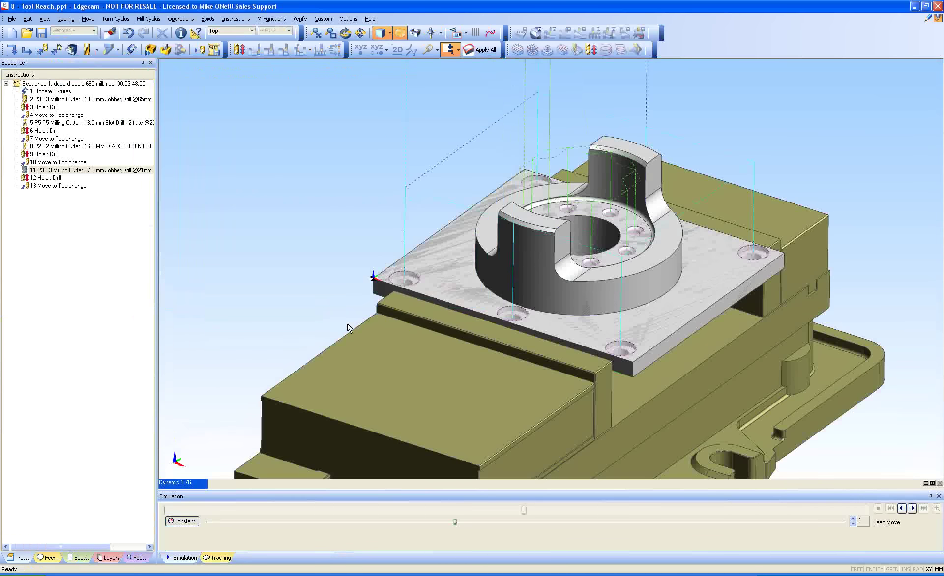
# Import all entities of 20a-sf-0360.igs from the freeware folder as surface geometry in a new part and inspect the model.
pyautogui.click(147, 575)
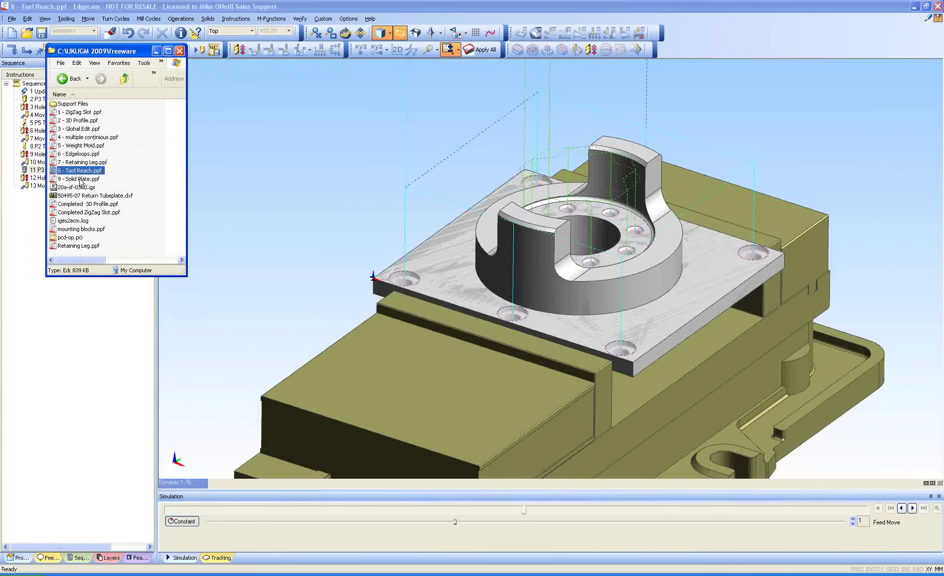
pyautogui.click(245, 167)
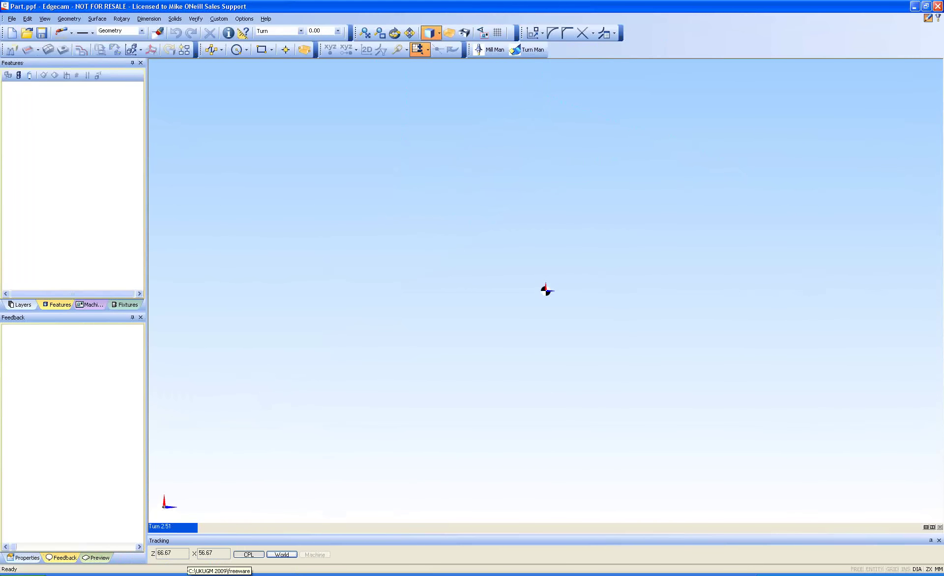
pyautogui.click(221, 572)
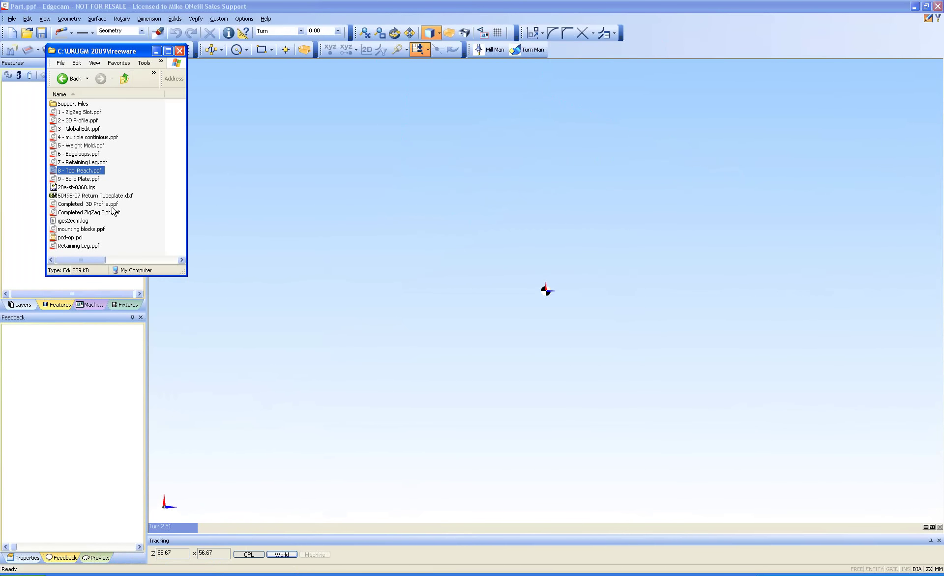
pyautogui.moveTo(79, 187); pyautogui.dragTo(421, 188)
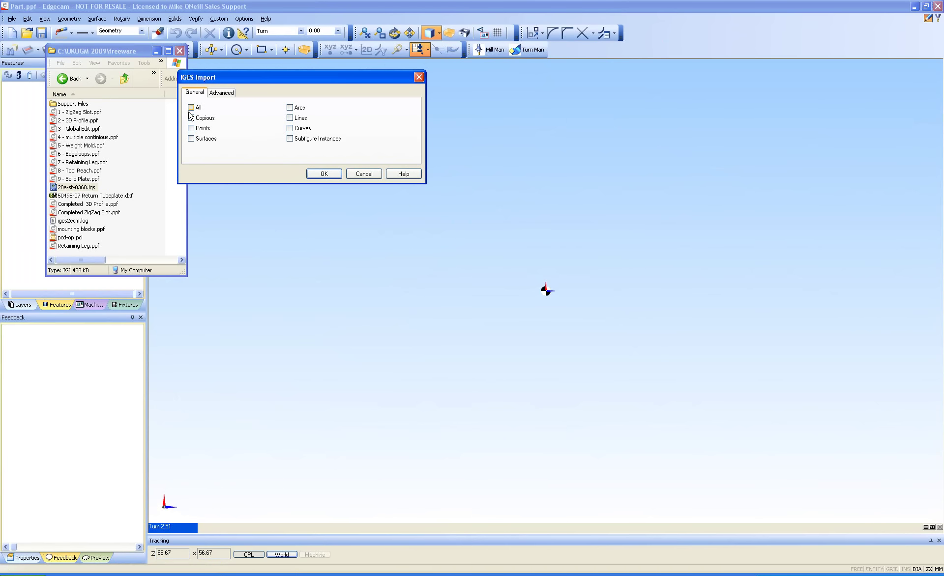
pyautogui.click(218, 92)
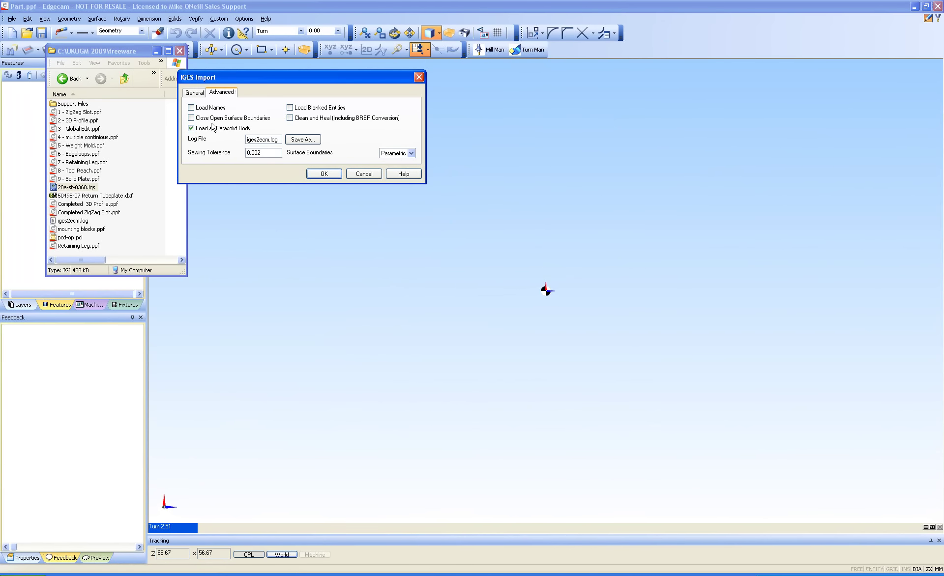
pyautogui.click(199, 94)
pyautogui.click(313, 173)
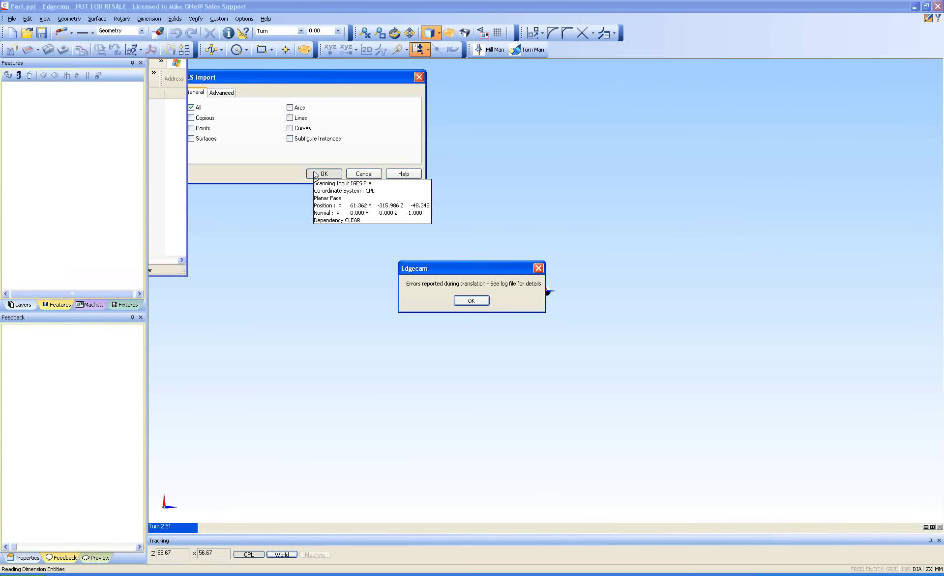
pyautogui.click(474, 304)
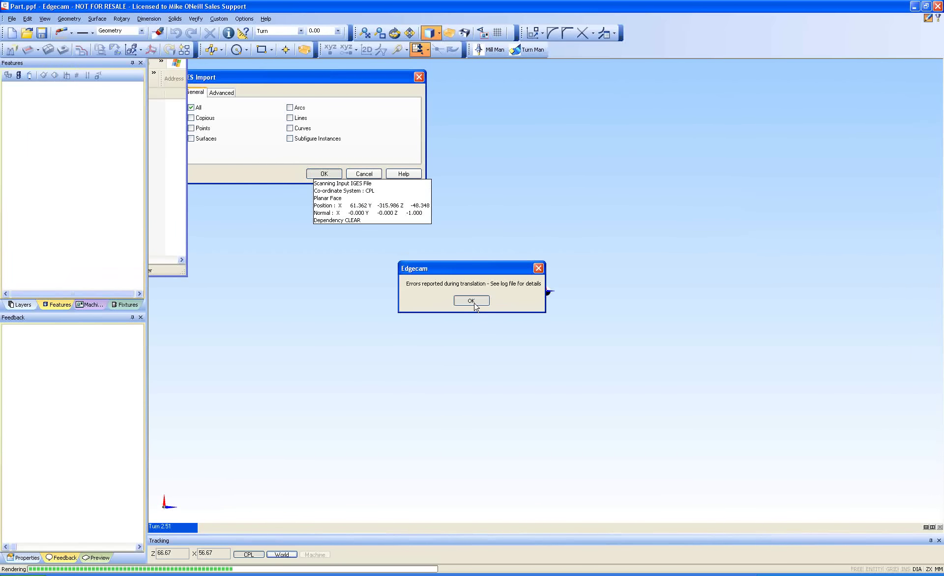
pyautogui.moveTo(483, 380); pyautogui.dragTo(545, 278, button='middle')
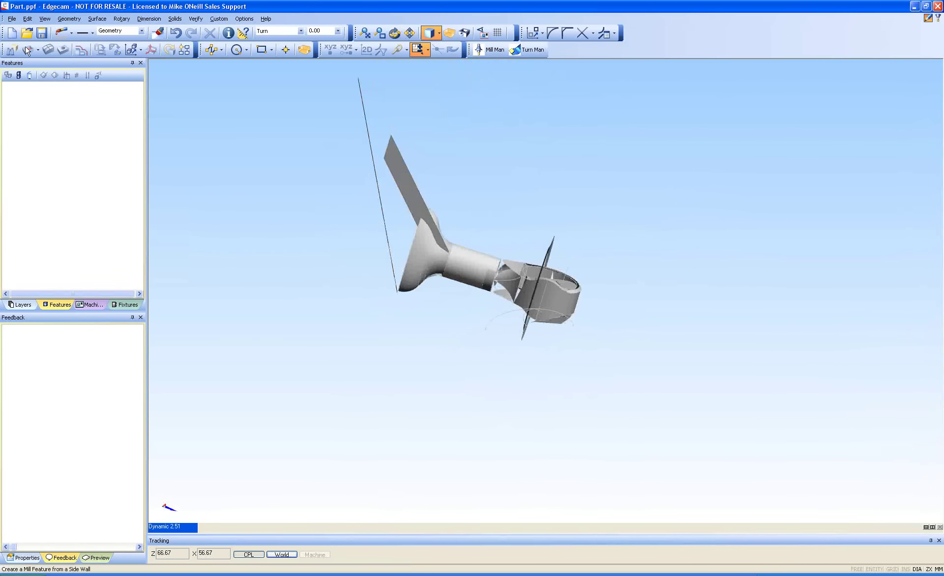
# Start a new part without saving and import all of 20a-sf-0360.igs as a Parasolid body with a sewing tolerance of 0.002.
pyautogui.click(15, 32)
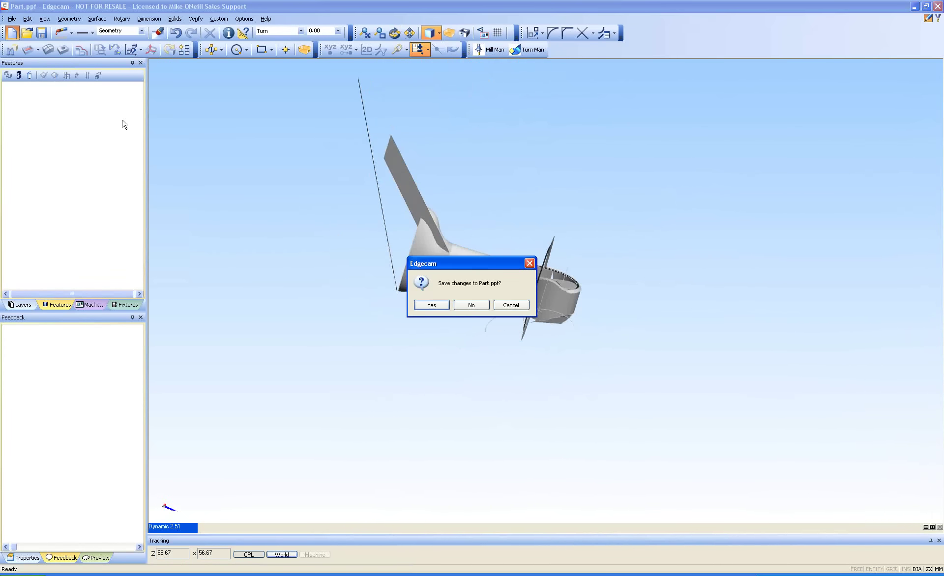
pyautogui.click(478, 305)
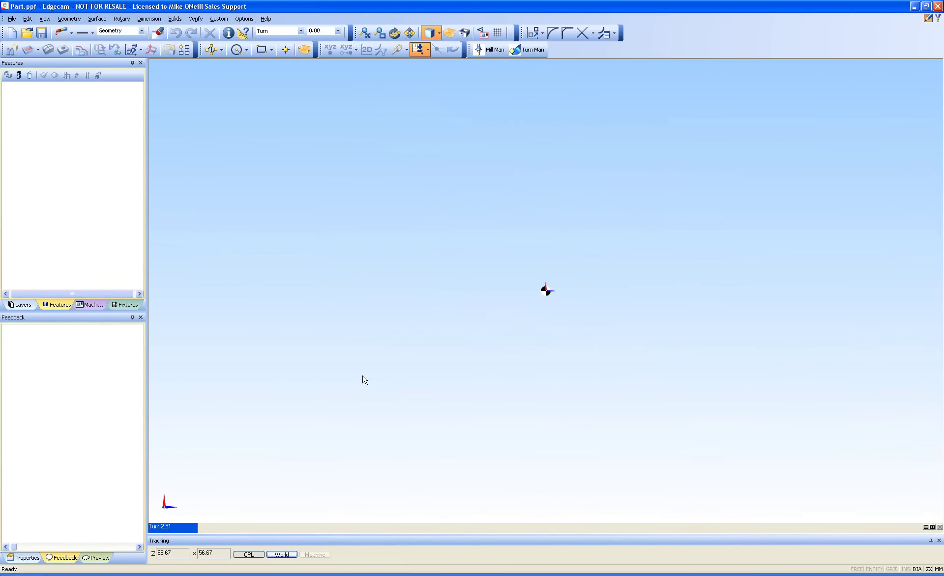
pyautogui.click(189, 573)
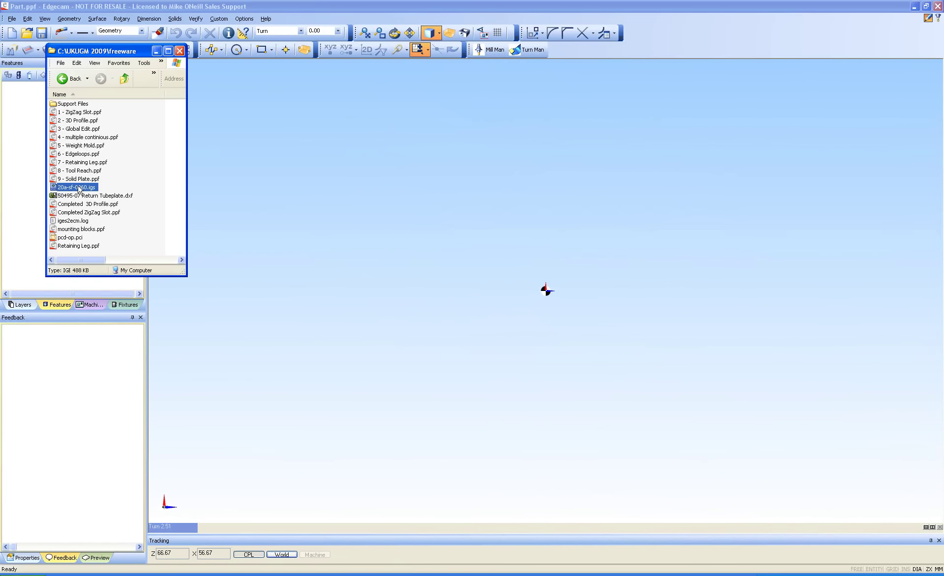
pyautogui.moveTo(79, 187); pyautogui.dragTo(419, 189)
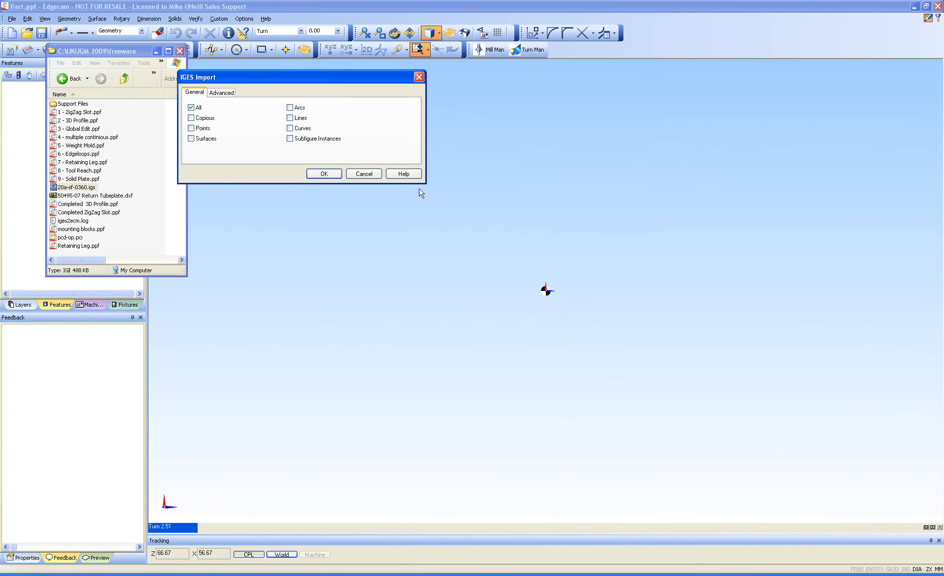
pyautogui.click(221, 92)
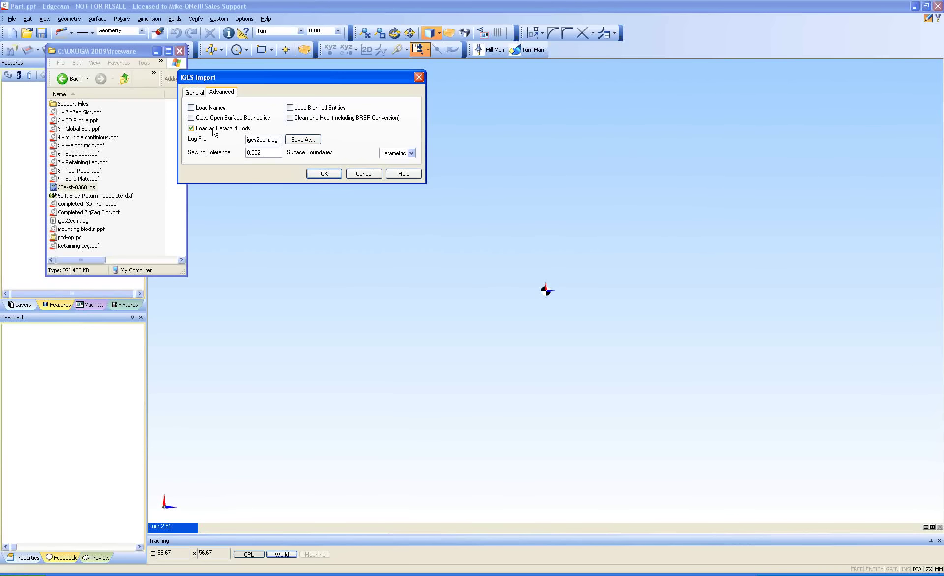
pyautogui.click(324, 174)
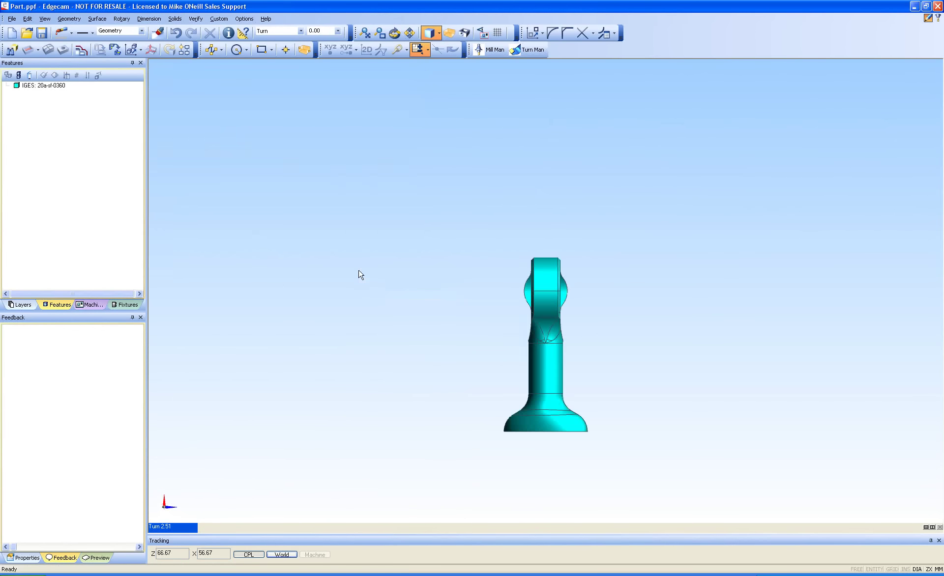
# Start a new part without saving and load 50495-07 Return Tubeplate.dxf from the freeware folder.
pyautogui.moveTo(368, 287); pyautogui.dragTo(476, 181, button='middle')
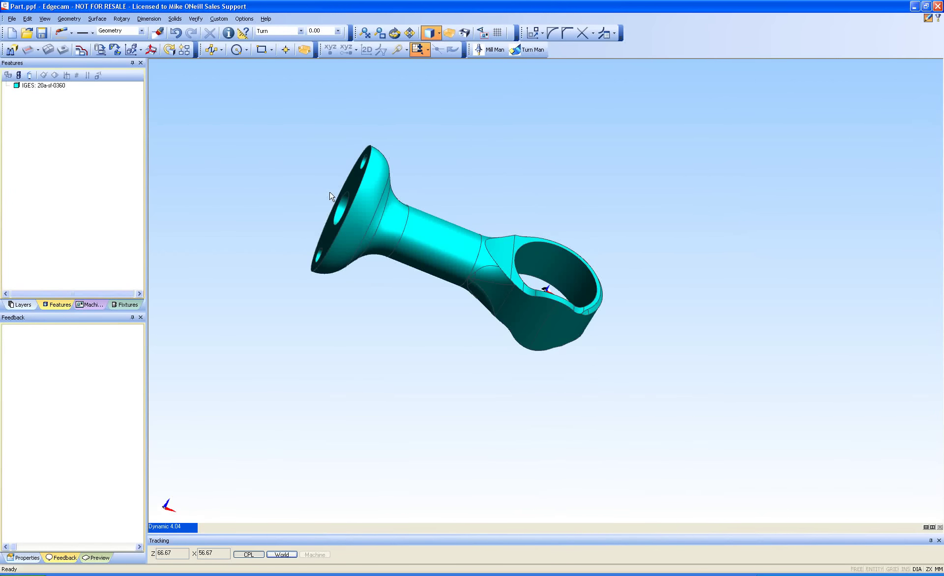
pyautogui.click(12, 33)
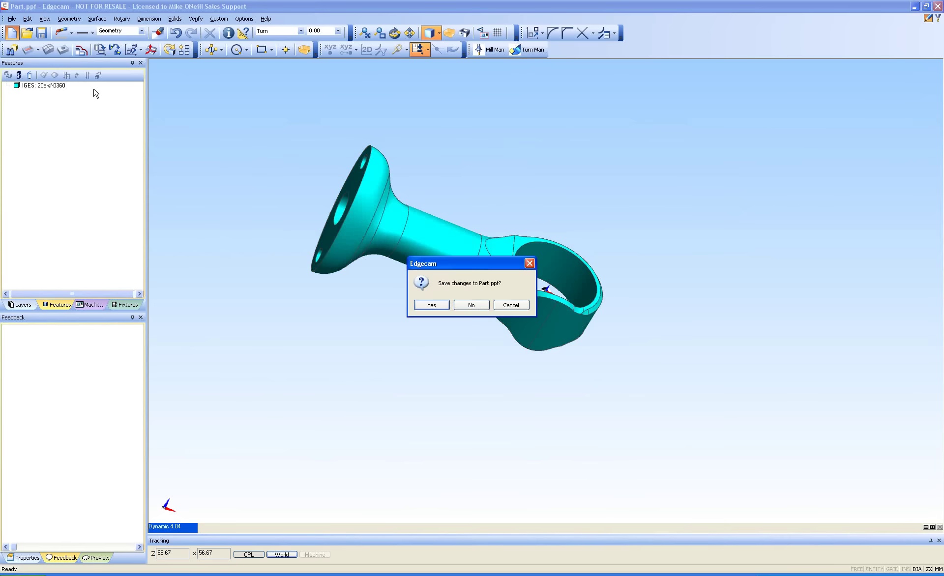
pyautogui.click(471, 305)
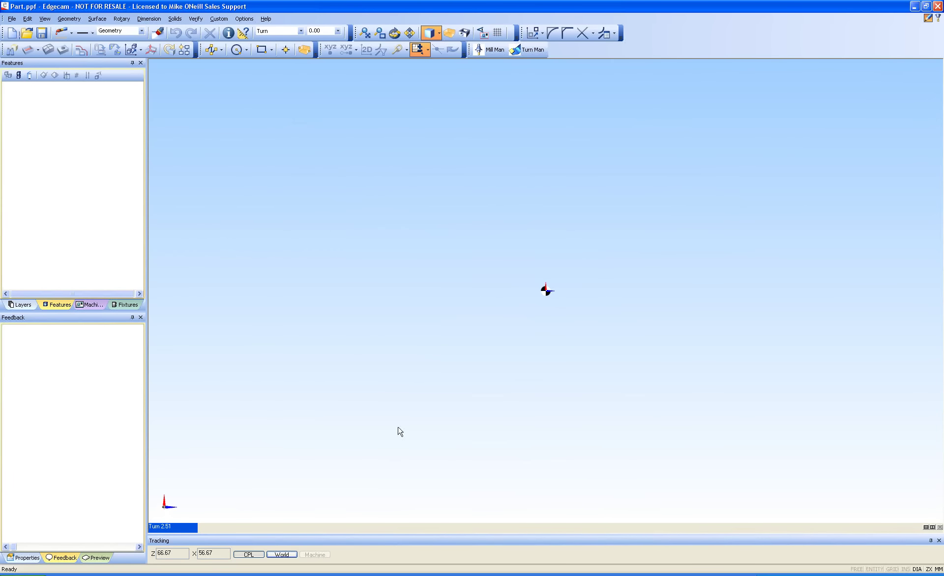
pyautogui.click(235, 574)
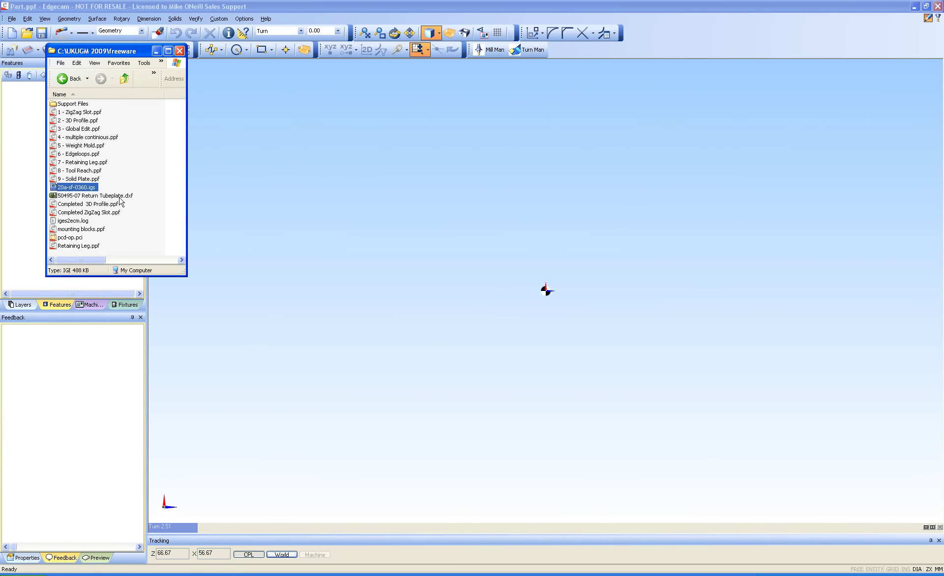
pyautogui.moveTo(120, 197); pyautogui.dragTo(445, 213)
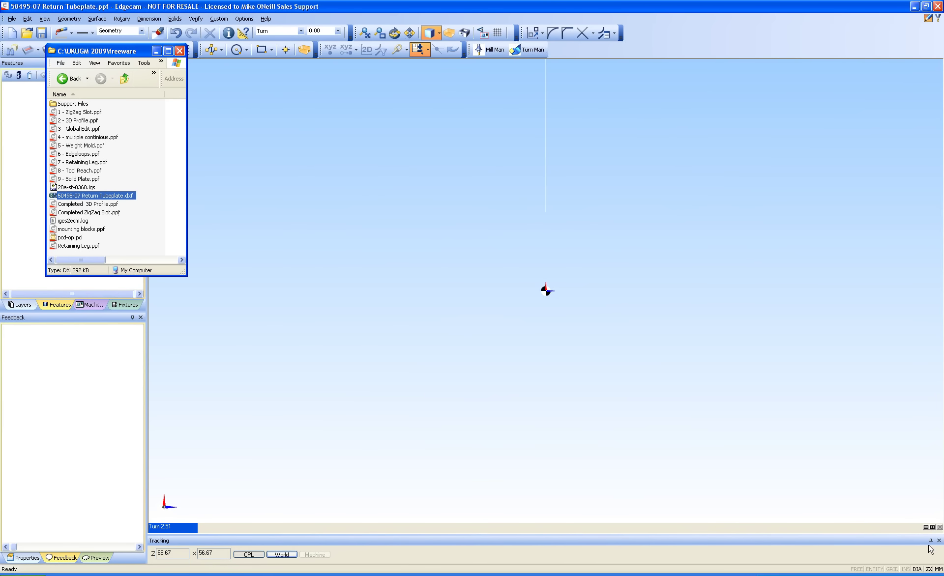
# Switch the tubeplate part from the ZX turning environment to the XY milling environment.
pyautogui.click(929, 569)
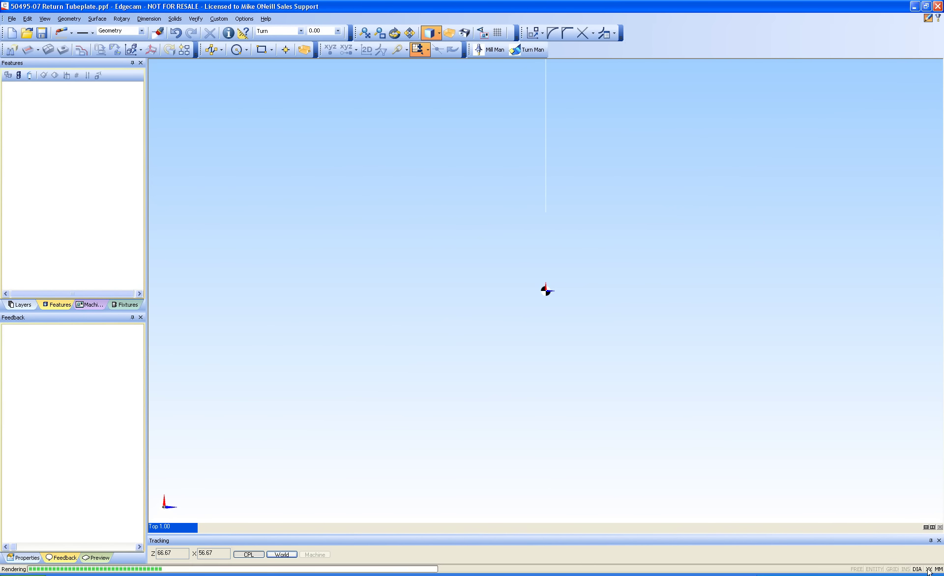
pyautogui.moveTo(620, 353); pyautogui.dragTo(393, 410, button='middle')
pyautogui.scroll(-2, 377, 400)
pyautogui.moveTo(568, 392); pyautogui.dragTo(373, 410, button='middle')
pyautogui.scroll(-1, 374, 409)
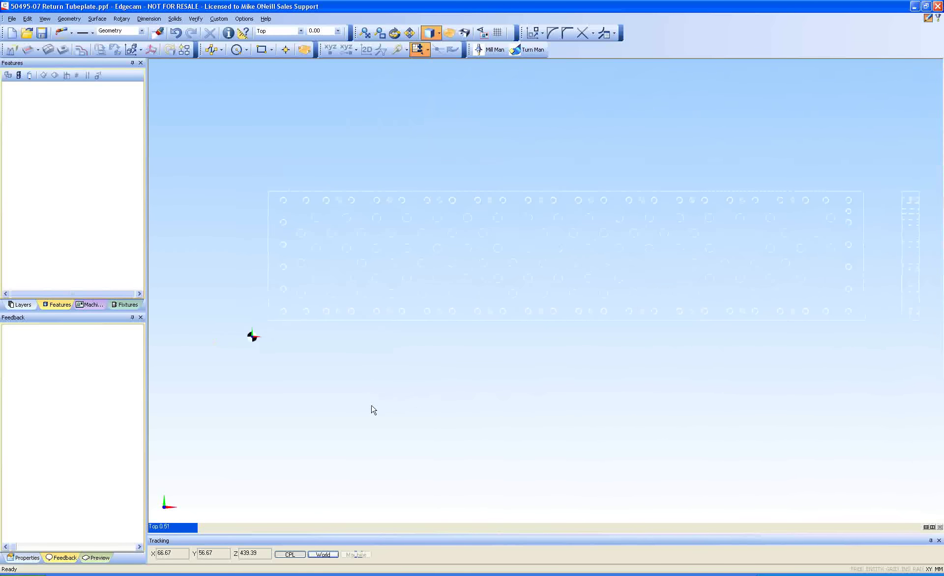
pyautogui.click(27, 18)
pyautogui.moveTo(59, 80)
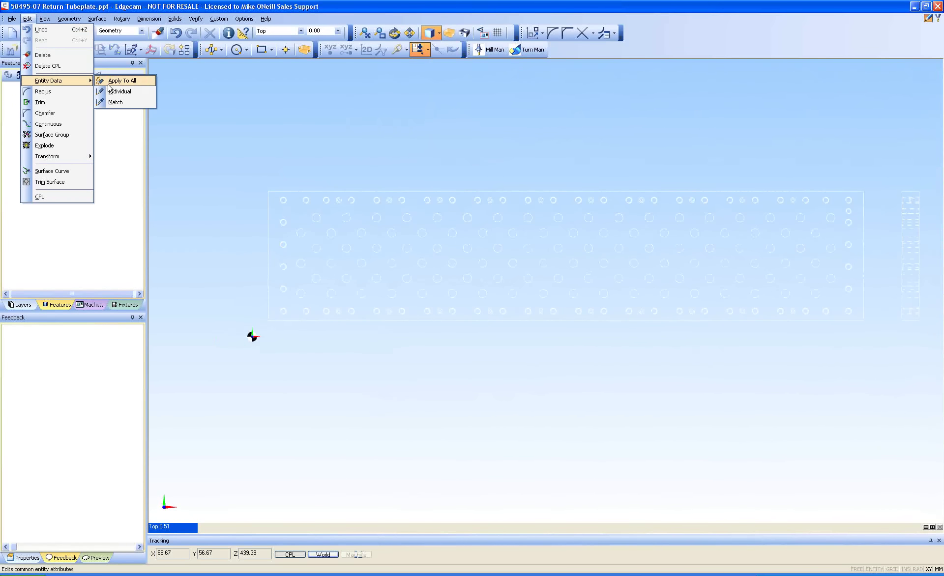
pyautogui.click(112, 82)
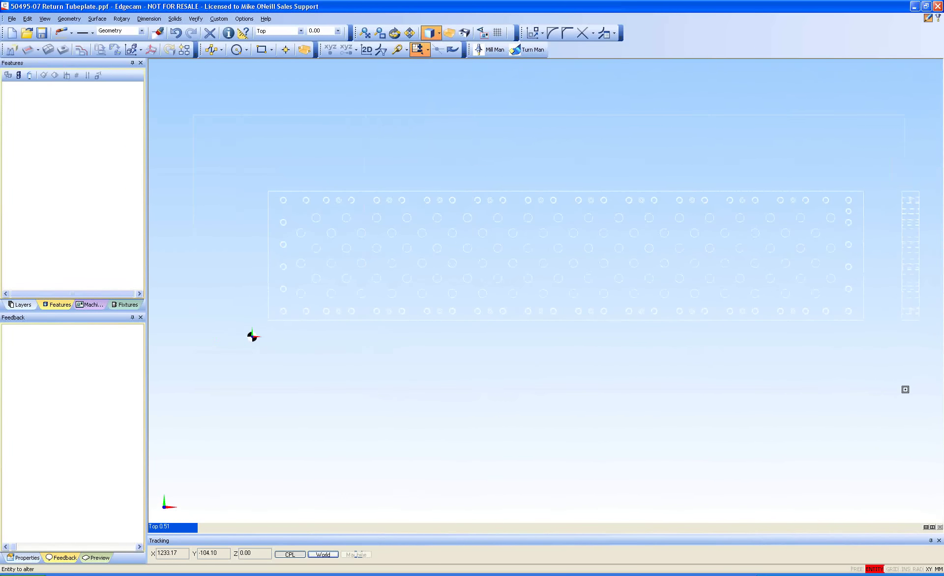
pyautogui.moveTo(905, 389); pyautogui.dragTo(908, 394)
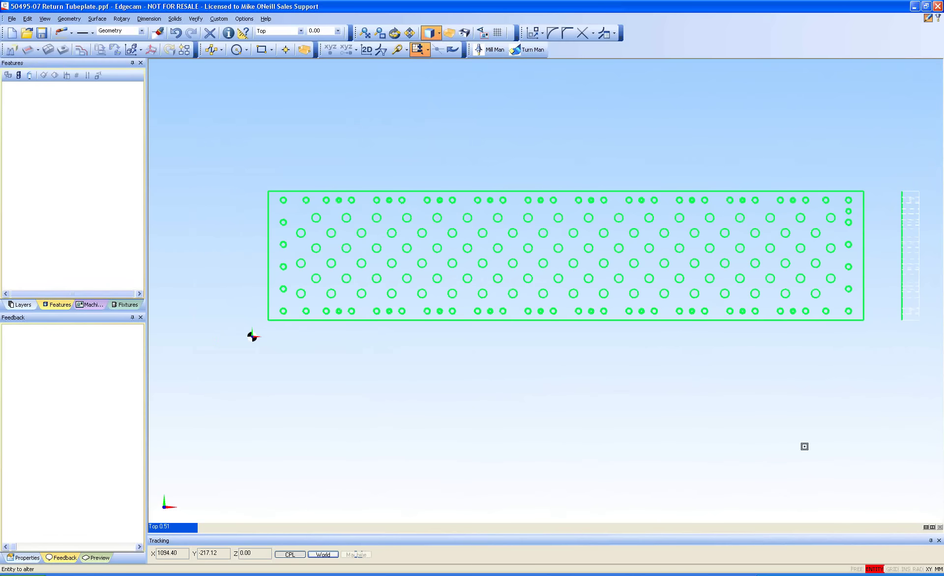
pyautogui.middleClick(331, 170)
# Edit the entity data of all the tubeplate drawing's entities together and set their colour to blue.
pyautogui.click(28, 19)
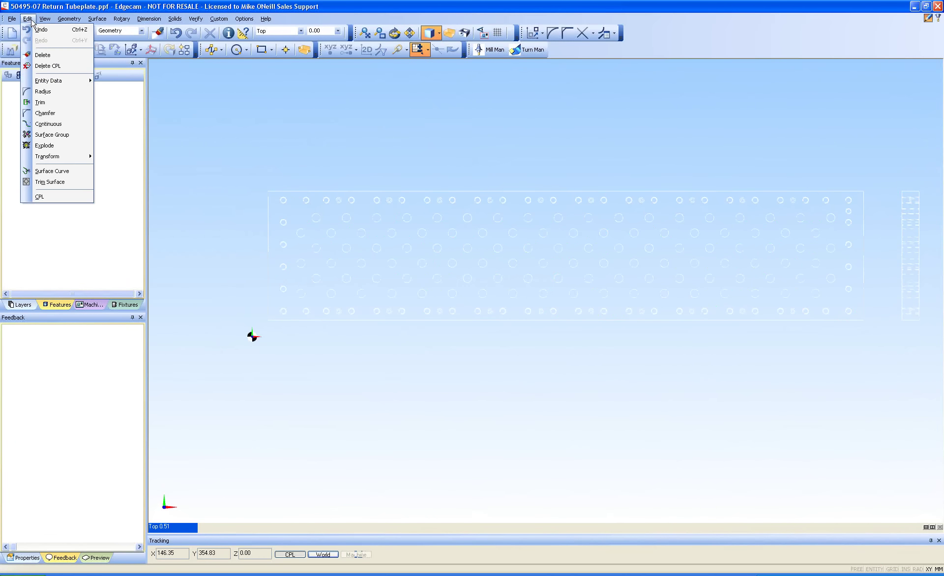
pyautogui.moveTo(61, 82)
pyautogui.click(112, 80)
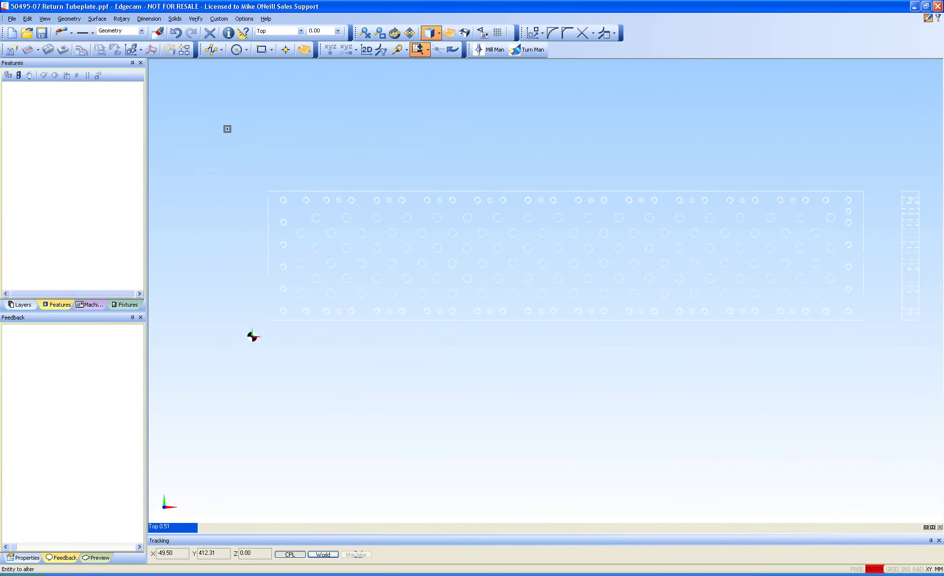
pyautogui.hotkey('ctrl', 'a')
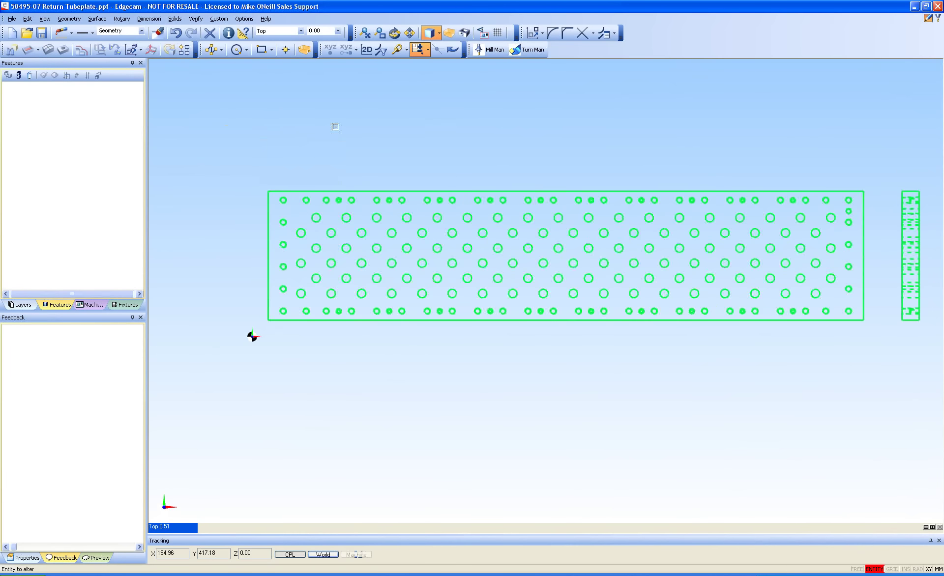
pyautogui.rightClick(313, 108)
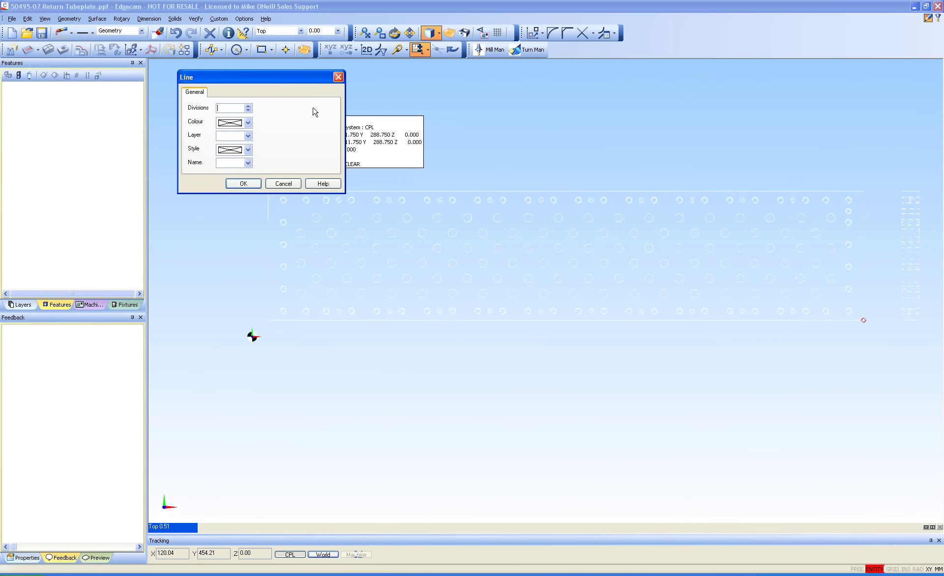
pyautogui.click(248, 122)
pyautogui.click(236, 152)
pyautogui.click(243, 185)
# Run Group Holes by Diameter on all the holes in the tubeplate's plan view.
pyautogui.moveTo(348, 162); pyautogui.dragTo(379, 156, button='middle')
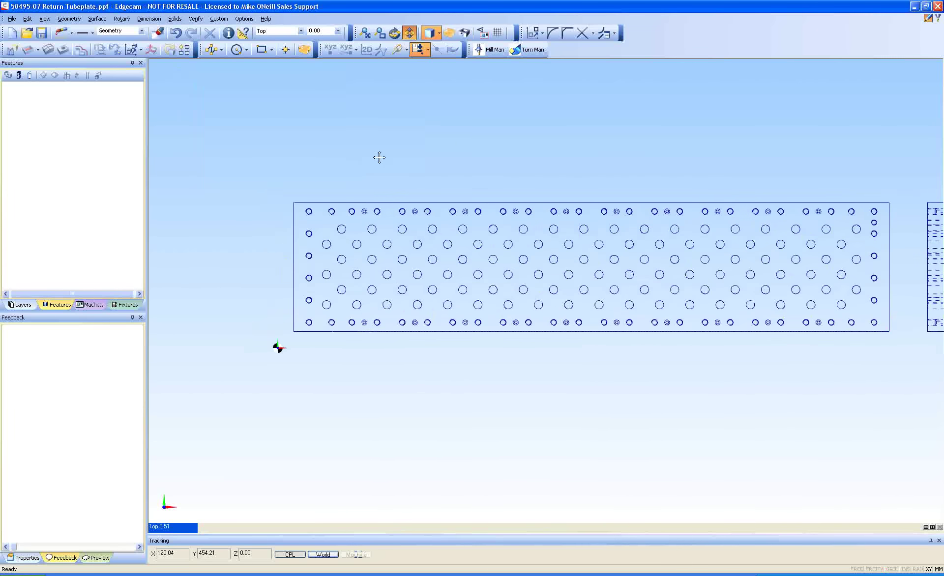
pyautogui.scroll(1, 351, 206)
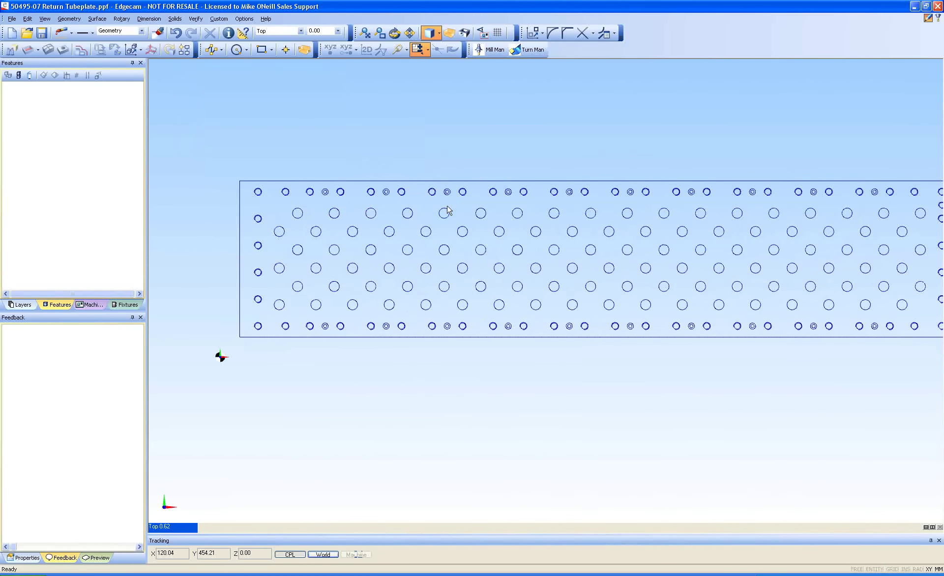
pyautogui.moveTo(447, 217)
pyautogui.scroll(-1, 348, 165)
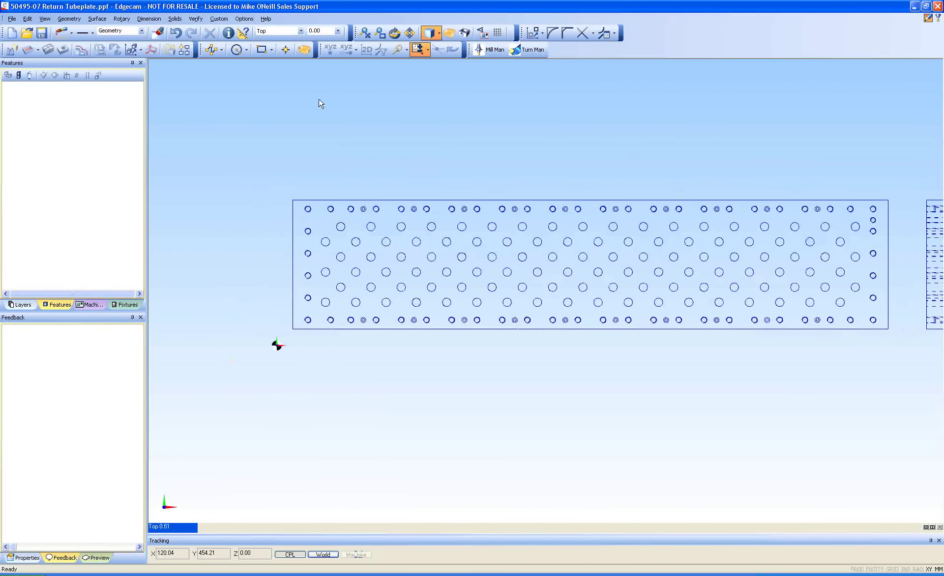
pyautogui.click(245, 19)
pyautogui.moveTo(229, 22)
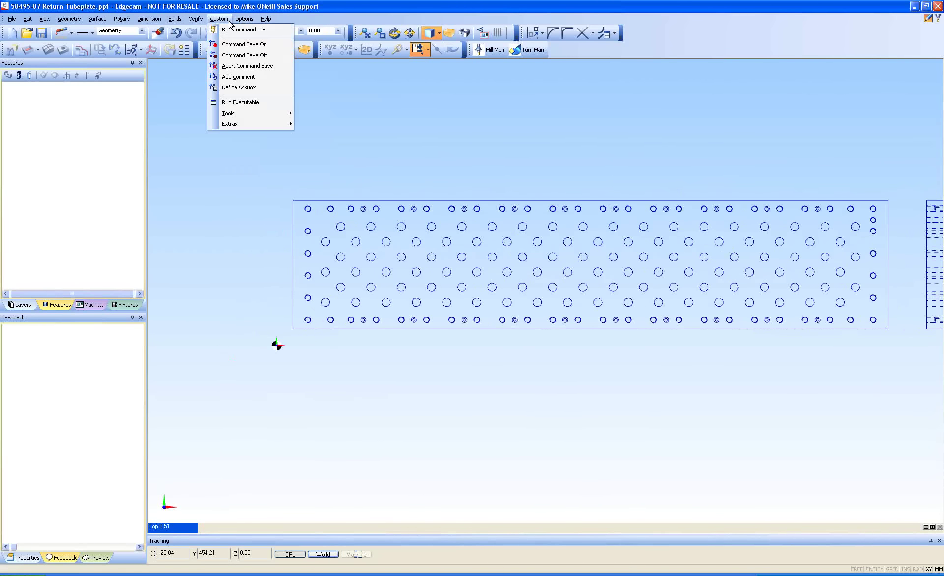
pyautogui.moveTo(239, 126)
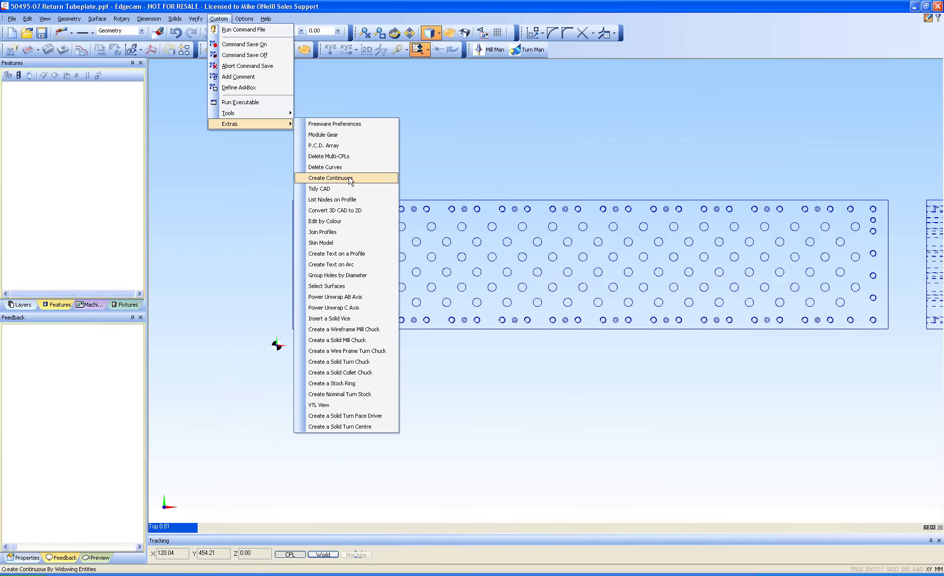
pyautogui.click(368, 276)
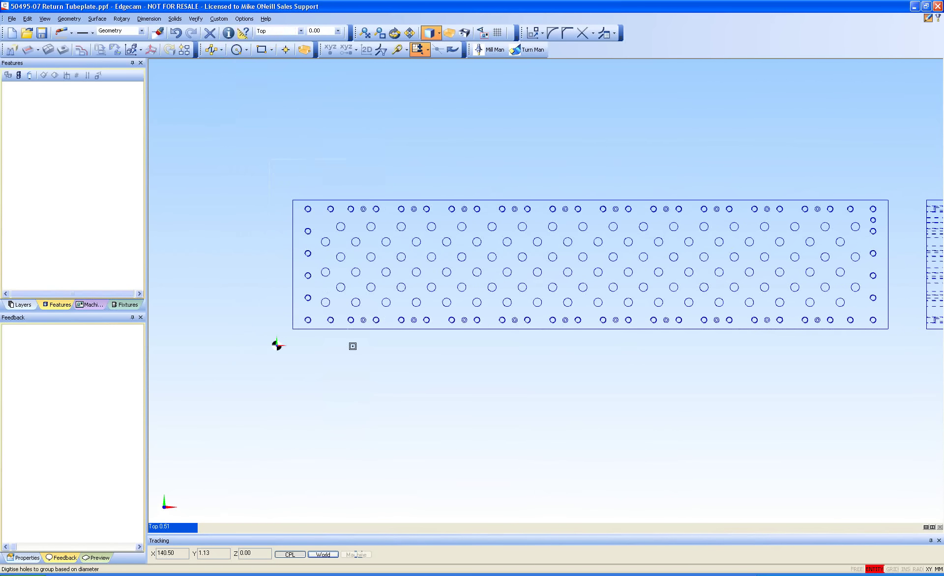
pyautogui.moveTo(353, 346); pyautogui.dragTo(905, 360)
pyautogui.rightClick(311, 121)
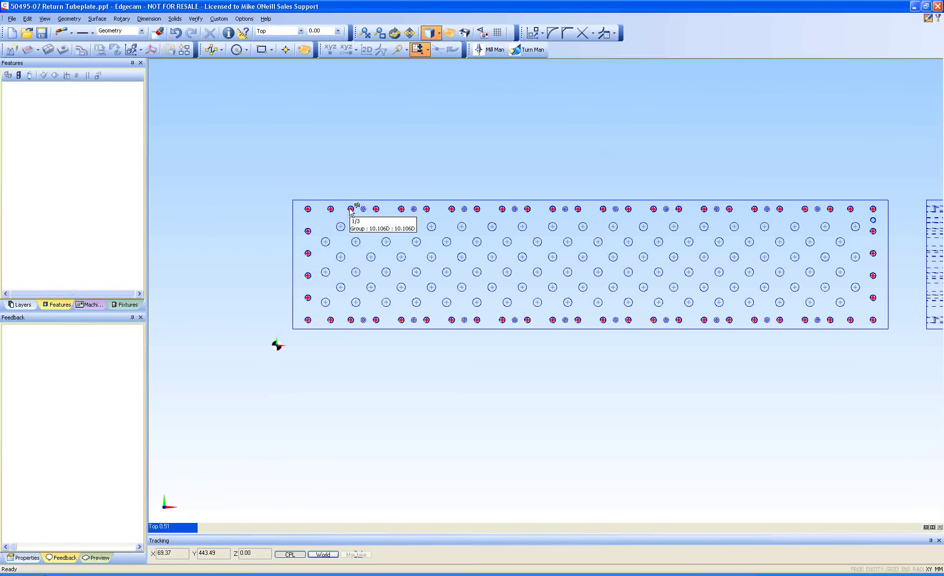
# Undock and redock the Layers window, and refresh its layer list.
pyautogui.doubleClick(23, 303)
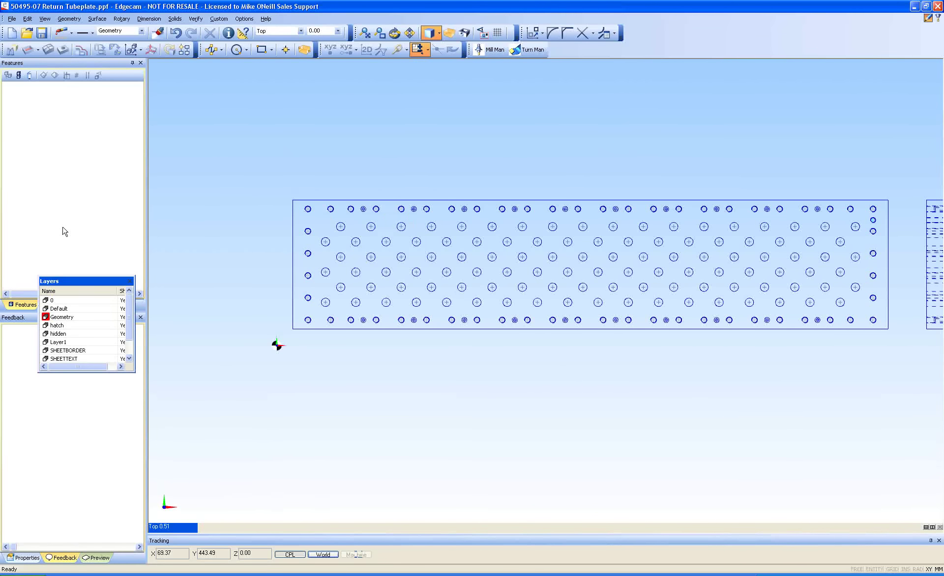
pyautogui.doubleClick(77, 281)
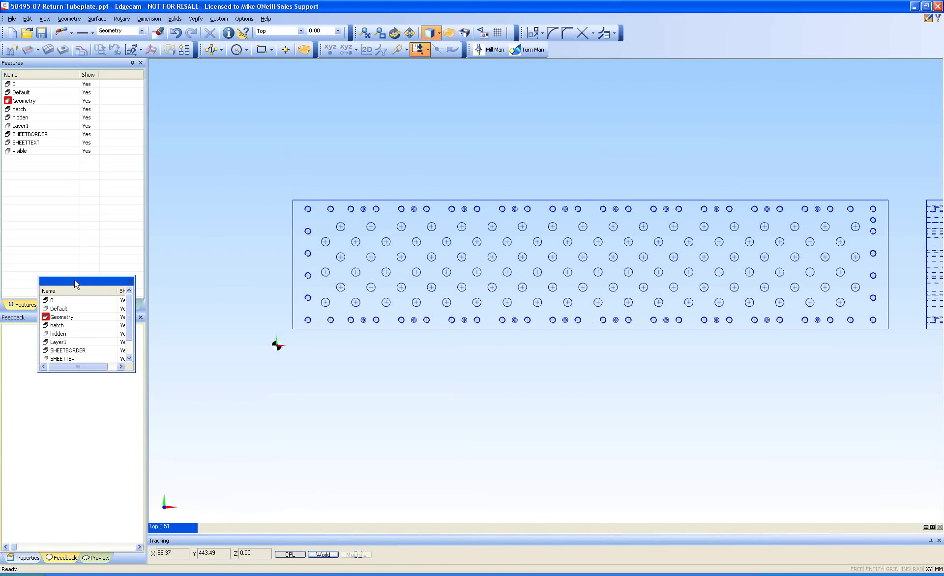
pyautogui.rightClick(71, 185)
pyautogui.click(89, 223)
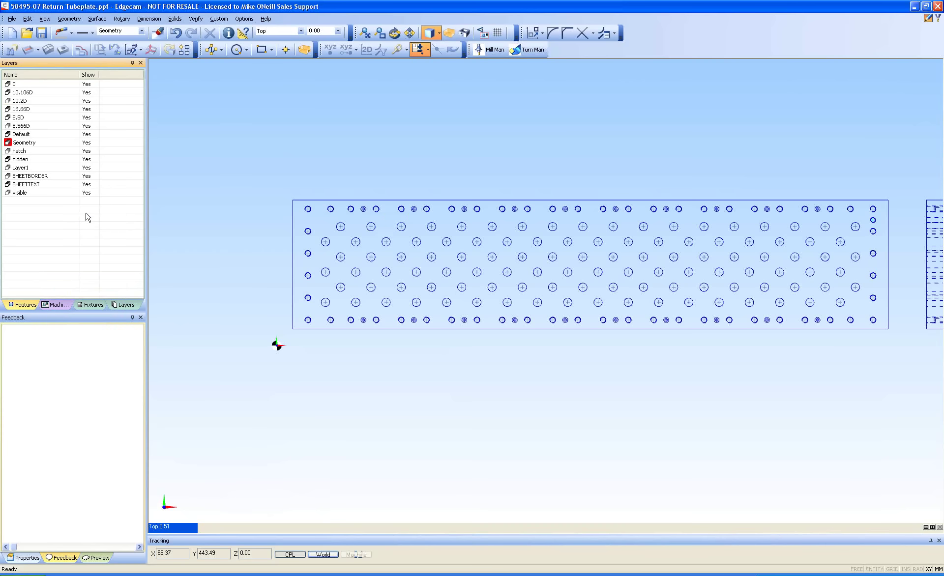
# Show only the 8.566D layer, switch to showing only the 5.5D layer, and inspect the hole centre points.
pyautogui.click(29, 119)
pyautogui.click(31, 125)
pyautogui.rightClick(32, 128)
pyautogui.click(58, 185)
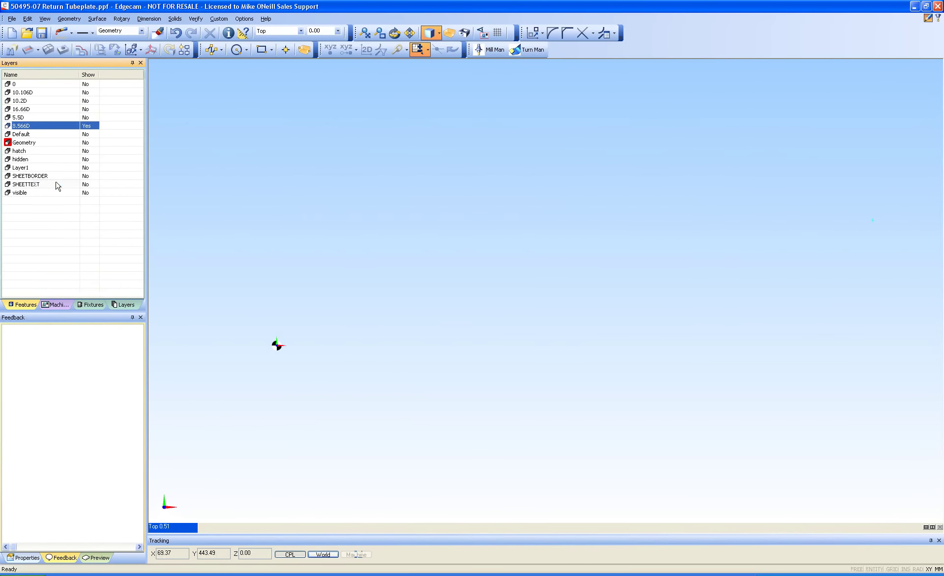
pyautogui.click(50, 118)
pyautogui.rightClick(50, 120)
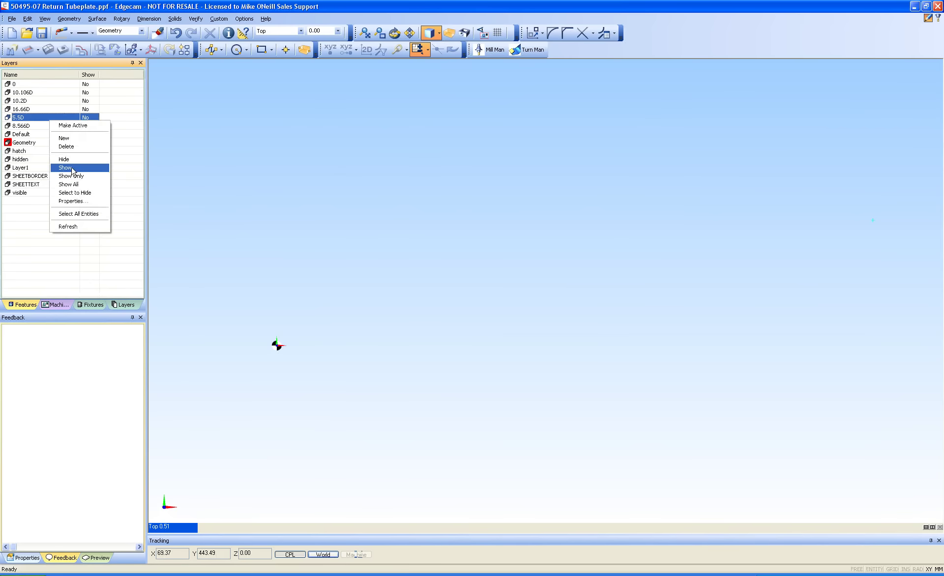
pyautogui.click(78, 177)
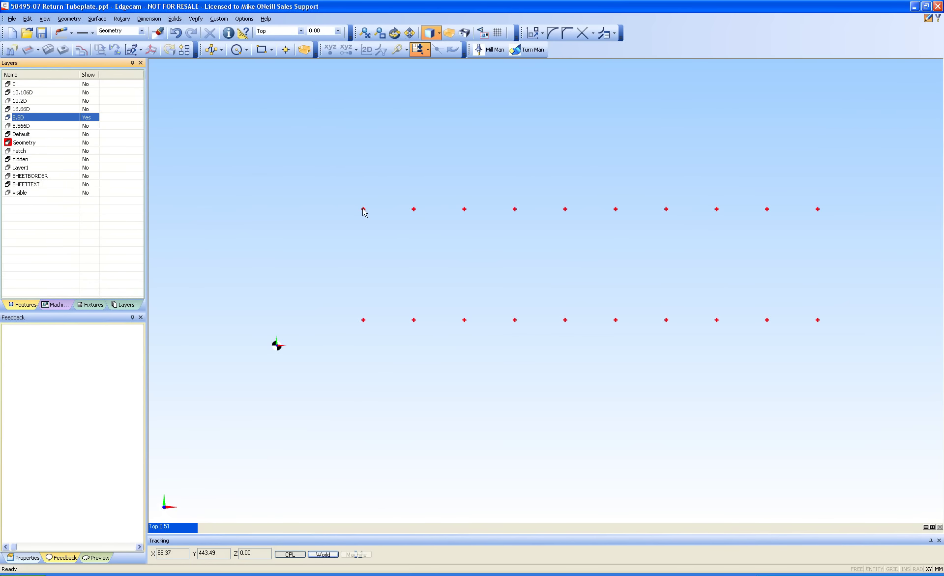
pyautogui.moveTo(363, 211)
# Start a new part without saving, open 9 - Solid Plate.ppf from the freeware folder, and minimise the folder window.
pyautogui.click(12, 33)
pyautogui.click(470, 306)
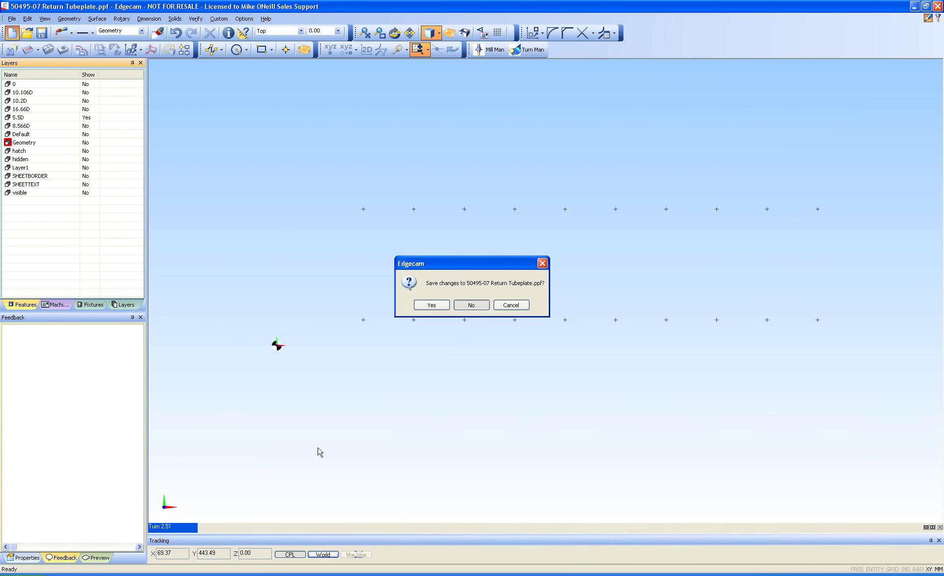
pyautogui.click(191, 575)
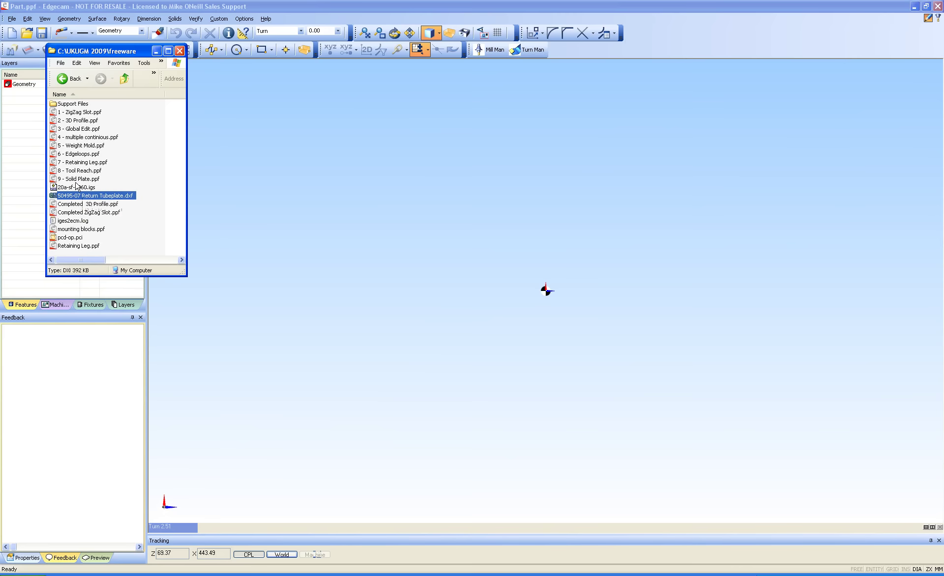
pyautogui.moveTo(79, 179); pyautogui.dragTo(412, 193)
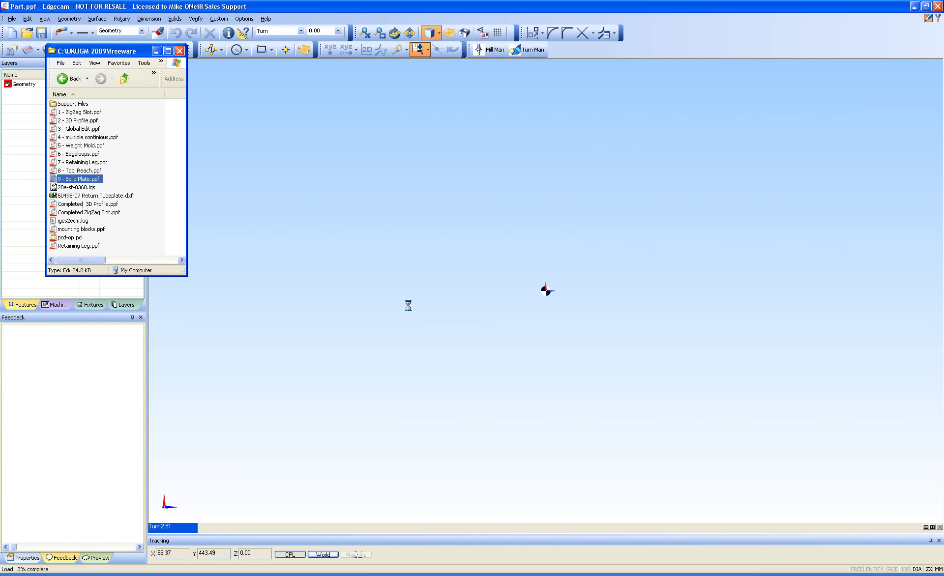
pyautogui.click(158, 52)
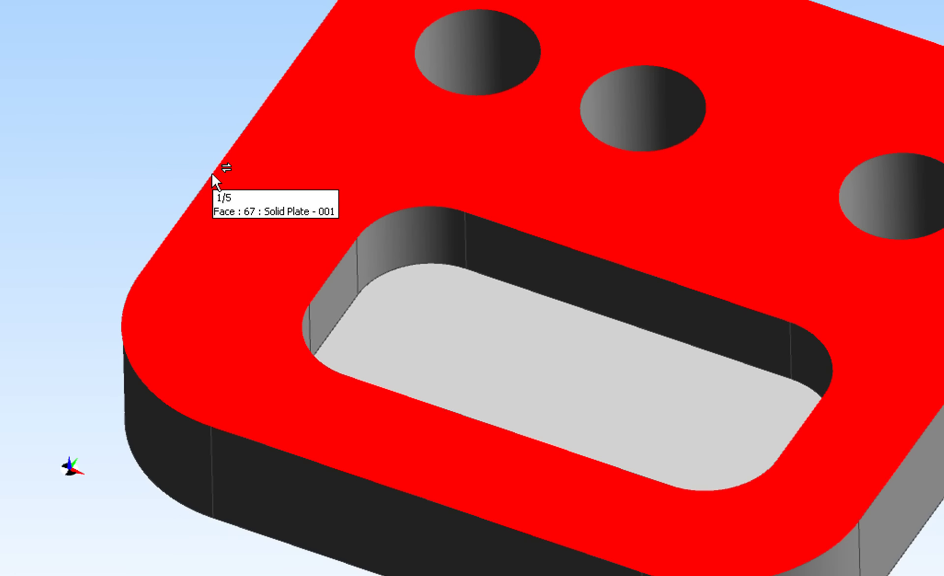
# Cycle through the selection candidates at the plate's upper outer edge up to the solid, and back to the loop.
pyautogui.press('Tab')
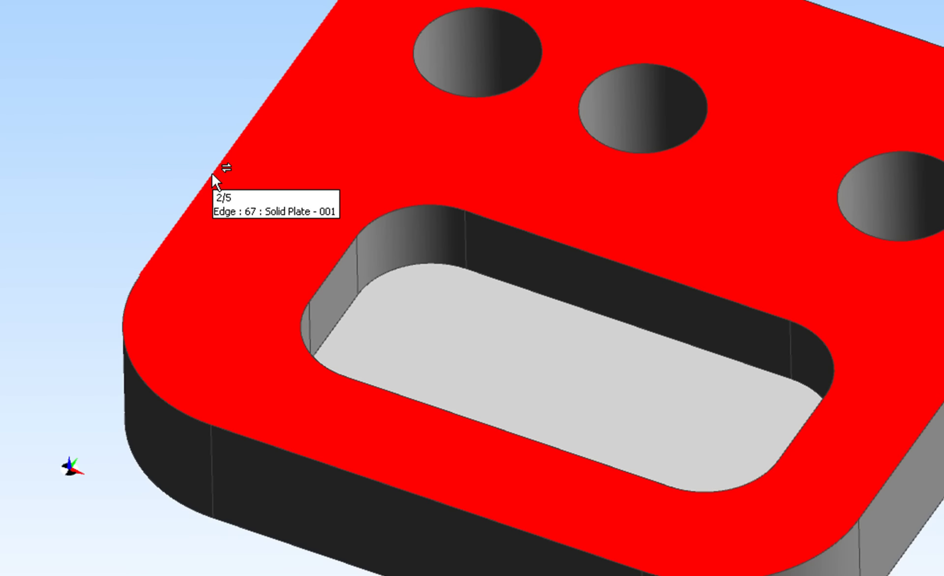
pyautogui.press('Tab')
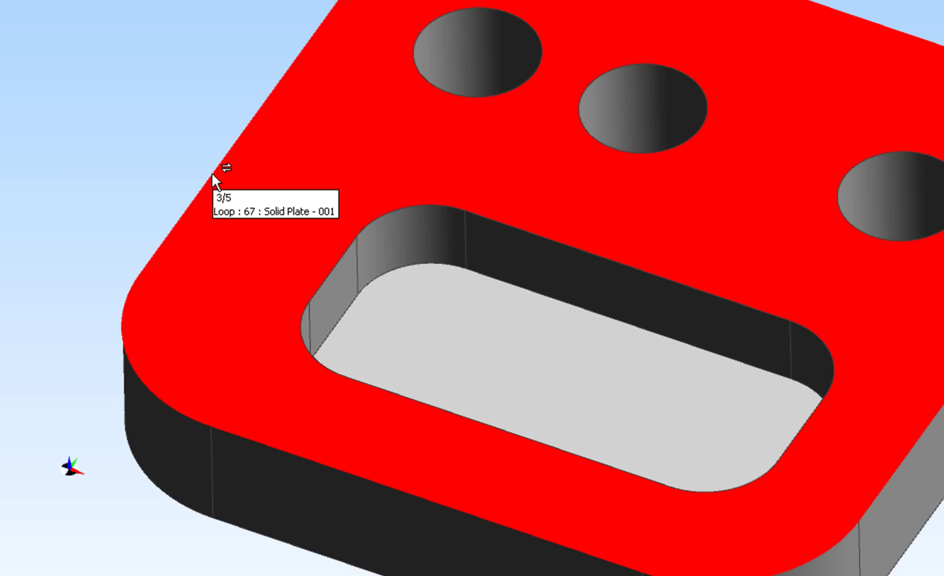
pyautogui.press('Tab')
pyautogui.press('Tab')
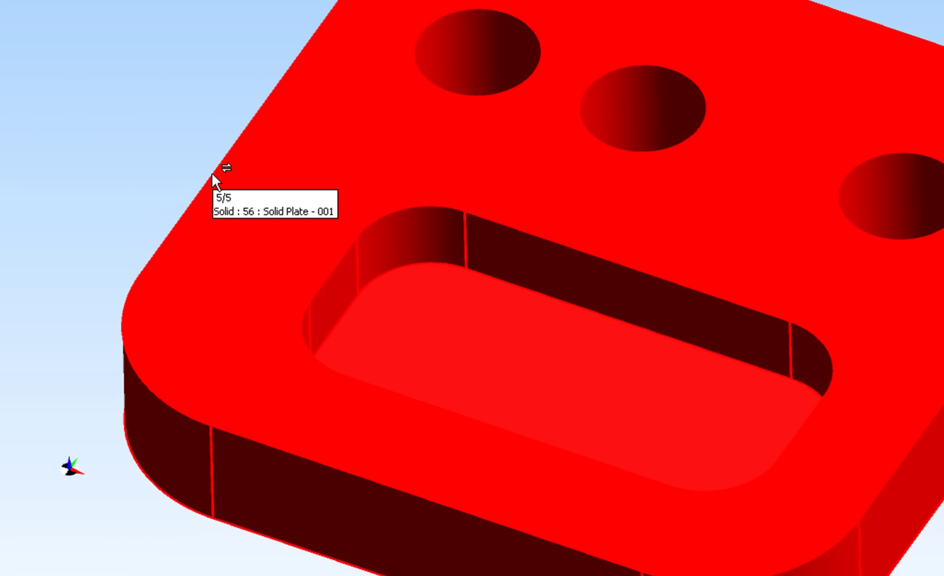
pyautogui.hotkey('shift', 'Tab')
pyautogui.hotkey('shift', 'Tab')
pyautogui.hotkey('shift', 'Tab')
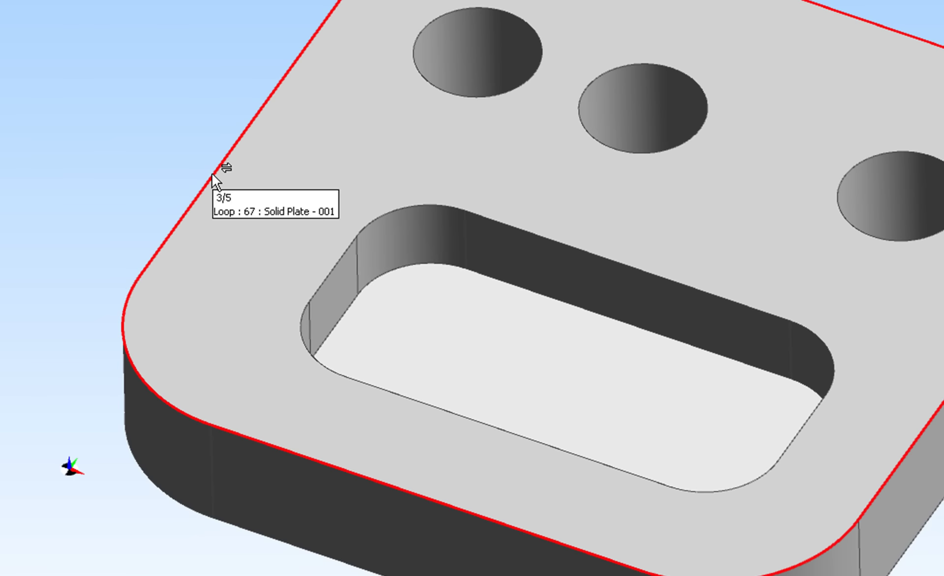
# Cycle backwards repeatedly through the face, loop and solid selection candidates at the plate's upper outer edge.
pyautogui.hotkey('shift', 'Tab')
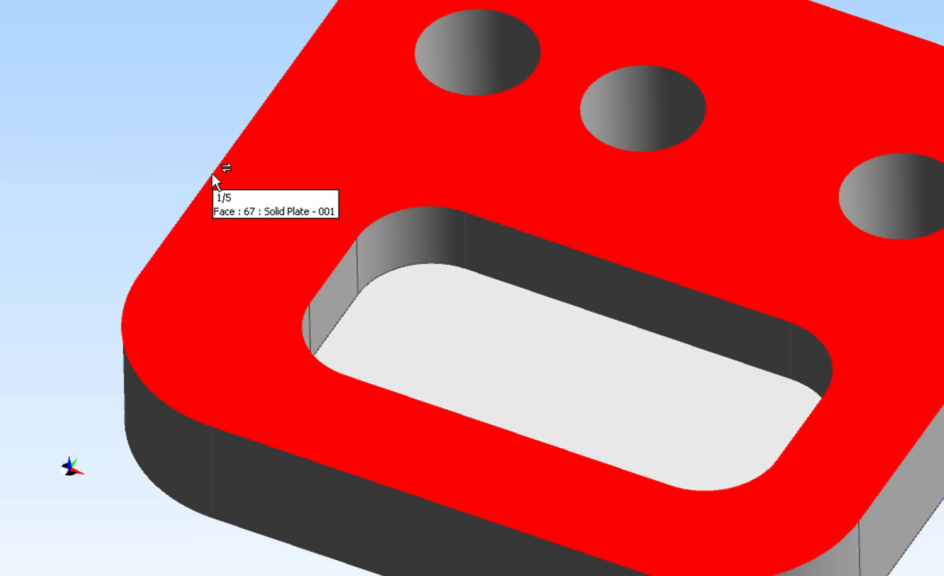
pyautogui.hotkey('shift', 'Tab')
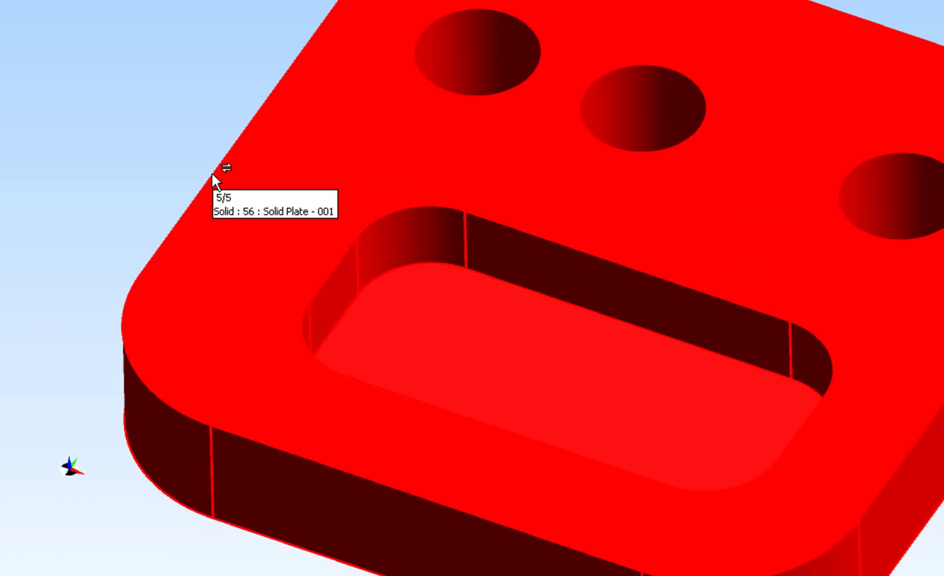
pyautogui.hotkey('shift', 'Tab')
pyautogui.hotkey('shift', 'Tab')
pyautogui.hotkey('shift', 'Tab')
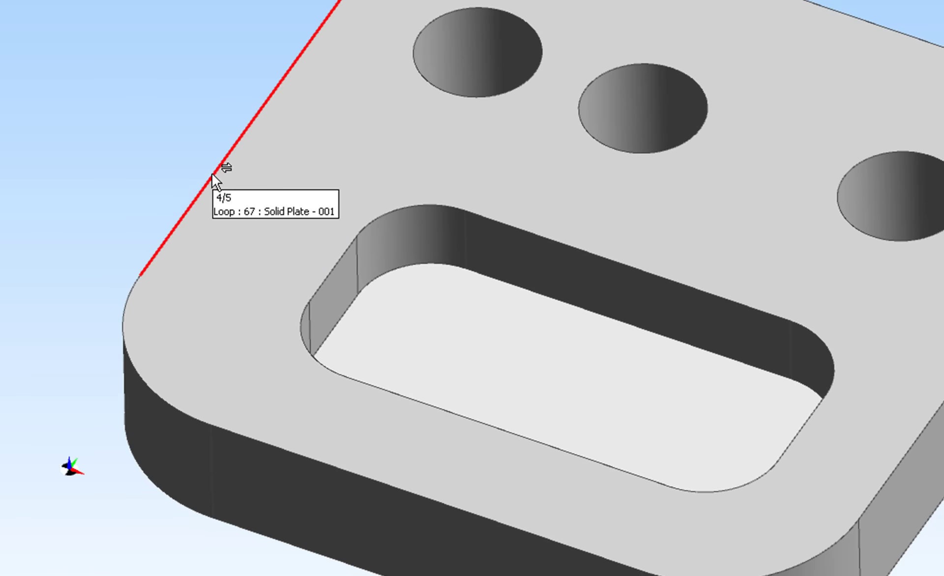
pyautogui.hotkey('shift', 'Tab')
pyautogui.hotkey('shift', 'Tab')
pyautogui.hotkey('shift', 'Tab')
pyautogui.hotkey('shift', 'Tab')
pyautogui.hotkey('shift', 'Tab')
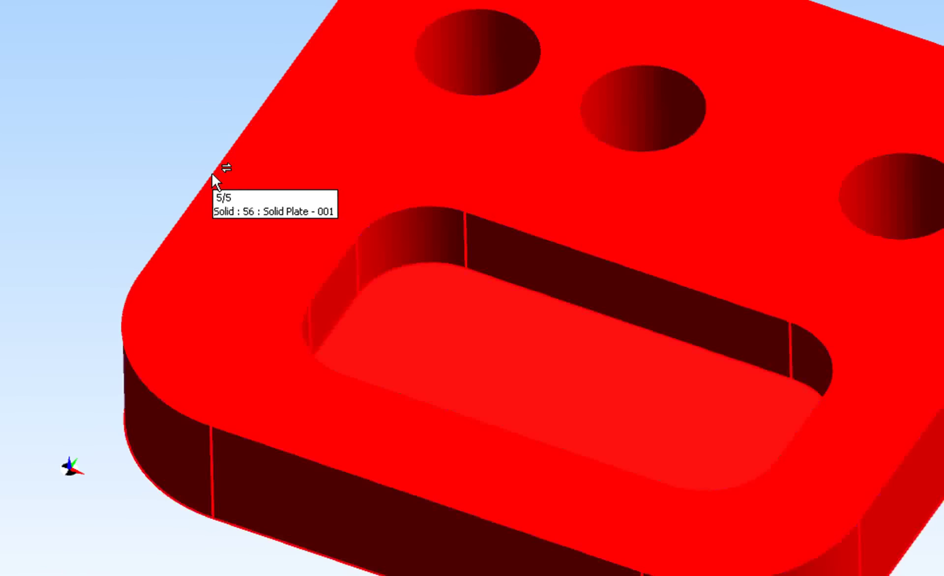
pyautogui.hotkey('shift', 'Tab')
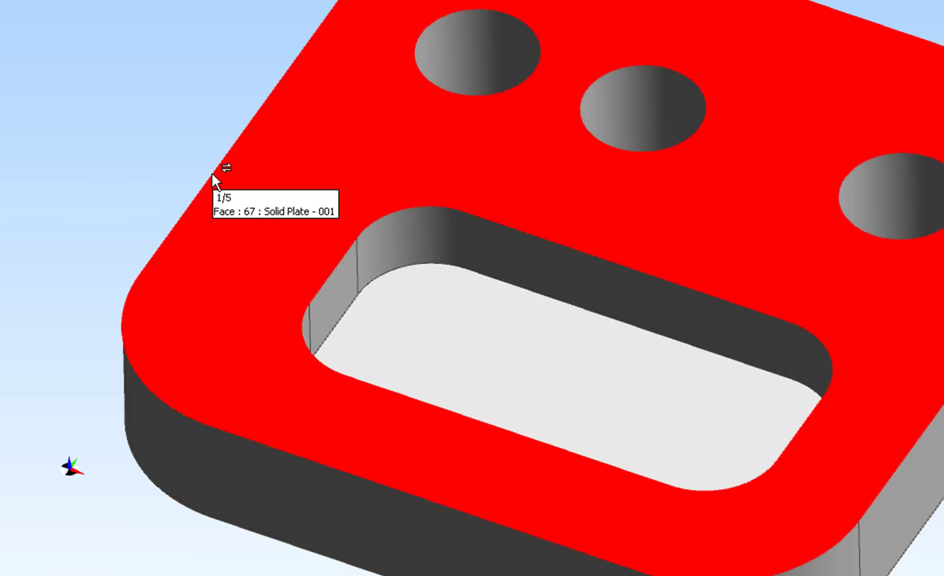
pyautogui.hotkey('shift', 'Tab')
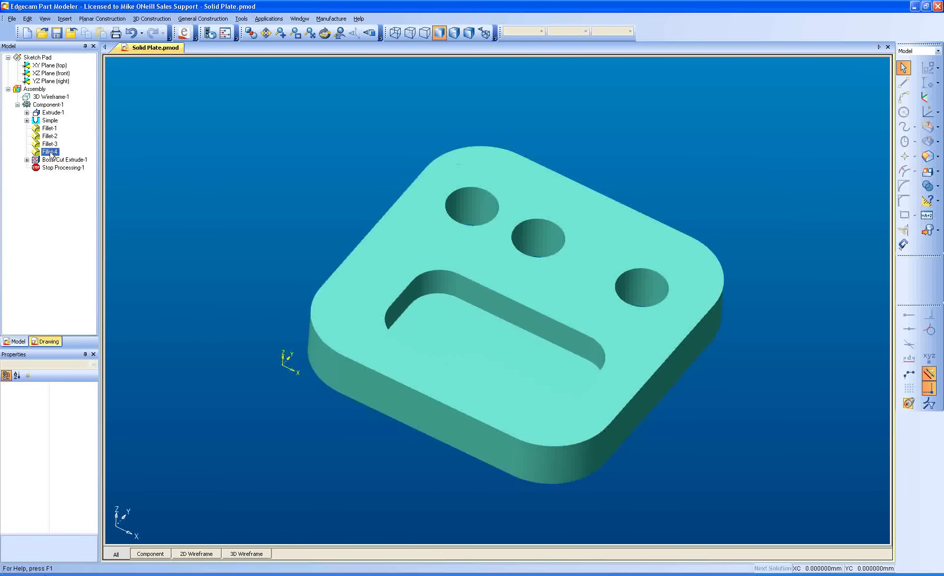
# In Edgecam Part Modeler, disable the Fillet-4 procedure of Solid Plate.pmod and save the model.
pyautogui.rightClick(49, 154)
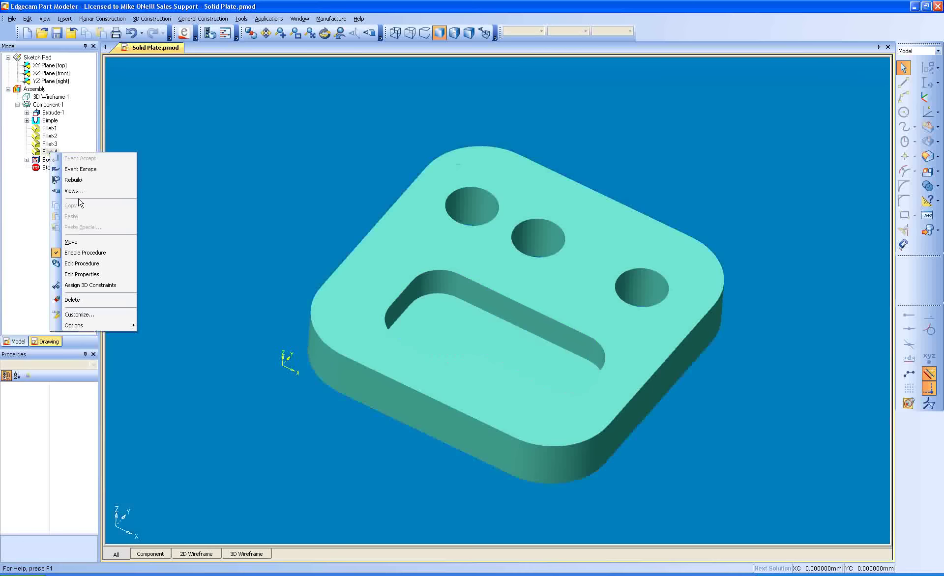
pyautogui.click(95, 255)
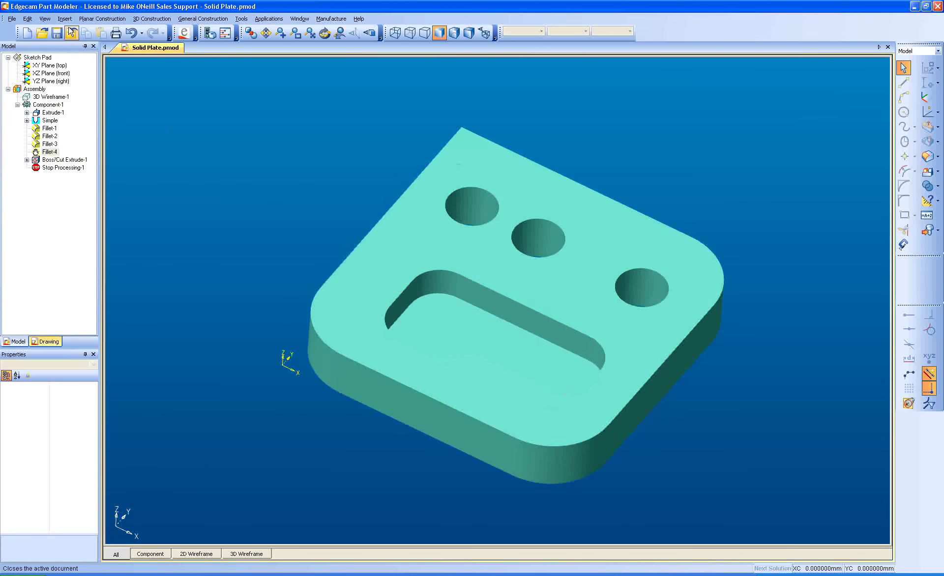
pyautogui.click(58, 34)
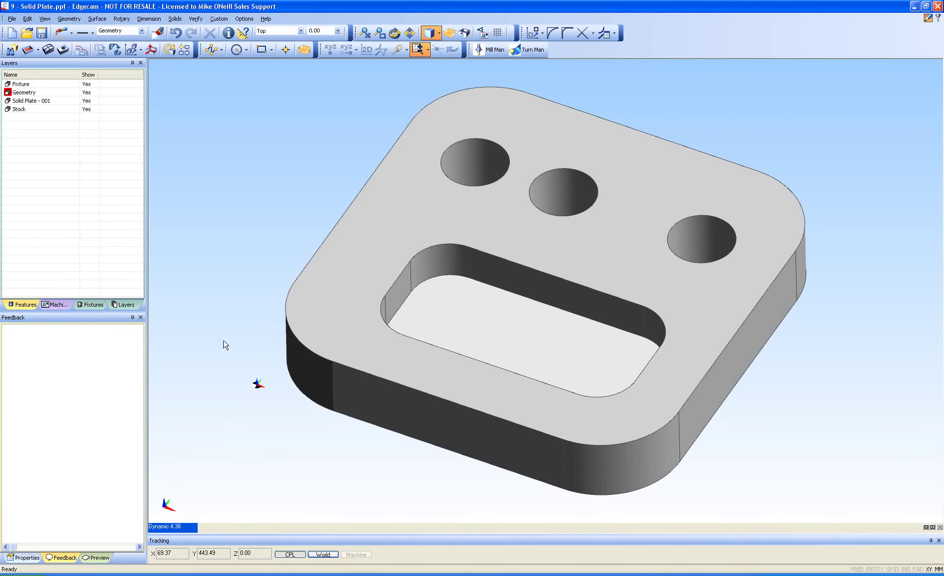
# Return to Edgecam Part Modeler, disable the Fillet-2 procedure as well, and save the plate model again.
pyautogui.click(251, 575)
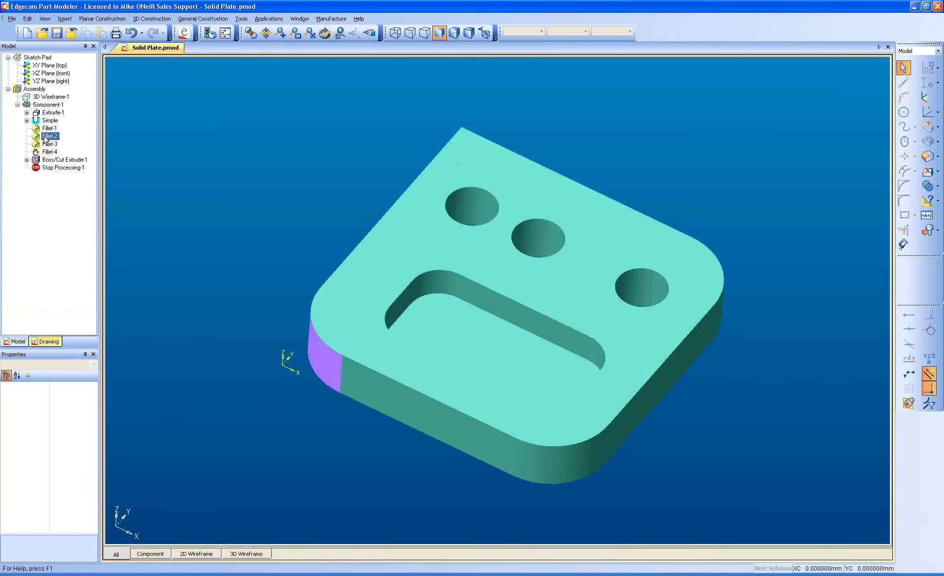
pyautogui.rightClick(47, 136)
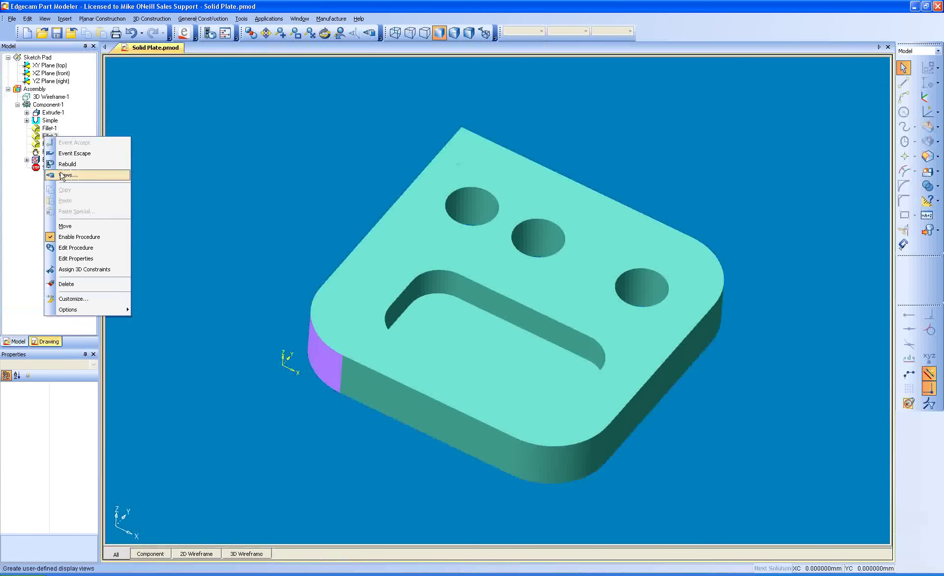
pyautogui.click(72, 237)
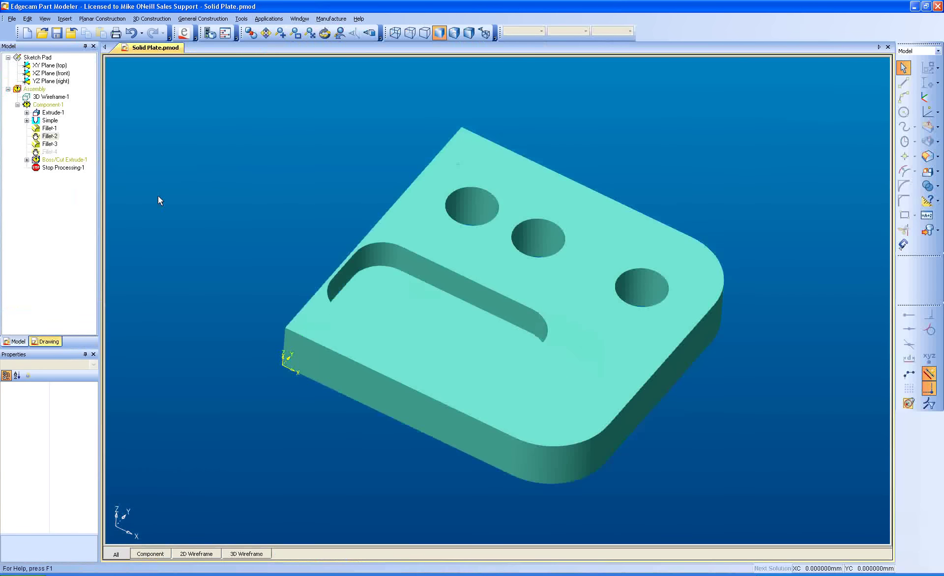
pyautogui.click(57, 33)
pyautogui.press('Return')
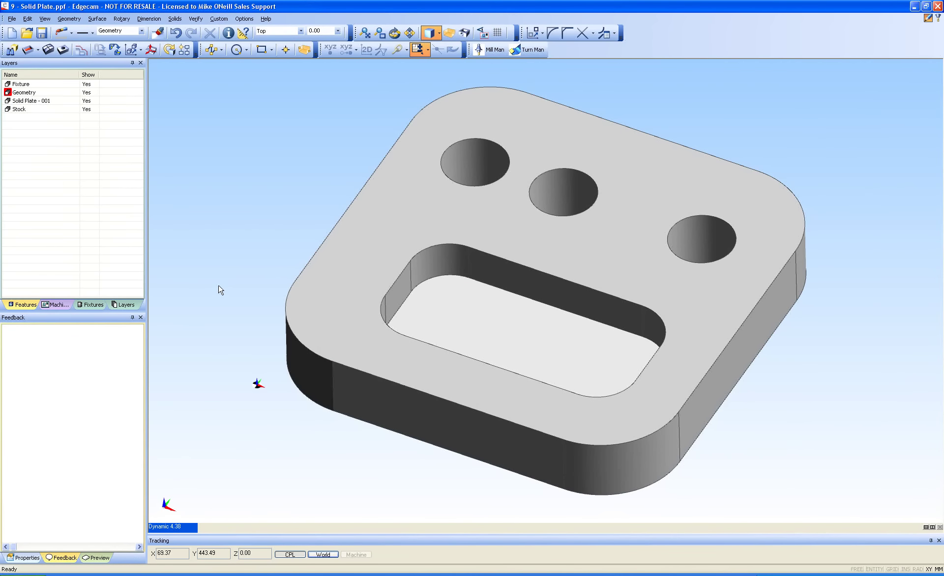
# Enable Change Notification for reloading in the Solids preferences, and reload the altered Solid Plate.pmod into the part.
pyautogui.click(244, 19)
pyautogui.click(251, 106)
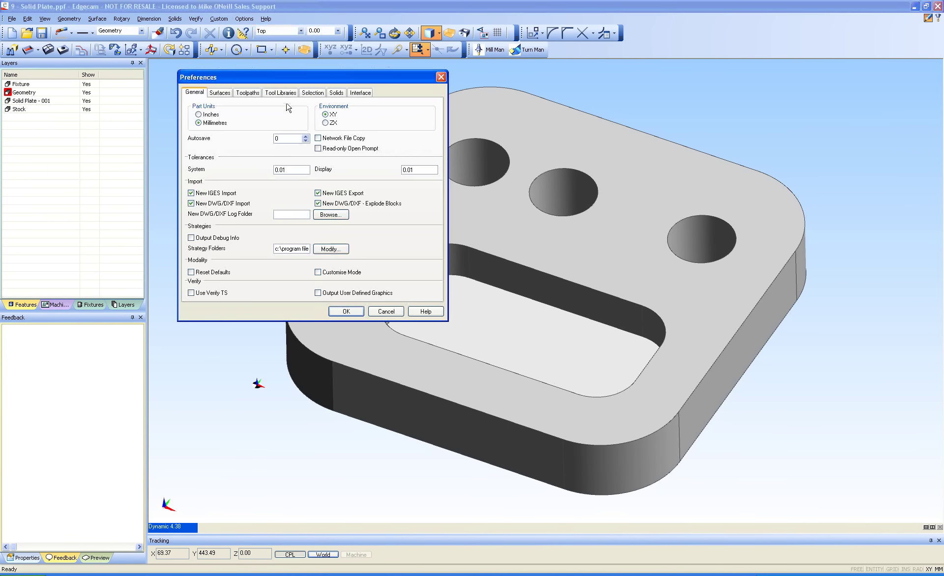
pyautogui.click(336, 93)
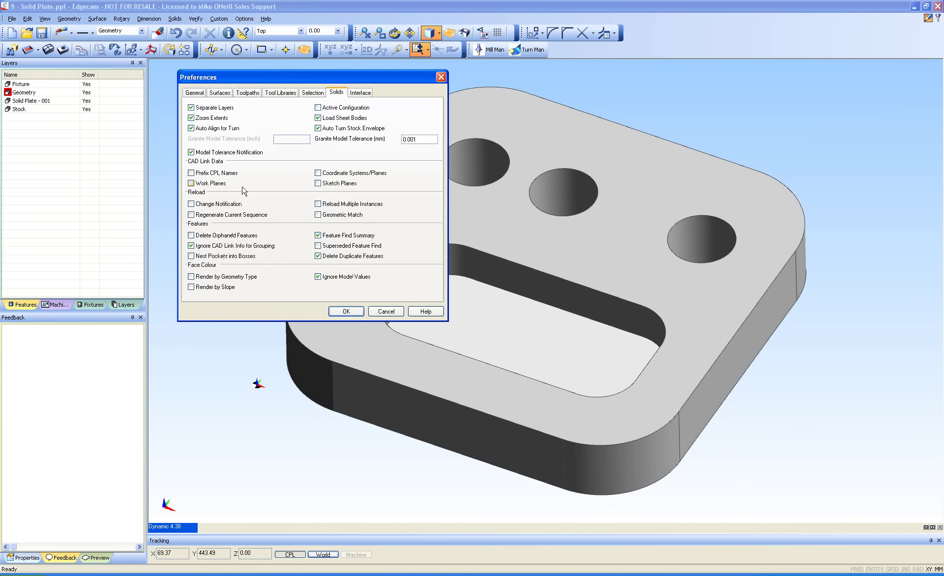
pyautogui.click(212, 205)
pyautogui.click(337, 312)
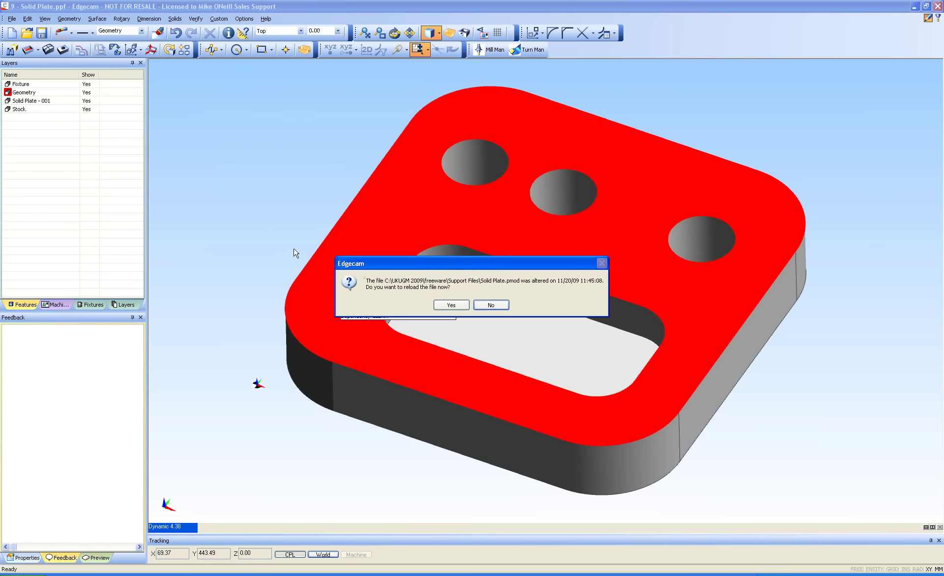
pyautogui.click(451, 306)
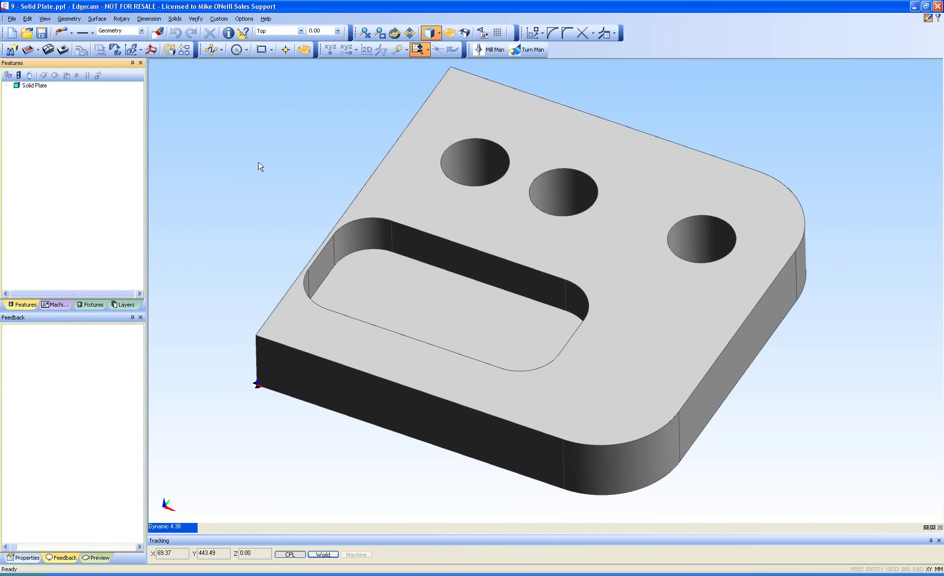
pyautogui.moveTo(258, 162)
pyautogui.mouseDown(button='middle')
pyautogui.moveTo(283, 173)
pyautogui.moveTo(265, 160)
pyautogui.mouseUp(button='middle')
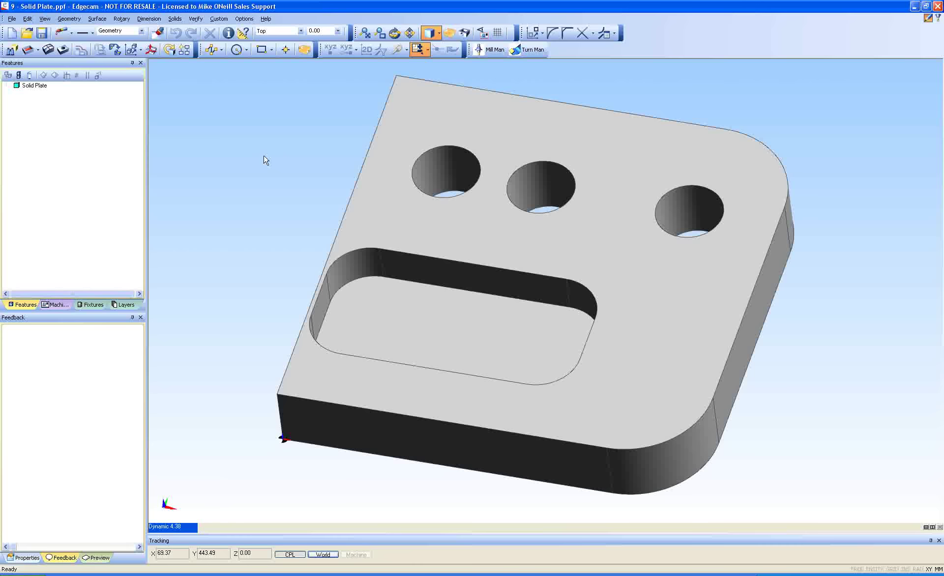
# Reopen the Solids preferences to review the Change Notification option, and switch to Camtasia Studio.
pyautogui.click(244, 18)
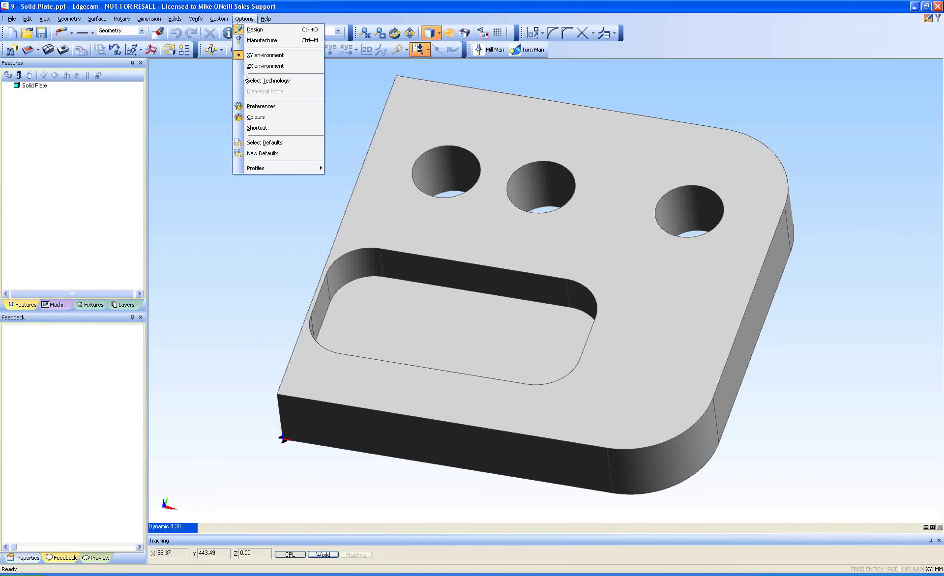
pyautogui.click(260, 106)
pyautogui.click(336, 91)
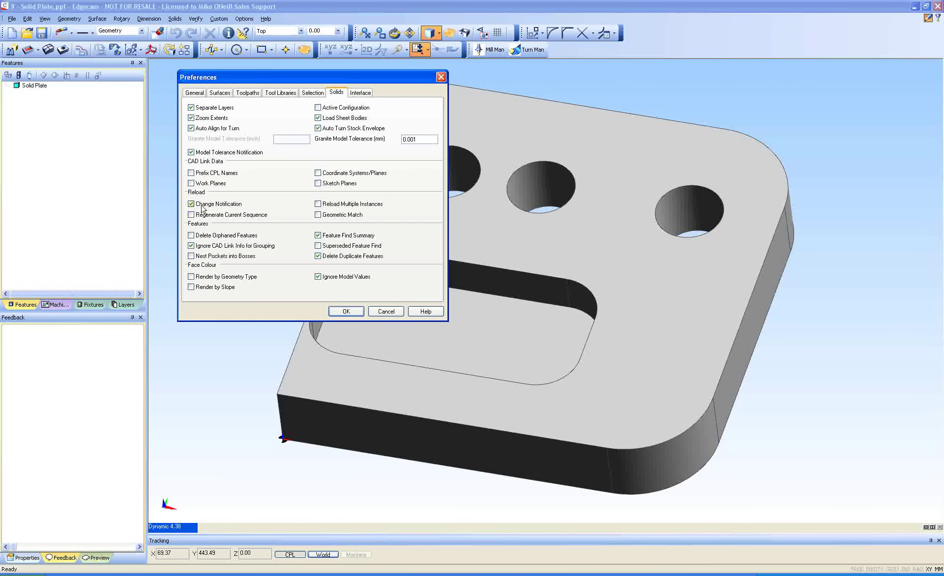
pyautogui.click(326, 575)
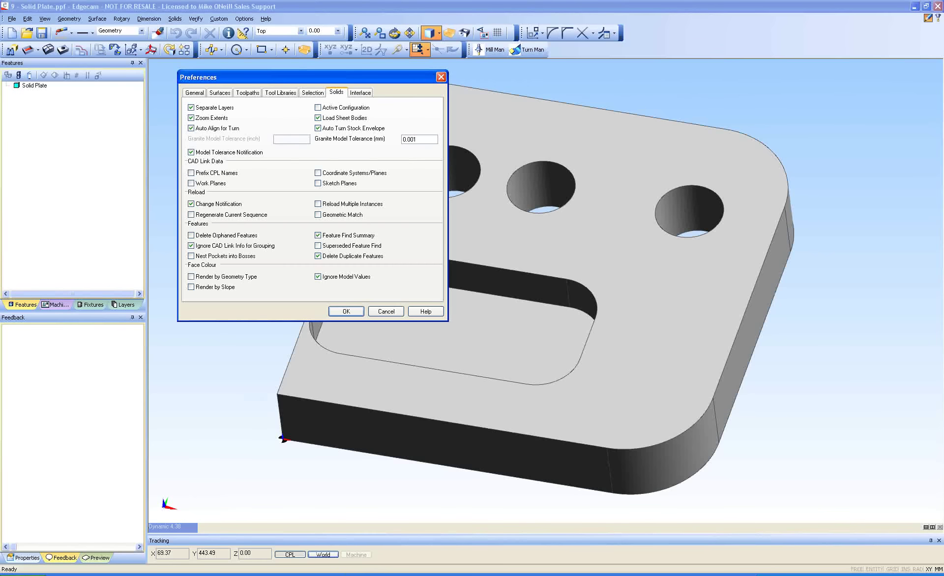
pyautogui.click(426, 575)
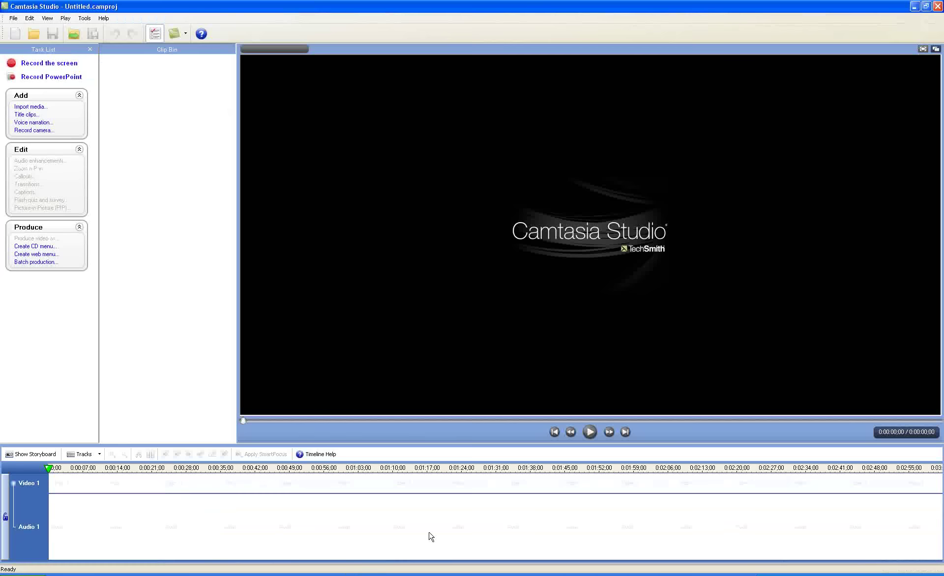